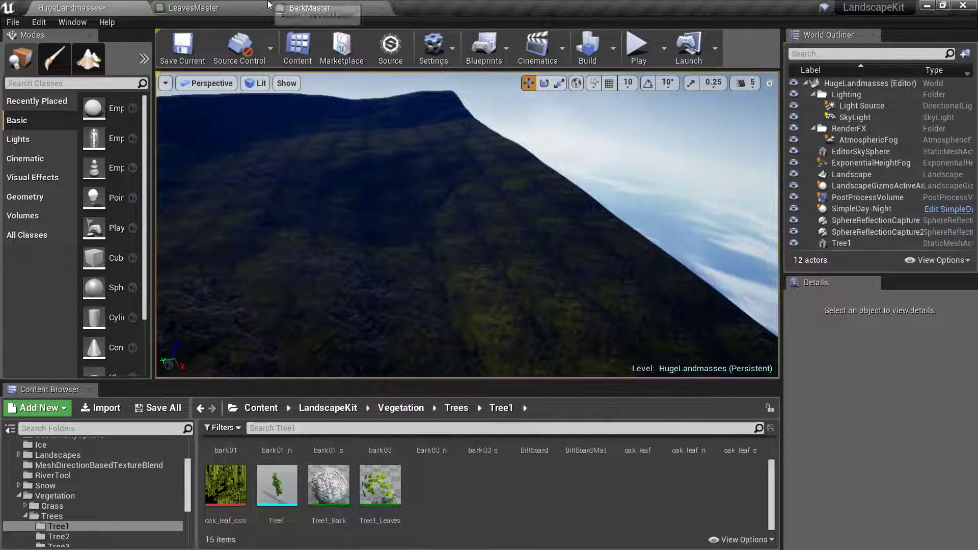
Examine the node graph of the LeavesMaster material up close and as a whole.
{"action": "left_click", "coordinate": [242, 7]}
{"action": "left_click", "coordinate": [330, 7]}
{"action": "left_click", "coordinate": [224, 8]}
{"action": "scroll", "coordinate": [602, 344], "scroll_direction": "down", "scroll_amount": 2}
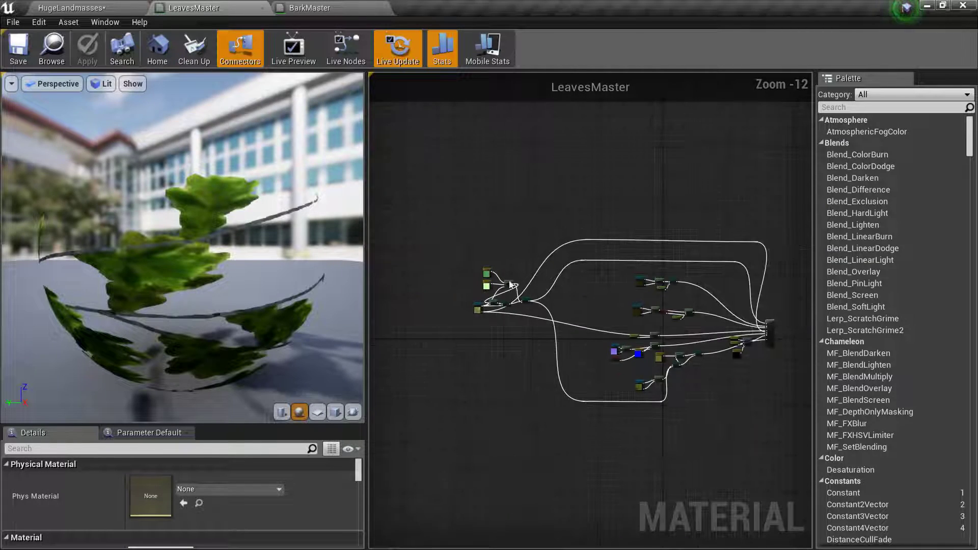
{"action": "right_click_drag", "start_coordinate": [572, 302], "coordinate": [481, 249]}
{"action": "scroll", "coordinate": [506, 239], "scroll_direction": "up", "scroll_amount": 8}
{"action": "mouse_move", "coordinate": [547, 243]}
{"action": "right_mouse_down"}
{"action": "mouse_move", "coordinate": [976, 231]}
{"action": "mouse_move", "coordinate": [548, 244]}
{"action": "right_mouse_up"}
{"action": "scroll", "coordinate": [868, 372], "scroll_direction": "down", "scroll_amount": 7}
{"action": "scroll", "coordinate": [694, 334], "scroll_direction": "down", "scroll_amount": 8}
Place the Tree1 static mesh on the landscape in the HugeLandmasses level and focus the view on it.
{"action": "left_click", "coordinate": [87, 7]}
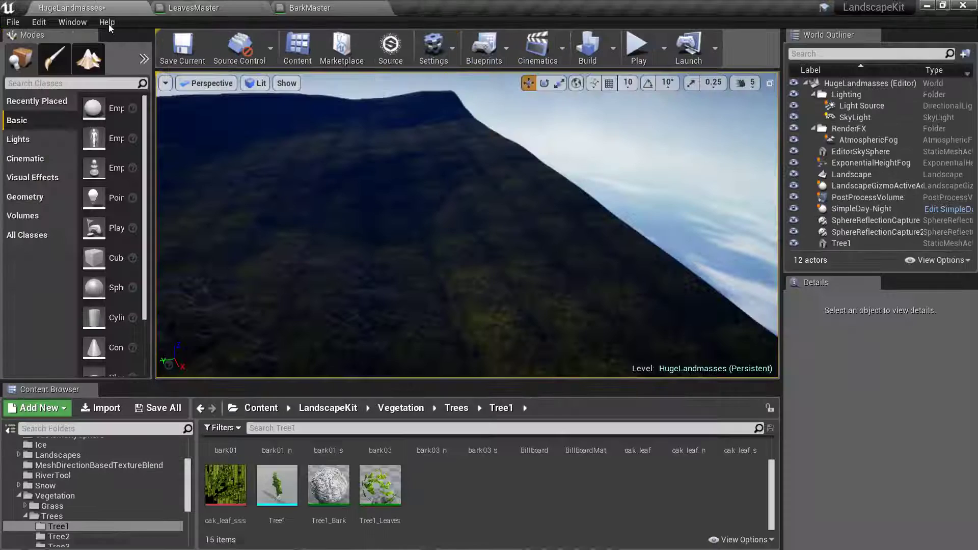
{"action": "left_click_drag", "start_coordinate": [278, 485], "coordinate": [335, 285]}
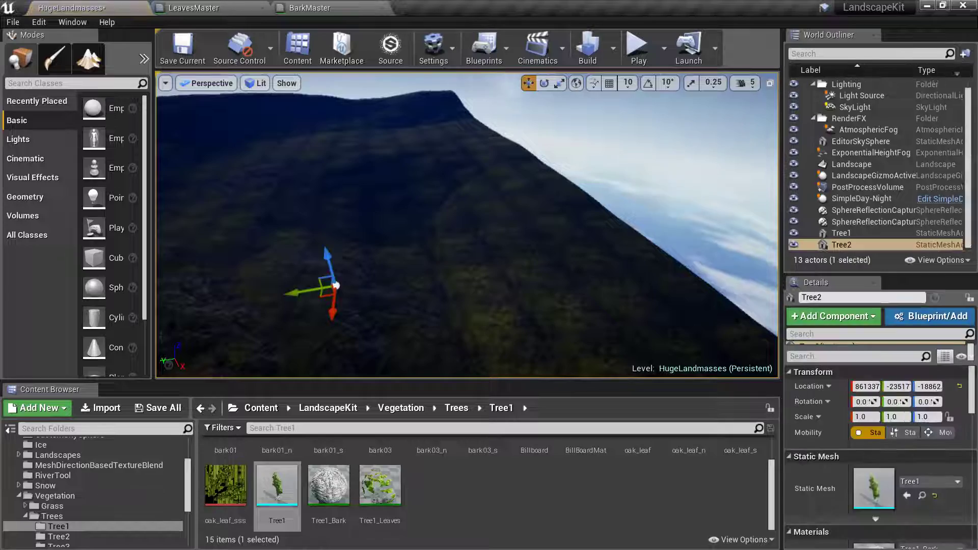
{"action": "double_click", "coordinate": [846, 245]}
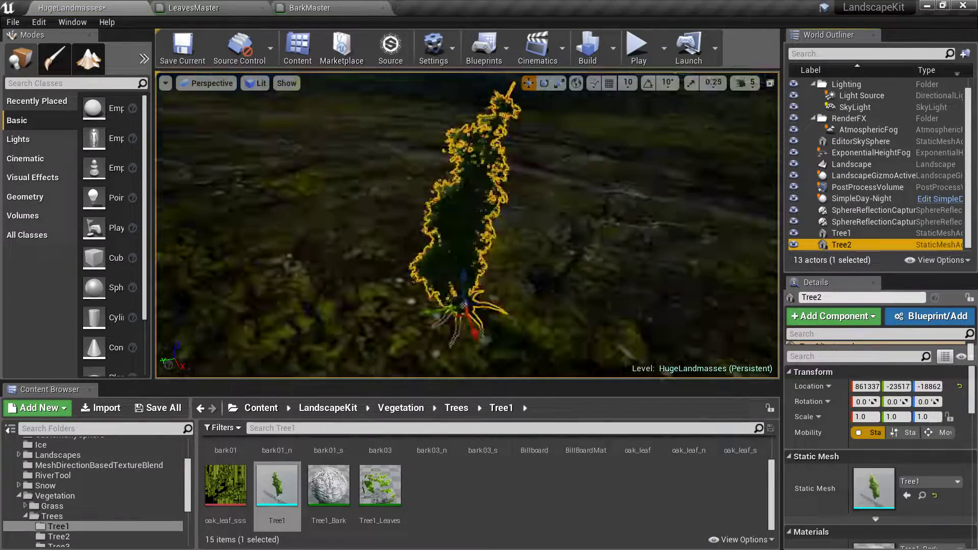
{"action": "right_click_drag", "start_coordinate": [468, 224], "coordinate": [512, 278]}
Inspect the texture nodes of the BarkMaster material and compare them with the placed tree's trunk in the level.
{"action": "left_click", "coordinate": [326, 8]}
{"action": "scroll", "coordinate": [511, 278], "scroll_direction": "up", "scroll_amount": 2}
{"action": "scroll", "coordinate": [511, 278], "scroll_direction": "up", "scroll_amount": 3}
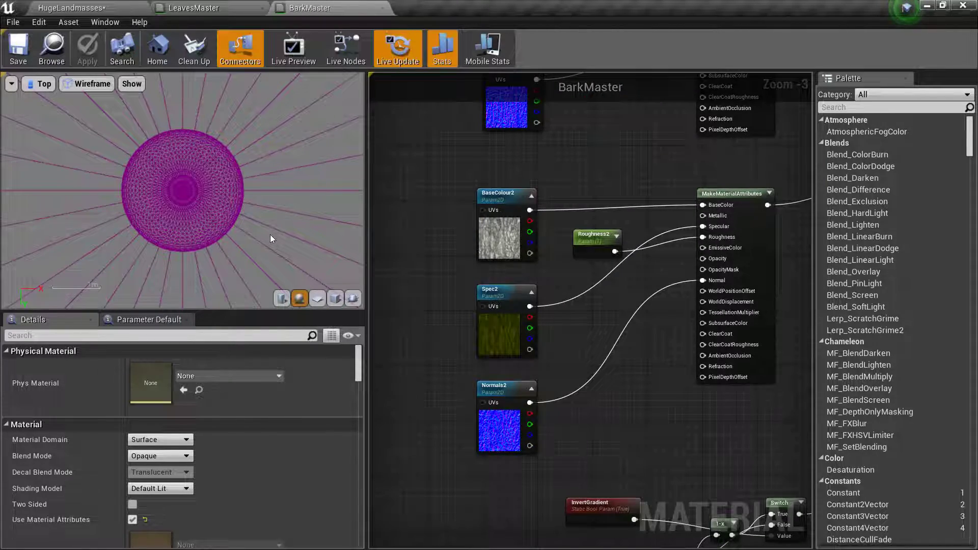
{"action": "left_click", "coordinate": [72, 7]}
{"action": "right_click_drag", "start_coordinate": [253, 144], "coordinate": [435, 237]}
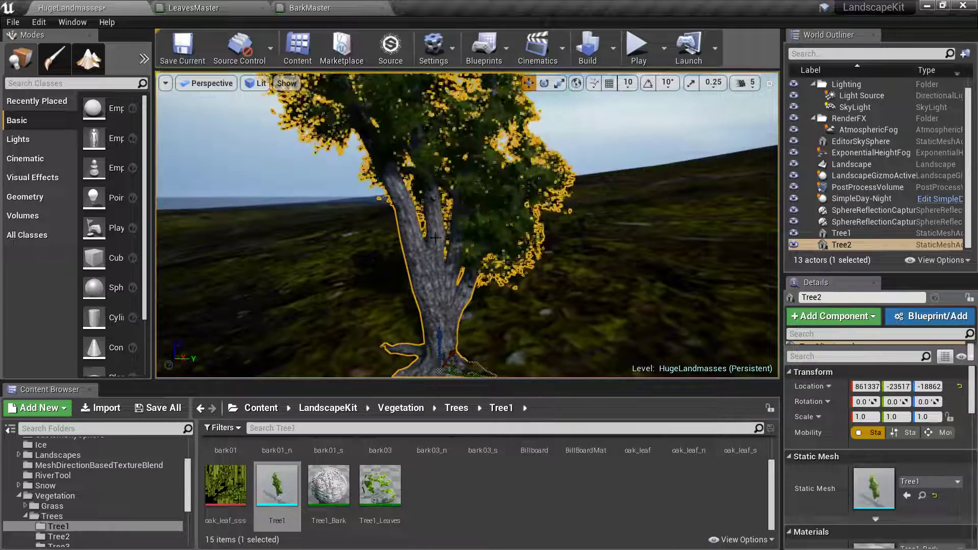
Place the Tree2 static mesh from the Trees/Tree2 folder on the landscape beside the first placed tree.
{"action": "left_click", "coordinate": [457, 408]}
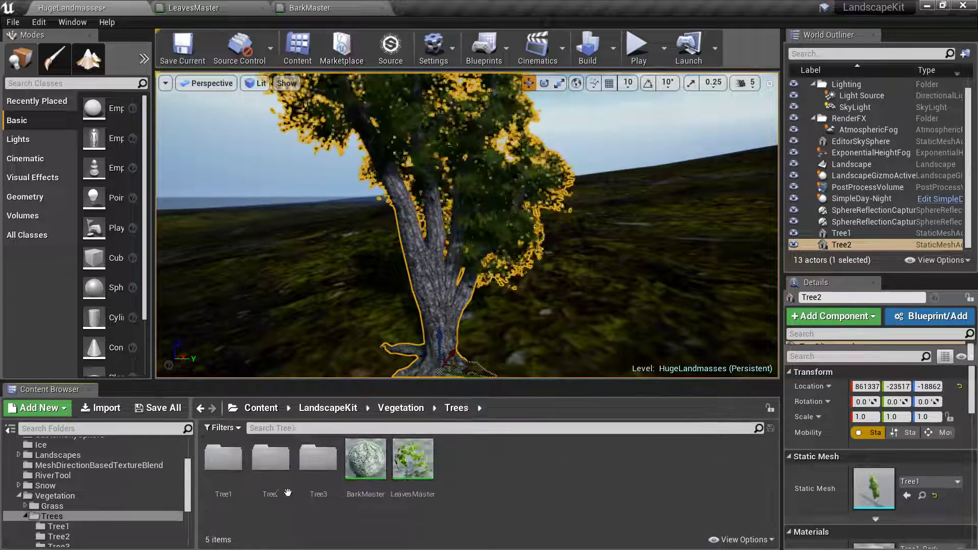
{"action": "double_click", "coordinate": [269, 471]}
{"action": "scroll", "coordinate": [274, 480], "scroll_direction": "down", "scroll_amount": 1}
{"action": "left_click", "coordinate": [225, 484]}
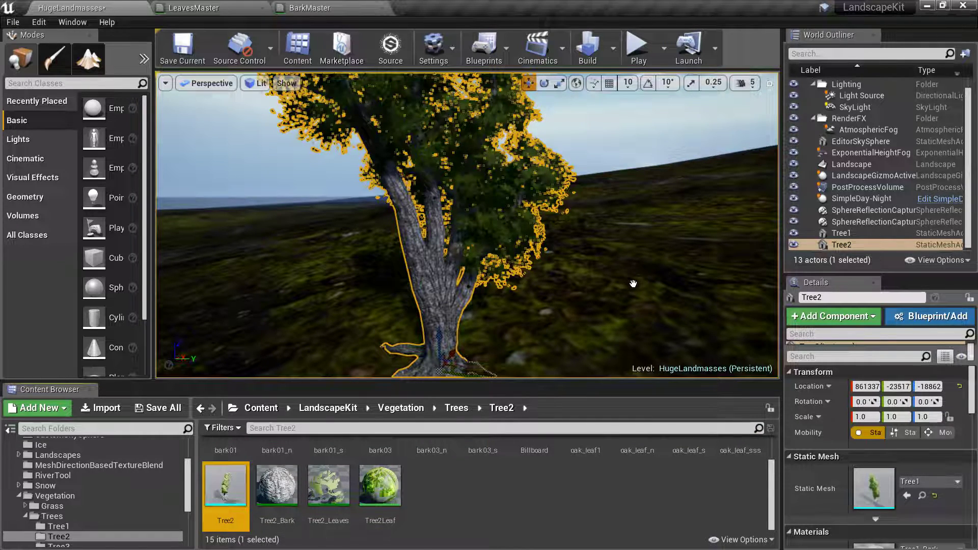
{"action": "left_click_drag", "start_coordinate": [630, 284], "coordinate": [630, 284]}
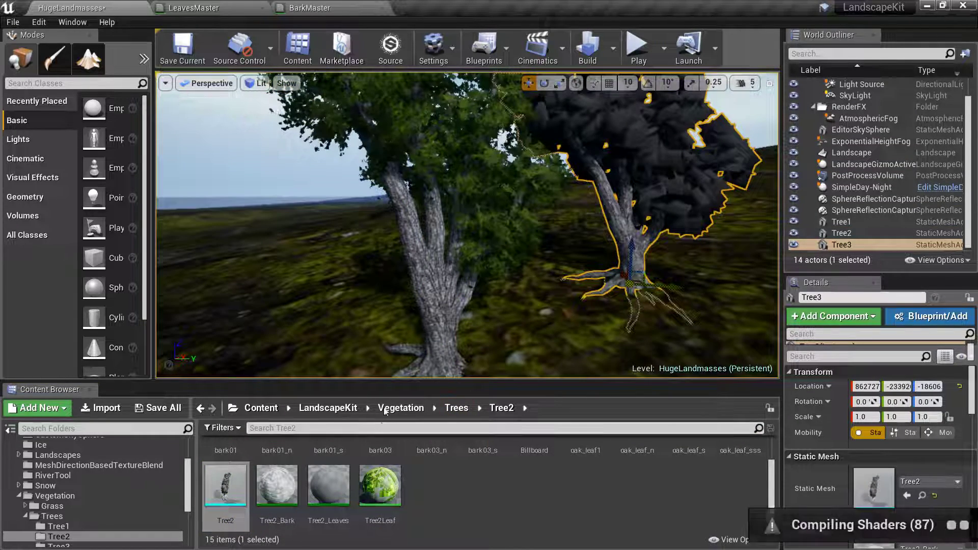
Delete both placed trees from the level and close the Unreal Editor without saving.
{"action": "left_click", "coordinate": [433, 321], "text": "ctrl"}
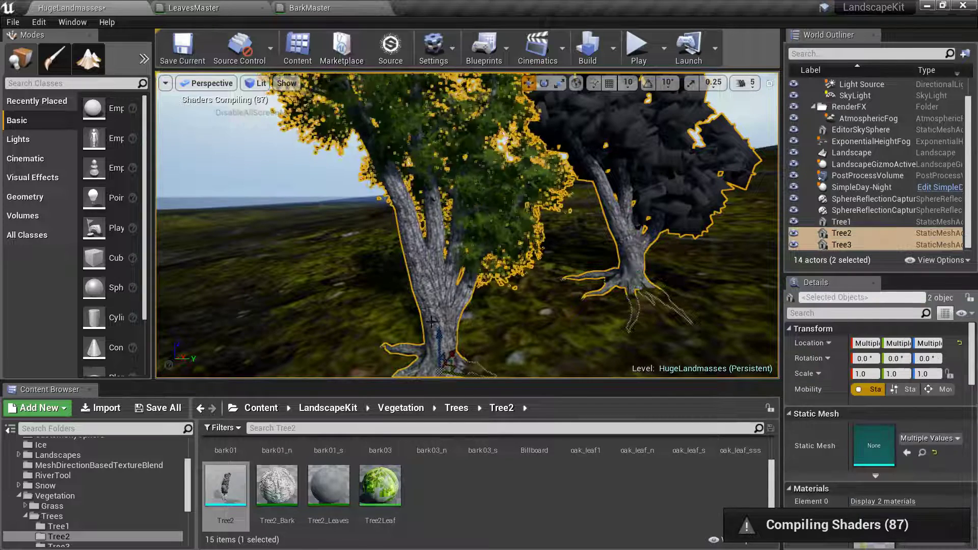
{"action": "key", "text": "Delete"}
{"action": "left_click", "coordinate": [964, 5]}
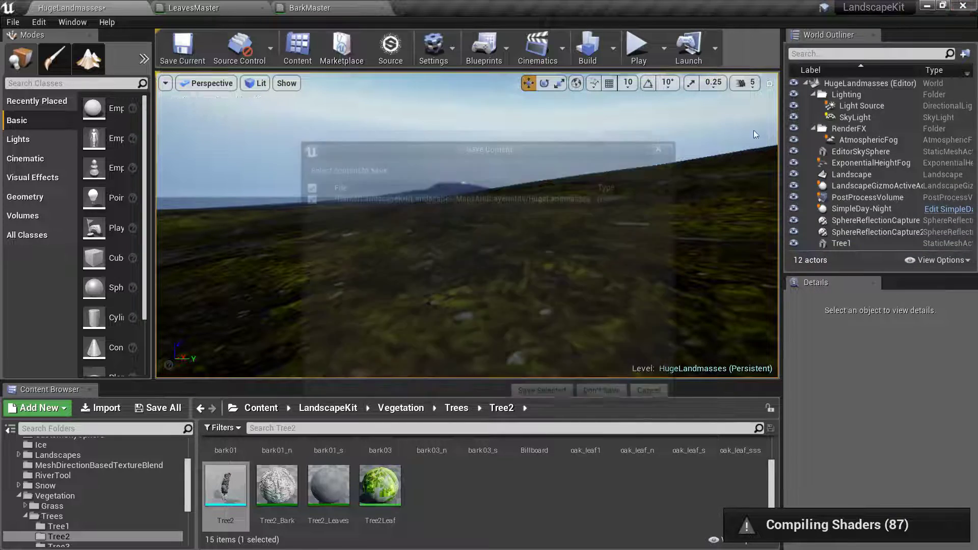
{"action": "left_click", "coordinate": [607, 393]}
Switch to the browser and open the Tree It page on evolved-software.com from the search results.
{"action": "key", "text": "alt+Tab"}
{"action": "key", "text": "alt+Tab"}
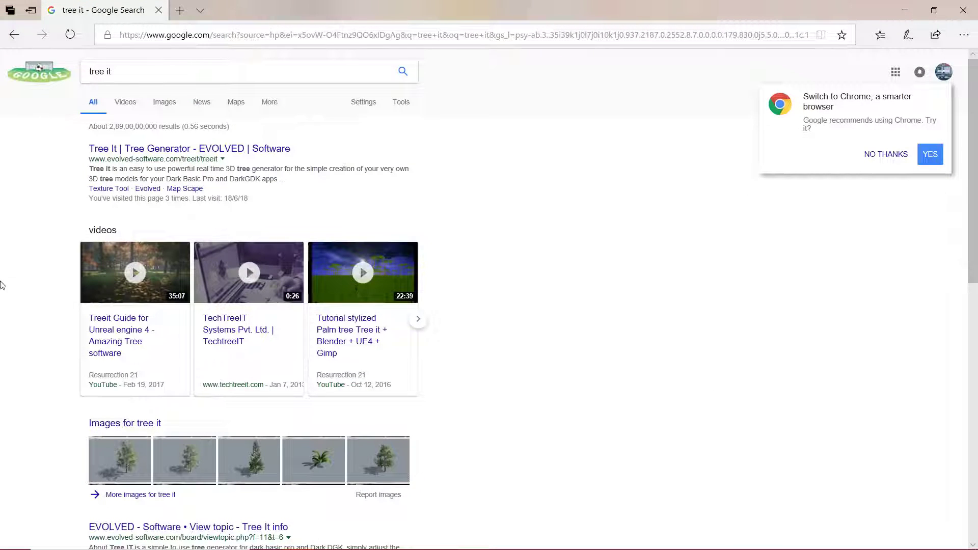
{"action": "left_click_drag", "start_coordinate": [55, 159], "coordinate": [73, 170]}
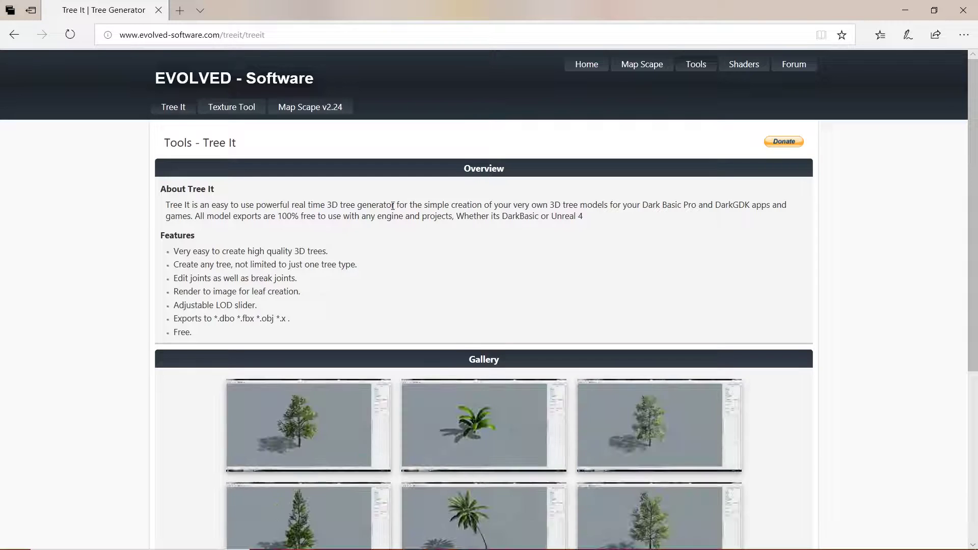
Review the Tree It page's feature overview, gallery and the TreeIt.exe and TreeIt.zip download options.
{"action": "scroll", "coordinate": [212, 218], "scroll_direction": "down", "scroll_amount": 5}
{"action": "scroll", "coordinate": [243, 213], "scroll_direction": "up", "scroll_amount": 3}
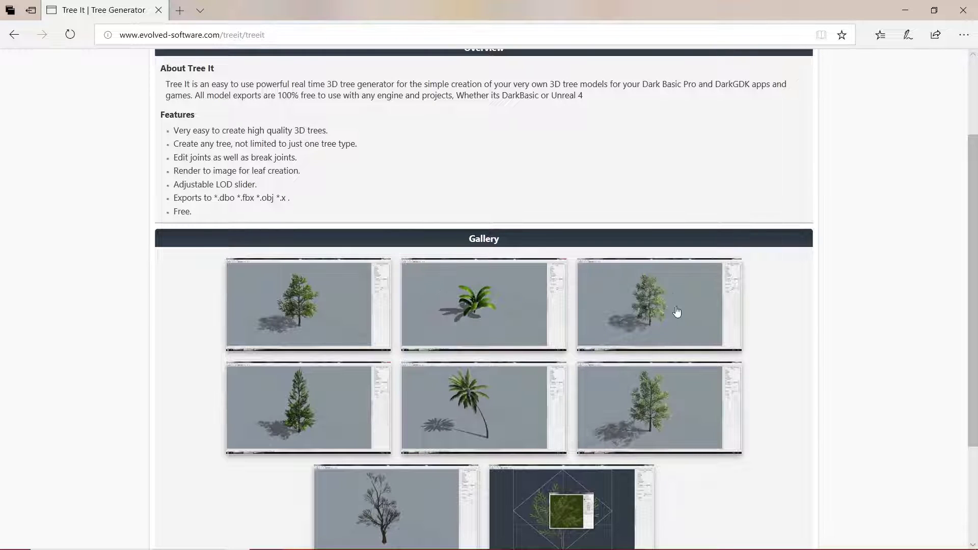
{"action": "scroll", "coordinate": [425, 347], "scroll_direction": "down", "scroll_amount": 3}
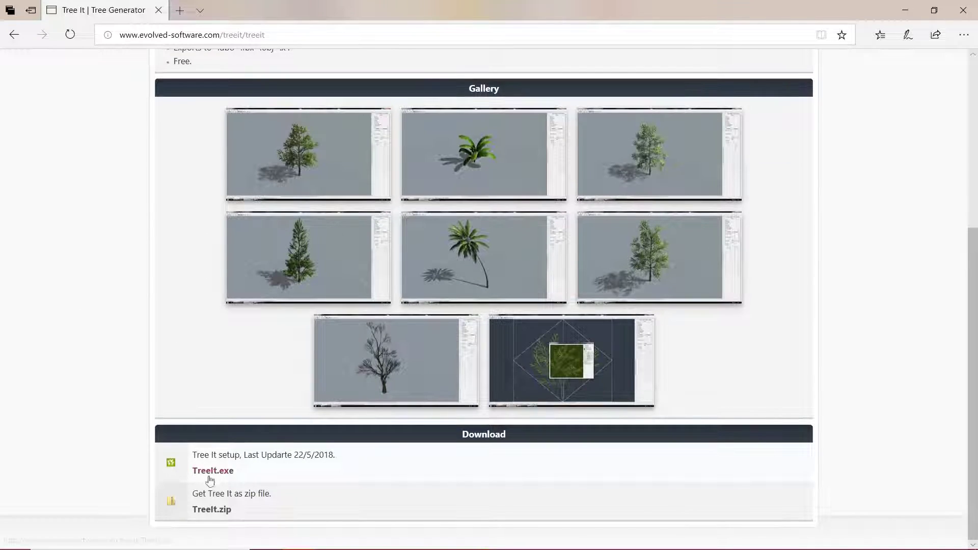
{"action": "left_click_drag", "start_coordinate": [337, 460], "coordinate": [192, 458]}
{"action": "left_click", "coordinate": [191, 480]}
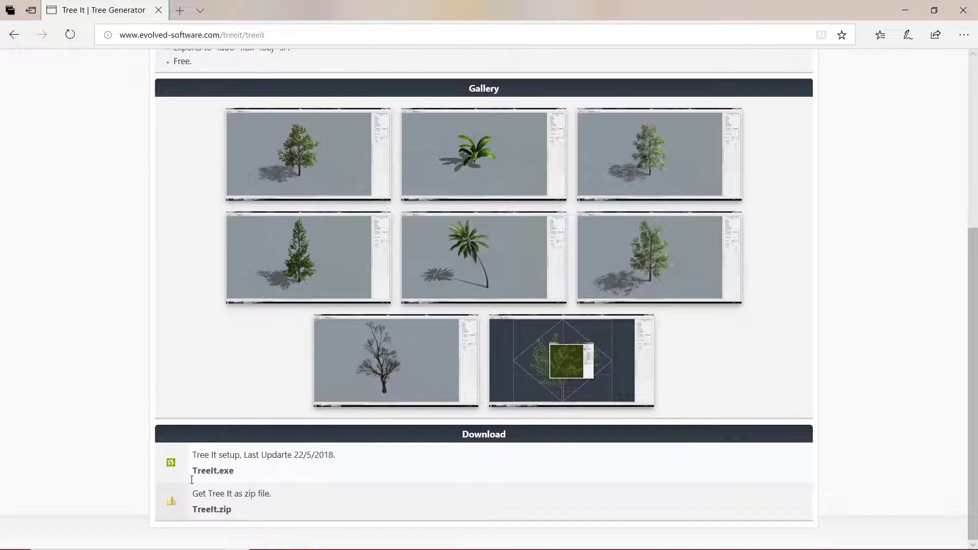
{"action": "left_click_drag", "start_coordinate": [330, 459], "coordinate": [203, 462]}
{"action": "left_click_drag", "start_coordinate": [264, 494], "coordinate": [210, 502]}
{"action": "left_click", "coordinate": [210, 502]}
{"action": "left_click", "coordinate": [246, 500]}
{"action": "left_click_drag", "start_coordinate": [251, 513], "coordinate": [199, 520]}
Find the installed Tree It desktop app with the search term "tree", launch it and maximize its window.
{"action": "key", "text": "alt+Tab"}
{"action": "key", "text": "super"}
{"action": "type", "text": "tree"}
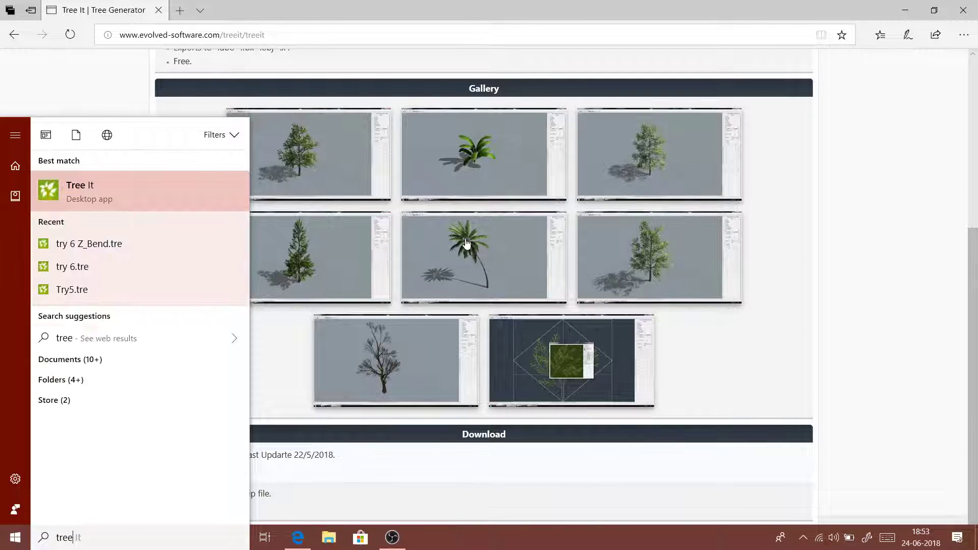
{"action": "key", "text": "Return"}
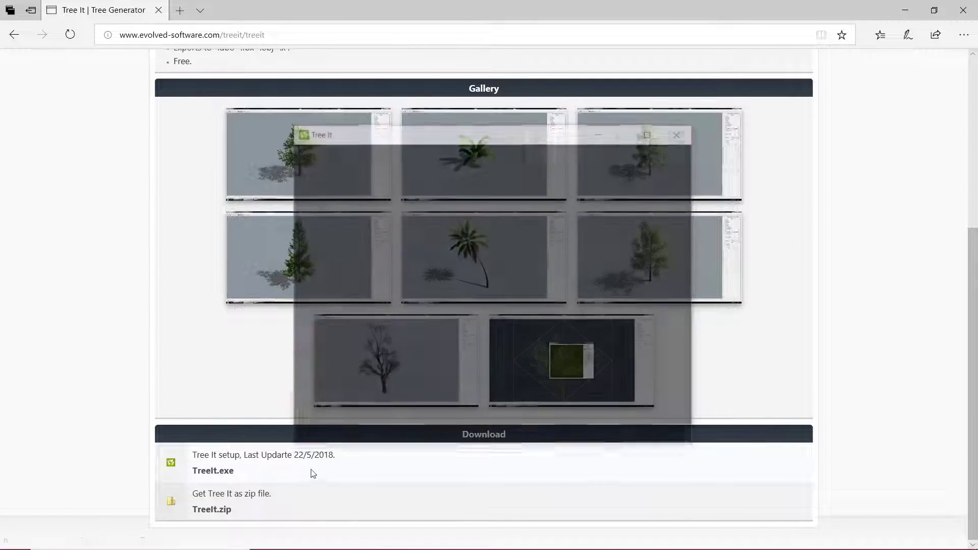
{"action": "left_click_drag", "start_coordinate": [495, 136], "coordinate": [404, 92]}
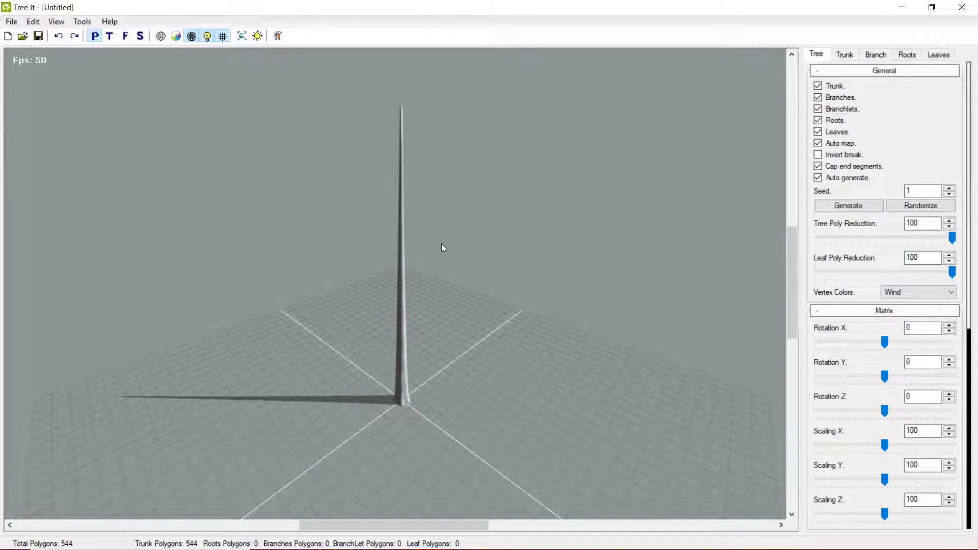
Inspect the default trunk in the 3D view from different angles and distances.
{"action": "left_click_drag", "start_coordinate": [356, 247], "coordinate": [759, 97]}
{"action": "left_click_drag", "start_coordinate": [435, 253], "coordinate": [784, 265]}
{"action": "left_click_drag", "start_coordinate": [860, 229], "coordinate": [432, 334]}
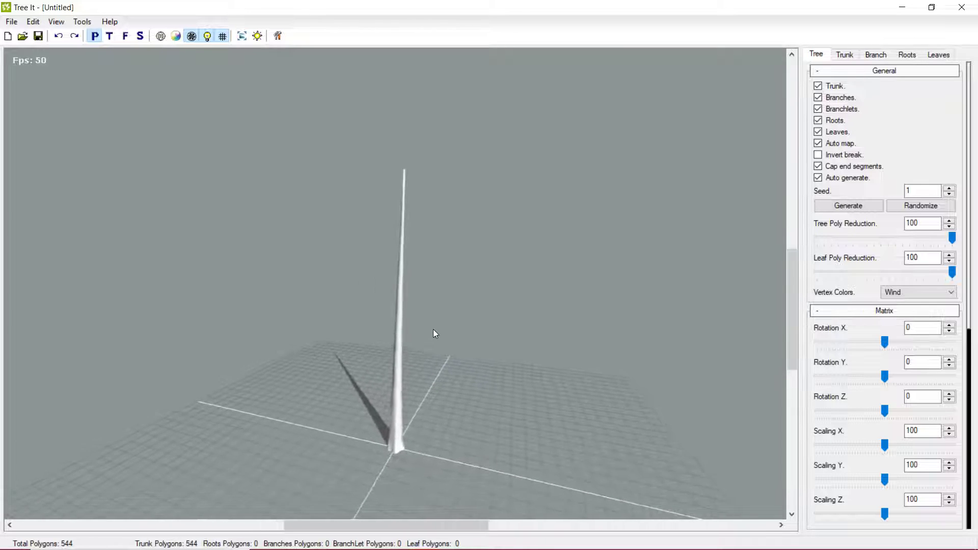
{"action": "scroll", "coordinate": [885, 319], "scroll_direction": "down", "scroll_amount": 5}
{"action": "scroll", "coordinate": [885, 319], "scroll_direction": "up", "scroll_amount": 5}
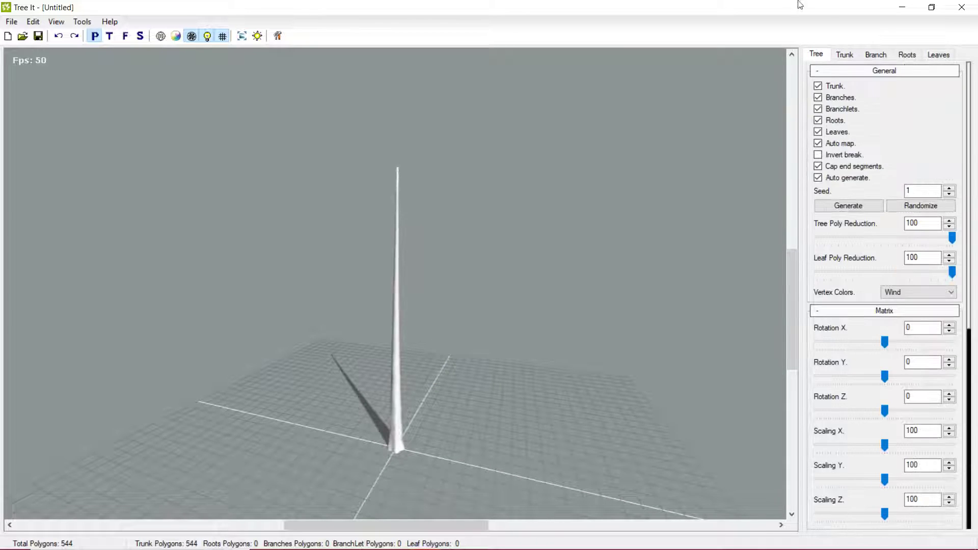
{"action": "left_click_drag", "start_coordinate": [445, 366], "coordinate": [423, 435]}
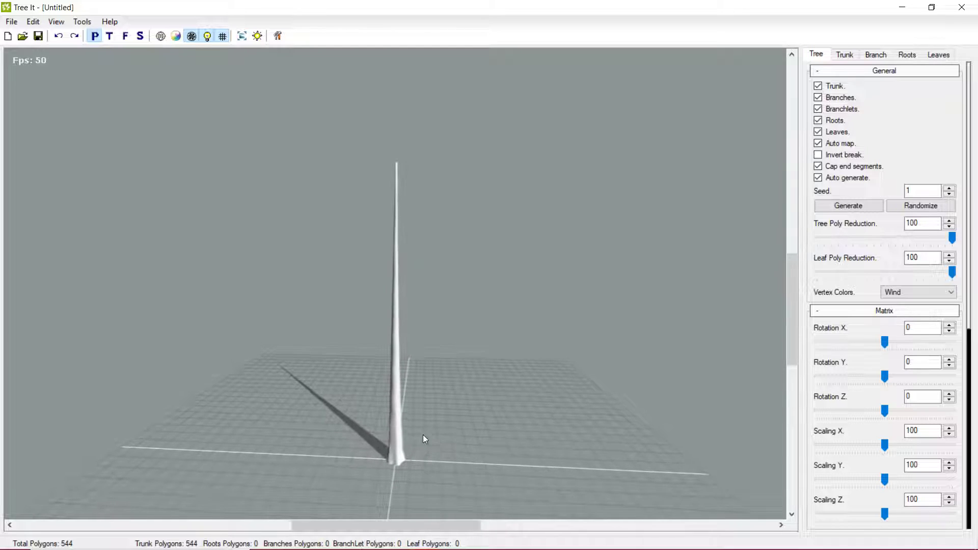
Generate and randomize the tree, try a Tree Poly Reduction of 20 and restore it to 100.
{"action": "left_click", "coordinate": [864, 207]}
{"action": "left_click", "coordinate": [920, 206]}
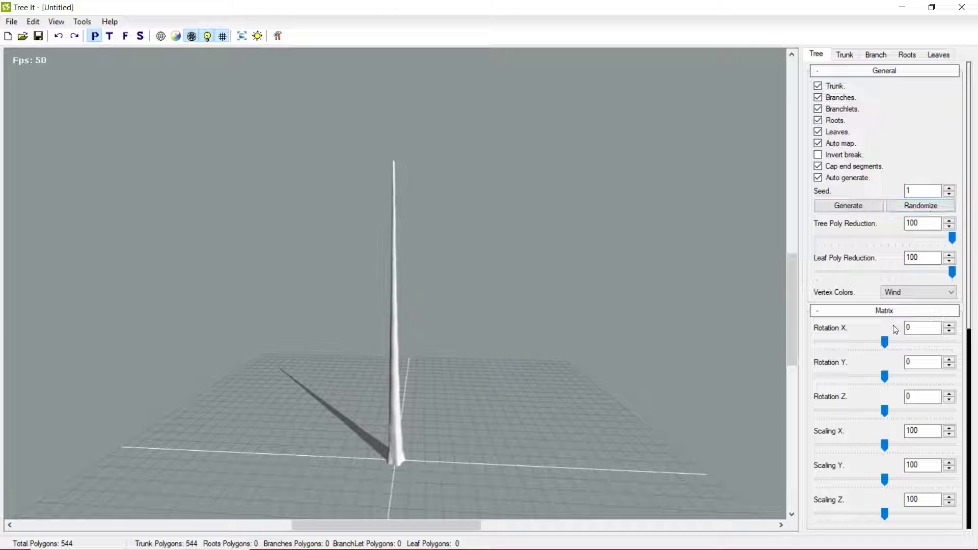
{"action": "left_click_drag", "start_coordinate": [953, 238], "coordinate": [843, 248]}
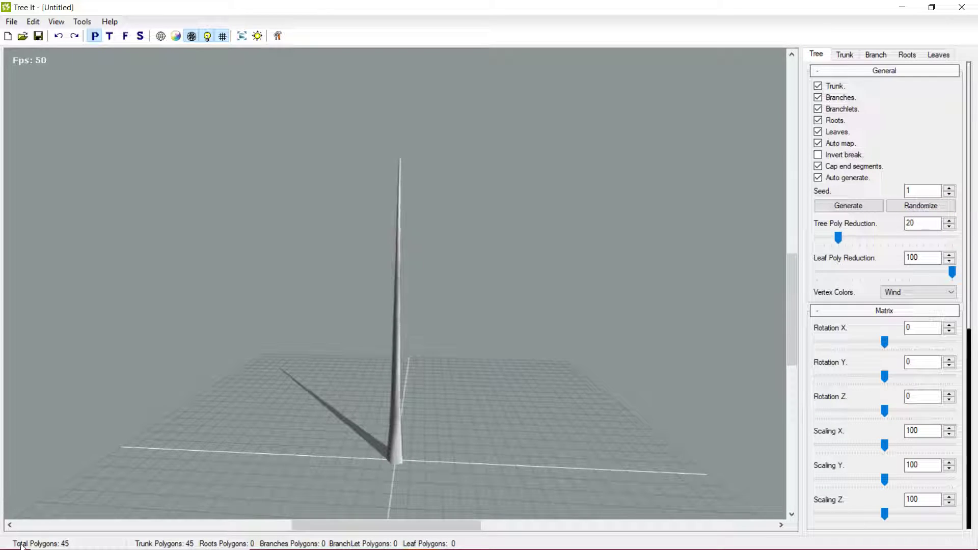
{"action": "left_click_drag", "start_coordinate": [913, 238], "coordinate": [977, 262]}
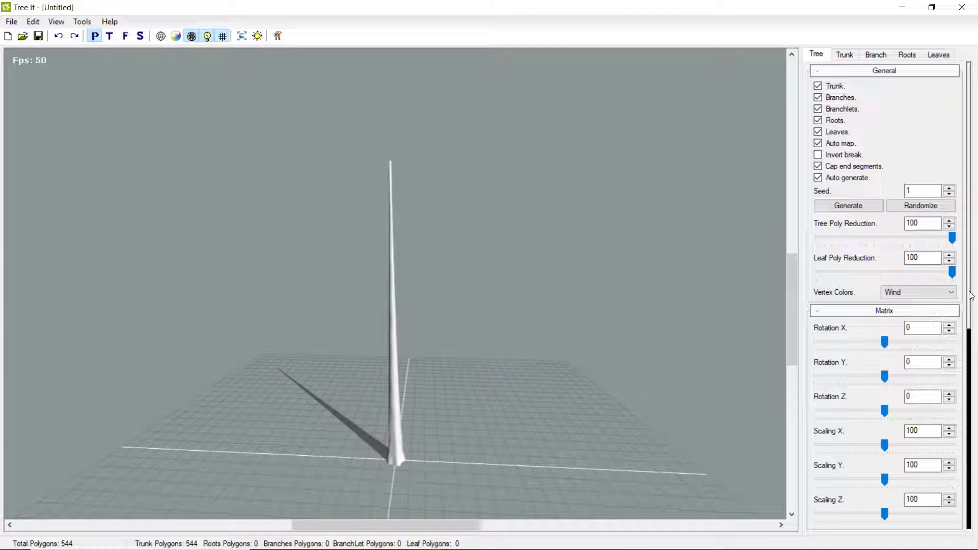
Look through the tree's general, Matrix and Joints settings.
{"action": "left_click_drag", "start_coordinate": [734, 300], "coordinate": [701, 304]}
{"action": "left_click_drag", "start_coordinate": [818, 272], "coordinate": [900, 283]}
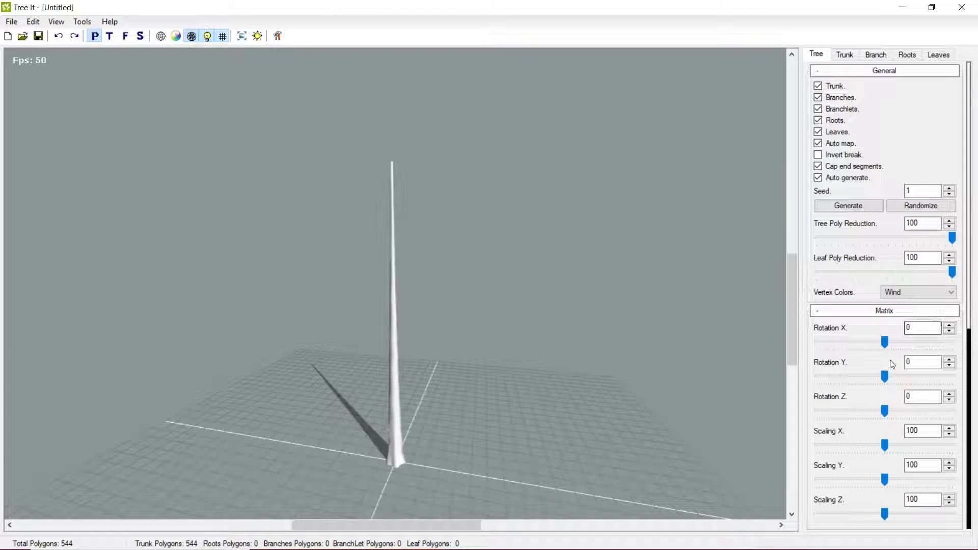
{"action": "scroll", "coordinate": [898, 356], "scroll_direction": "down", "scroll_amount": 2}
{"action": "scroll", "coordinate": [897, 338], "scroll_direction": "up", "scroll_amount": 2}
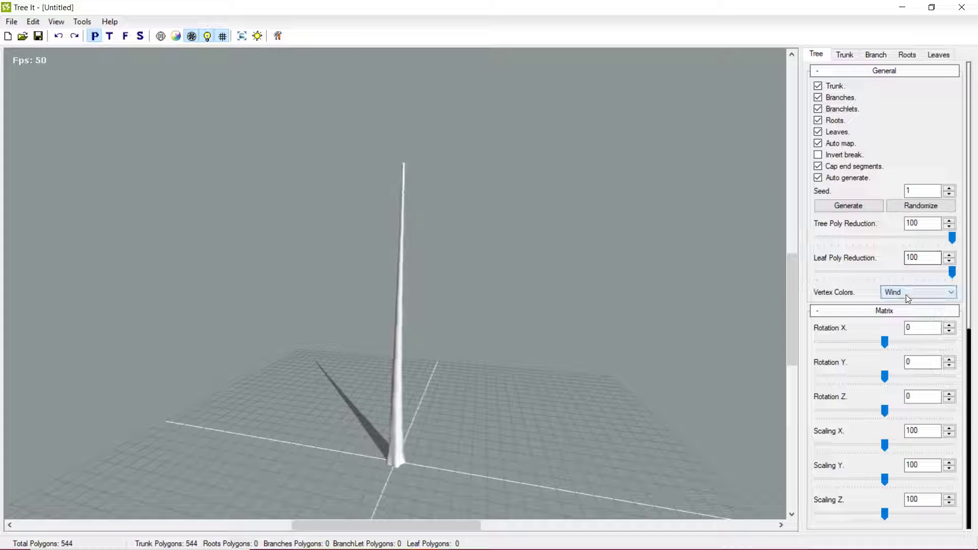
{"action": "scroll", "coordinate": [842, 276], "scroll_direction": "down", "scroll_amount": 5}
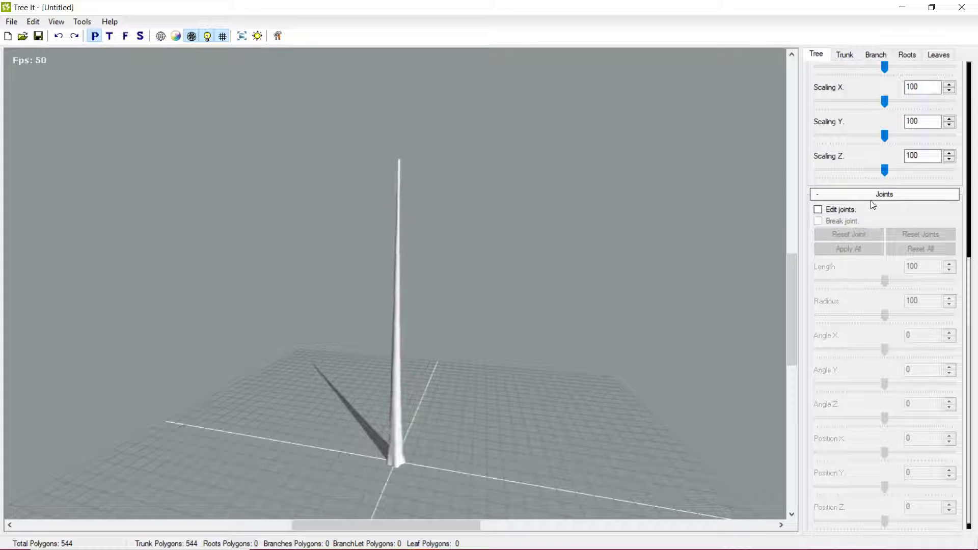
{"action": "scroll", "coordinate": [873, 204], "scroll_direction": "up", "scroll_amount": 5}
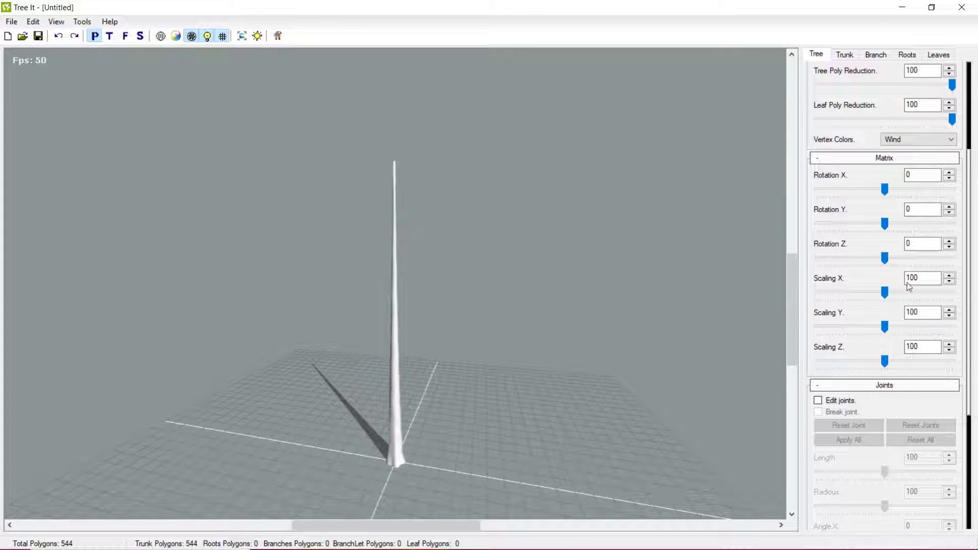
Show the trunk settings and open the Bark Texture dialog for the trunk.
{"action": "left_click", "coordinate": [845, 55]}
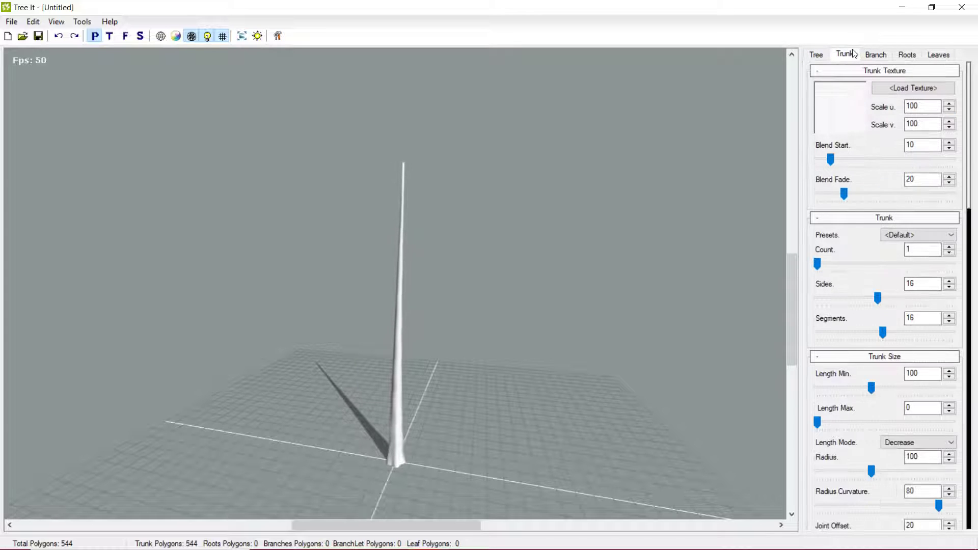
{"action": "scroll", "coordinate": [527, 228], "scroll_direction": "up", "scroll_amount": 3}
{"action": "left_click_drag", "start_coordinate": [524, 227], "coordinate": [520, 286]}
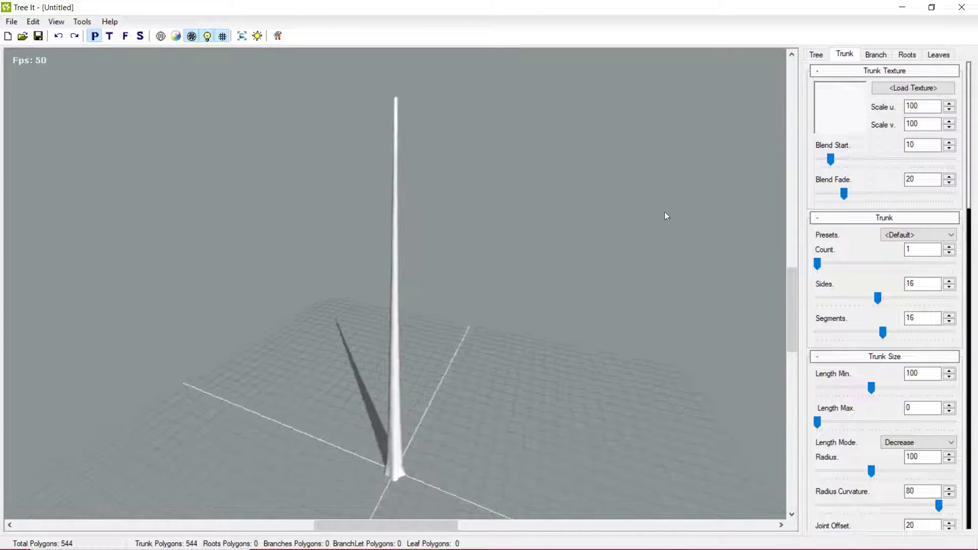
{"action": "left_click", "coordinate": [899, 86]}
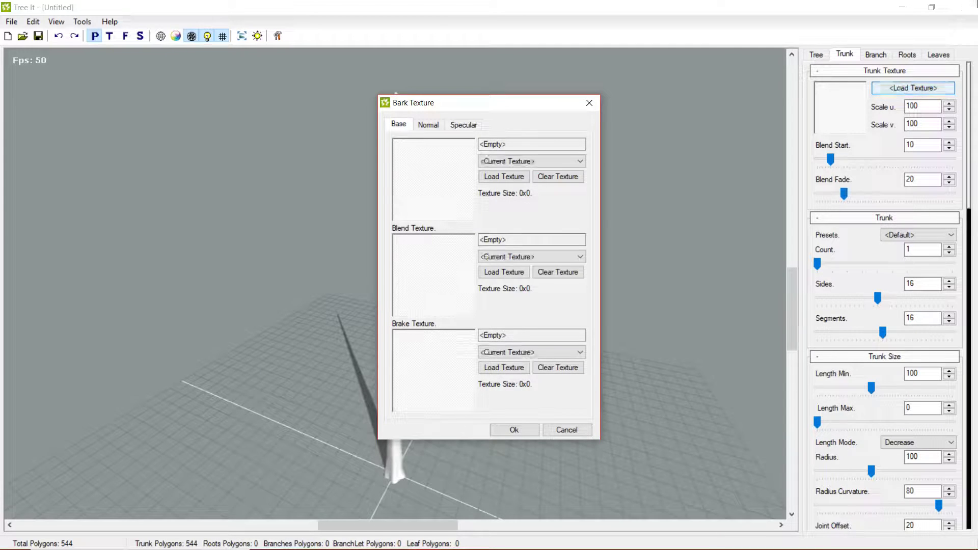
{"action": "left_click_drag", "start_coordinate": [465, 98], "coordinate": [447, 87]}
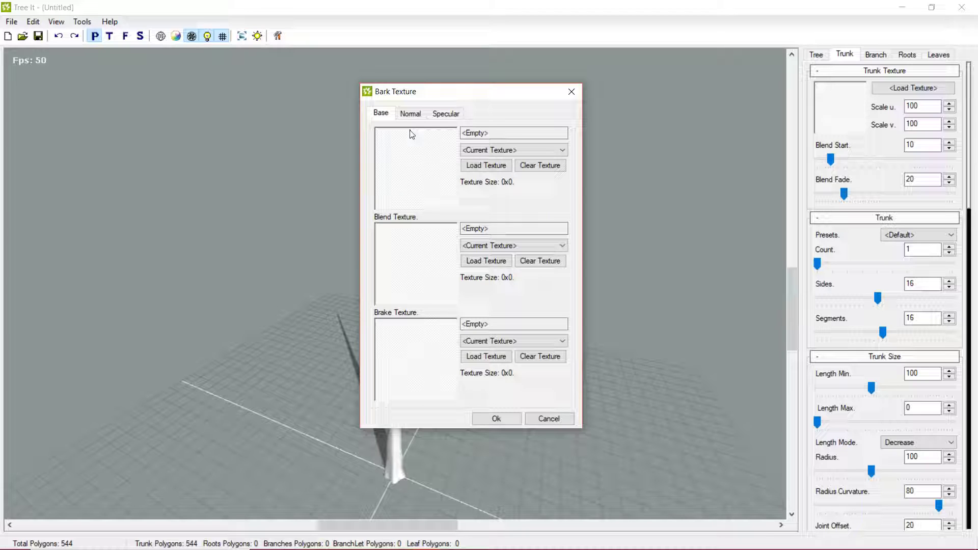
Look through the available bark, palm and plant textures for the trunk's base and blend textures.
{"action": "left_click", "coordinate": [501, 149]}
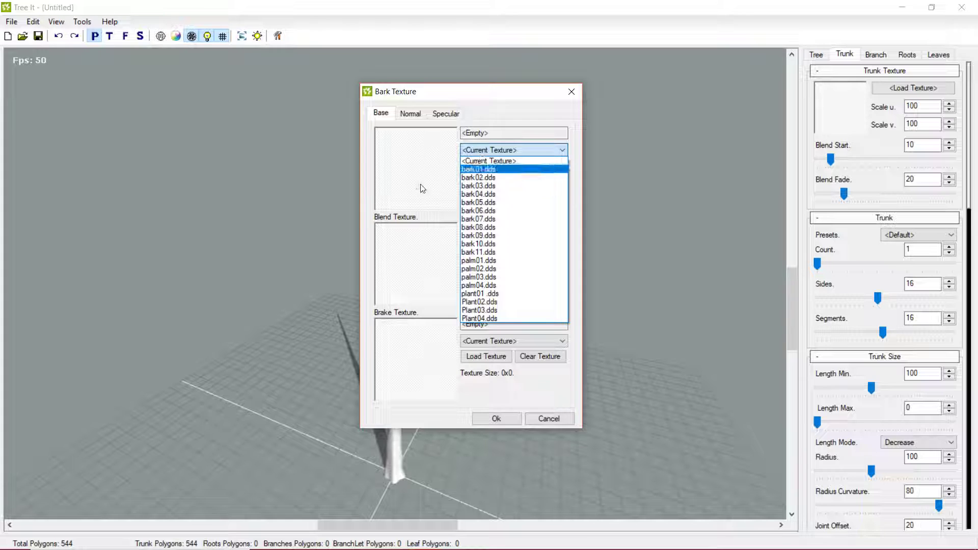
{"action": "left_click", "coordinate": [490, 161]}
{"action": "left_click", "coordinate": [508, 246]}
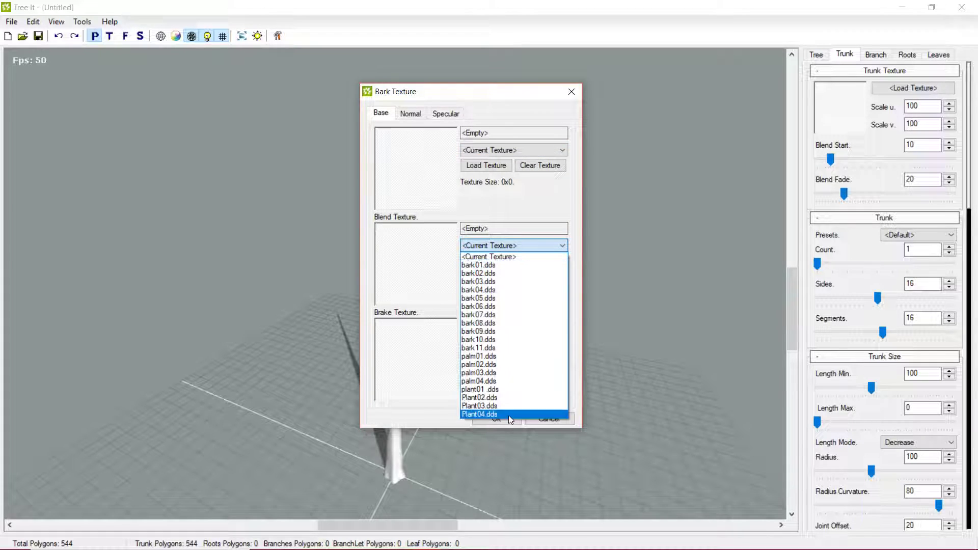
{"action": "left_click", "coordinate": [415, 216]}
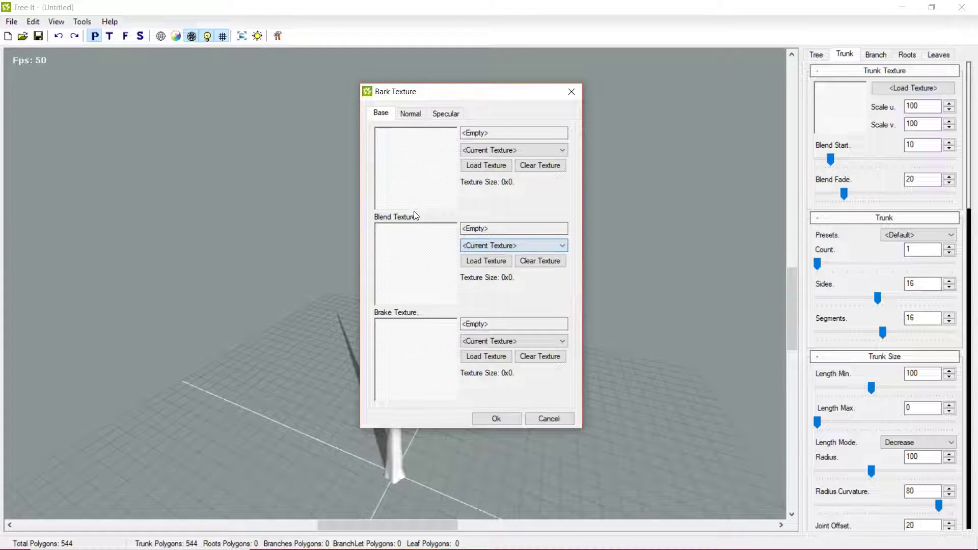
{"action": "left_click", "coordinate": [518, 150]}
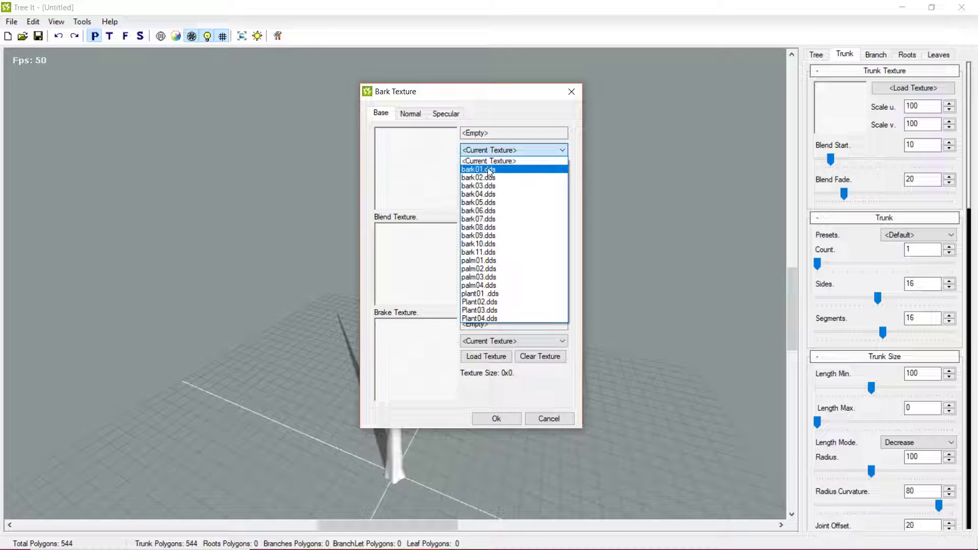
{"action": "left_click", "coordinate": [443, 159]}
{"action": "left_click", "coordinate": [480, 151]}
{"action": "left_click", "coordinate": [310, 239]}
{"action": "left_click", "coordinate": [298, 391]}
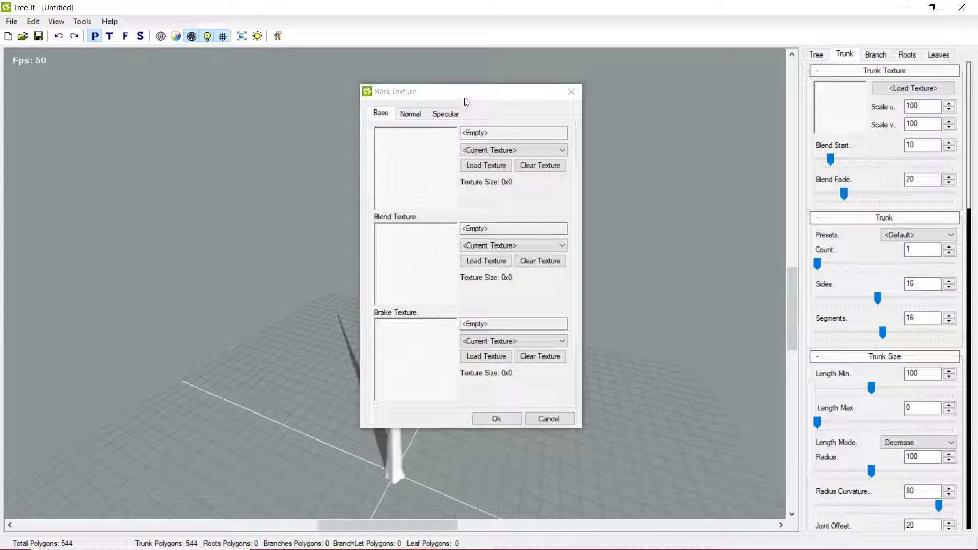
Move the Bark Texture dialog clear of the trunk and close the image file browser without loading a file.
{"action": "left_click_drag", "start_coordinate": [465, 102], "coordinate": [622, 106]}
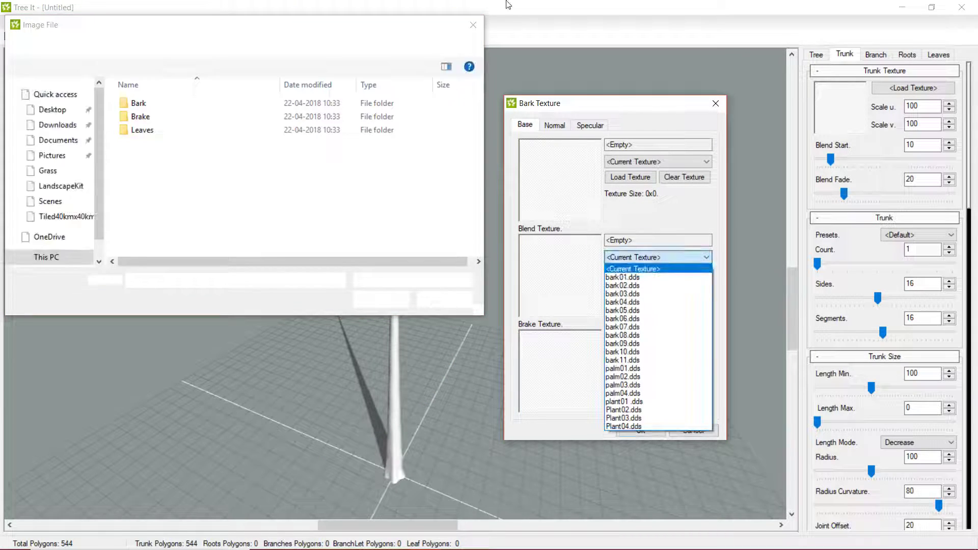
{"action": "left_click", "coordinate": [473, 25]}
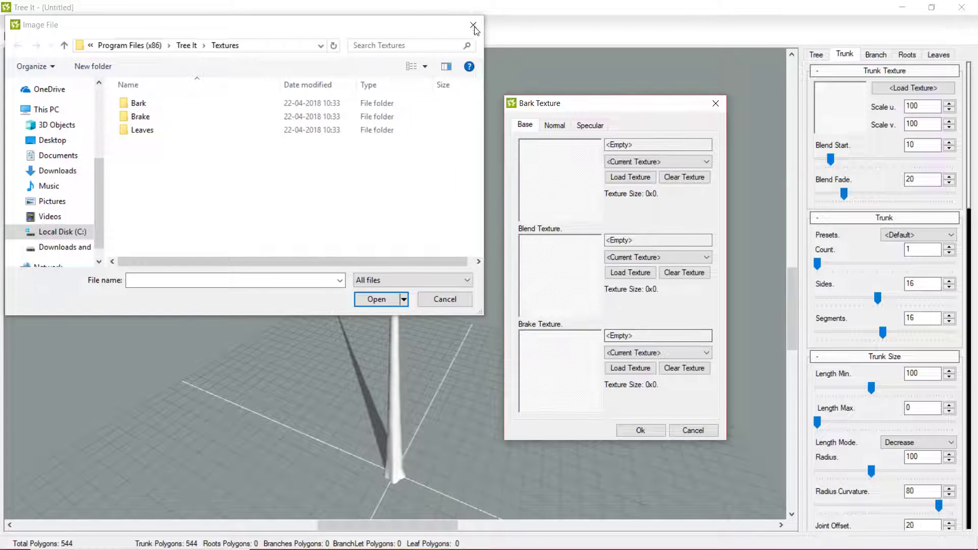
{"action": "left_click", "coordinate": [474, 26]}
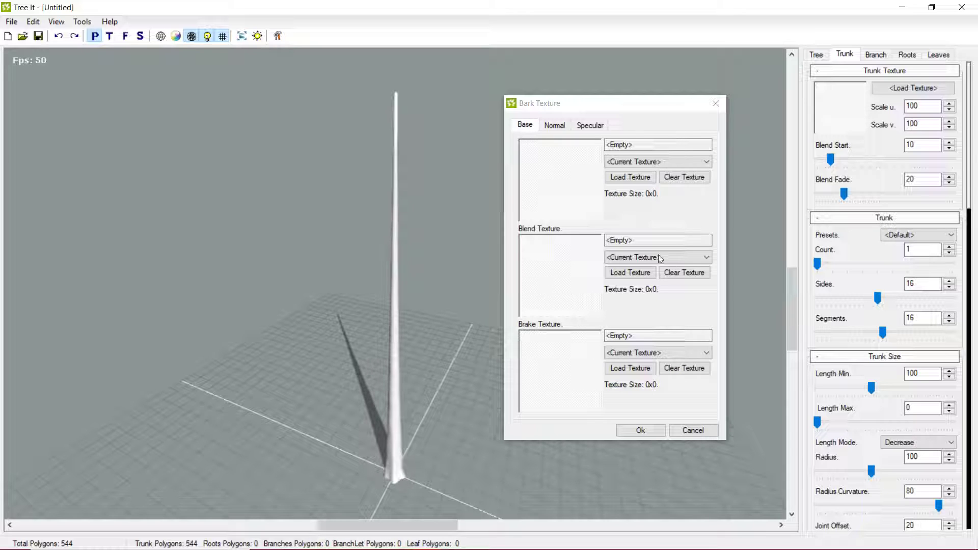
Assign bark03.dds as both the base texture and the blend texture of the trunk.
{"action": "left_click", "coordinate": [657, 161]}
{"action": "left_click", "coordinate": [632, 194]}
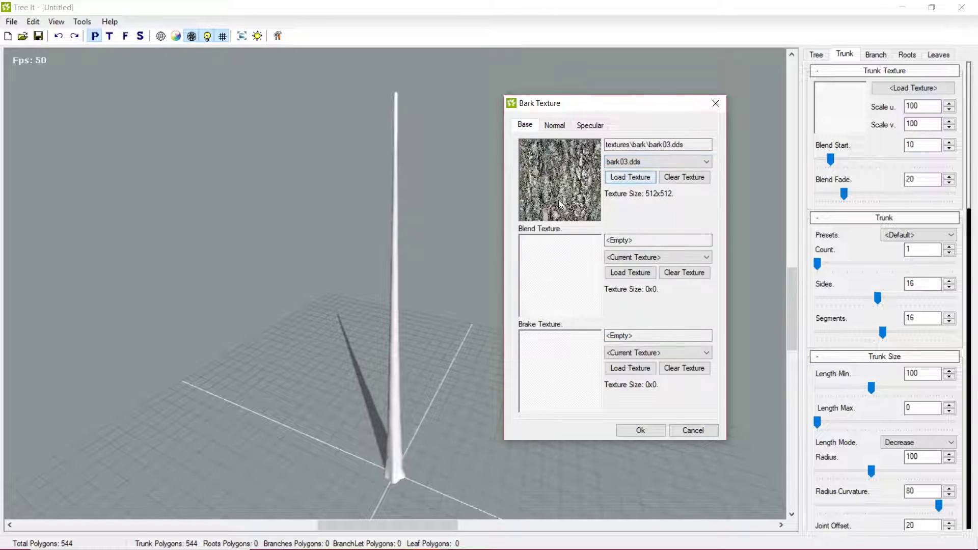
{"action": "left_click", "coordinate": [648, 163]}
{"action": "left_click", "coordinate": [648, 163]}
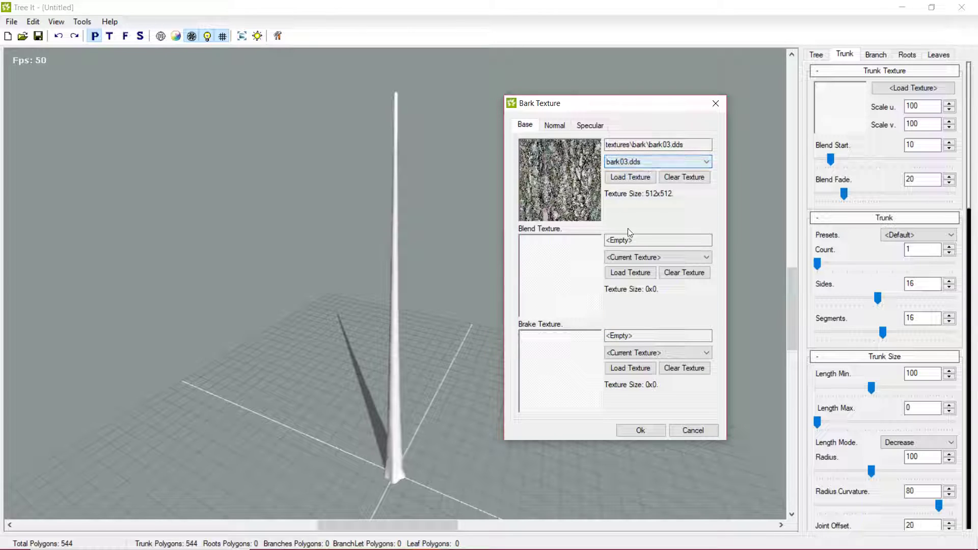
{"action": "left_click", "coordinate": [640, 262]}
{"action": "left_click", "coordinate": [637, 297]}
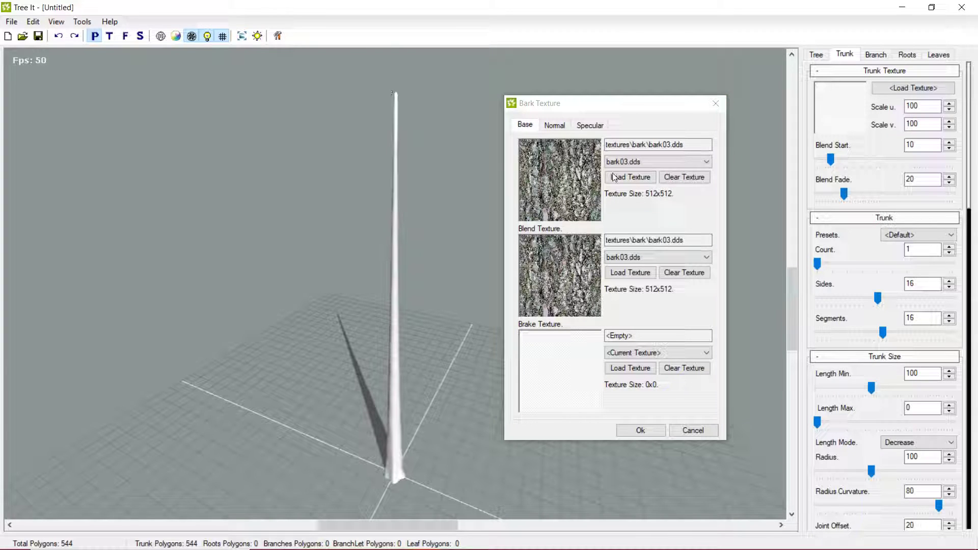
Try bark06.dds, bark07.dds, bark03.dds and bark02.dds as the trunk's base texture.
{"action": "left_click", "coordinate": [632, 162]}
{"action": "left_click", "coordinate": [628, 197]}
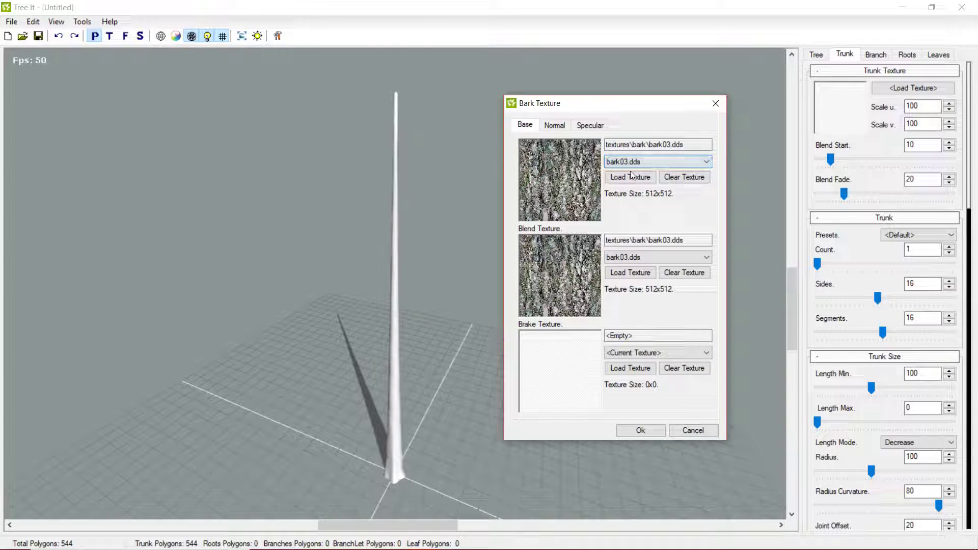
{"action": "left_click", "coordinate": [458, 302]}
{"action": "left_click", "coordinate": [681, 163]}
{"action": "left_click", "coordinate": [637, 222]}
{"action": "left_click", "coordinate": [641, 161]}
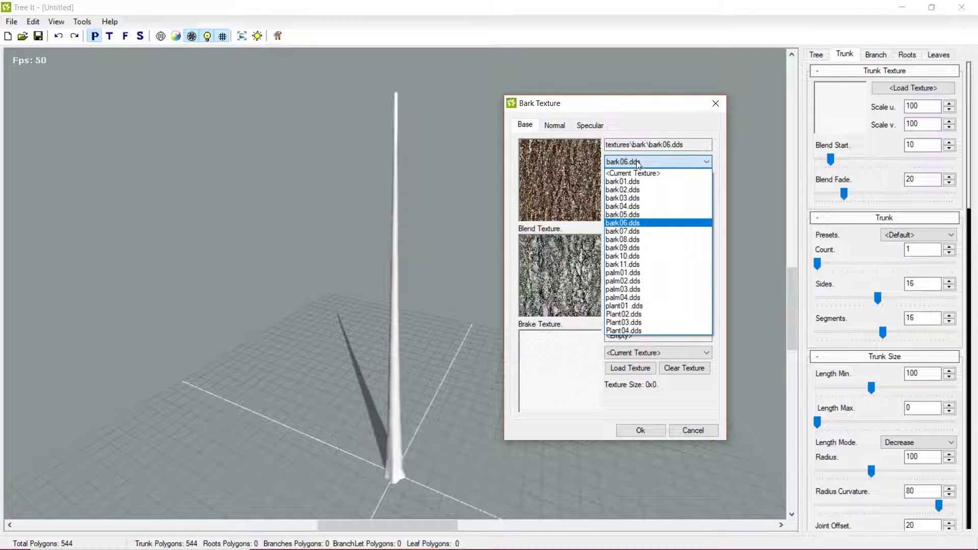
{"action": "left_click", "coordinate": [621, 232]}
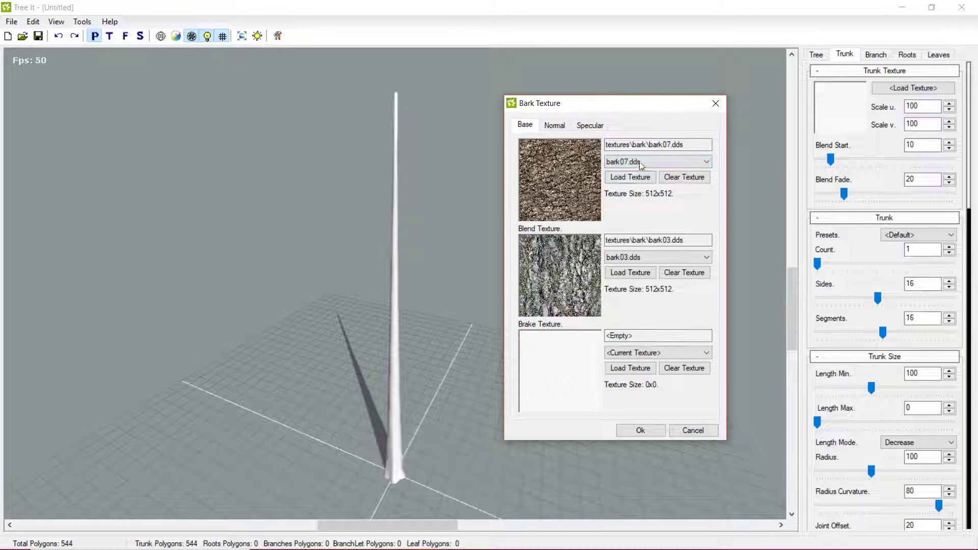
{"action": "left_click", "coordinate": [658, 161]}
{"action": "left_click", "coordinate": [620, 199]}
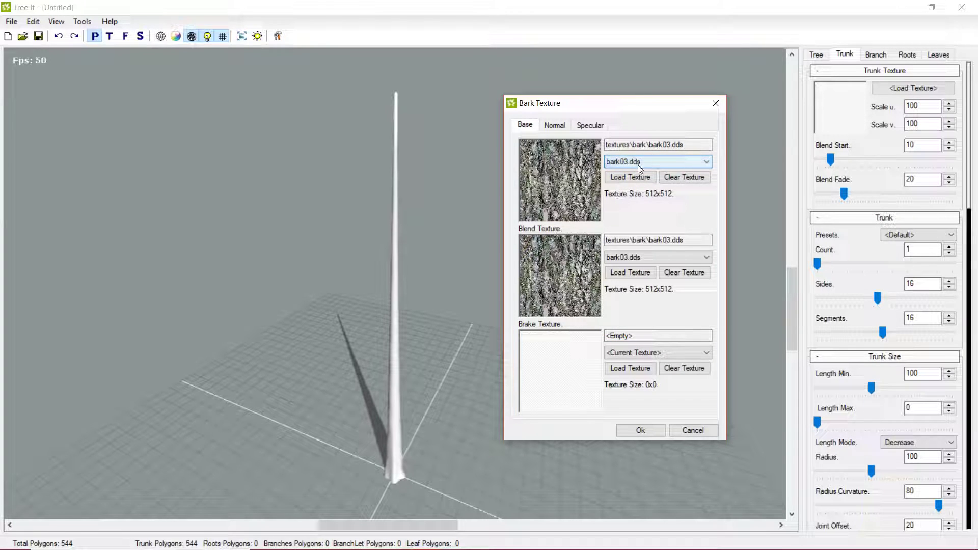
{"action": "left_click", "coordinate": [640, 162]}
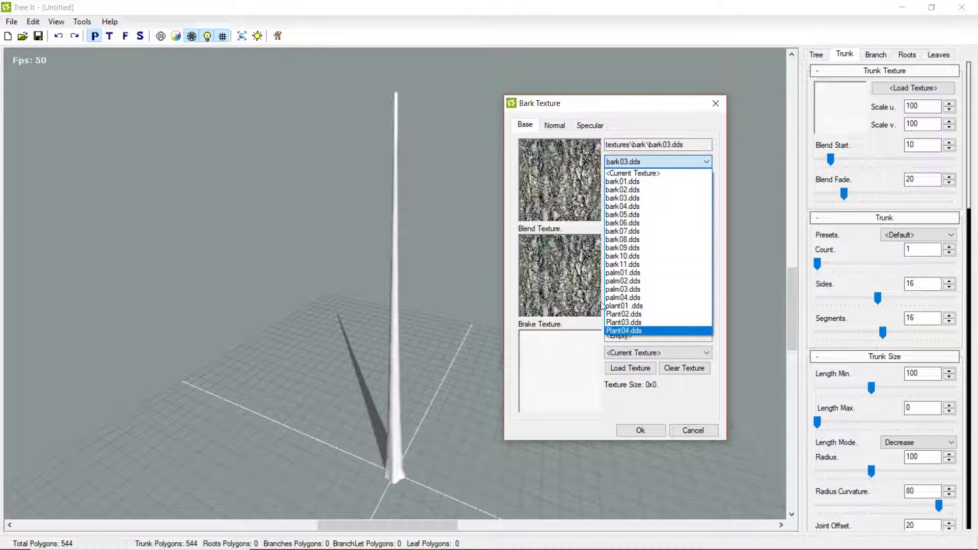
{"action": "left_click", "coordinate": [621, 190]}
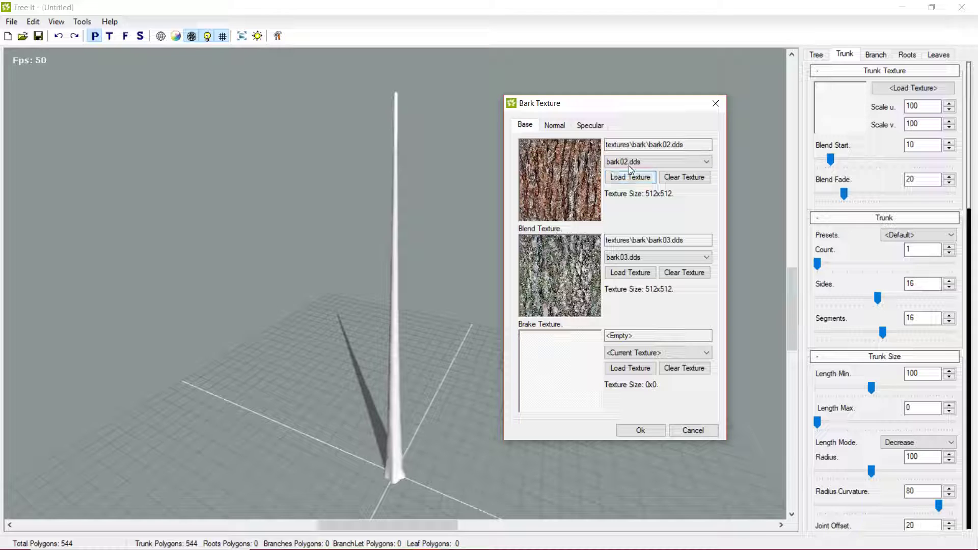
Set the trunk's base texture to bark01.dds.
{"action": "left_click", "coordinate": [629, 166]}
{"action": "left_click", "coordinate": [645, 163]}
{"action": "left_click", "coordinate": [645, 163]}
{"action": "left_click", "coordinate": [627, 172]}
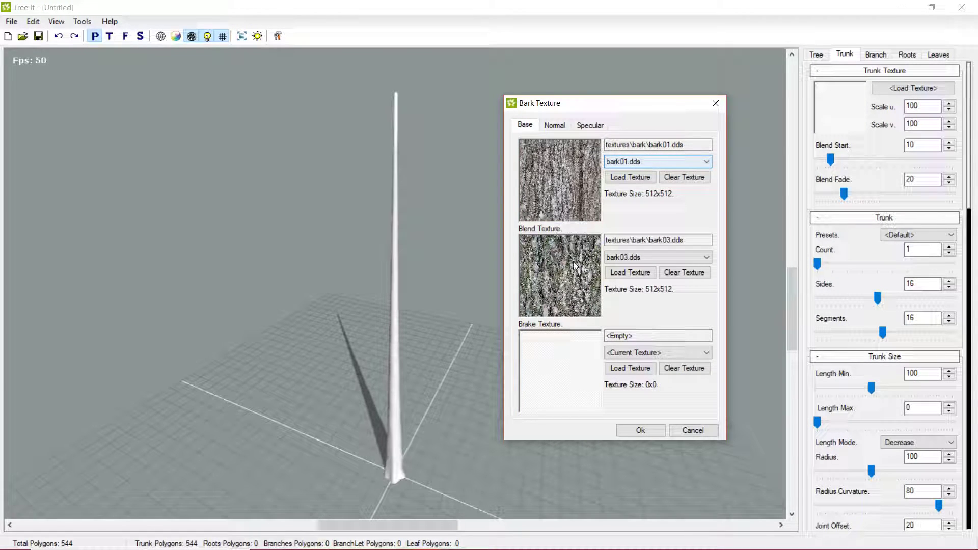
Assign the matching normal maps, bark01_n.dds for the base texture and bark03_n.dds for the blend texture.
{"action": "left_click", "coordinate": [557, 131]}
{"action": "left_click", "coordinate": [677, 158]}
{"action": "left_click", "coordinate": [634, 177]}
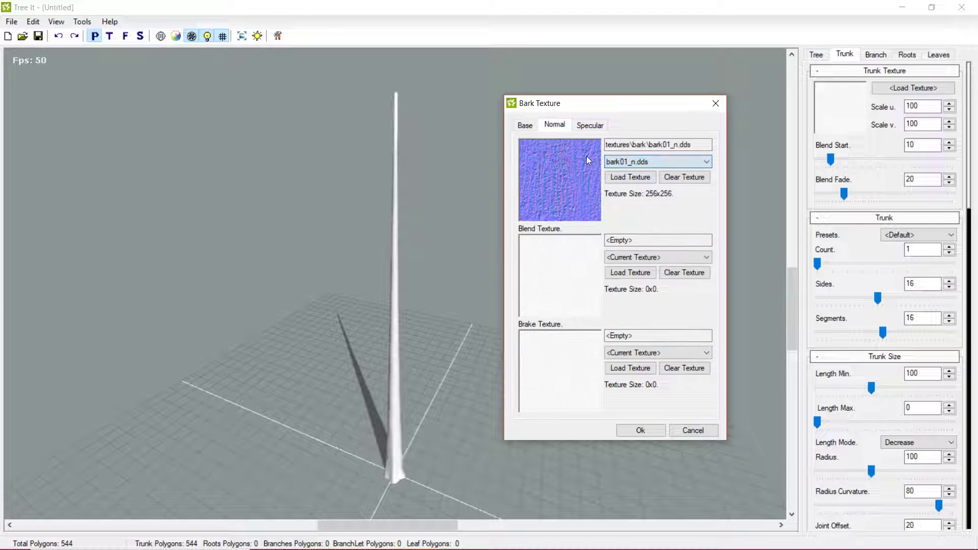
{"action": "left_click", "coordinate": [534, 127]}
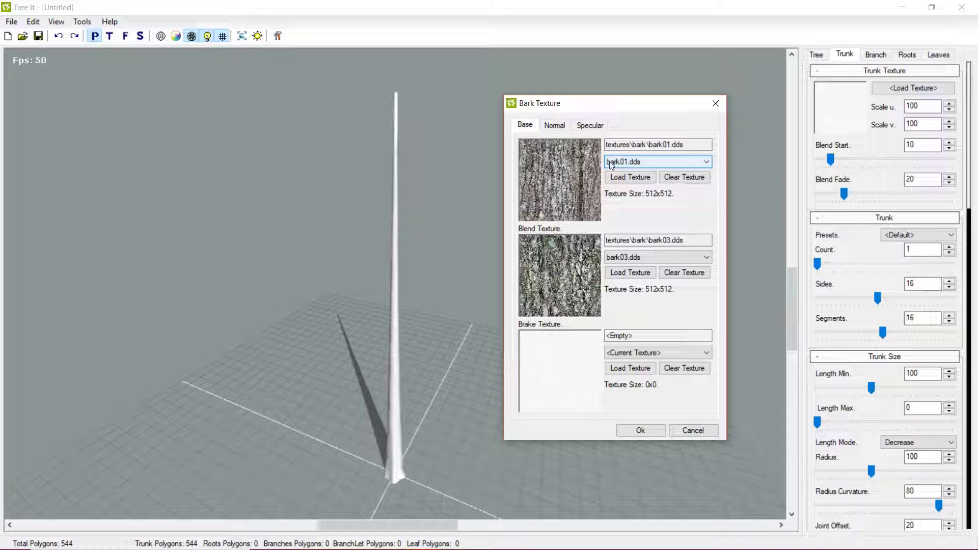
{"action": "left_click", "coordinate": [556, 128]}
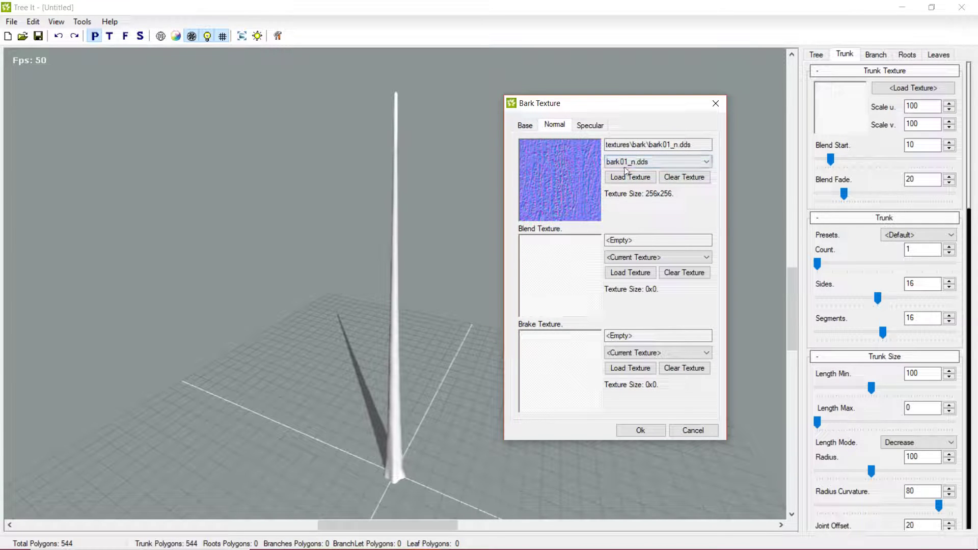
{"action": "left_click", "coordinate": [534, 129]}
{"action": "left_click", "coordinate": [555, 126]}
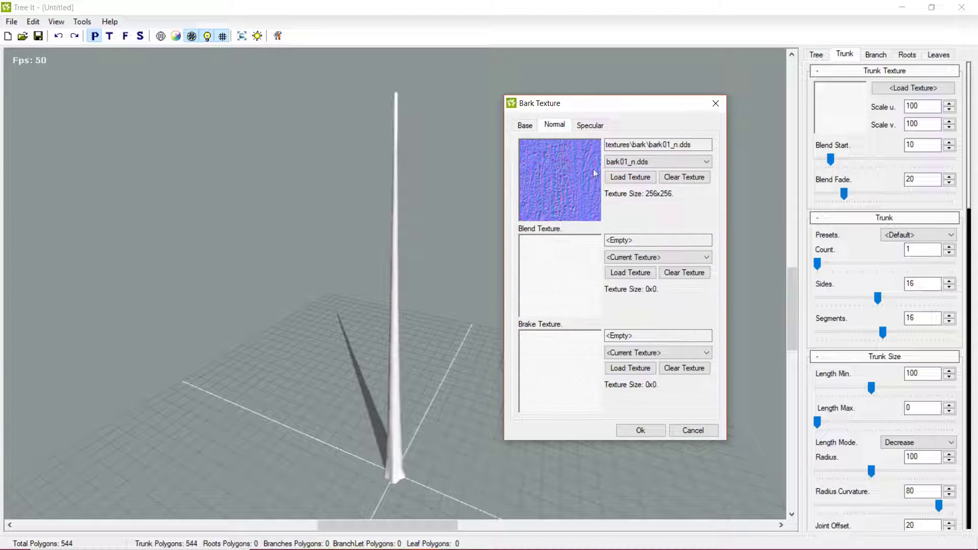
{"action": "left_click", "coordinate": [643, 257]}
{"action": "left_click", "coordinate": [632, 276]}
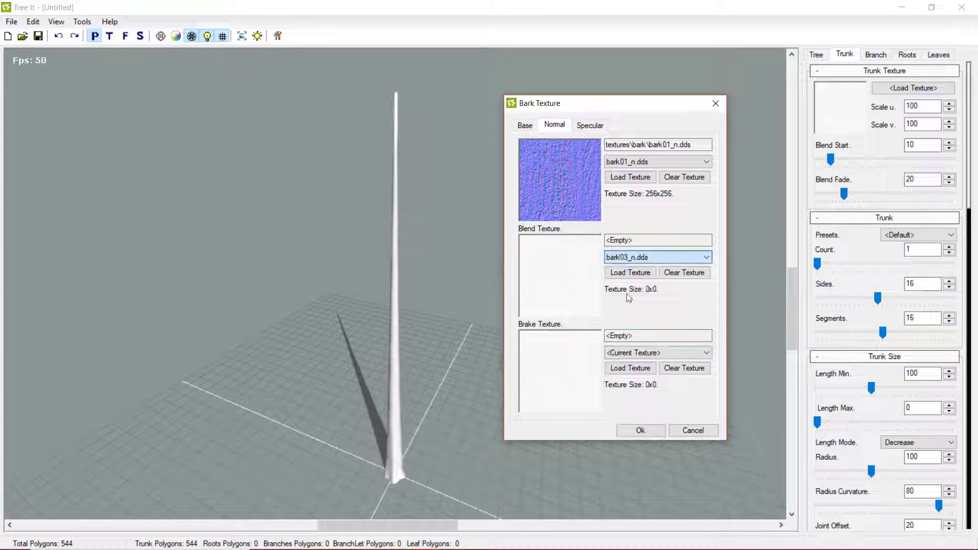
Assign the specular maps bark01_s.dds for the base and bark03_s.dds for the blend, and apply the bark textures.
{"action": "left_click", "coordinate": [591, 125]}
{"action": "left_click", "coordinate": [650, 162]}
{"action": "left_click", "coordinate": [641, 207]}
{"action": "left_click", "coordinate": [632, 258]}
{"action": "left_click", "coordinate": [637, 332]}
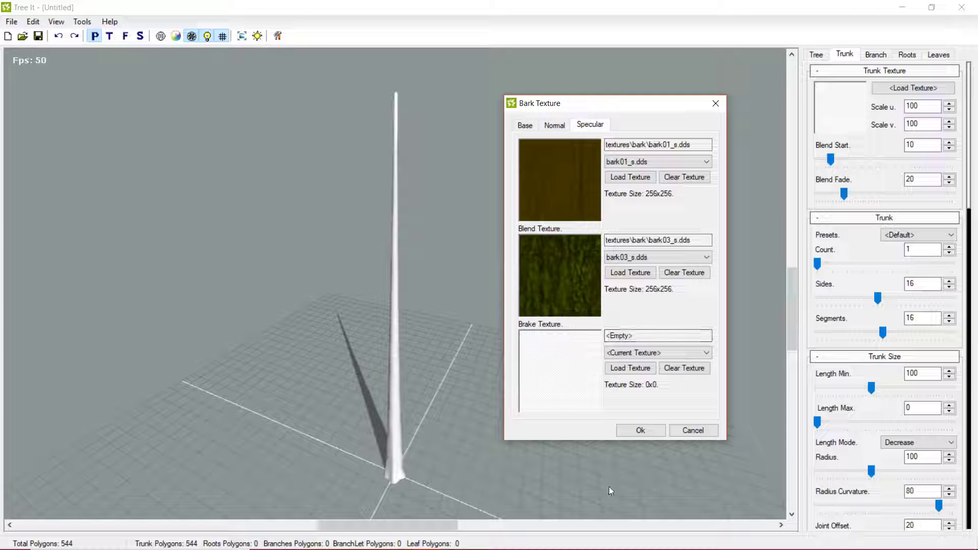
{"action": "left_click", "coordinate": [654, 430]}
Try a trunk texture Scale u of 255 and restore it to 100.
{"action": "left_click_drag", "start_coordinate": [472, 400], "coordinate": [430, 407]}
{"action": "scroll", "coordinate": [427, 388], "scroll_direction": "up", "scroll_amount": 8}
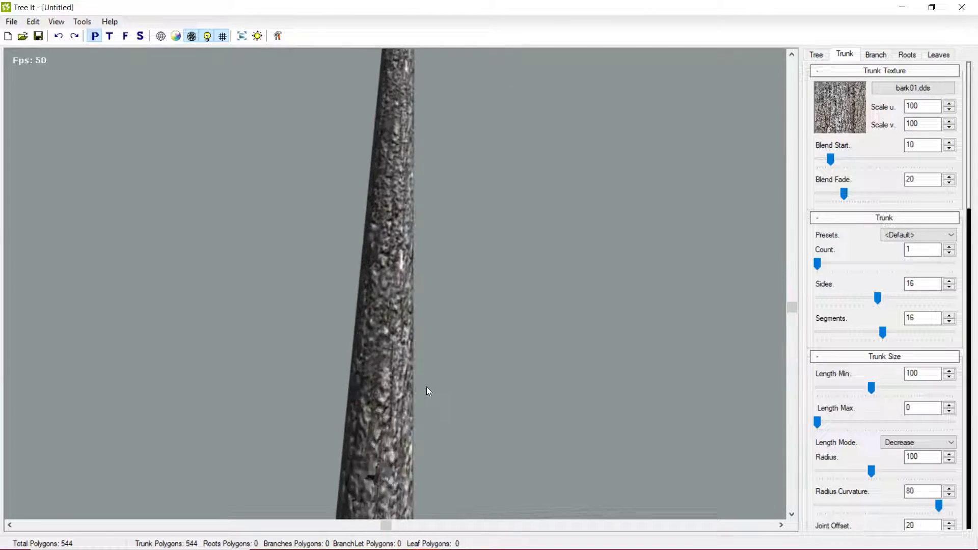
{"action": "left_click", "coordinate": [952, 105]}
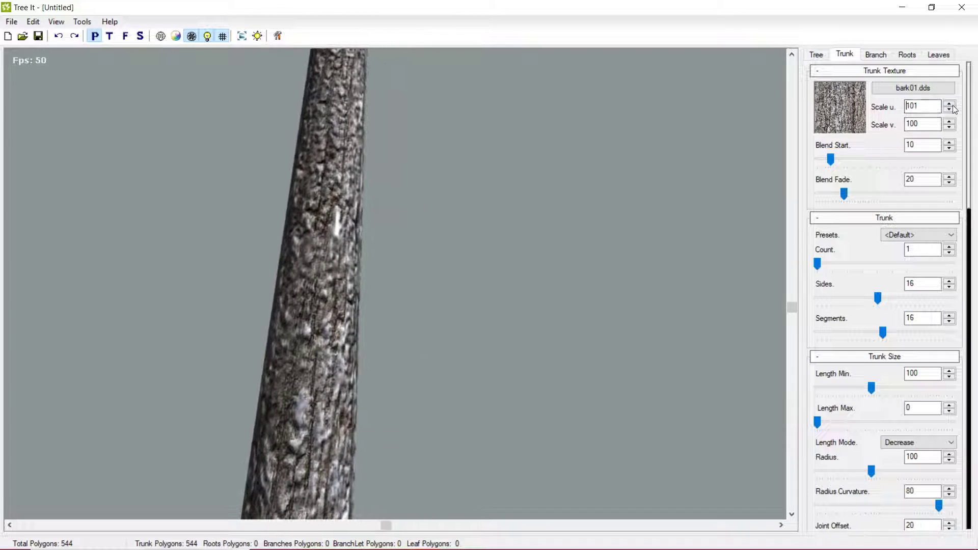
{"action": "left_click", "coordinate": [953, 106]}
{"action": "left_click", "coordinate": [953, 105]}
{"action": "left_click", "coordinate": [953, 105]}
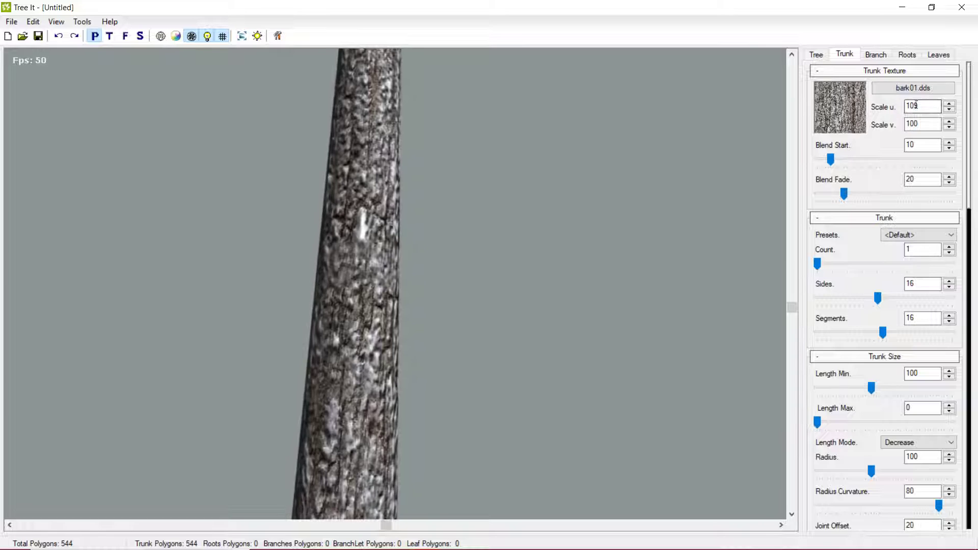
{"action": "left_click", "coordinate": [951, 104]}
{"action": "left_click", "coordinate": [951, 104]}
{"action": "left_click", "coordinate": [951, 104]}
{"action": "left_click", "coordinate": [948, 104]}
{"action": "left_click", "coordinate": [948, 104]}
{"action": "left_click", "coordinate": [949, 104]}
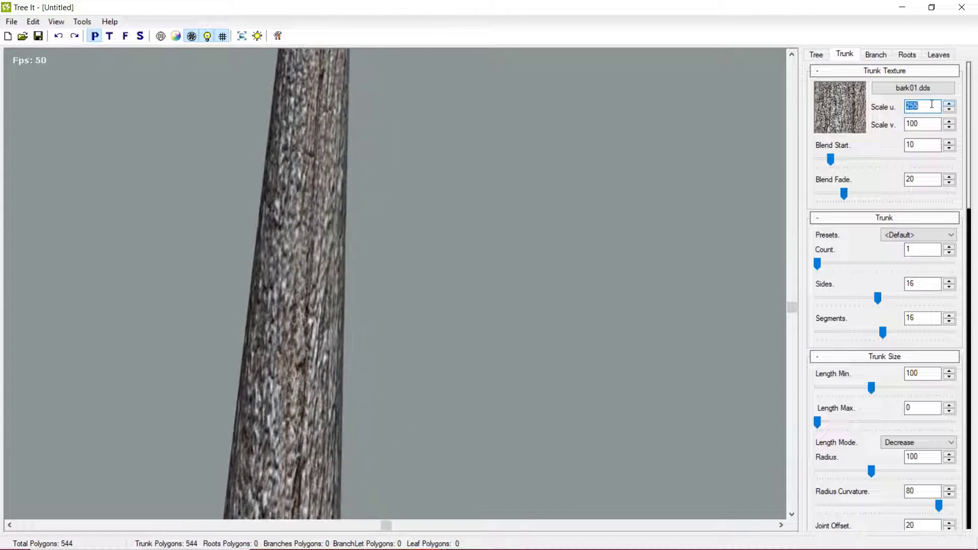
{"action": "left_click_drag", "start_coordinate": [930, 105], "coordinate": [874, 104]}
{"action": "type", "text": "100"}
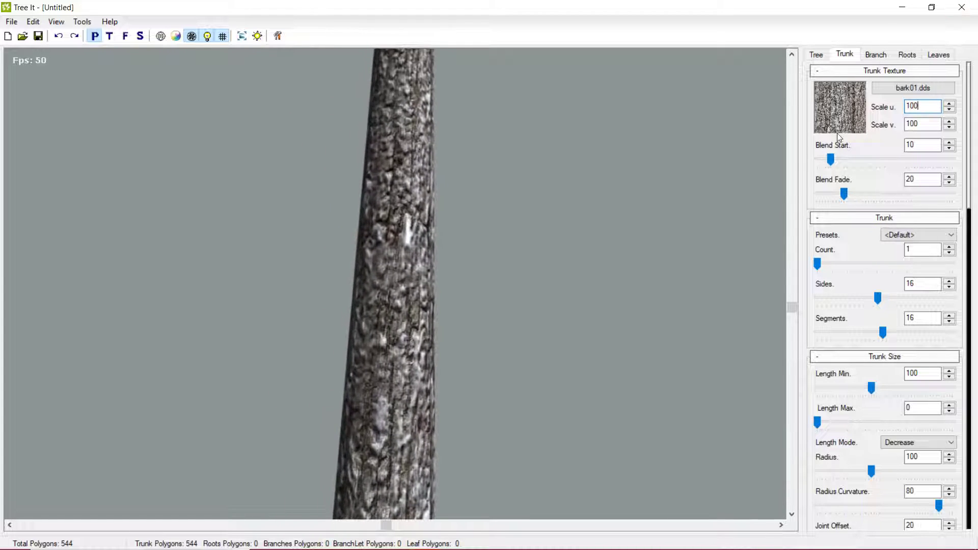
Try different texture blends on the trunk, ending with Blend Start at 42 and Blend Fade at 8.
{"action": "scroll", "coordinate": [507, 392], "scroll_direction": "down", "scroll_amount": 8}
{"action": "left_click_drag", "start_coordinate": [548, 376], "coordinate": [534, 461]}
{"action": "scroll", "coordinate": [535, 461], "scroll_direction": "down", "scroll_amount": 3}
{"action": "left_click_drag", "start_coordinate": [432, 463], "coordinate": [431, 439]}
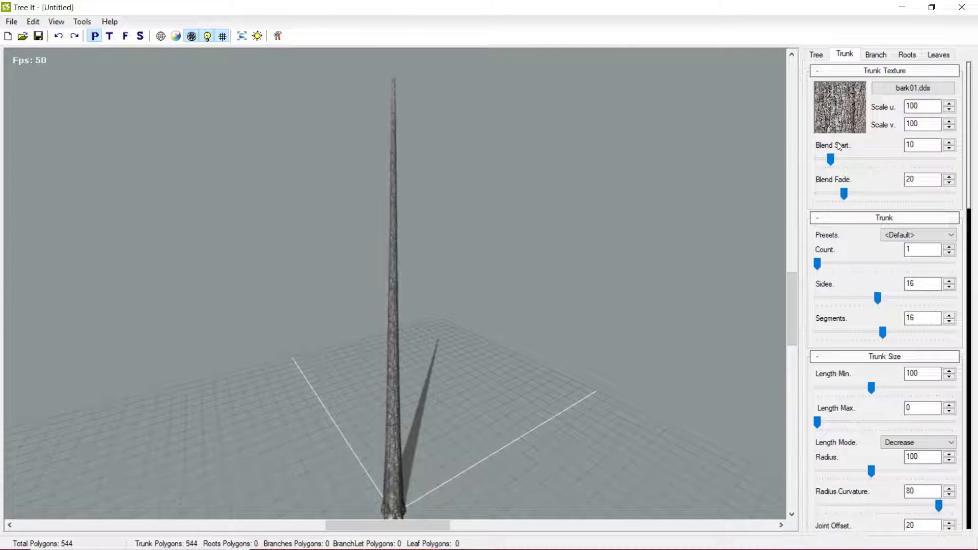
{"action": "left_click_drag", "start_coordinate": [831, 159], "coordinate": [882, 149]}
{"action": "left_click_drag", "start_coordinate": [353, 328], "coordinate": [397, 434]}
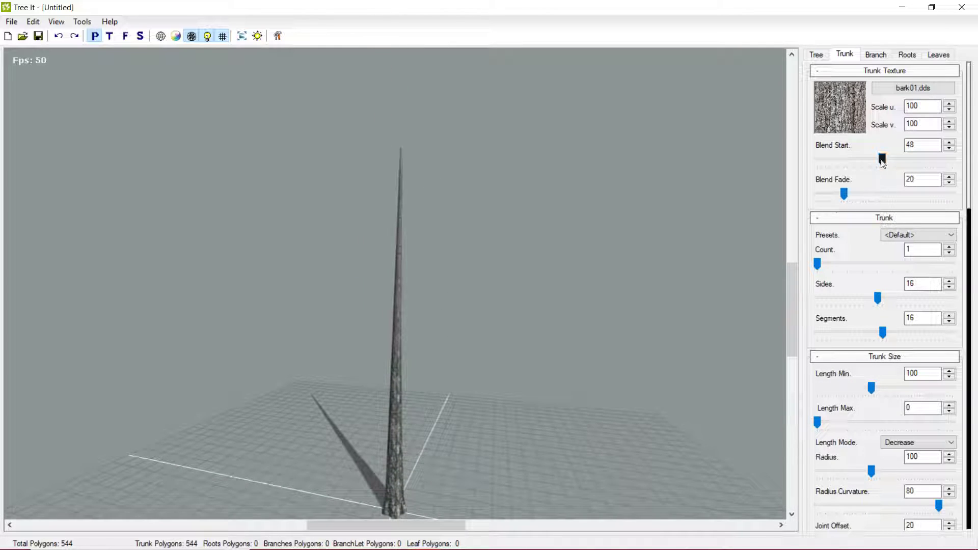
{"action": "left_click_drag", "start_coordinate": [955, 159], "coordinate": [833, 159]}
{"action": "left_click_drag", "start_coordinate": [849, 204], "coordinate": [873, 196]}
{"action": "left_click_drag", "start_coordinate": [974, 190], "coordinate": [702, 205]}
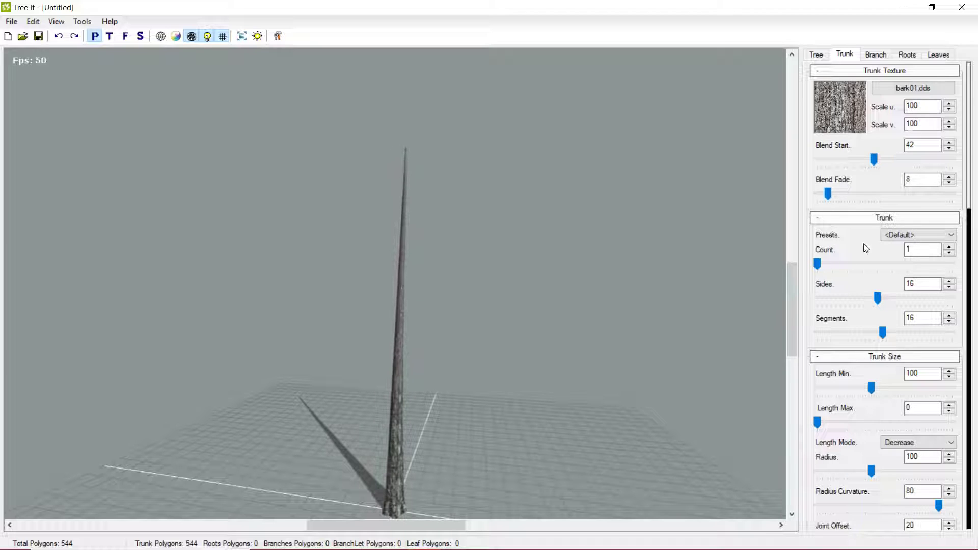
Preview the Trunk Split preset on the trunk and return it to the Default preset.
{"action": "scroll", "coordinate": [852, 264], "scroll_direction": "down", "scroll_amount": 2}
{"action": "left_click", "coordinate": [906, 159]}
{"action": "left_click", "coordinate": [899, 179]}
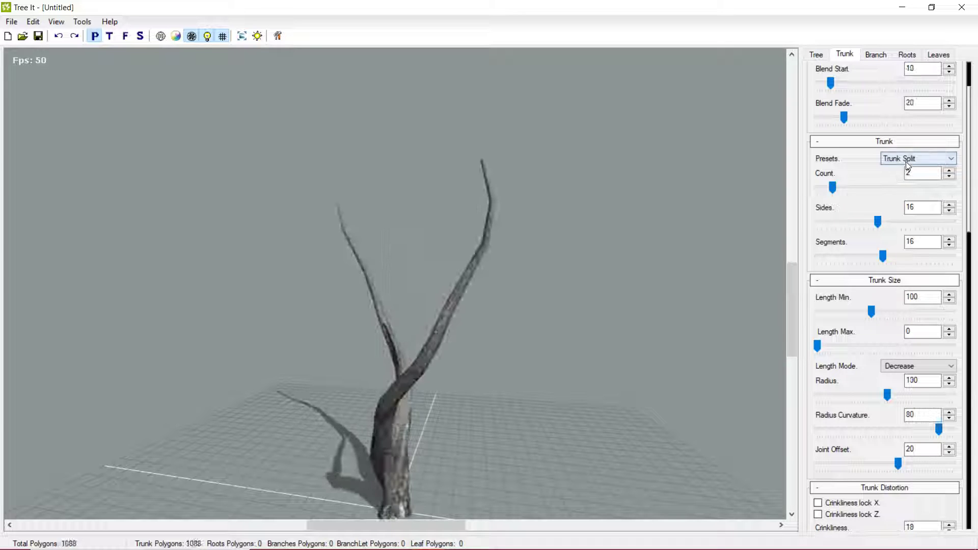
{"action": "left_click_drag", "start_coordinate": [314, 444], "coordinate": [155, 417]}
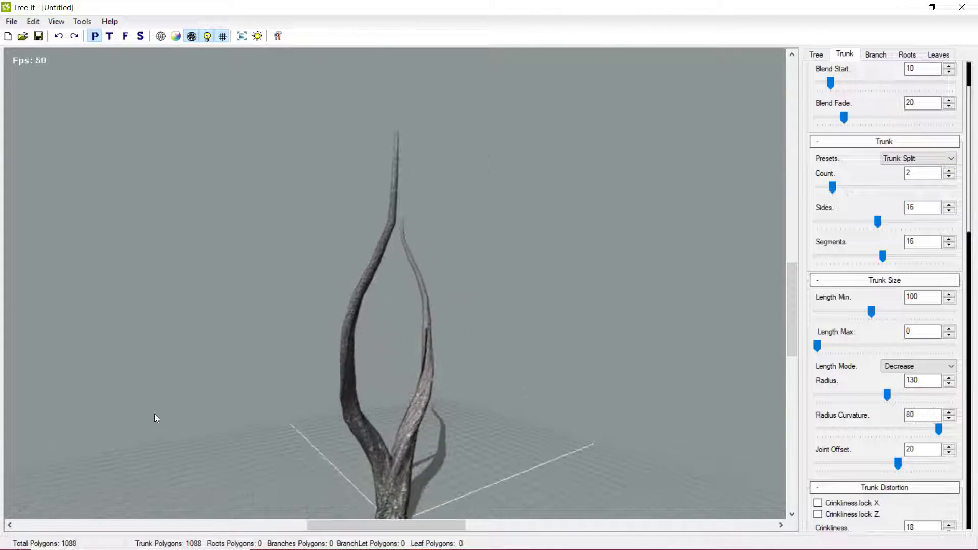
{"action": "left_click", "coordinate": [939, 160]}
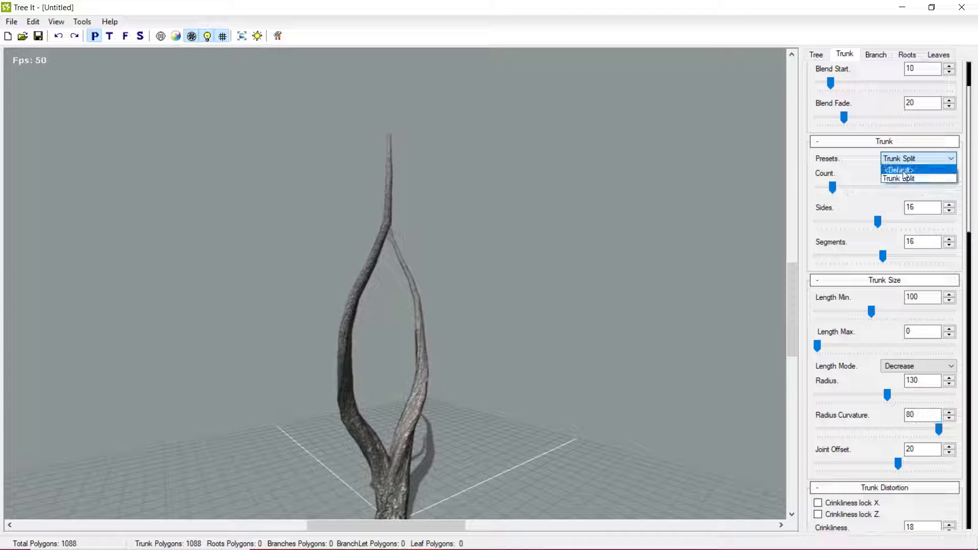
{"action": "left_click", "coordinate": [899, 171]}
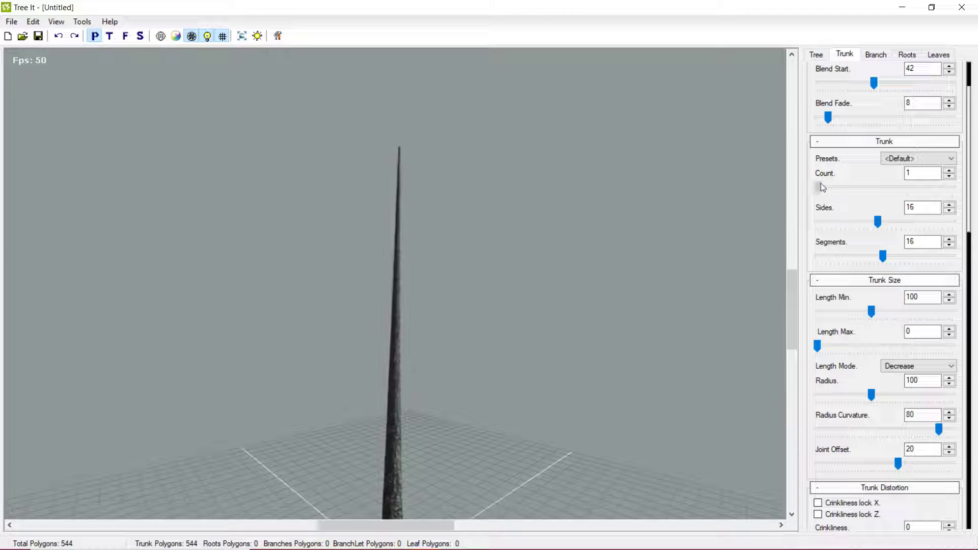
Set the trunk Count to 2 and inspect the trunk from several angles.
{"action": "scroll", "coordinate": [618, 460], "scroll_direction": "down", "scroll_amount": 2}
{"action": "left_click_drag", "start_coordinate": [618, 461], "coordinate": [369, 495]}
{"action": "left_click_drag", "start_coordinate": [425, 461], "coordinate": [461, 475]}
{"action": "scroll", "coordinate": [446, 410], "scroll_direction": "down", "scroll_amount": 3}
{"action": "left_click_drag", "start_coordinate": [446, 409], "coordinate": [755, 512]}
{"action": "left_click_drag", "start_coordinate": [401, 442], "coordinate": [393, 76]}
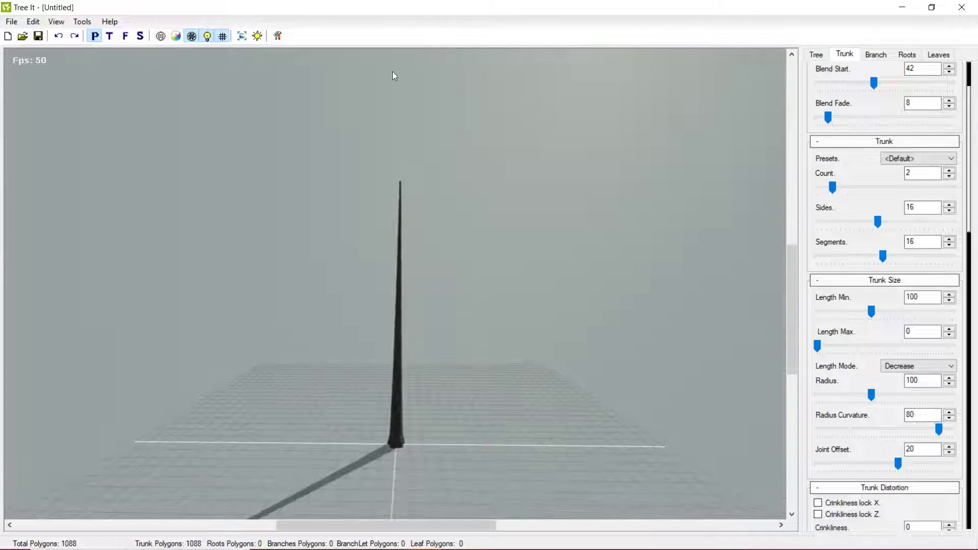
{"action": "left_click_drag", "start_coordinate": [582, 295], "coordinate": [977, 229]}
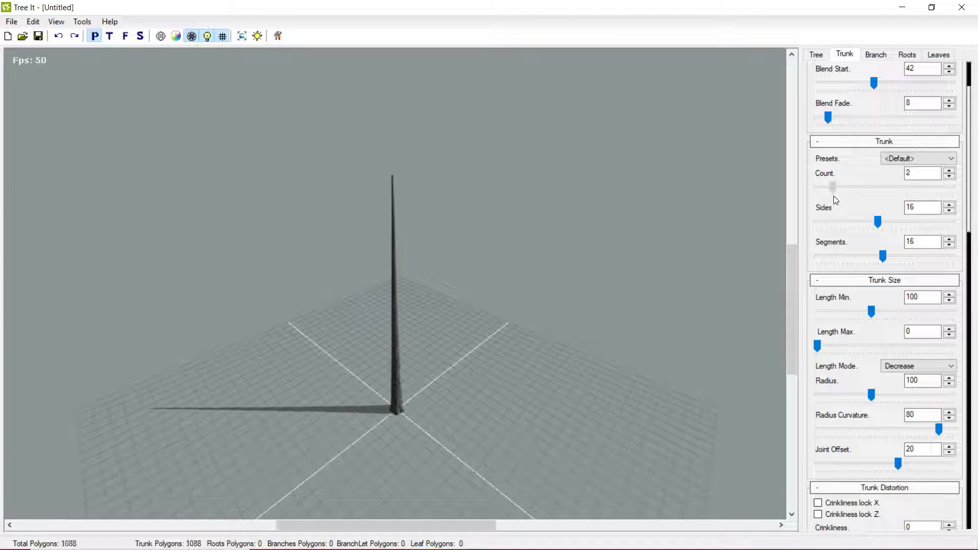
Set the trunk's Segments to 22, checking the bark surface up close and the whole trunk from further away.
{"action": "left_click_drag", "start_coordinate": [480, 352], "coordinate": [718, 352]}
{"action": "scroll", "coordinate": [585, 350], "scroll_direction": "up", "scroll_amount": 3}
{"action": "left_click_drag", "start_coordinate": [585, 350], "coordinate": [354, 386]}
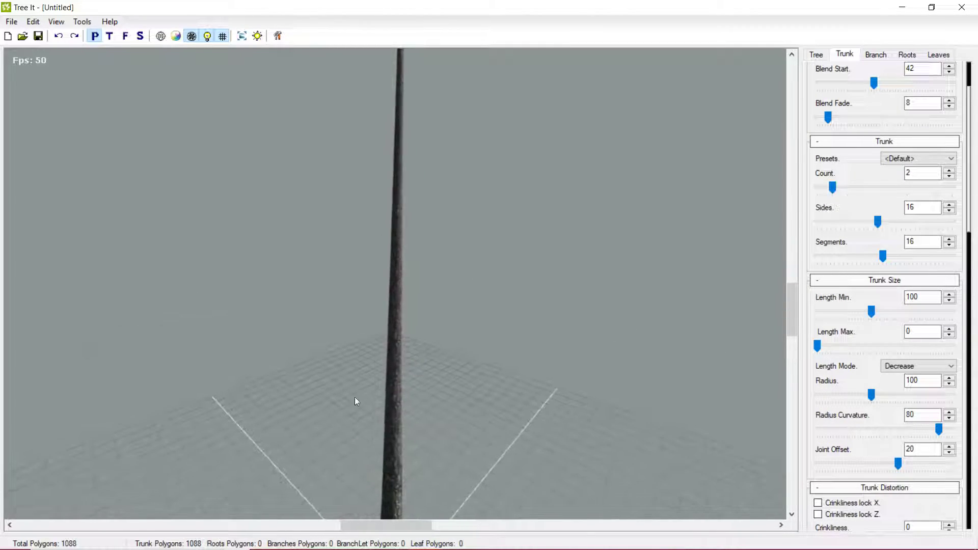
{"action": "scroll", "coordinate": [423, 405], "scroll_direction": "up", "scroll_amount": 3}
{"action": "scroll", "coordinate": [422, 403], "scroll_direction": "up", "scroll_amount": 2}
{"action": "mouse_move", "coordinate": [878, 223]}
{"action": "left_mouse_down"}
{"action": "mouse_move", "coordinate": [824, 222]}
{"action": "mouse_move", "coordinate": [878, 222]}
{"action": "left_mouse_up"}
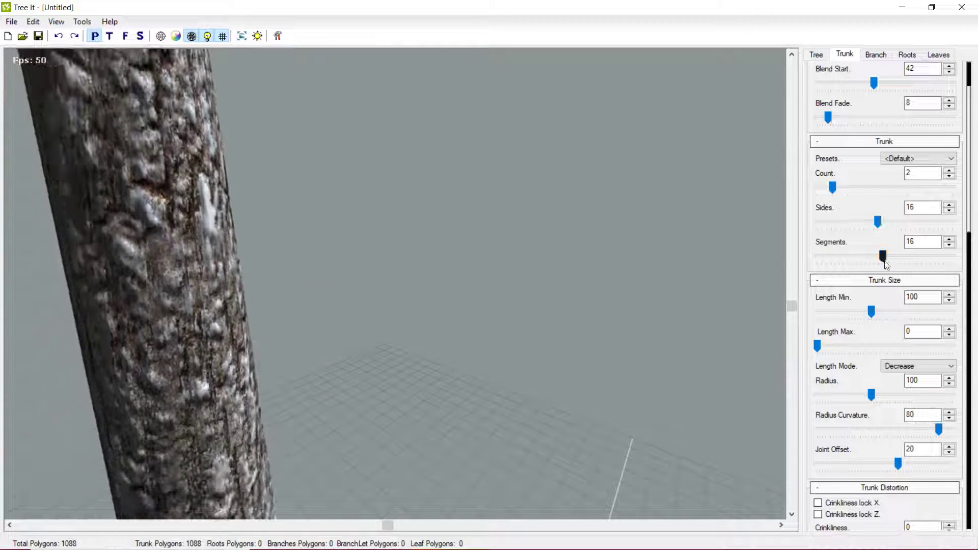
{"action": "left_click_drag", "start_coordinate": [884, 260], "coordinate": [909, 263]}
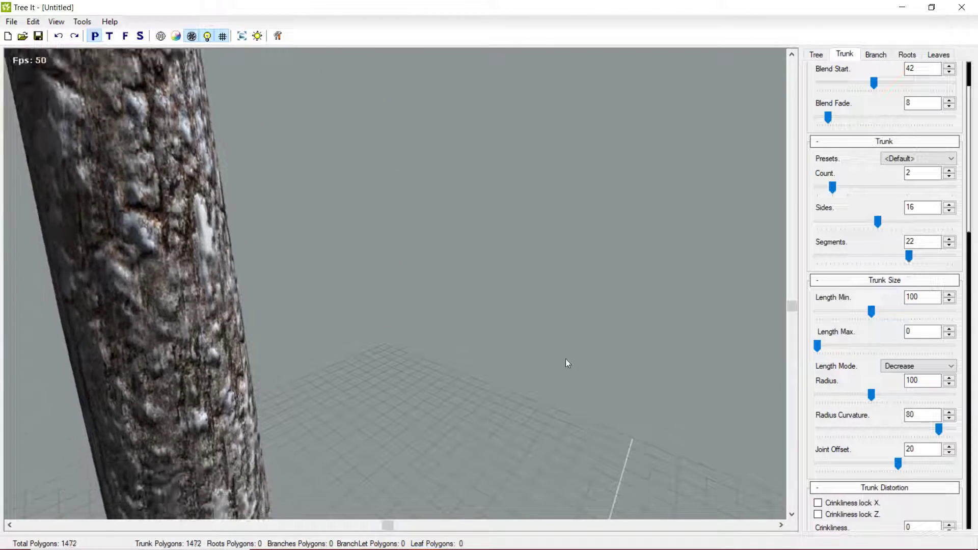
{"action": "scroll", "coordinate": [299, 400], "scroll_direction": "down", "scroll_amount": 5}
{"action": "scroll", "coordinate": [402, 280], "scroll_direction": "up", "scroll_amount": 1}
{"action": "scroll", "coordinate": [463, 387], "scroll_direction": "down", "scroll_amount": 2}
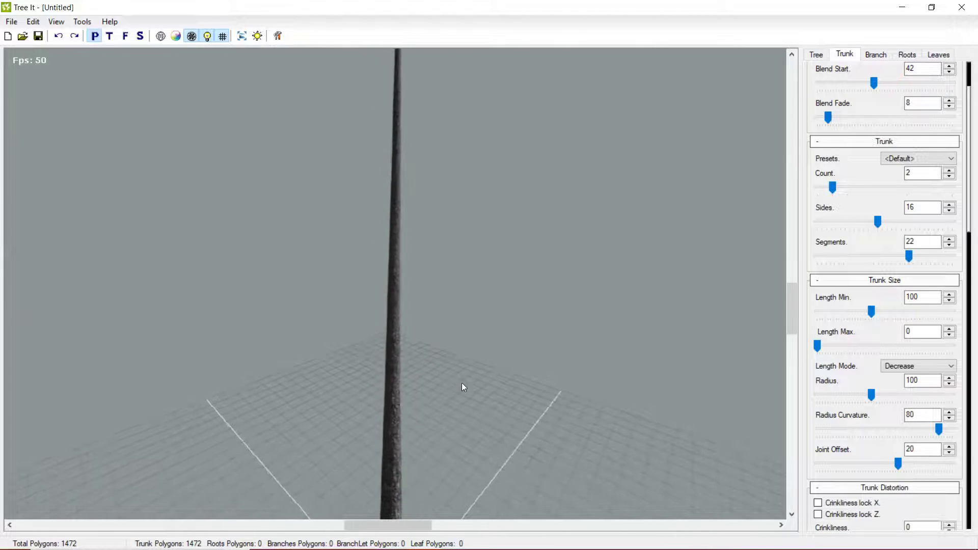
{"action": "scroll", "coordinate": [326, 438], "scroll_direction": "down", "scroll_amount": 2}
{"action": "left_click_drag", "start_coordinate": [326, 439], "coordinate": [382, 447]}
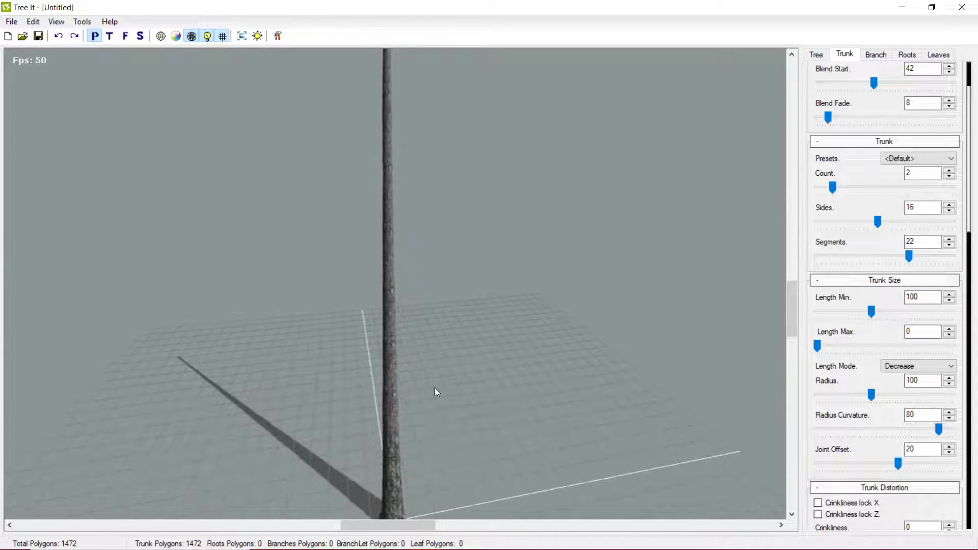
{"action": "left_click_drag", "start_coordinate": [260, 498], "coordinate": [458, 384]}
Look through the trunk distortion, branch, leaves and roots settings and return to the trunk settings.
{"action": "scroll", "coordinate": [926, 233], "scroll_direction": "down", "scroll_amount": 10}
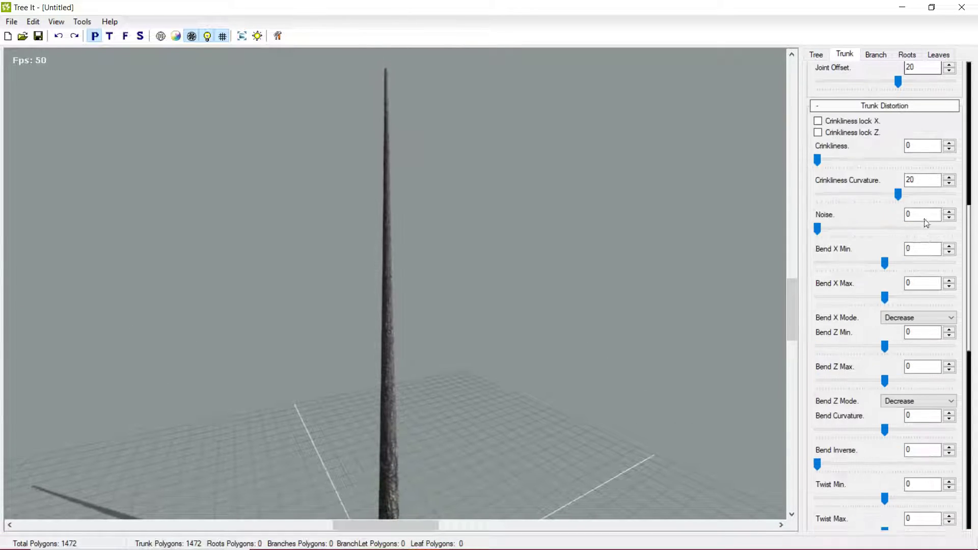
{"action": "scroll", "coordinate": [905, 218], "scroll_direction": "up", "scroll_amount": 9}
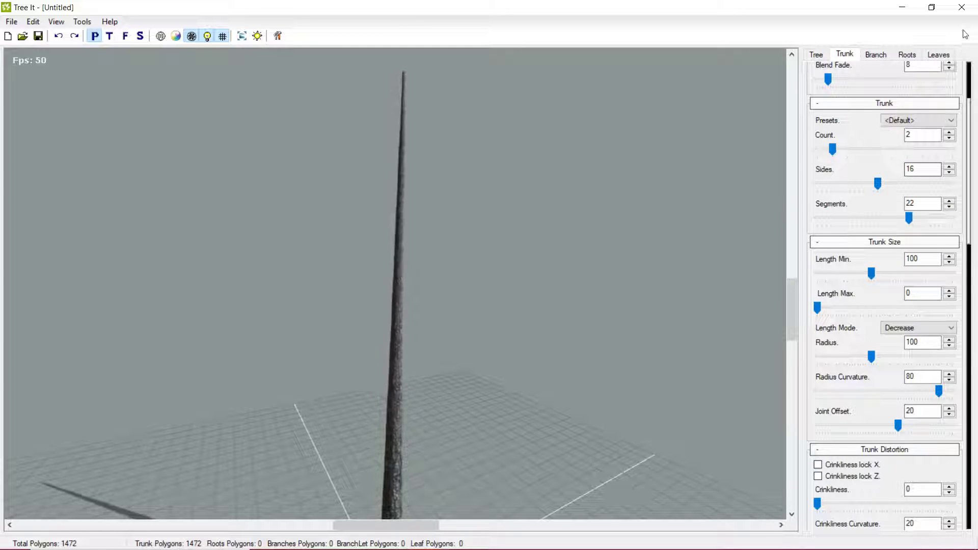
{"action": "left_click", "coordinate": [876, 54]}
{"action": "left_click", "coordinate": [931, 56]}
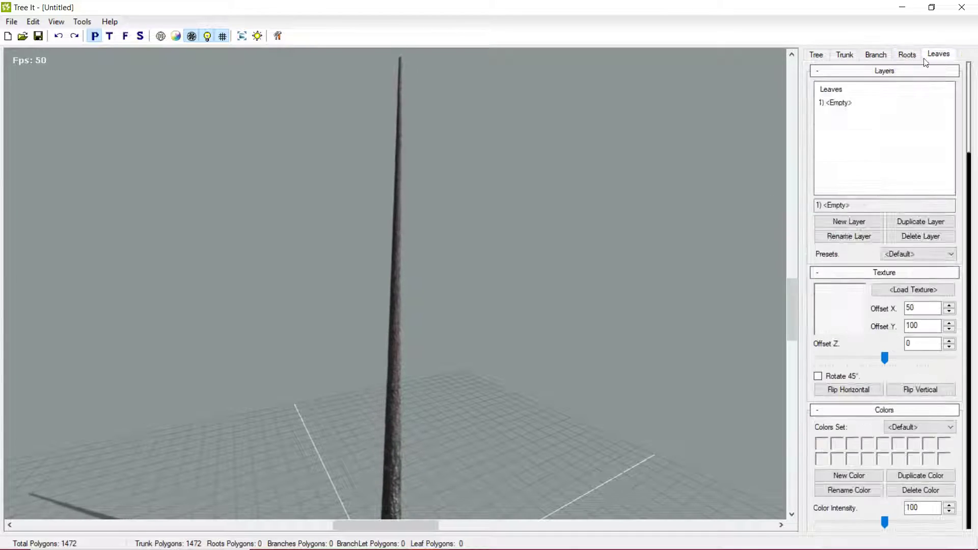
{"action": "left_click", "coordinate": [907, 54]}
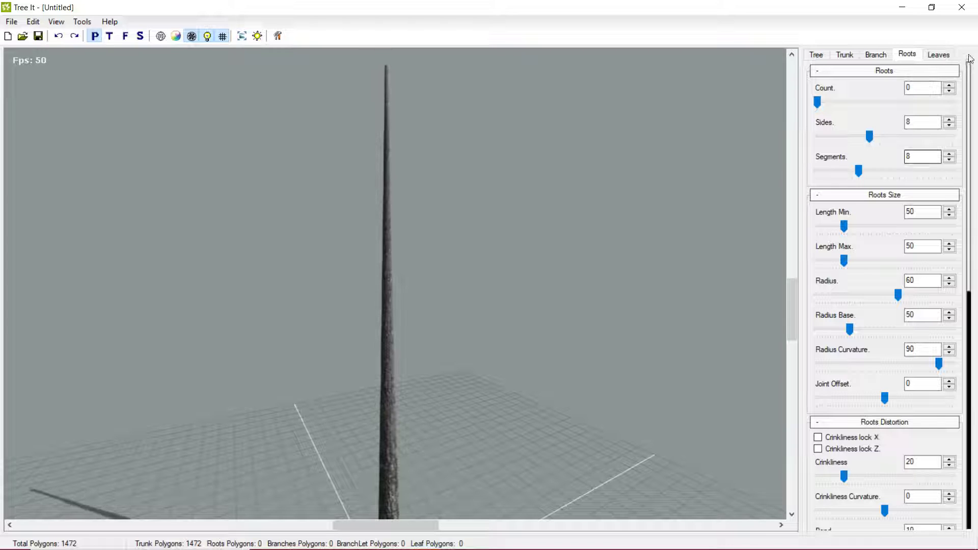
{"action": "left_click", "coordinate": [939, 54]}
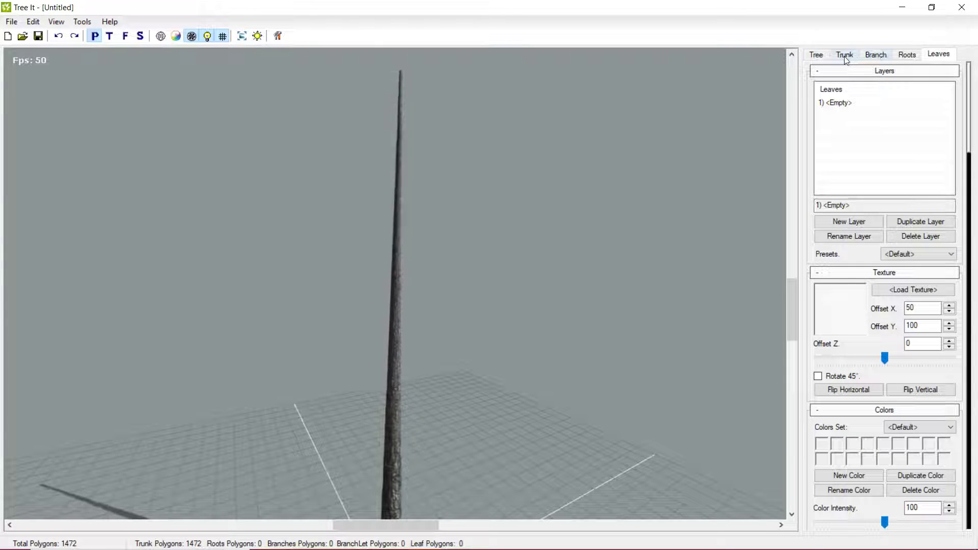
{"action": "left_click", "coordinate": [845, 56]}
Try a greater Length Min for the trunk and restore it to 100.
{"action": "left_click_drag", "start_coordinate": [552, 356], "coordinate": [741, 367]}
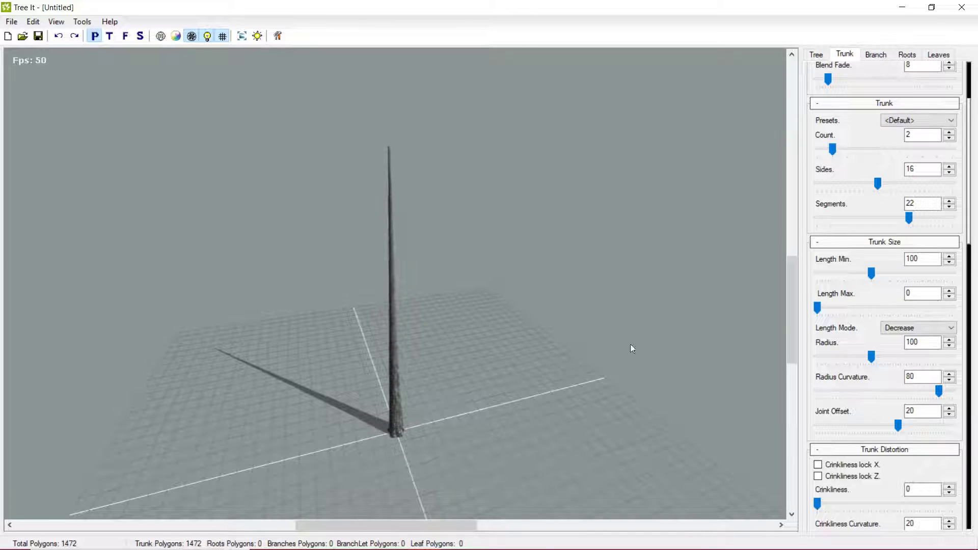
{"action": "left_click_drag", "start_coordinate": [569, 309], "coordinate": [640, 271]}
{"action": "scroll", "coordinate": [555, 326], "scroll_direction": "down", "scroll_amount": 2}
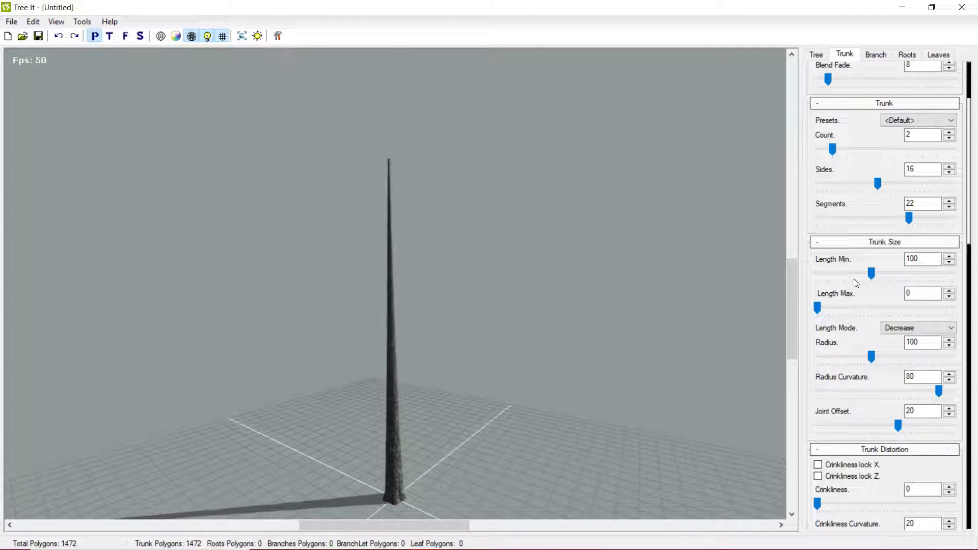
{"action": "left_click_drag", "start_coordinate": [872, 275], "coordinate": [969, 283]}
{"action": "left_click_drag", "start_coordinate": [898, 296], "coordinate": [874, 285]}
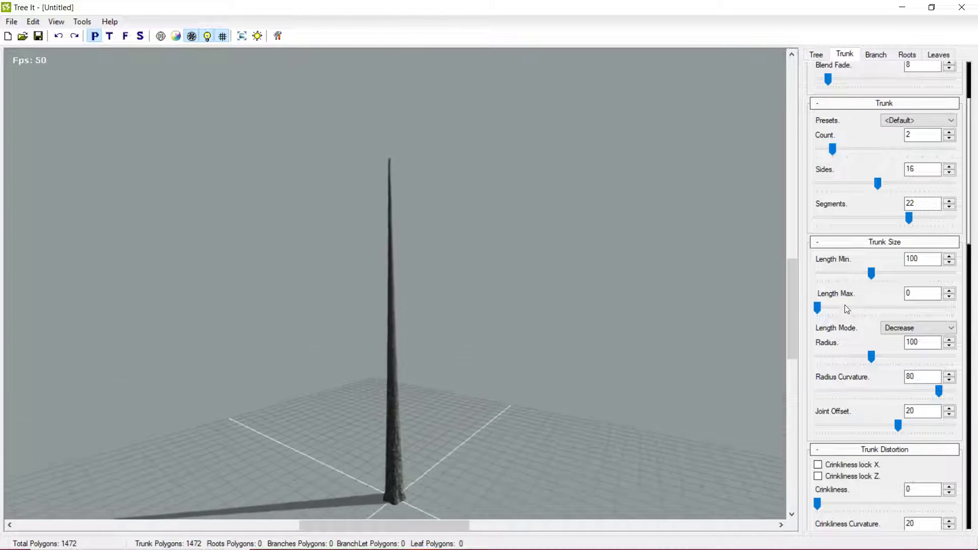
Set the trunk's Length Max to 230 and its Length Min to 55.
{"action": "left_click_drag", "start_coordinate": [826, 307], "coordinate": [903, 333]}
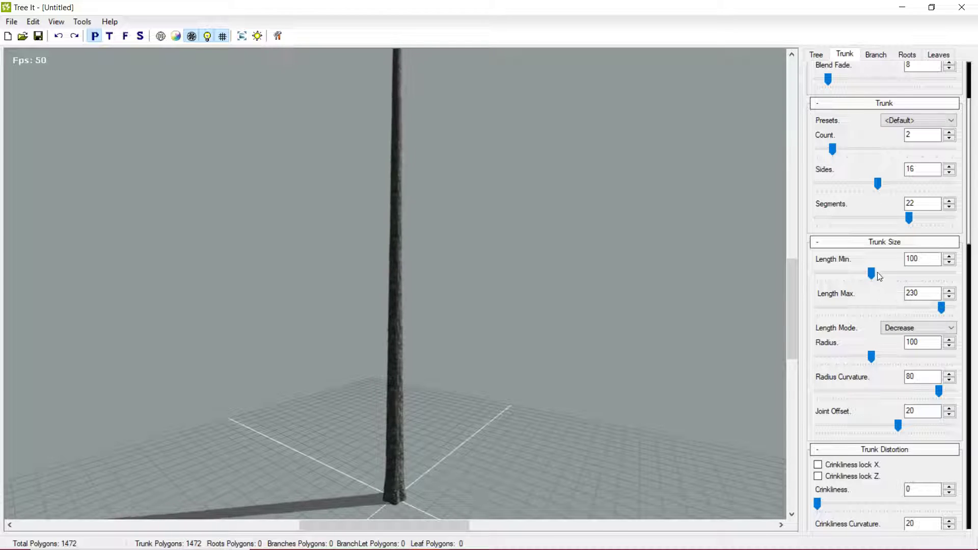
{"action": "left_click_drag", "start_coordinate": [865, 273], "coordinate": [845, 272]}
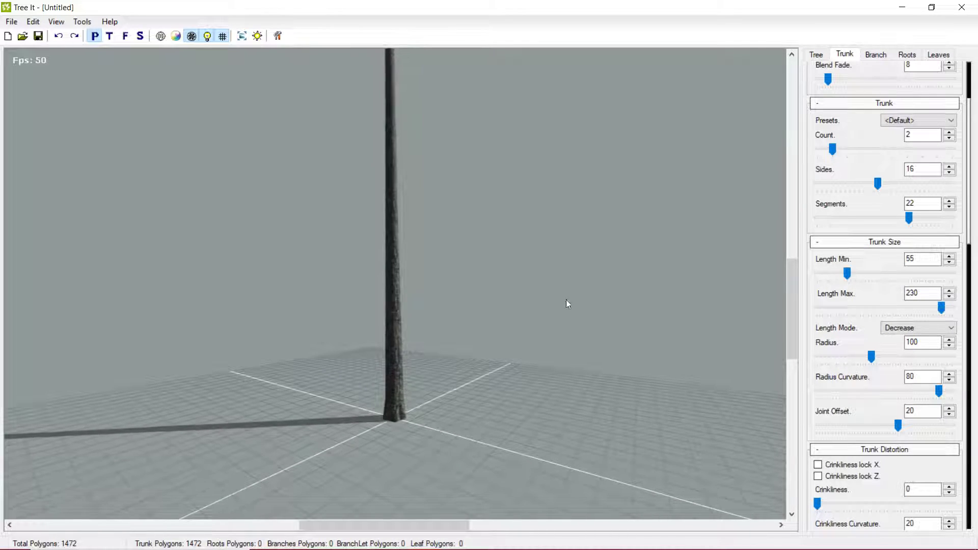
{"action": "scroll", "coordinate": [540, 209], "scroll_direction": "down", "scroll_amount": 5}
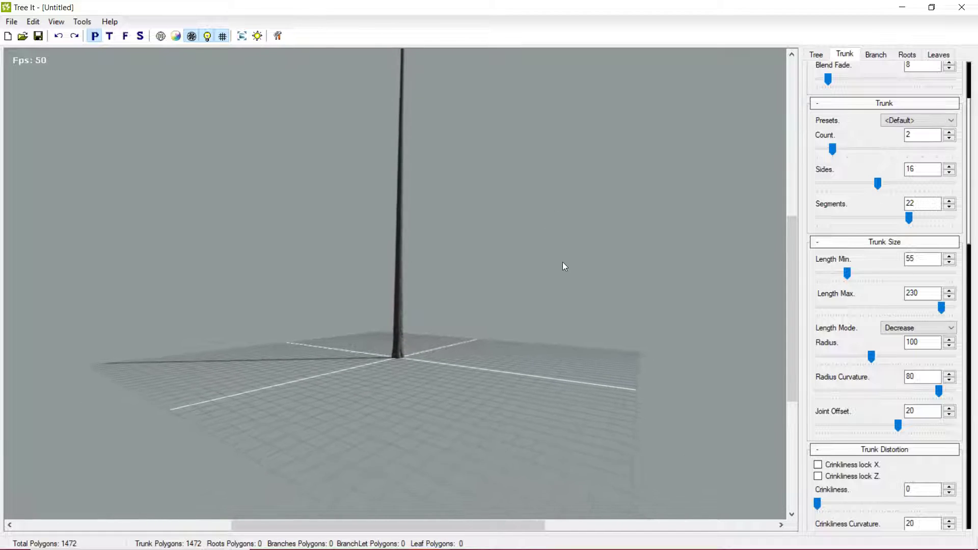
Thicken the trunk with Radius 250 and Radius Curvature 64, and shorten it with Length Max 85.
{"action": "left_click_drag", "start_coordinate": [871, 357], "coordinate": [837, 364]}
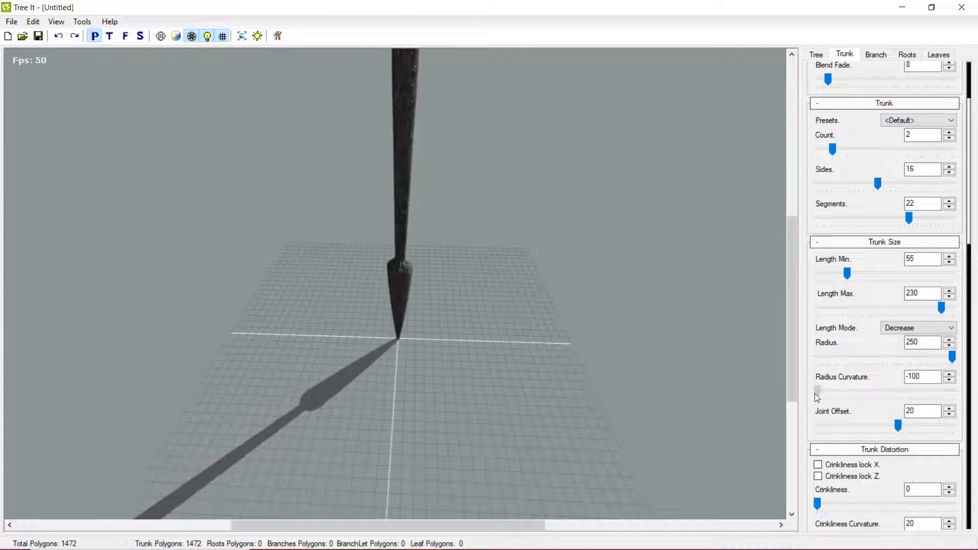
{"action": "left_click_drag", "start_coordinate": [816, 394], "coordinate": [946, 388]}
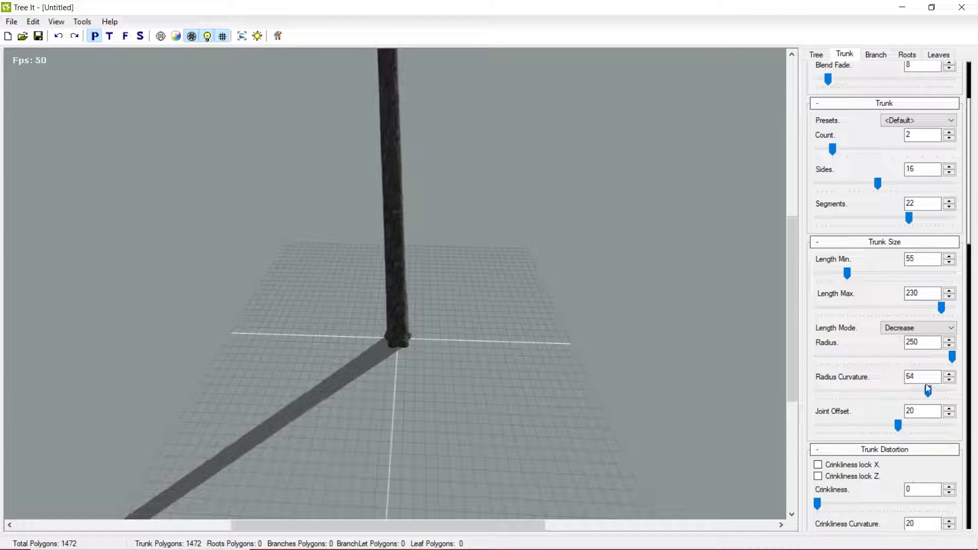
{"action": "scroll", "coordinate": [519, 252], "scroll_direction": "down", "scroll_amount": 5}
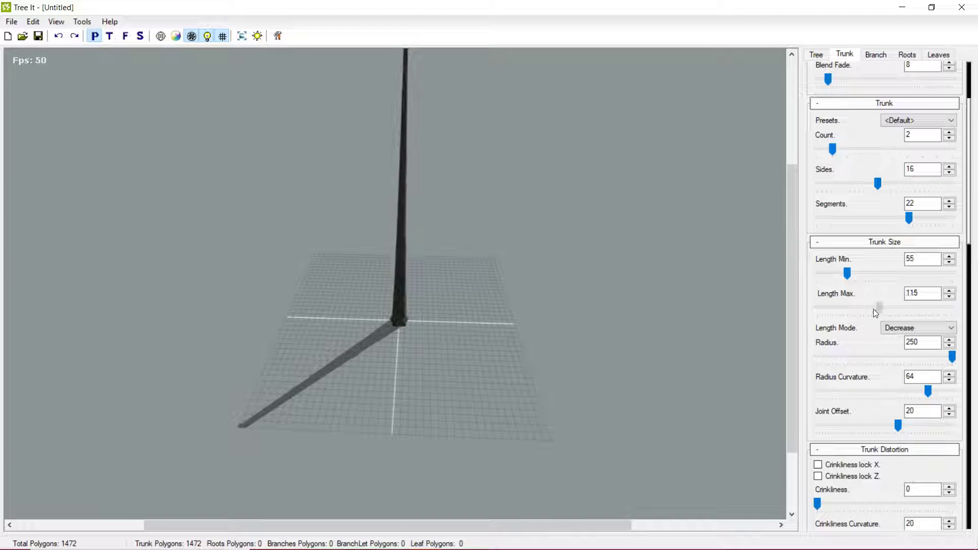
{"action": "scroll", "coordinate": [629, 288], "scroll_direction": "up", "scroll_amount": 3}
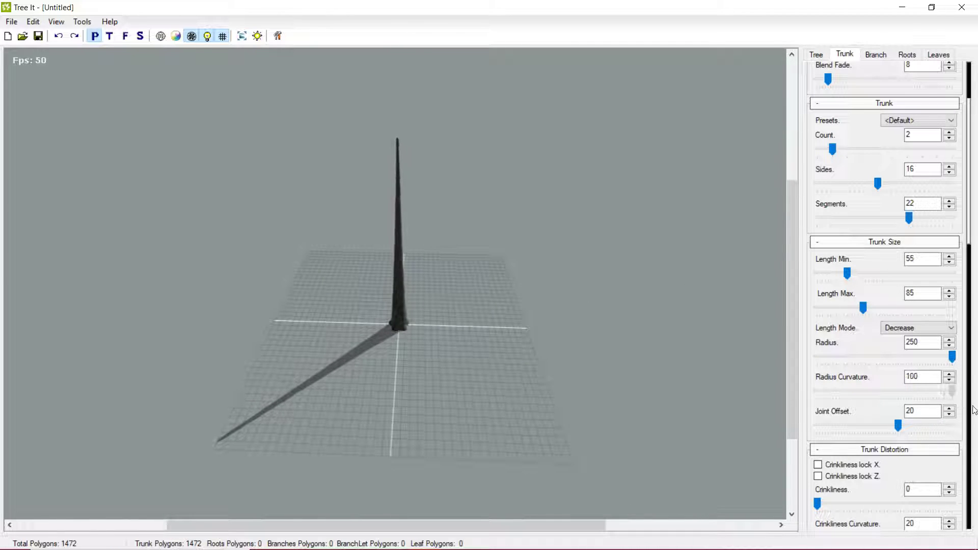
Try Radius Curvature values between -100 and 100 on the trunk, ending at 32.
{"action": "left_click_drag", "start_coordinate": [903, 391], "coordinate": [952, 391]}
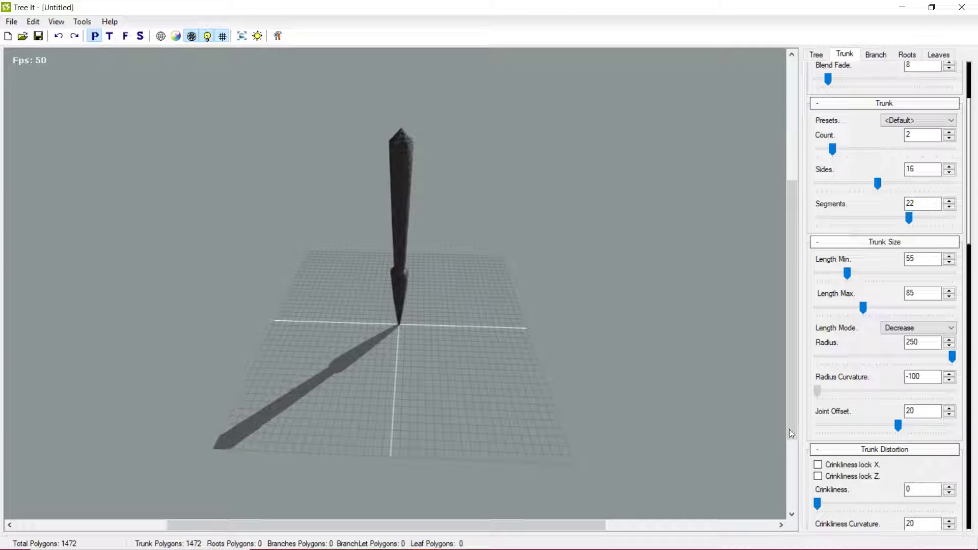
{"action": "key", "text": "End"}
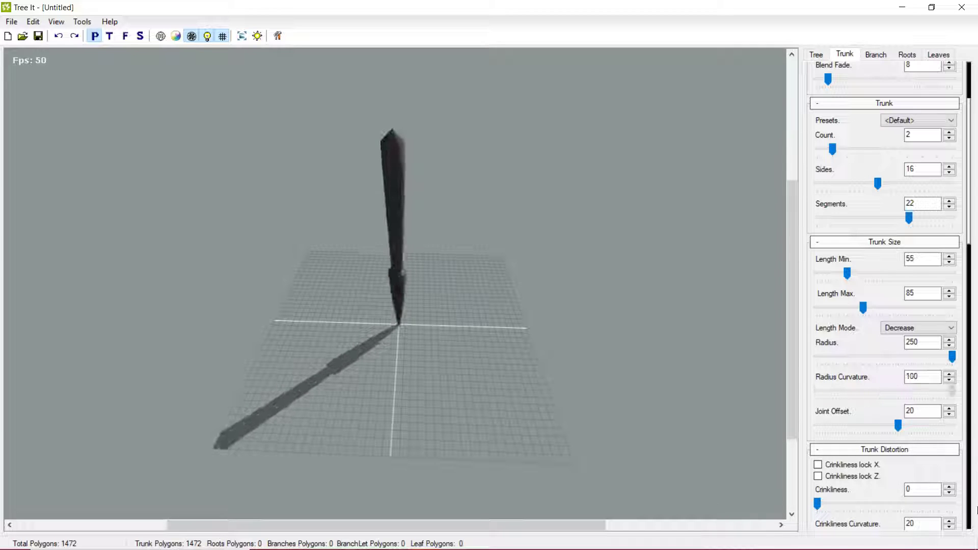
{"action": "key", "text": "Right"}
{"action": "key", "text": "Right"}
{"action": "key", "text": "Right"}
{"action": "key", "text": "Right"}
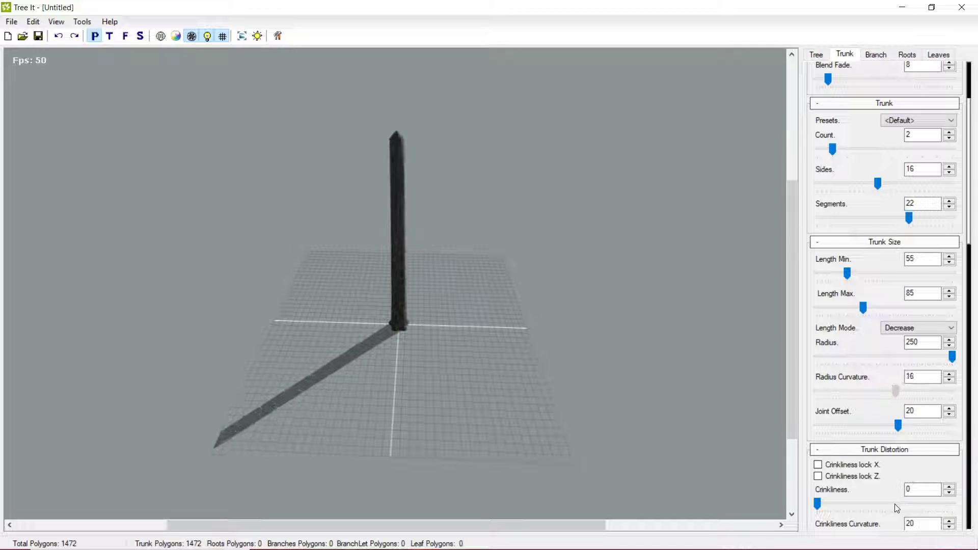
{"action": "left_click_drag", "start_coordinate": [420, 299], "coordinate": [582, 246]}
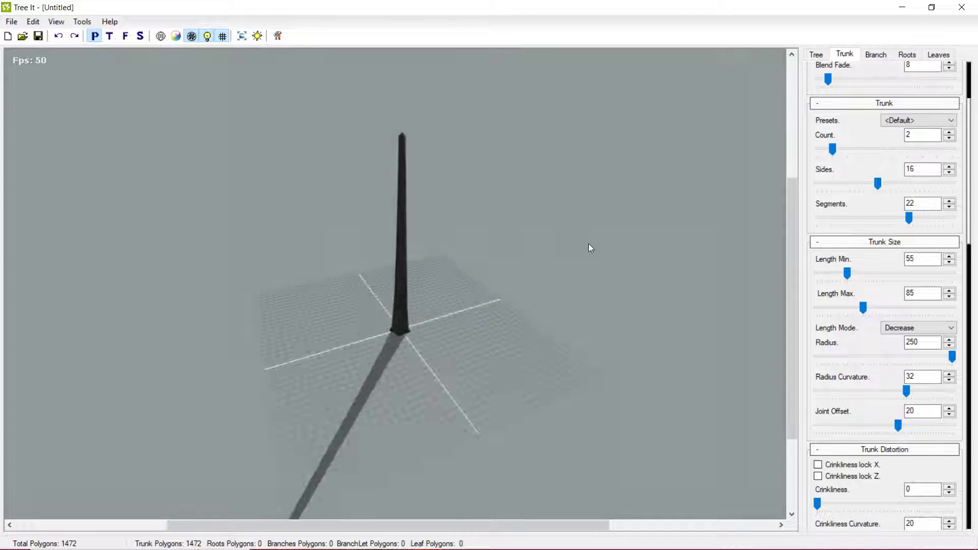
Compare the resized trunk with the Trunk Split preset and switch back to the Default preset.
{"action": "scroll", "coordinate": [889, 222], "scroll_direction": "up", "scroll_amount": 3}
{"action": "left_click", "coordinate": [919, 235]}
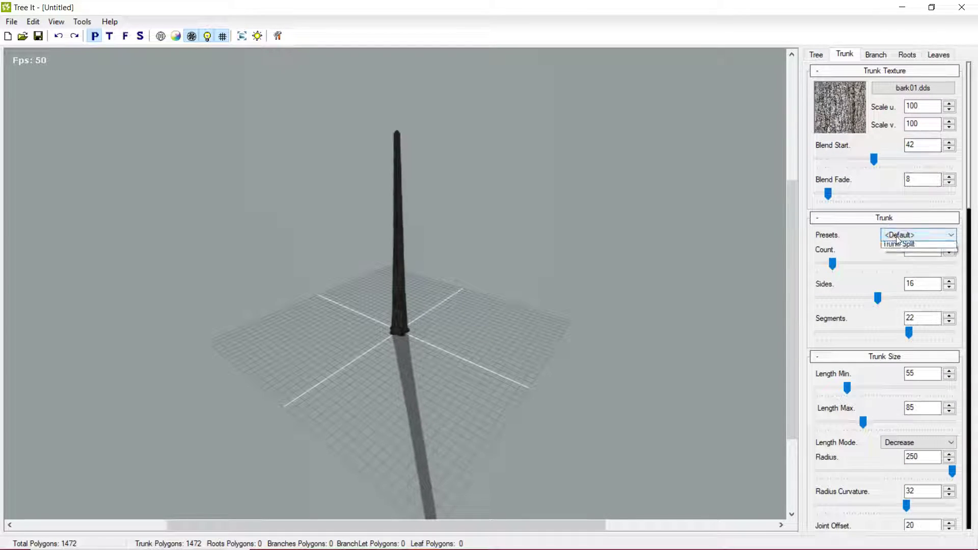
{"action": "left_click", "coordinate": [913, 253]}
{"action": "left_click_drag", "start_coordinate": [387, 307], "coordinate": [402, 259]}
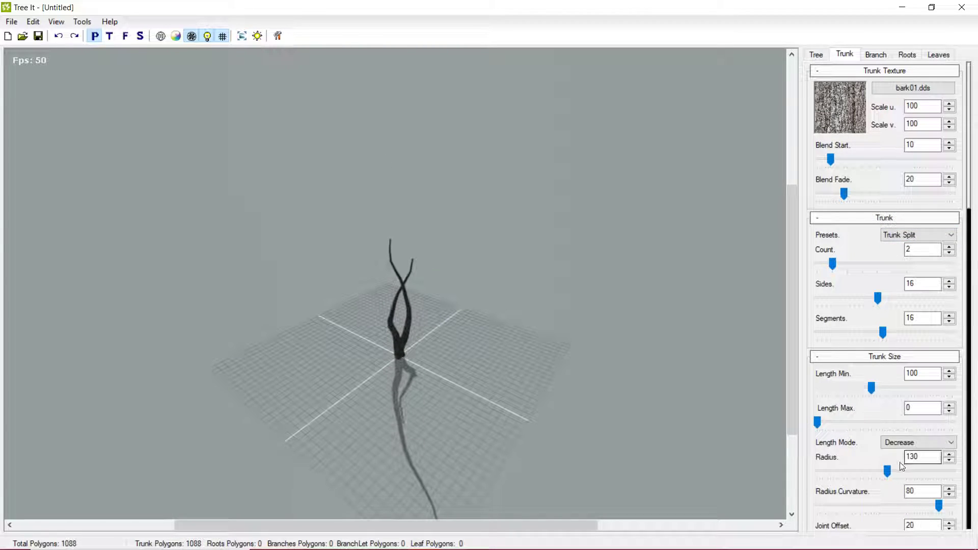
{"action": "left_click", "coordinate": [906, 233]}
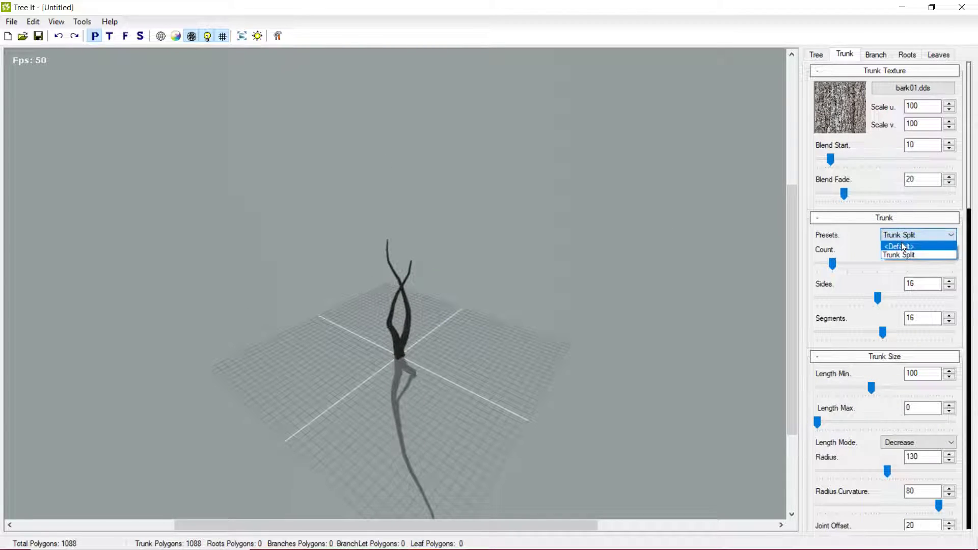
{"action": "left_click", "coordinate": [907, 245]}
Set the trunk's Joint Offset to 100.
{"action": "scroll", "coordinate": [890, 427], "scroll_direction": "down", "scroll_amount": 3}
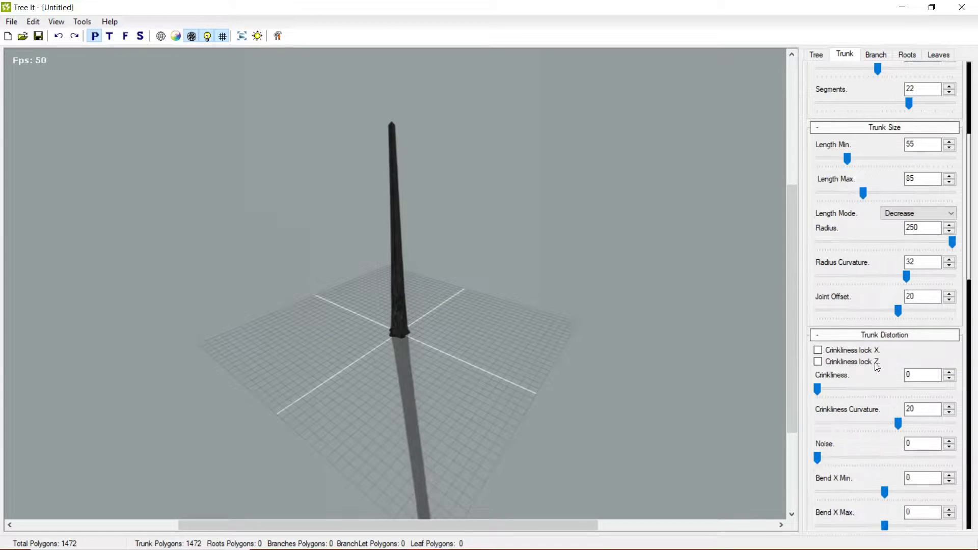
{"action": "left_click_drag", "start_coordinate": [900, 320], "coordinate": [966, 323]}
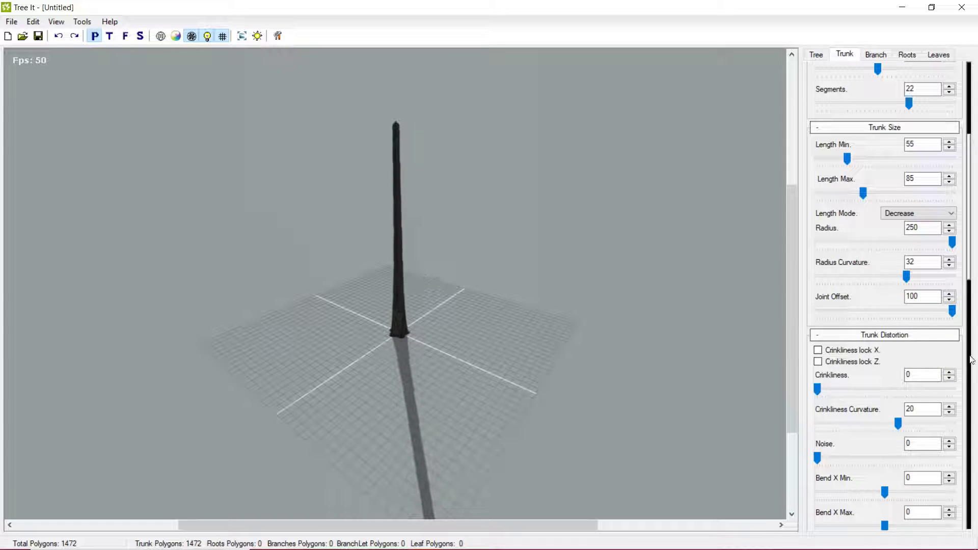
Set the trunk's Joint Offset to 80.
{"action": "left_click_drag", "start_coordinate": [951, 312], "coordinate": [977, 316]}
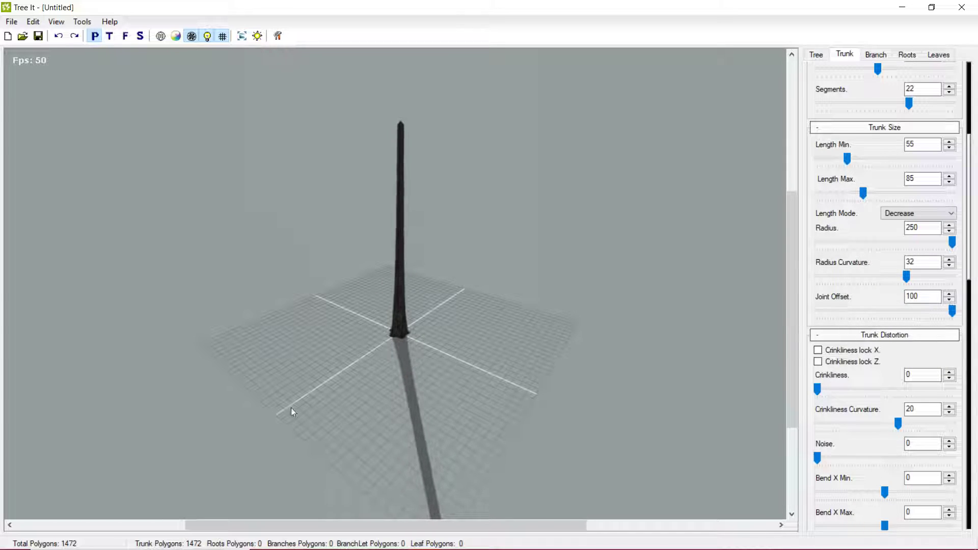
{"action": "scroll", "coordinate": [362, 384], "scroll_direction": "up", "scroll_amount": 5}
{"action": "scroll", "coordinate": [437, 297], "scroll_direction": "up", "scroll_amount": 3}
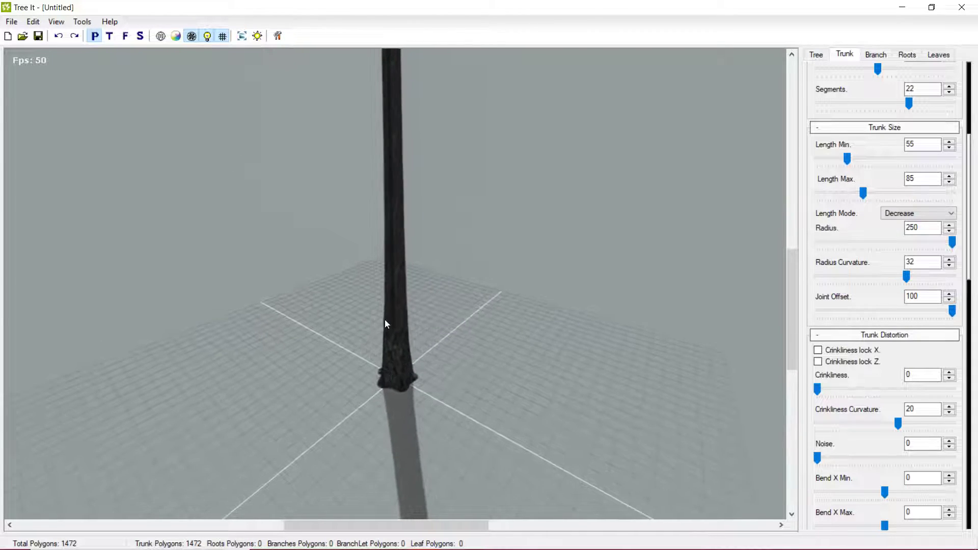
{"action": "scroll", "coordinate": [495, 297], "scroll_direction": "up", "scroll_amount": 2}
{"action": "left_click_drag", "start_coordinate": [496, 296], "coordinate": [458, 458]}
{"action": "scroll", "coordinate": [413, 367], "scroll_direction": "down", "scroll_amount": 2}
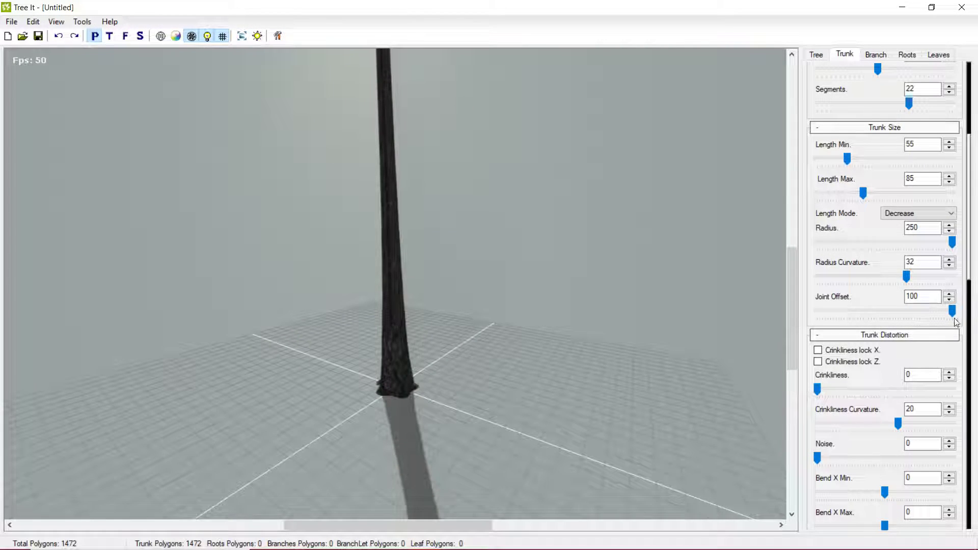
{"action": "left_click_drag", "start_coordinate": [924, 309], "coordinate": [945, 314]}
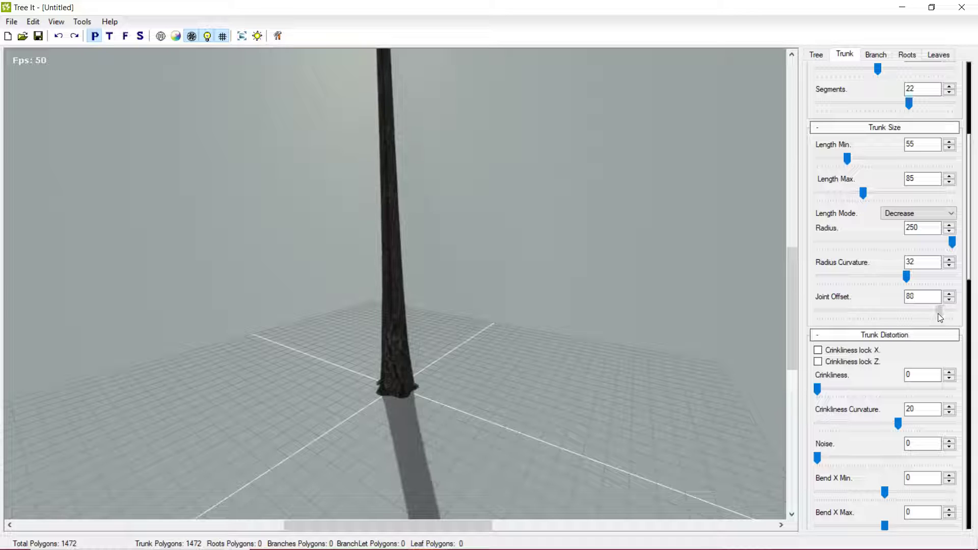
Try a Crinkliness of 100 on the trunk, check it against Segments 22, and reset Crinkliness to 0.
{"action": "scroll", "coordinate": [579, 401], "scroll_direction": "down", "scroll_amount": 2}
{"action": "scroll", "coordinate": [341, 406], "scroll_direction": "down", "scroll_amount": 2}
{"action": "left_click_drag", "start_coordinate": [386, 321], "coordinate": [293, 428]}
{"action": "left_click_drag", "start_coordinate": [495, 426], "coordinate": [296, 489]}
{"action": "left_click_drag", "start_coordinate": [822, 393], "coordinate": [977, 438]}
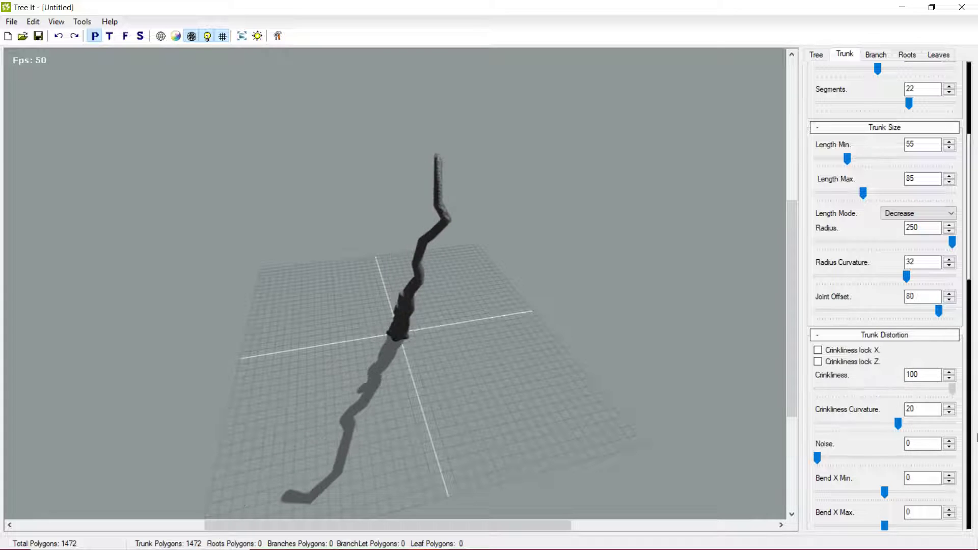
{"action": "scroll", "coordinate": [935, 254], "scroll_direction": "up", "scroll_amount": 3}
{"action": "mouse_move", "coordinate": [884, 151]}
{"action": "left_mouse_down"}
{"action": "mouse_move", "coordinate": [903, 148]}
{"action": "mouse_move", "coordinate": [880, 144]}
{"action": "left_mouse_up"}
{"action": "left_click_drag", "start_coordinate": [910, 179], "coordinate": [911, 177]}
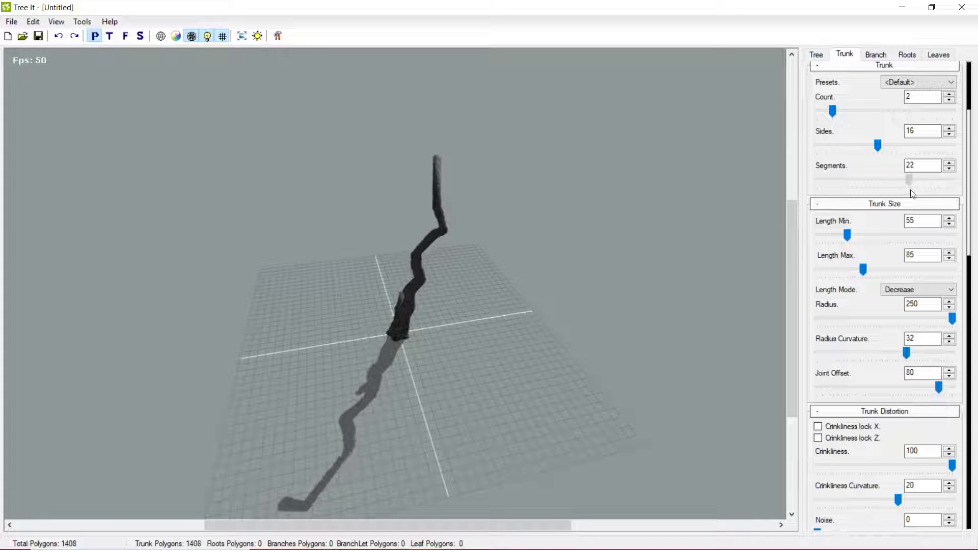
{"action": "scroll", "coordinate": [870, 289], "scroll_direction": "down", "scroll_amount": 3}
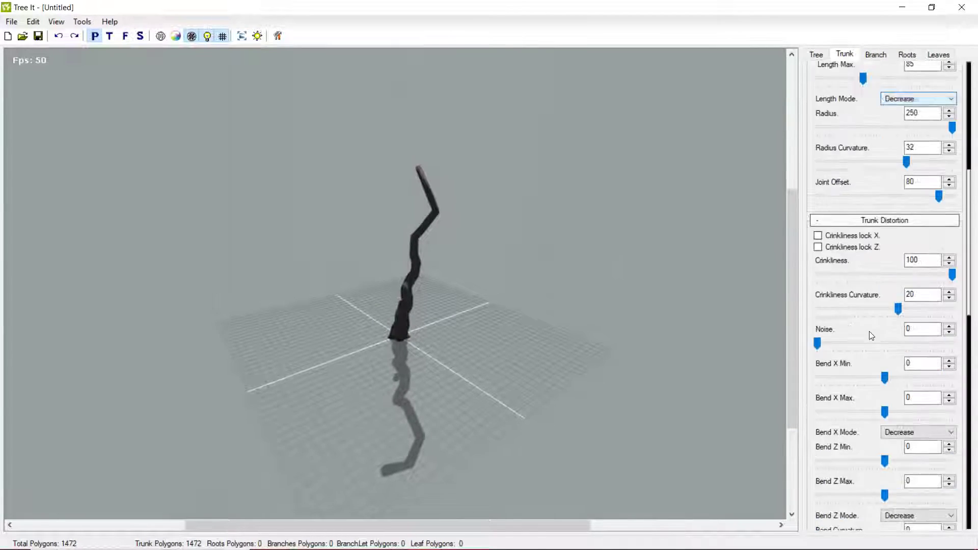
{"action": "left_click_drag", "start_coordinate": [953, 280], "coordinate": [769, 293]}
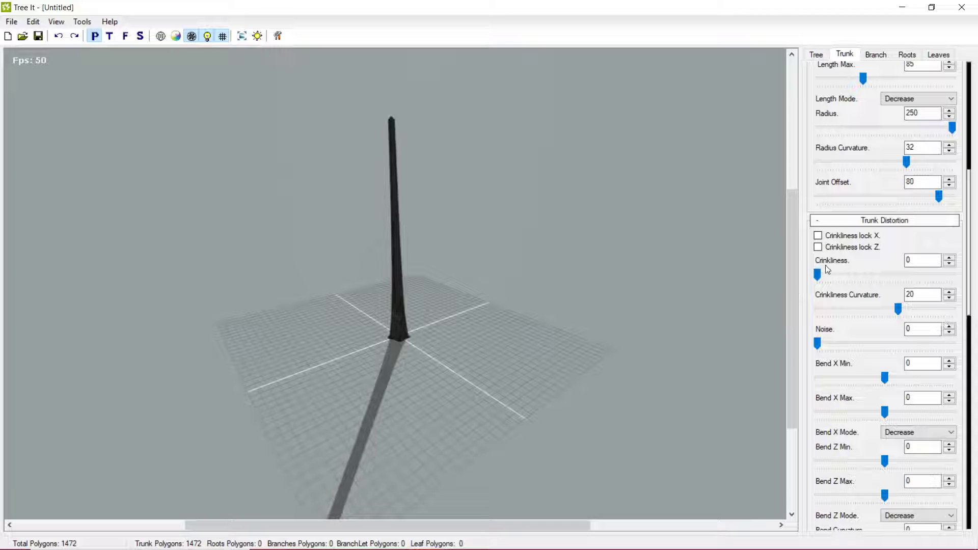
Distort the trunk with Crinkliness 26, Crinkliness Curvature -100 and Noise 18.
{"action": "left_click_drag", "start_coordinate": [817, 274], "coordinate": [849, 273]}
{"action": "left_click_drag", "start_coordinate": [899, 310], "coordinate": [807, 322]}
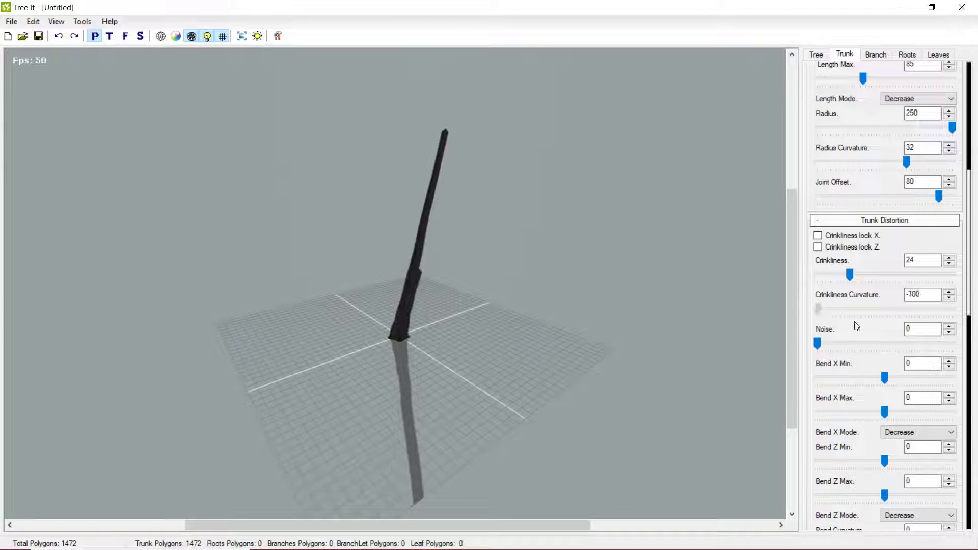
{"action": "left_click_drag", "start_coordinate": [510, 330], "coordinate": [457, 255]}
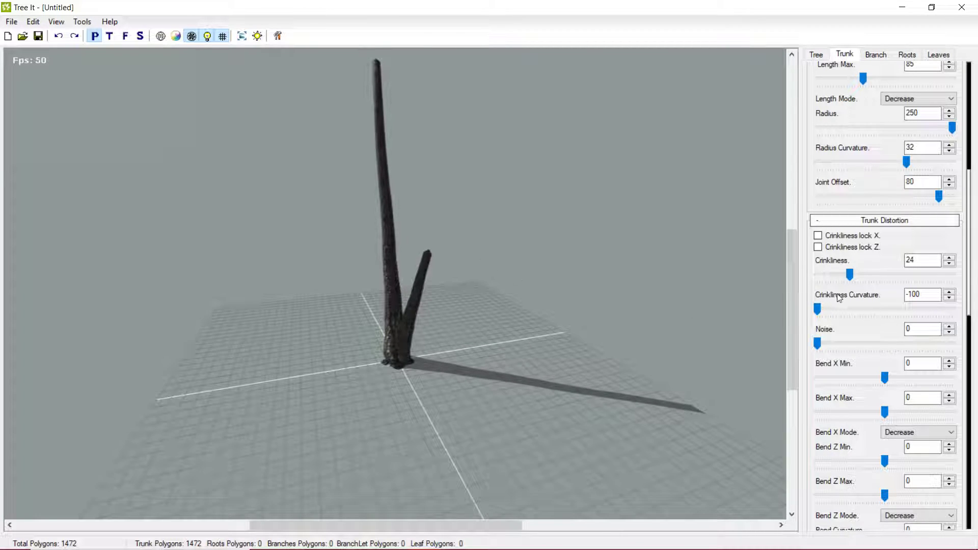
{"action": "mouse_move", "coordinate": [850, 275]}
{"action": "left_mouse_down"}
{"action": "mouse_move", "coordinate": [834, 275]}
{"action": "mouse_move", "coordinate": [877, 277]}
{"action": "mouse_move", "coordinate": [852, 275]}
{"action": "left_mouse_up"}
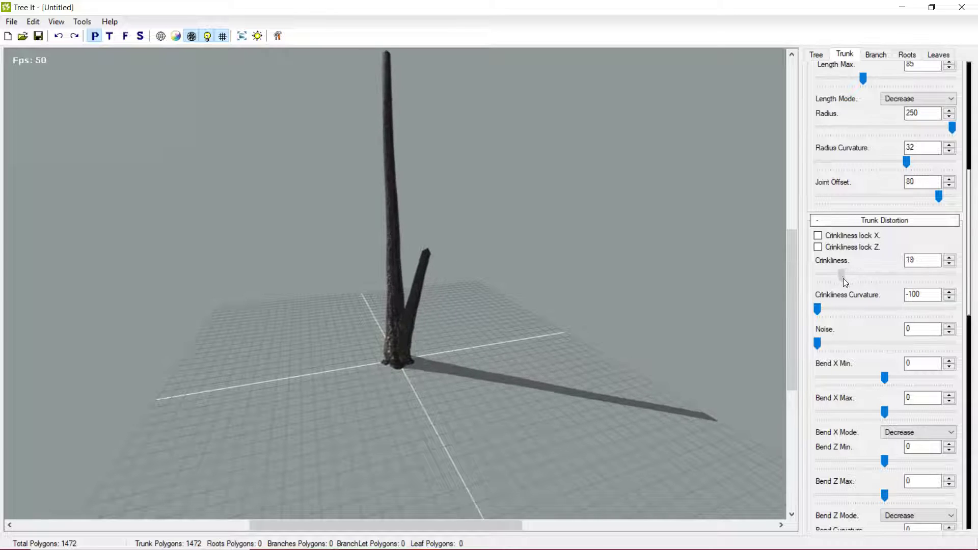
{"action": "left_click_drag", "start_coordinate": [433, 311], "coordinate": [372, 301]}
{"action": "left_click_drag", "start_coordinate": [817, 344], "coordinate": [842, 353]}
{"action": "left_click_drag", "start_coordinate": [365, 296], "coordinate": [515, 380]}
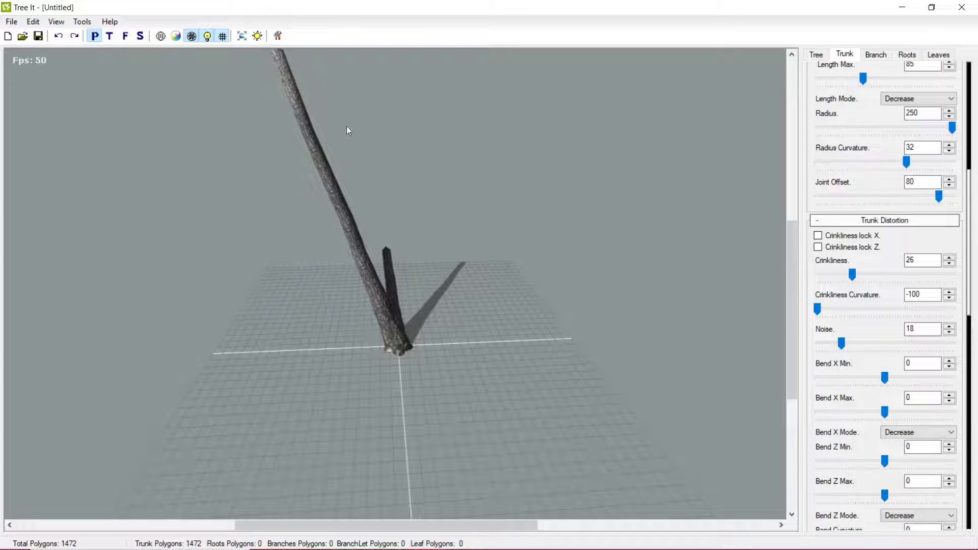
Try bending the trunk along X and reset Bend X Min and Bend X Max to 0.
{"action": "left_click_drag", "start_coordinate": [886, 381], "coordinate": [746, 393]}
{"action": "type", "text": "0"}
{"action": "key", "text": "Tab"}
{"action": "type", "text": "0"}
{"action": "left_click_drag", "start_coordinate": [569, 392], "coordinate": [602, 397]}
Try bending the trunk along Z between -360 and 360, and reset Bend Z Min and Max to 0.
{"action": "mouse_move", "coordinate": [885, 461]}
{"action": "left_mouse_down"}
{"action": "mouse_move", "coordinate": [910, 471]}
{"action": "mouse_move", "coordinate": [886, 482]}
{"action": "mouse_move", "coordinate": [961, 478]}
{"action": "mouse_move", "coordinate": [775, 481]}
{"action": "mouse_move", "coordinate": [916, 478]}
{"action": "mouse_move", "coordinate": [884, 469]}
{"action": "left_mouse_up"}
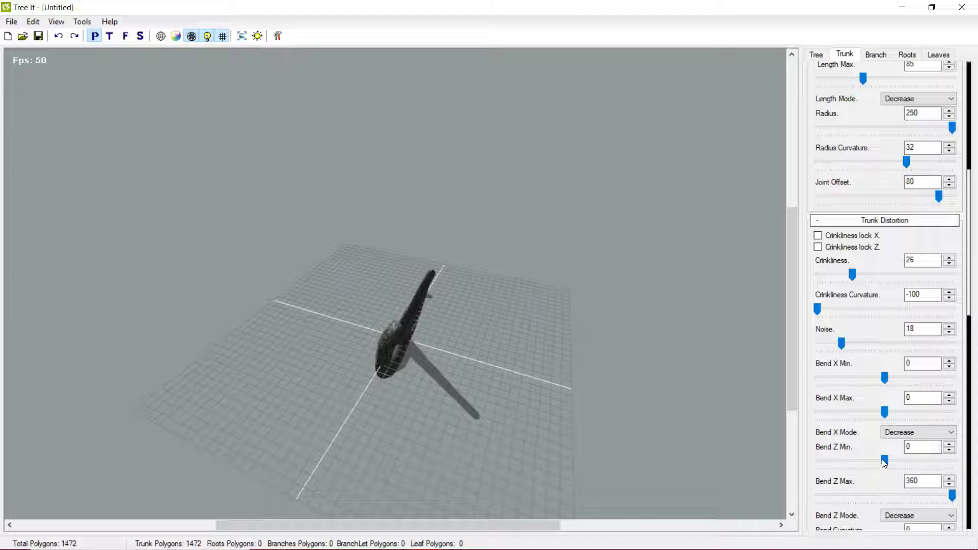
{"action": "left_click_drag", "start_coordinate": [887, 462], "coordinate": [861, 468]}
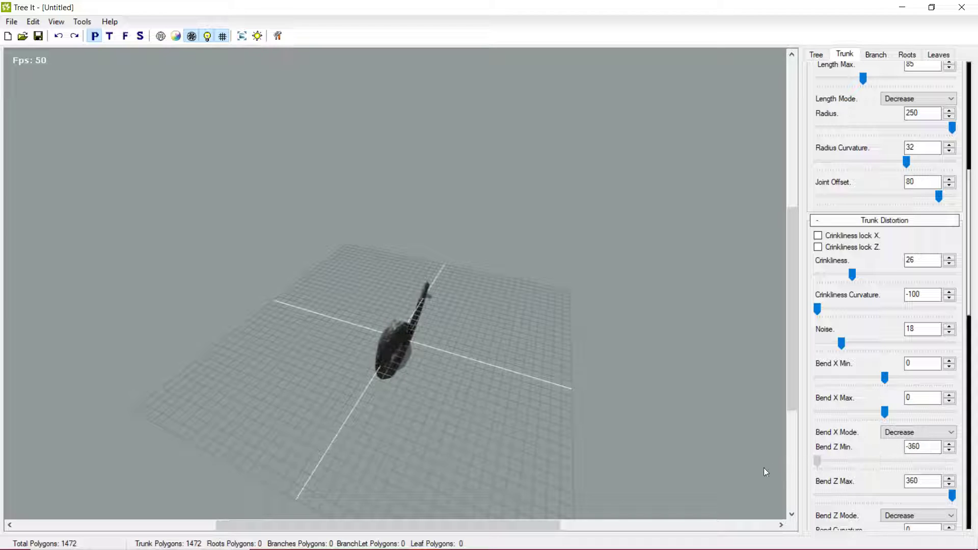
{"action": "left_click_drag", "start_coordinate": [847, 467], "coordinate": [892, 448]}
{"action": "type", "text": "0"}
{"action": "left_click_drag", "start_coordinate": [940, 478], "coordinate": [888, 482]}
{"action": "type", "text": "0"}
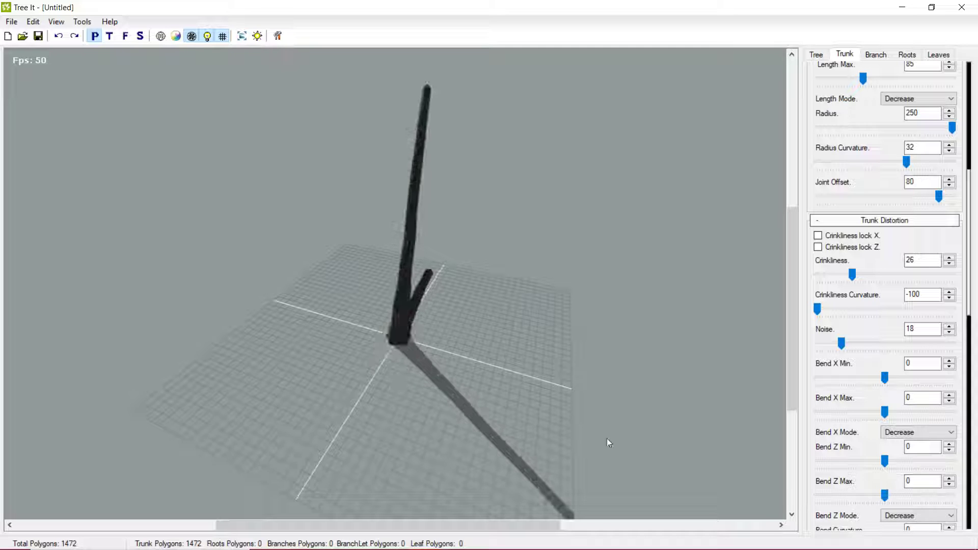
Try a Bend X Min of -360 on the trunk and reset it to 0.
{"action": "scroll", "coordinate": [459, 360], "scroll_direction": "up", "scroll_amount": 2}
{"action": "left_click_drag", "start_coordinate": [460, 360], "coordinate": [657, 247]}
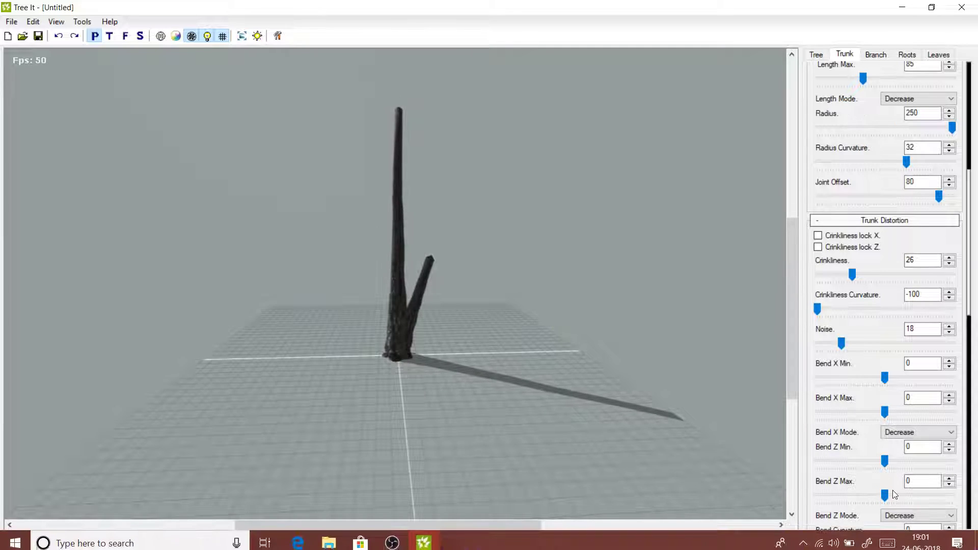
{"action": "mouse_move", "coordinate": [885, 495]}
{"action": "left_mouse_down"}
{"action": "mouse_move", "coordinate": [873, 498]}
{"action": "mouse_move", "coordinate": [895, 494]}
{"action": "mouse_move", "coordinate": [887, 498]}
{"action": "left_mouse_up"}
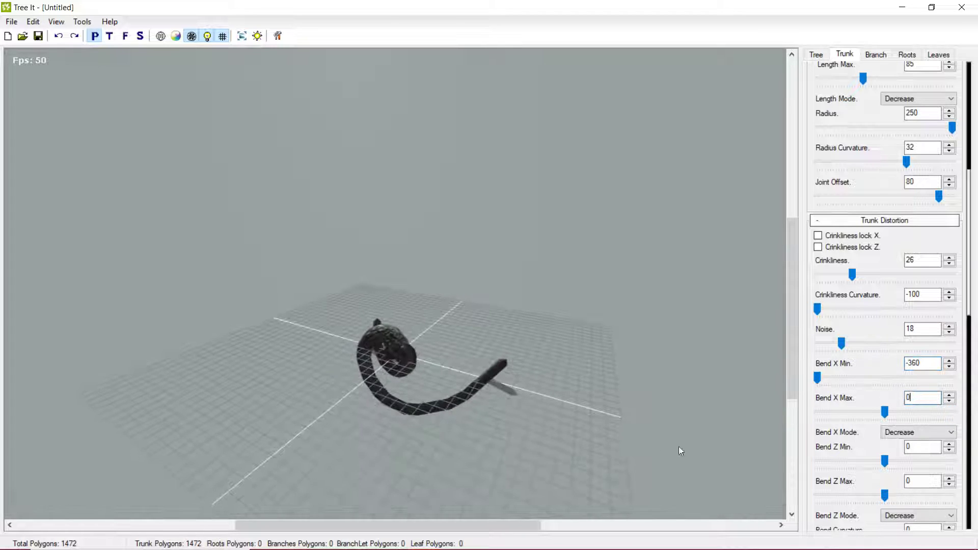
{"action": "left_click_drag", "start_coordinate": [928, 368], "coordinate": [767, 355]}
{"action": "type", "text": "0"}
{"action": "scroll", "coordinate": [507, 398], "scroll_direction": "up", "scroll_amount": 1}
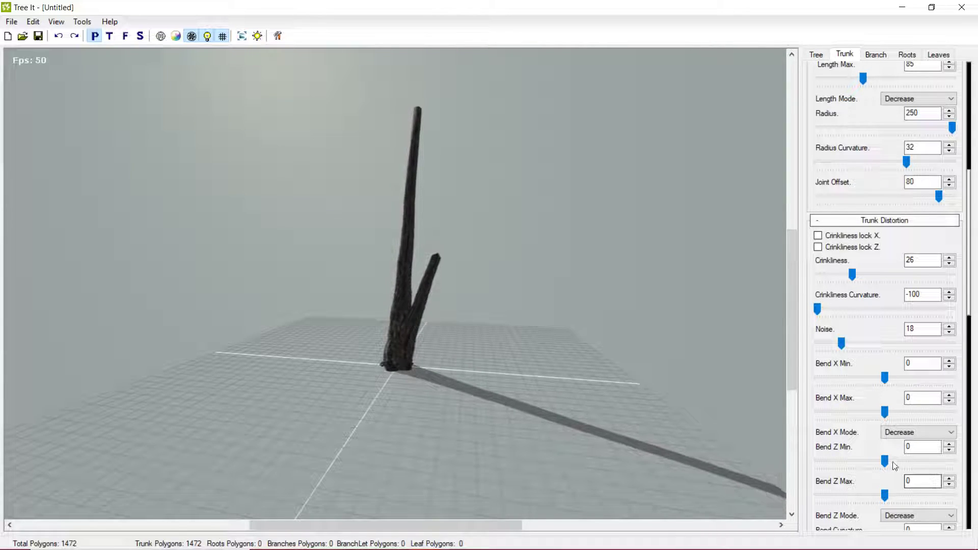
Bend the trunk slightly along Z with Bend Z Min -12 and Bend Z Max 12.
{"action": "left_click_drag", "start_coordinate": [885, 463], "coordinate": [888, 497]}
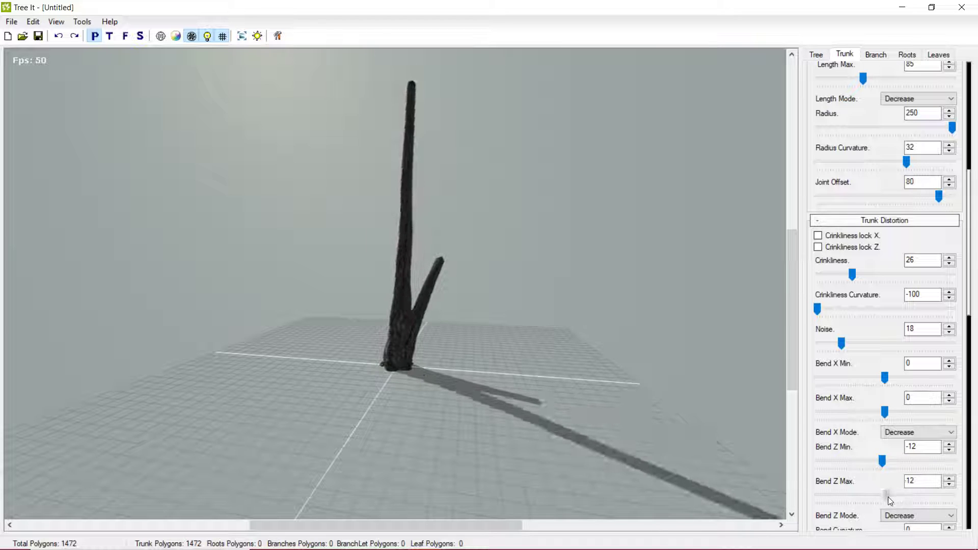
{"action": "left_click_drag", "start_coordinate": [509, 396], "coordinate": [423, 249]}
{"action": "left_click_drag", "start_coordinate": [497, 307], "coordinate": [454, 288]}
Try trunk Count values of 3 and 6, ending at 6.
{"action": "scroll", "coordinate": [855, 368], "scroll_direction": "up", "scroll_amount": 10}
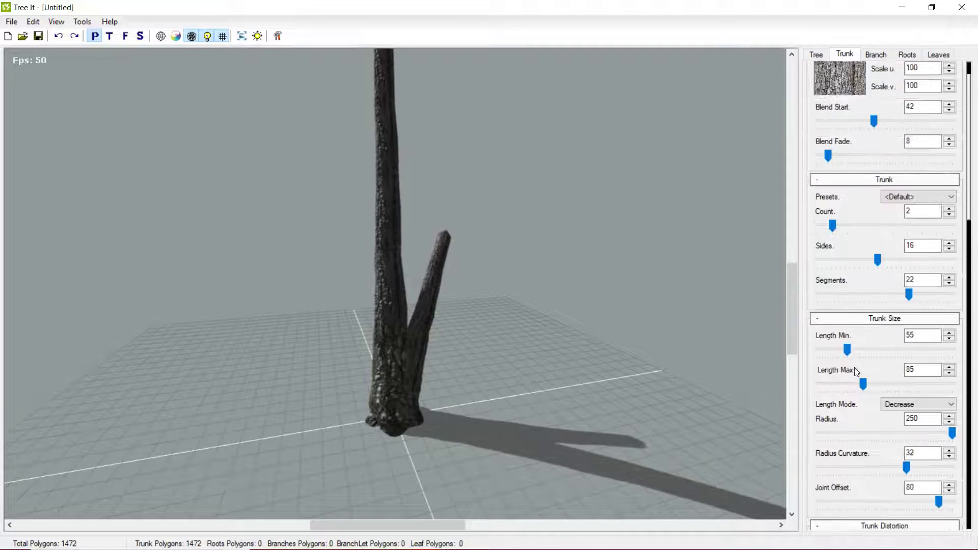
{"action": "scroll", "coordinate": [856, 369], "scroll_direction": "up", "scroll_amount": 1}
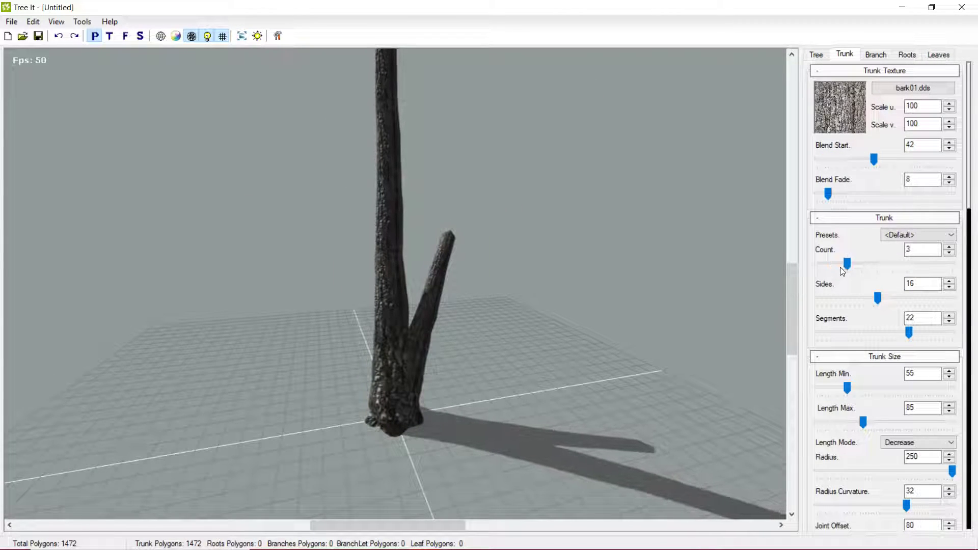
{"action": "left_click", "coordinate": [847, 266]}
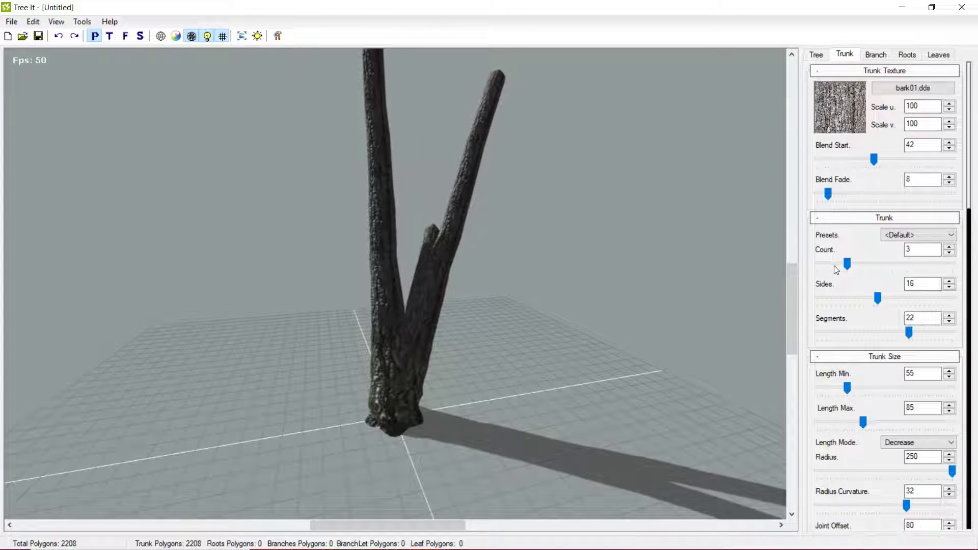
{"action": "left_click", "coordinate": [891, 264]}
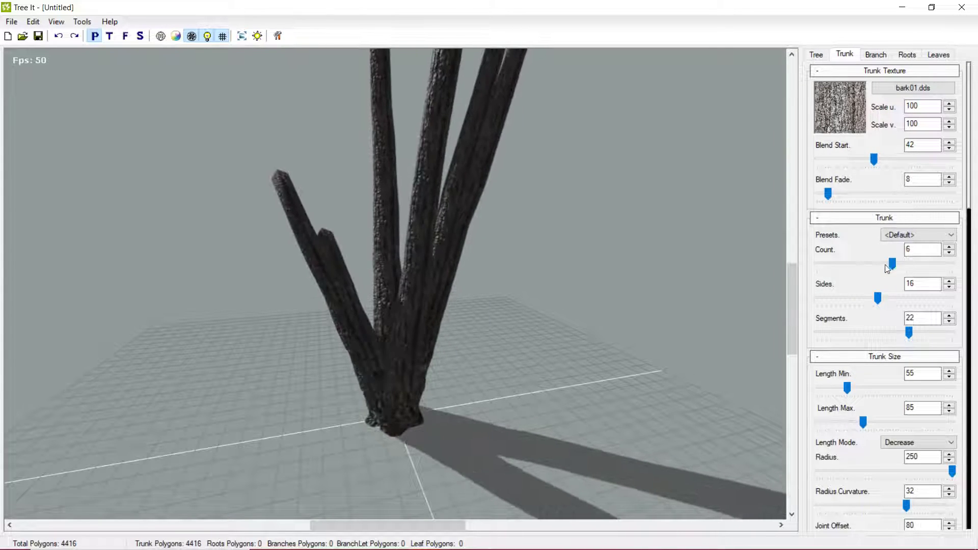
{"action": "scroll", "coordinate": [433, 388], "scroll_direction": "down", "scroll_amount": 1}
{"action": "middle_click_drag", "start_coordinate": [434, 388], "coordinate": [394, 402]}
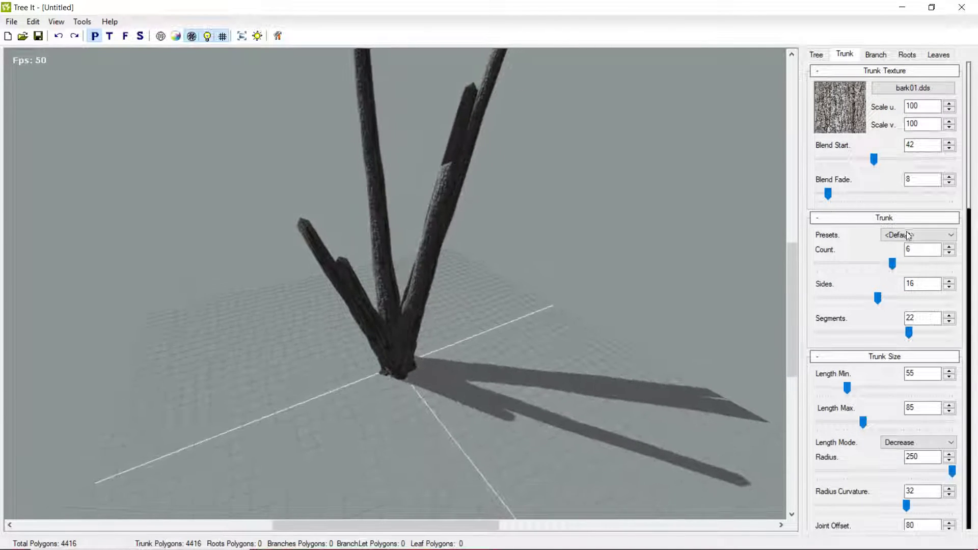
{"action": "mouse_move", "coordinate": [895, 264]}
{"action": "left_mouse_down"}
{"action": "mouse_move", "coordinate": [913, 263]}
{"action": "mouse_move", "coordinate": [895, 264]}
{"action": "left_mouse_up"}
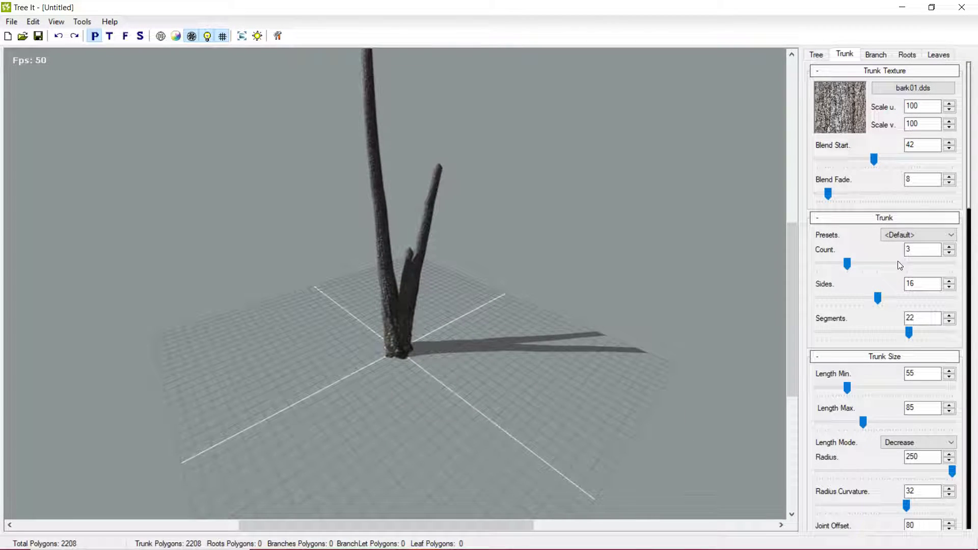
{"action": "left_click_drag", "start_coordinate": [898, 261], "coordinate": [903, 266]}
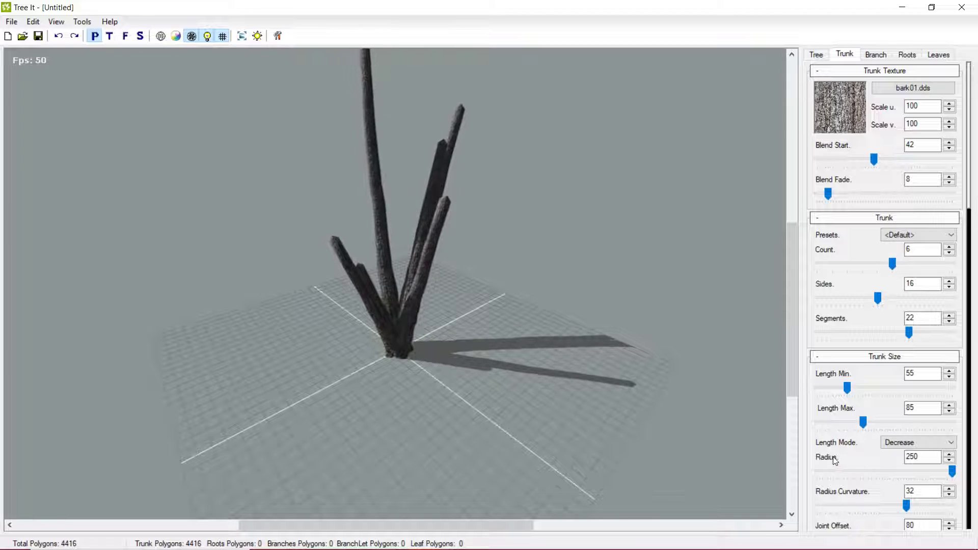
Set the trunk's Bend Curvature to 100.
{"action": "scroll", "coordinate": [822, 448], "scroll_direction": "down", "scroll_amount": 10}
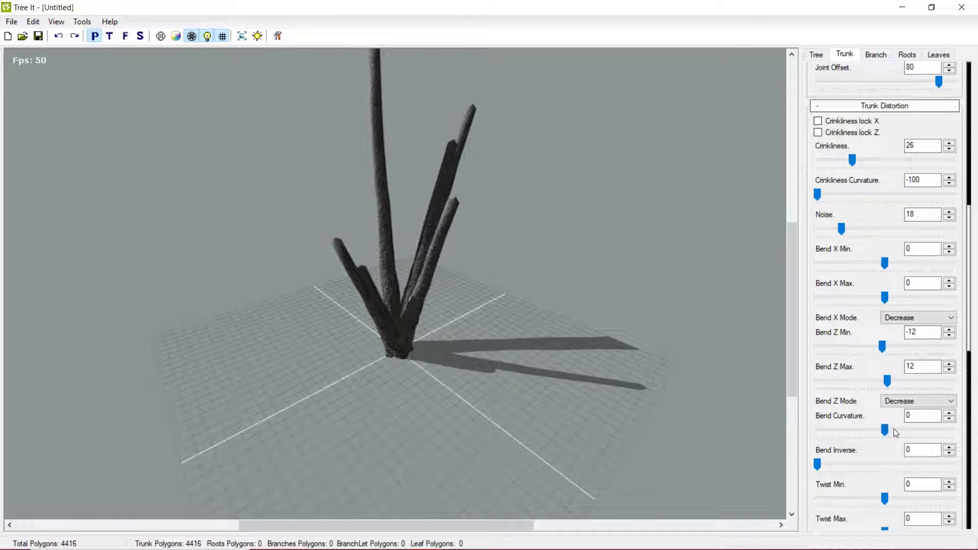
{"action": "left_click_drag", "start_coordinate": [885, 431], "coordinate": [952, 431]}
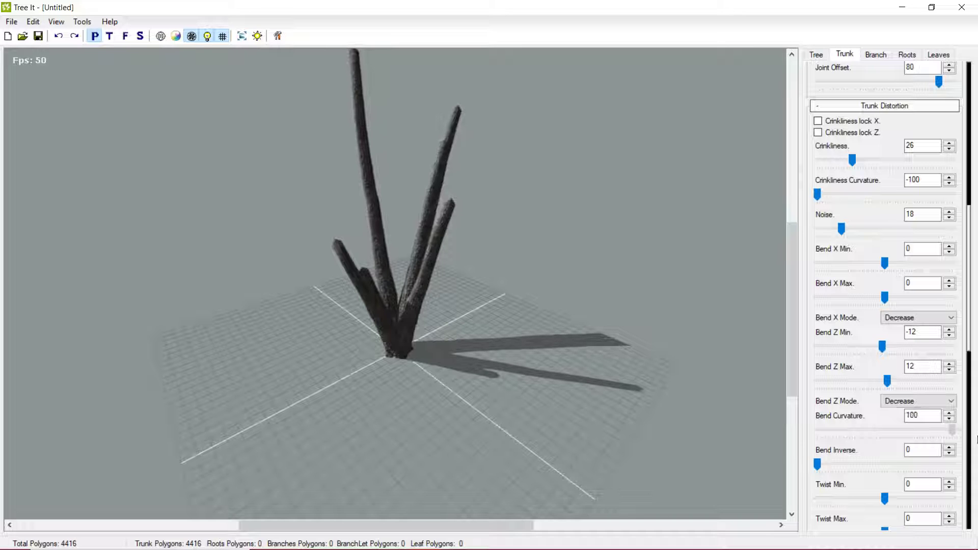
{"action": "left_click_drag", "start_coordinate": [393, 414], "coordinate": [356, 225]}
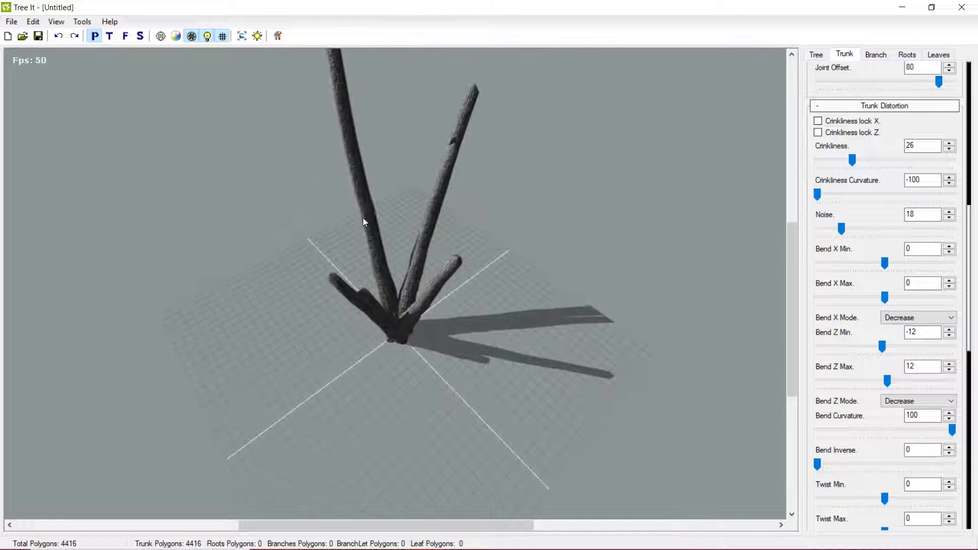
Try a Length Max of 0 on the trunks and return it to 85.
{"action": "scroll", "coordinate": [896, 225], "scroll_direction": "up", "scroll_amount": 10}
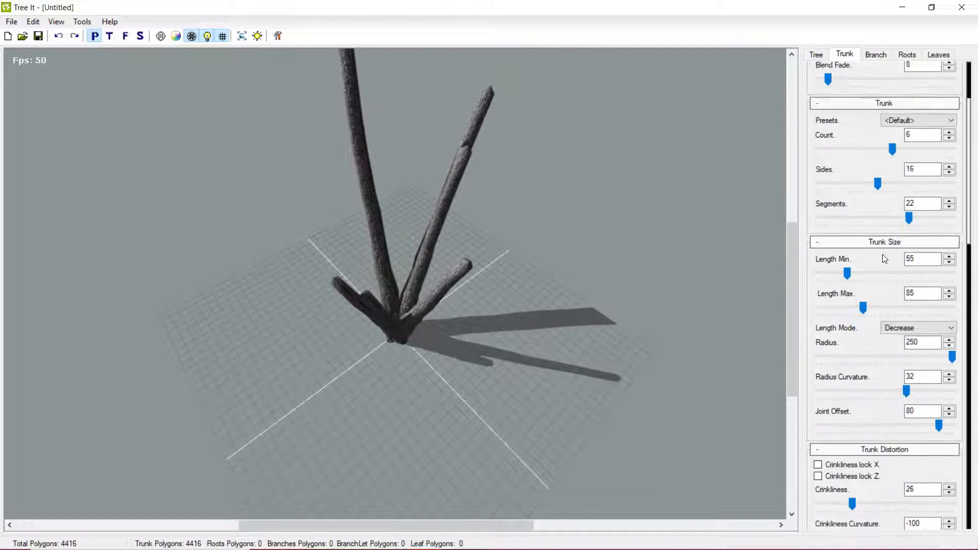
{"action": "left_click_drag", "start_coordinate": [864, 423], "coordinate": [779, 450]}
{"action": "left_click_drag", "start_coordinate": [610, 290], "coordinate": [586, 285]}
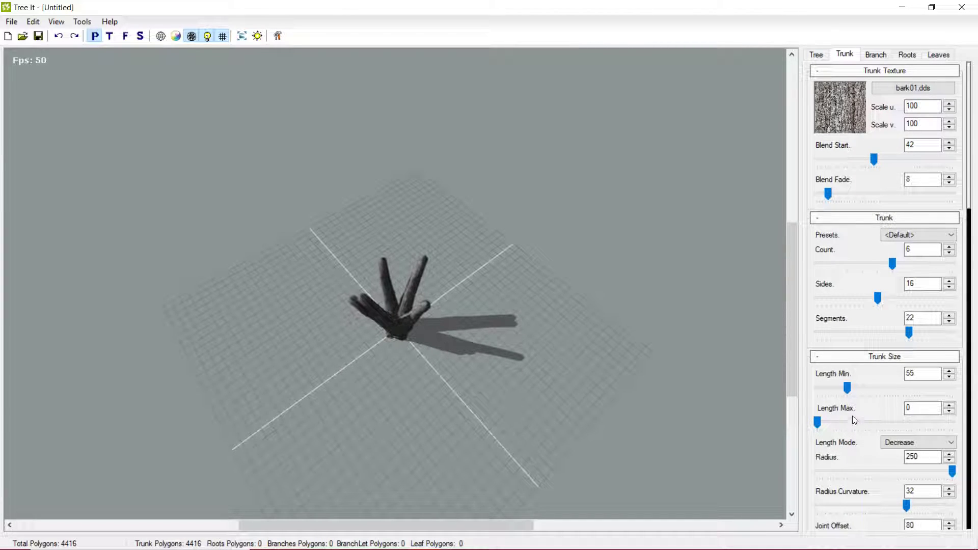
{"action": "left_click_drag", "start_coordinate": [862, 427], "coordinate": [901, 423]}
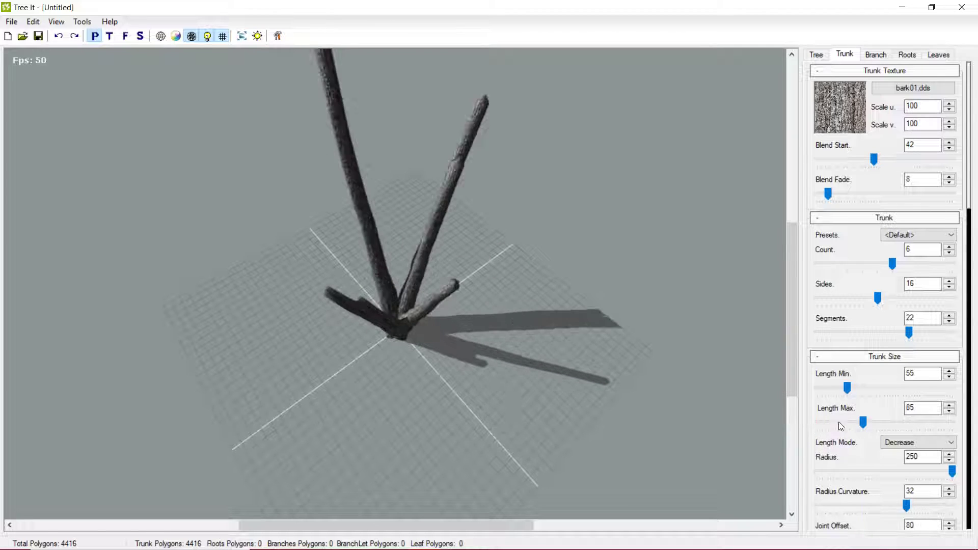
Reduce the trunk Count to 3 and set Crinkliness Curvature to 0.
{"action": "scroll", "coordinate": [875, 400], "scroll_direction": "down", "scroll_amount": 3}
{"action": "scroll", "coordinate": [870, 360], "scroll_direction": "up", "scroll_amount": 3}
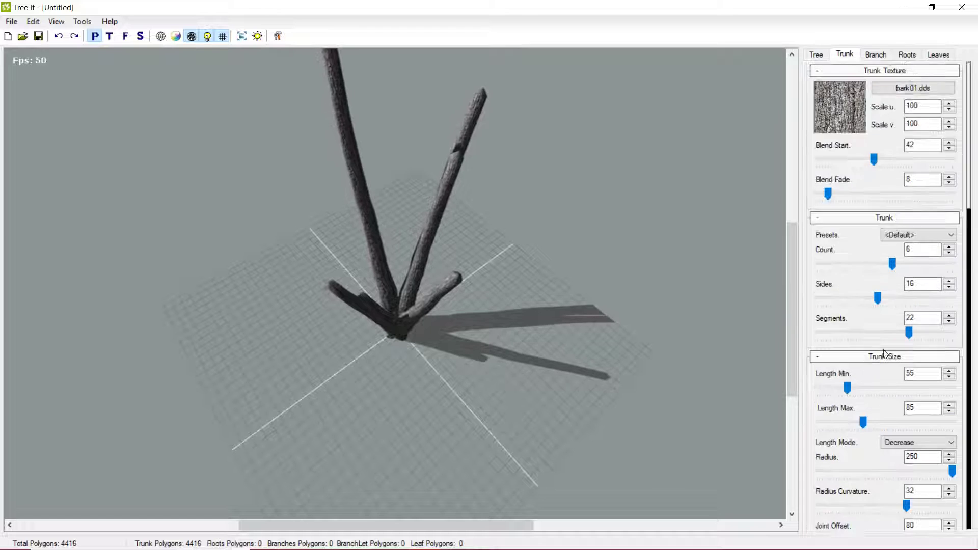
{"action": "left_click_drag", "start_coordinate": [893, 269], "coordinate": [848, 286]}
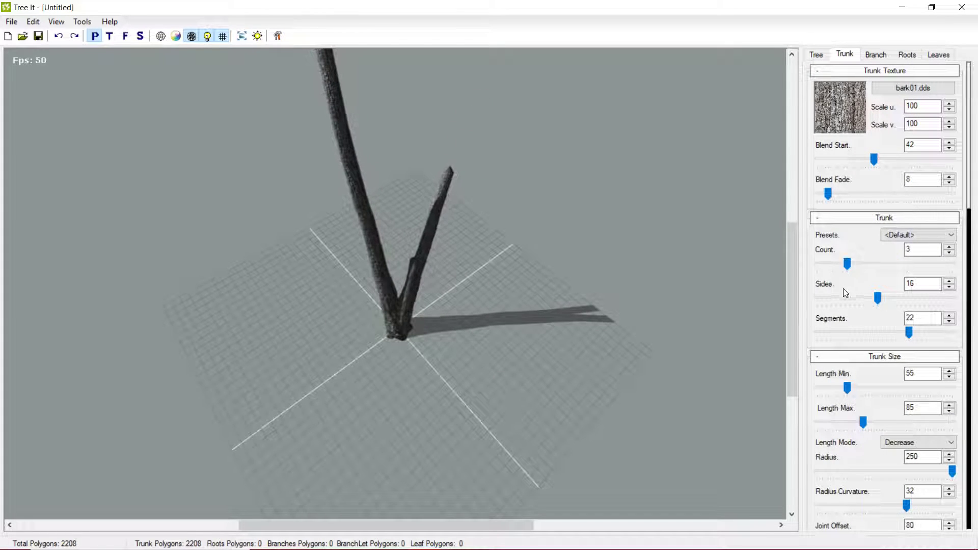
{"action": "scroll", "coordinate": [844, 291], "scroll_direction": "down", "scroll_amount": 5}
{"action": "scroll", "coordinate": [856, 345], "scroll_direction": "down", "scroll_amount": 2}
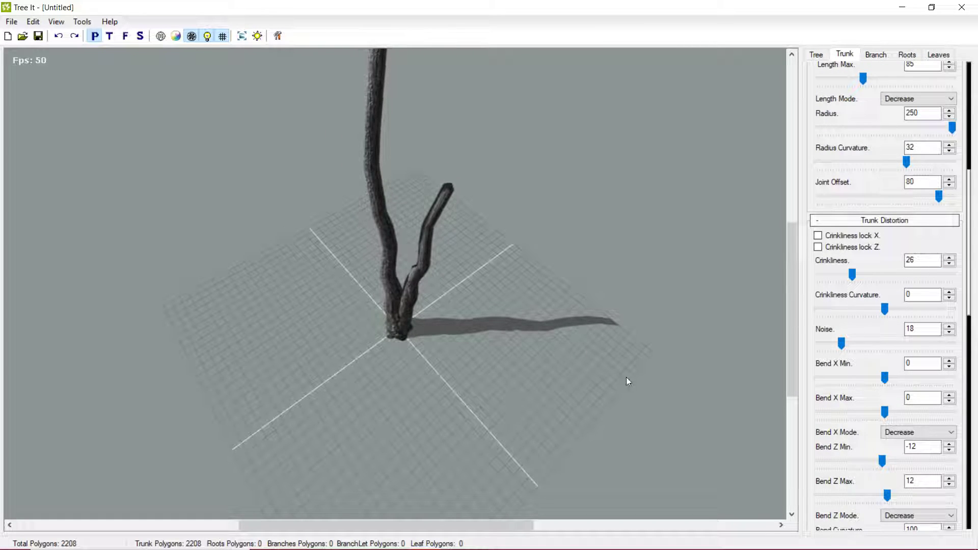
Set the trunk's Crinkliness Curvature to -100 and try a Bend Inverse of 38 before returning it to 0.
{"action": "left_click_drag", "start_coordinate": [885, 310], "coordinate": [817, 310]}
{"action": "scroll", "coordinate": [856, 377], "scroll_direction": "down", "scroll_amount": 4}
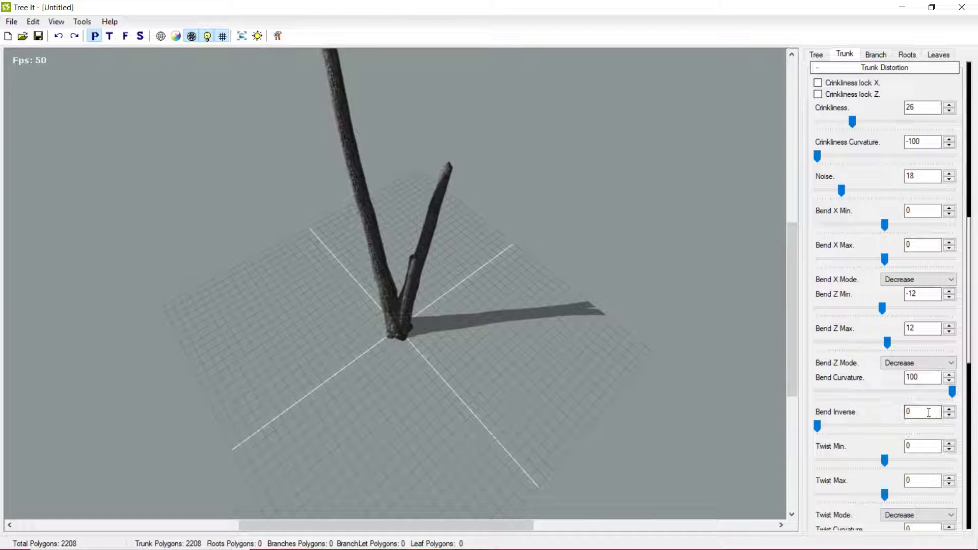
{"action": "scroll", "coordinate": [912, 405], "scroll_direction": "down", "scroll_amount": 1}
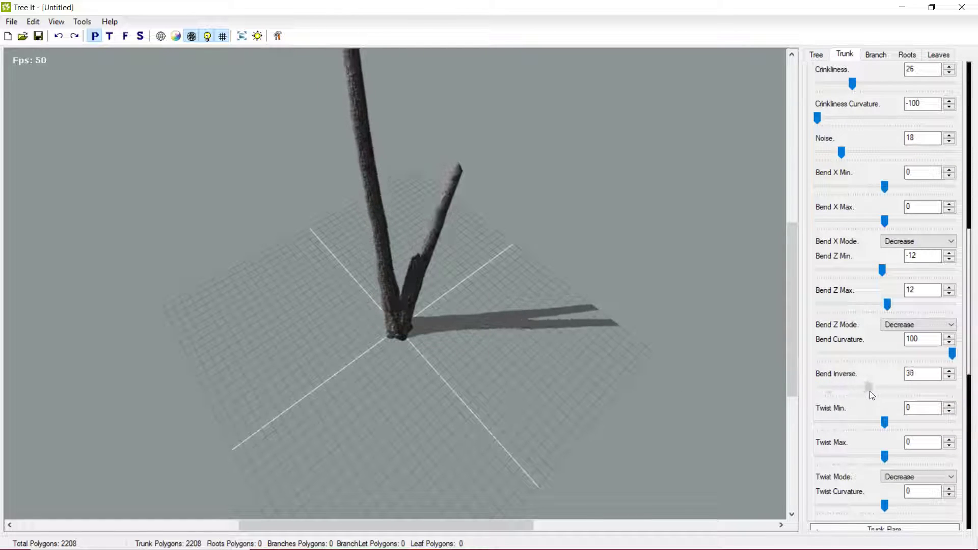
{"action": "left_click_drag", "start_coordinate": [478, 355], "coordinate": [598, 158]}
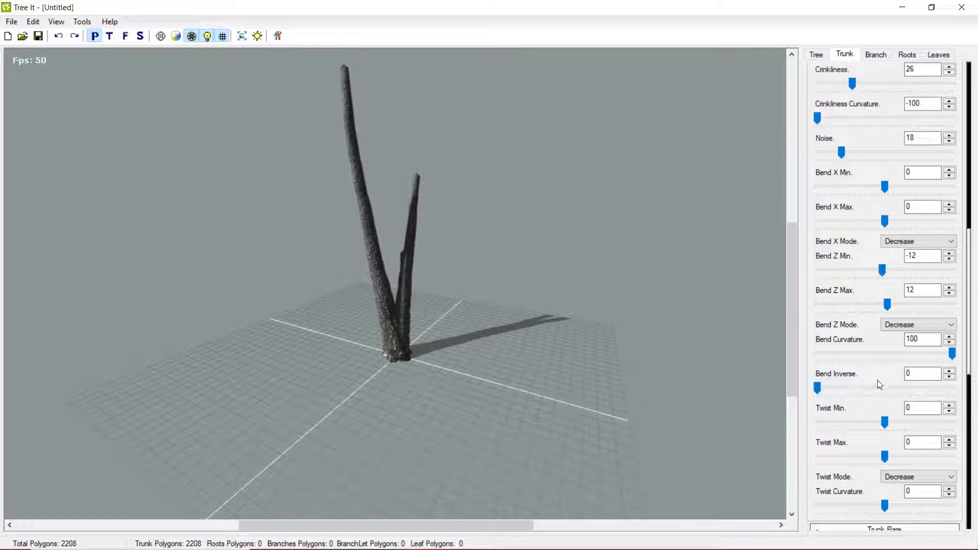
Try a larger Flare Radius at the trunk base, going up to 190 and settling on 125.
{"action": "scroll", "coordinate": [882, 388], "scroll_direction": "down", "scroll_amount": 1}
{"action": "scroll", "coordinate": [875, 432], "scroll_direction": "down", "scroll_amount": 3}
{"action": "left_click_drag", "start_coordinate": [638, 344], "coordinate": [535, 410]}
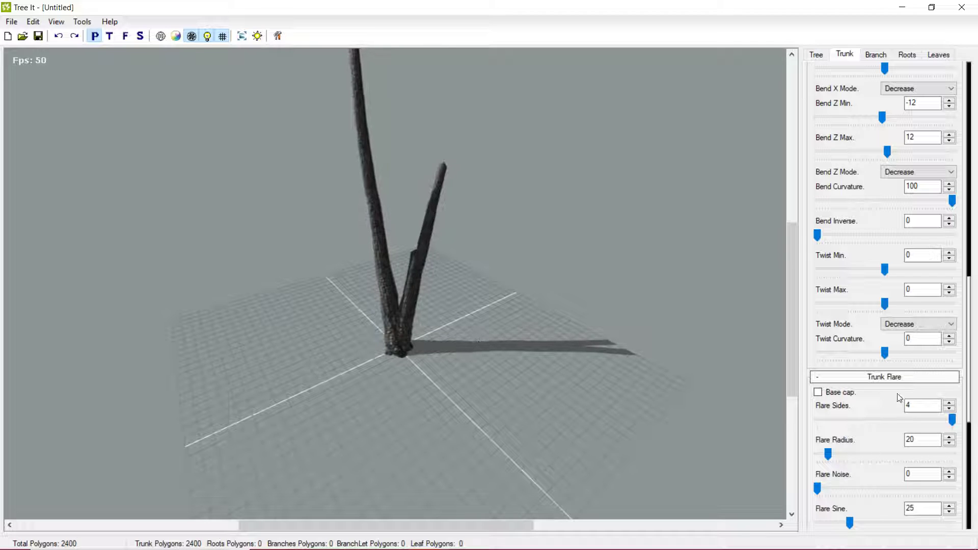
{"action": "left_click_drag", "start_coordinate": [912, 464], "coordinate": [976, 465]}
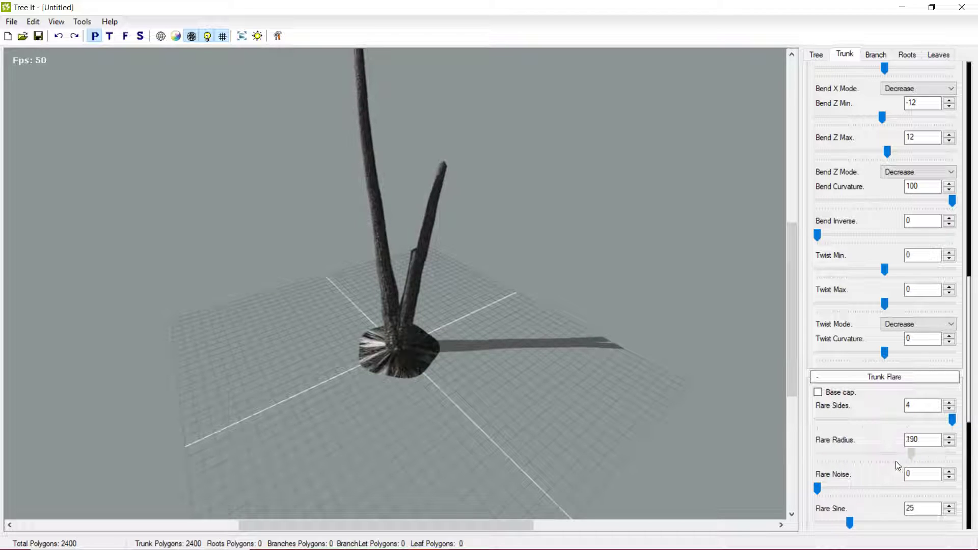
{"action": "left_click_drag", "start_coordinate": [900, 465], "coordinate": [880, 474]}
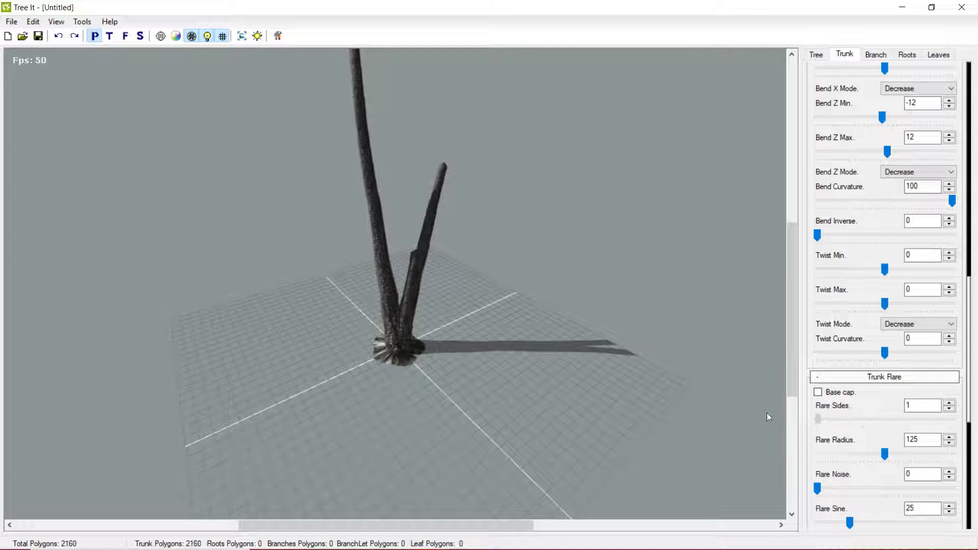
Compare the trunk base with Flare Sides of 4 and 1, ending at 4.
{"action": "left_click_drag", "start_coordinate": [818, 419], "coordinate": [965, 417]}
{"action": "scroll", "coordinate": [306, 333], "scroll_direction": "up", "scroll_amount": 10}
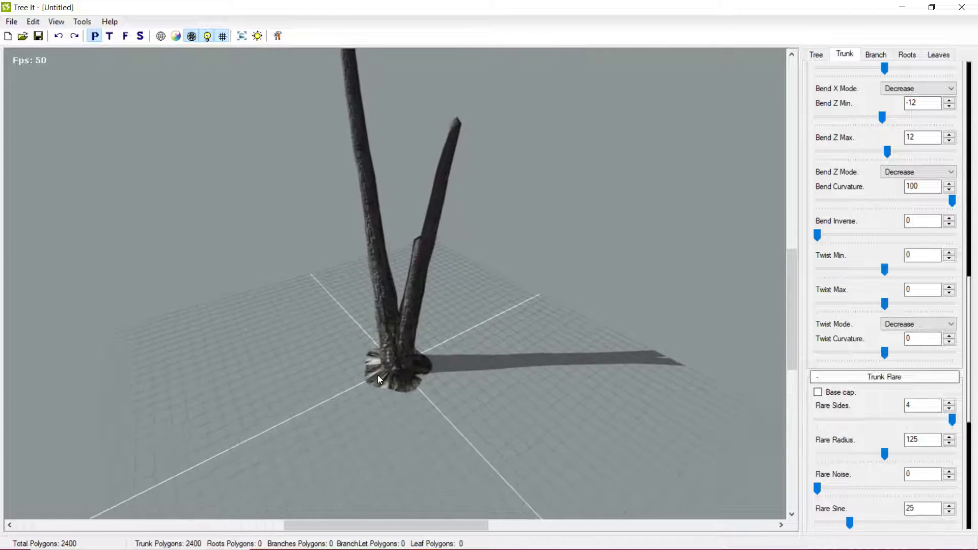
{"action": "left_click_drag", "start_coordinate": [451, 362], "coordinate": [405, 375]}
{"action": "scroll", "coordinate": [405, 377], "scroll_direction": "down", "scroll_amount": 3}
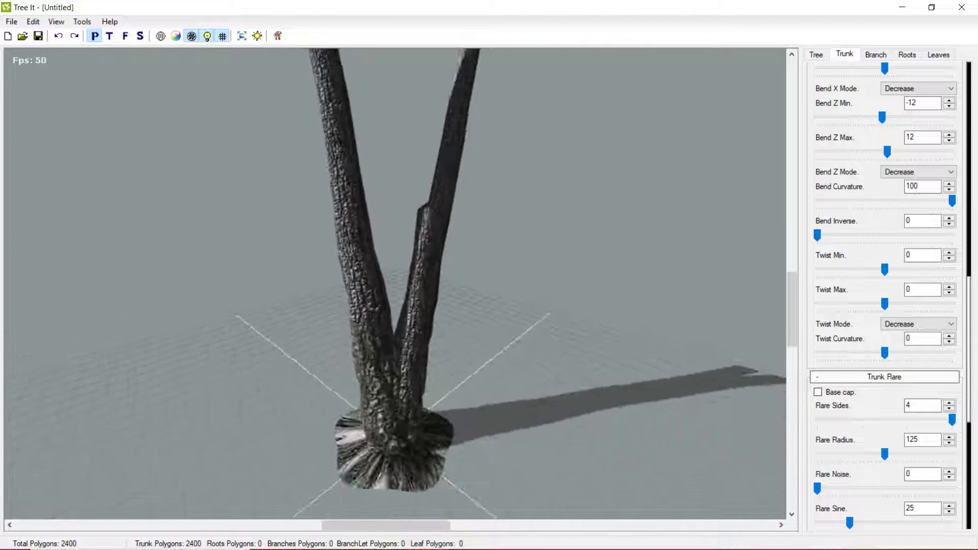
{"action": "left_click_drag", "start_coordinate": [950, 419], "coordinate": [816, 421]}
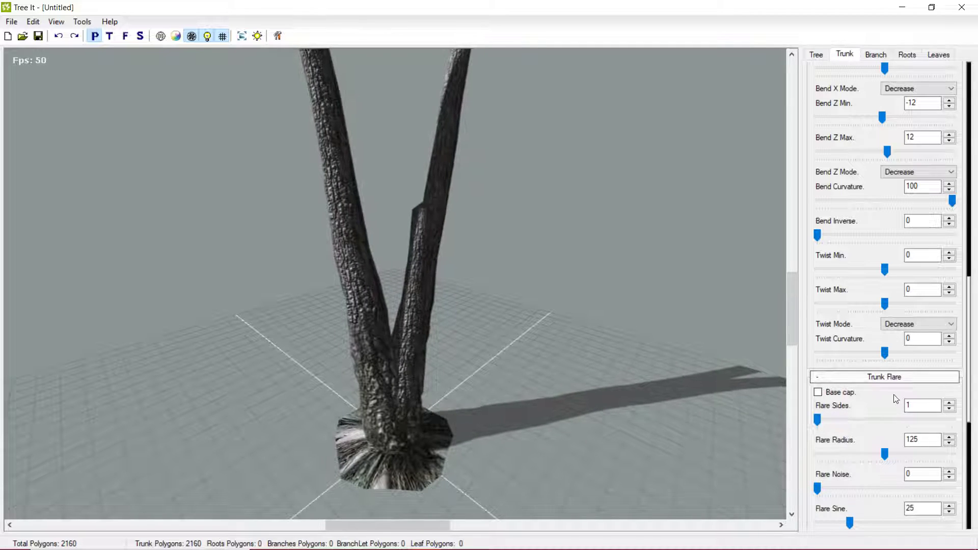
{"action": "left_click_drag", "start_coordinate": [817, 420], "coordinate": [952, 423]}
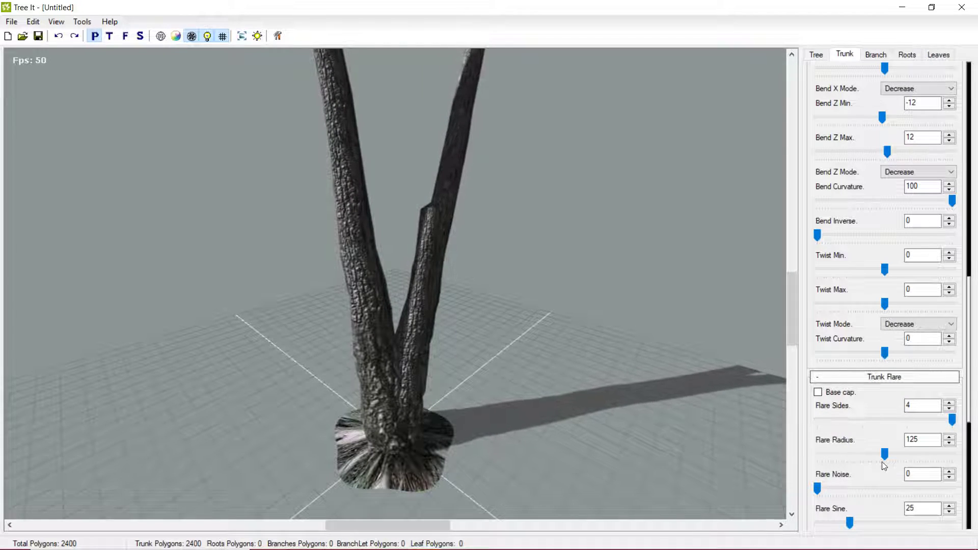
Set the trunk's Flare Radius to 35, Flare Noise to 12 and Flare Sine to 54.
{"action": "left_click_drag", "start_coordinate": [885, 454], "coordinate": [865, 453]}
{"action": "left_click_drag", "start_coordinate": [817, 489], "coordinate": [838, 504]}
{"action": "left_click_drag", "start_coordinate": [865, 453], "coordinate": [841, 463]}
{"action": "left_click_drag", "start_coordinate": [846, 525], "coordinate": [892, 519]}
{"action": "left_click_drag", "start_coordinate": [349, 387], "coordinate": [866, 382]}
{"action": "scroll", "coordinate": [866, 377], "scroll_direction": "down", "scroll_amount": 5}
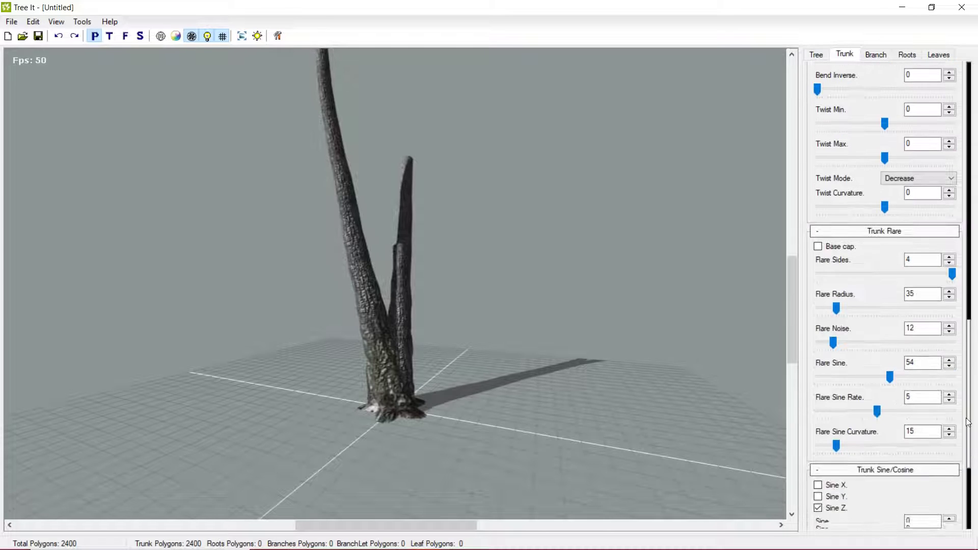
Set the trunk's Flare Sine Curvature to 34 and check the flared base up close.
{"action": "left_click_drag", "start_coordinate": [836, 373], "coordinate": [932, 373]}
{"action": "left_click_drag", "start_coordinate": [663, 367], "coordinate": [976, 403]}
{"action": "left_click_drag", "start_coordinate": [877, 390], "coordinate": [858, 391]}
{"action": "left_click_drag", "start_coordinate": [547, 404], "coordinate": [402, 393]}
{"action": "scroll", "coordinate": [360, 332], "scroll_direction": "up", "scroll_amount": 5}
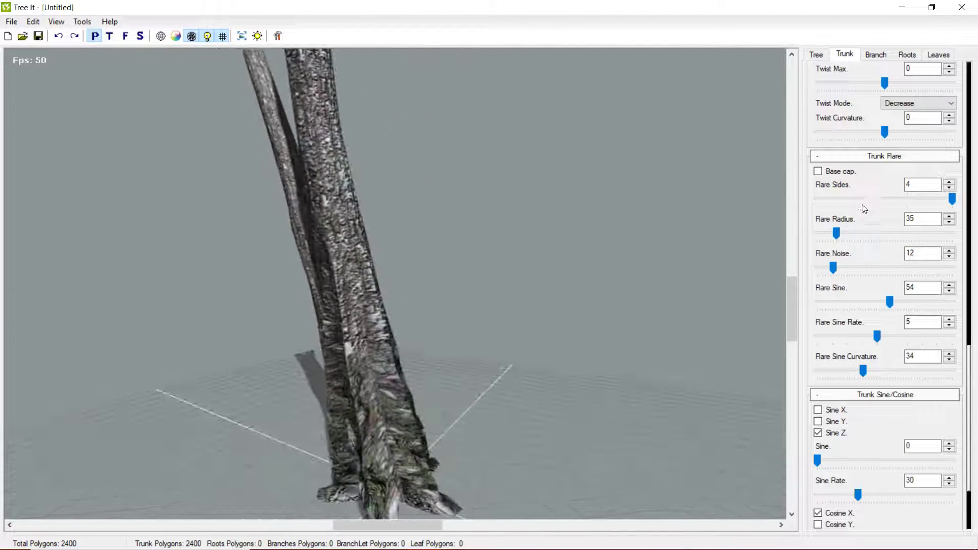
Increase the trunk mesh detail to 22 Sides and 24 Segments.
{"action": "left_click_drag", "start_coordinate": [971, 437], "coordinate": [948, 112]}
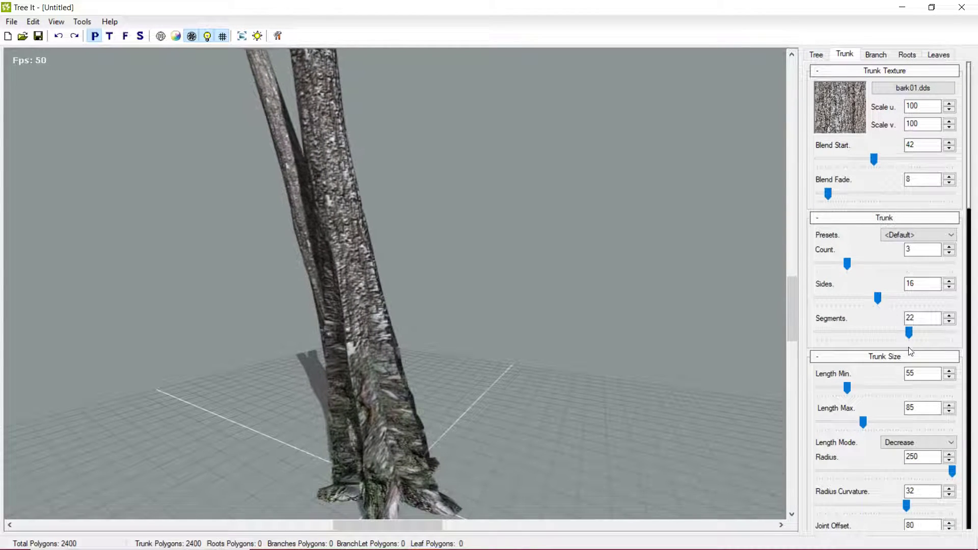
{"action": "left_click_drag", "start_coordinate": [878, 298], "coordinate": [909, 293]}
{"action": "middle_click_drag", "start_coordinate": [326, 428], "coordinate": [977, 355]}
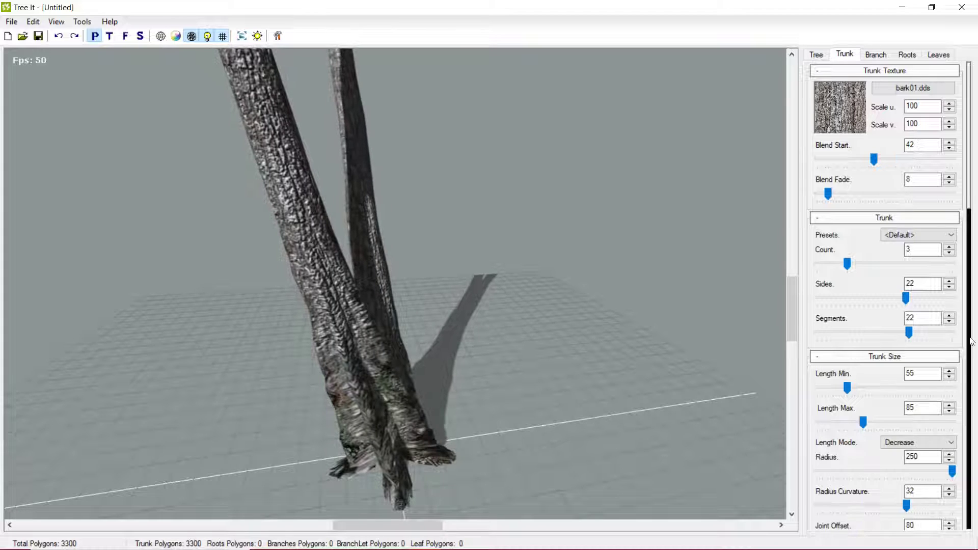
{"action": "mouse_move", "coordinate": [909, 333]}
{"action": "left_mouse_down"}
{"action": "mouse_move", "coordinate": [925, 333]}
{"action": "mouse_move", "coordinate": [916, 332]}
{"action": "left_mouse_up"}
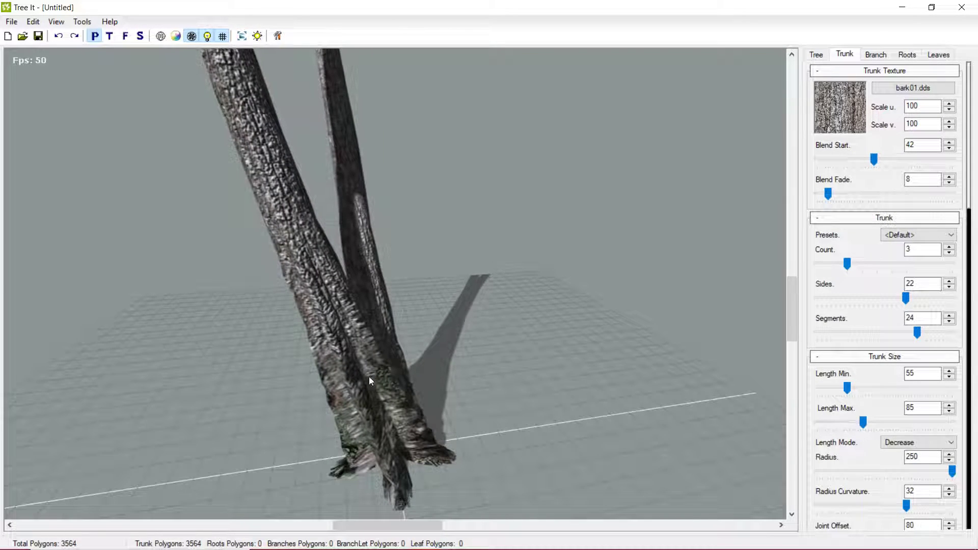
Try different trunk Z bends, with Bend Z Min at -24, -84 and 36 and Bend Z Max at 36 and 60.
{"action": "middle_click_drag", "start_coordinate": [368, 377], "coordinate": [754, 229]}
{"action": "scroll", "coordinate": [754, 229], "scroll_direction": "down", "scroll_amount": 2}
{"action": "middle_click_drag", "start_coordinate": [636, 275], "coordinate": [293, 347]}
{"action": "scroll", "coordinate": [306, 347], "scroll_direction": "down", "scroll_amount": 4}
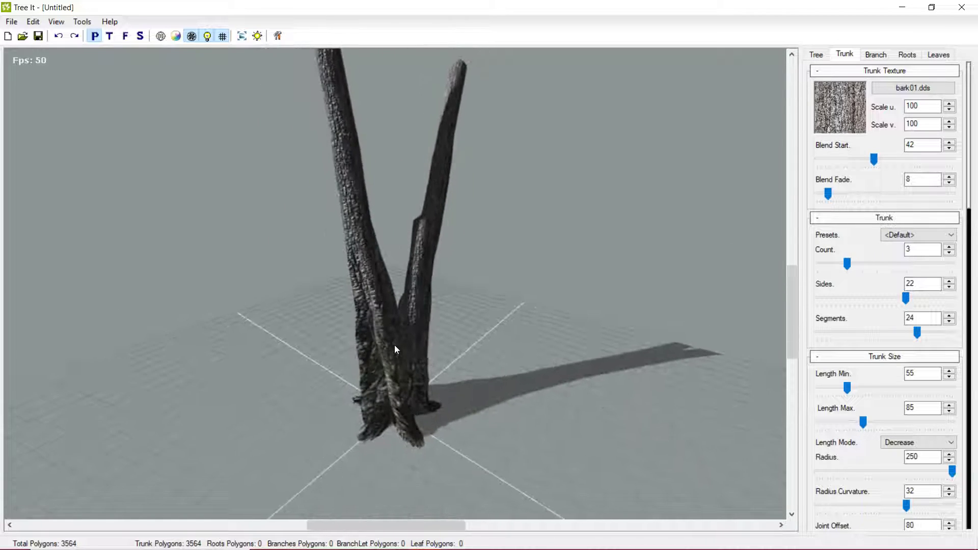
{"action": "middle_click_drag", "start_coordinate": [494, 364], "coordinate": [411, 310]}
{"action": "scroll", "coordinate": [928, 319], "scroll_direction": "down", "scroll_amount": 8}
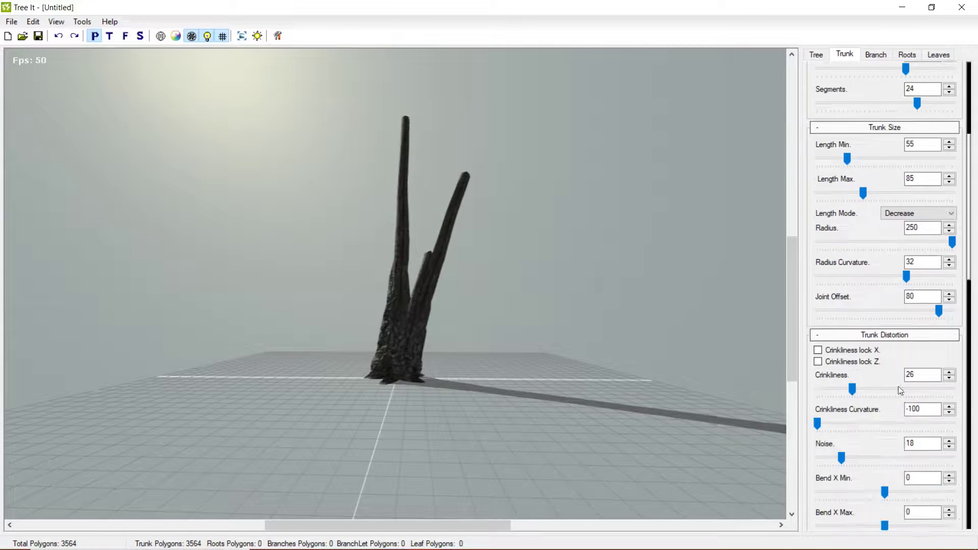
{"action": "middle_click_drag", "start_coordinate": [547, 335], "coordinate": [148, 350]}
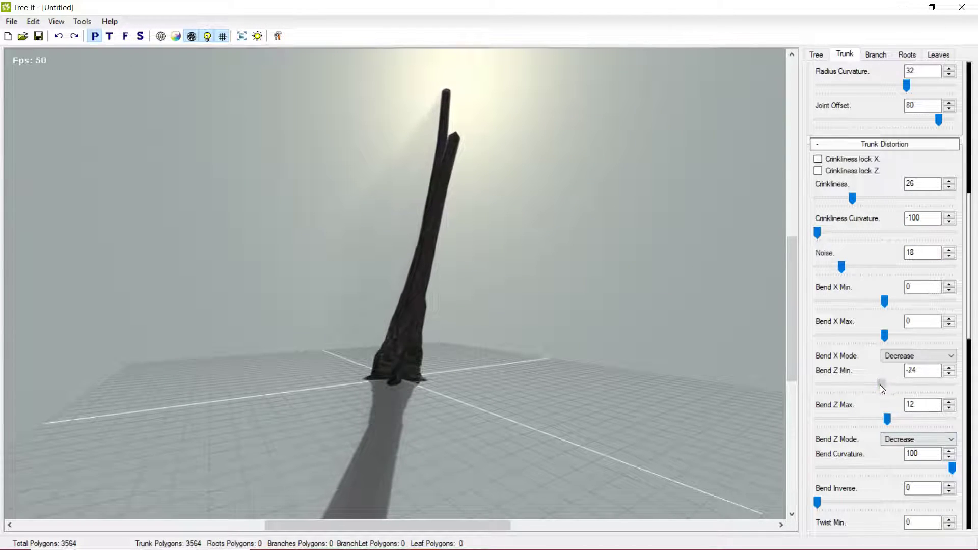
{"action": "left_click_drag", "start_coordinate": [873, 388], "coordinate": [891, 420]}
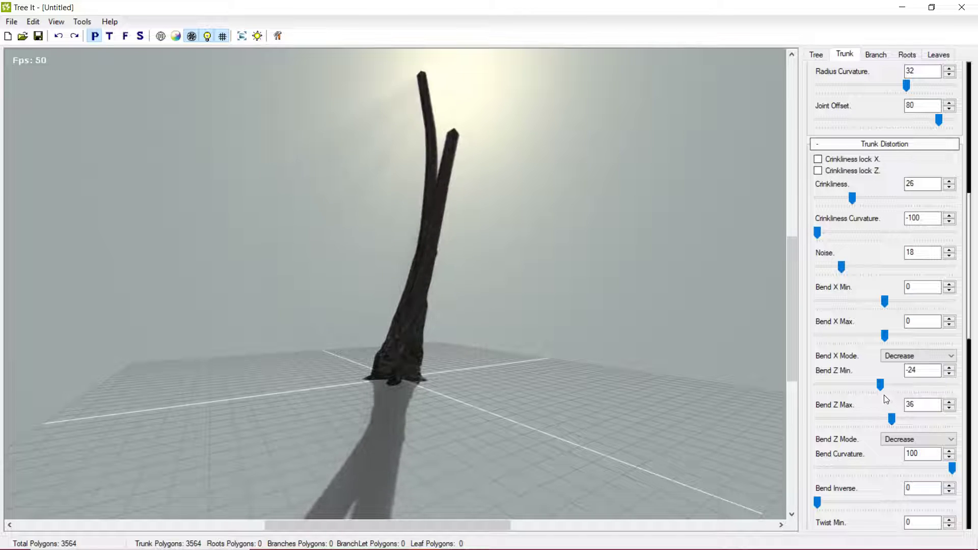
{"action": "left_click_drag", "start_coordinate": [884, 386], "coordinate": [895, 396]}
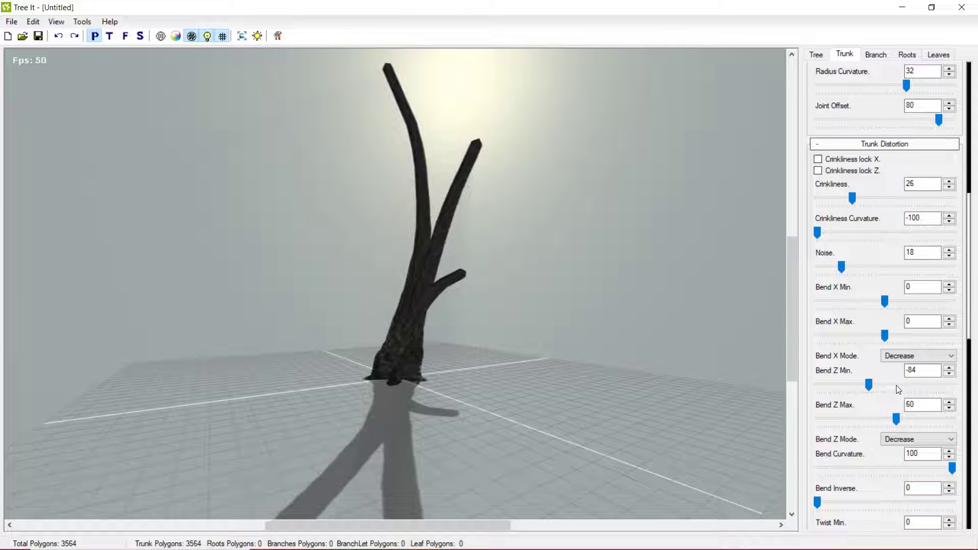
{"action": "left_click_drag", "start_coordinate": [882, 383], "coordinate": [891, 382]}
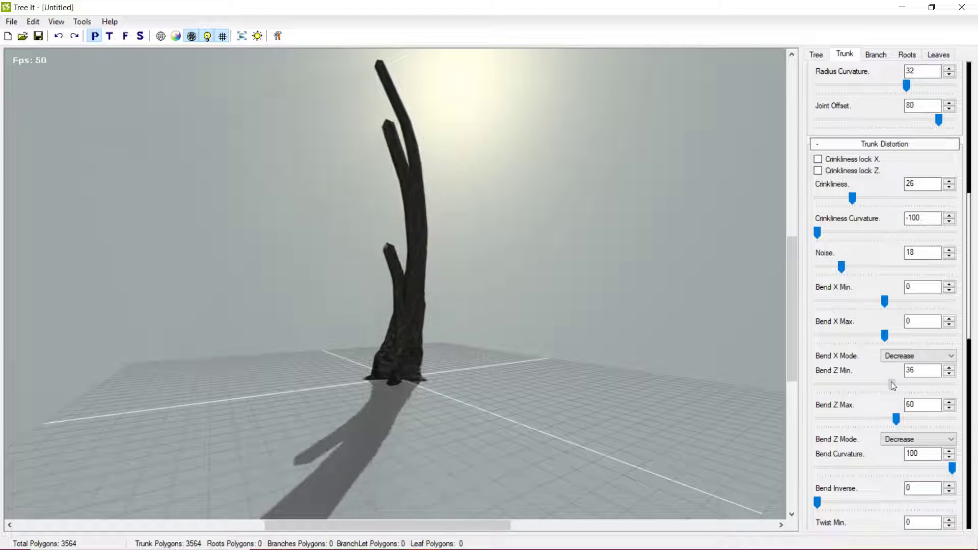
Set the trunk's Bend Z Min to -48 and Bend Z Max to 48.
{"action": "left_click_drag", "start_coordinate": [322, 281], "coordinate": [407, 332]}
{"action": "left_click_drag", "start_coordinate": [401, 224], "coordinate": [778, 372]}
{"action": "mouse_move", "coordinate": [893, 423]}
{"action": "left_mouse_down"}
{"action": "mouse_move", "coordinate": [860, 430]}
{"action": "mouse_move", "coordinate": [898, 431]}
{"action": "left_mouse_up"}
{"action": "left_click_drag", "start_coordinate": [864, 391], "coordinate": [885, 388]}
{"action": "left_click_drag", "start_coordinate": [366, 266], "coordinate": [400, 267]}
{"action": "left_click_drag", "start_coordinate": [890, 385], "coordinate": [877, 387]}
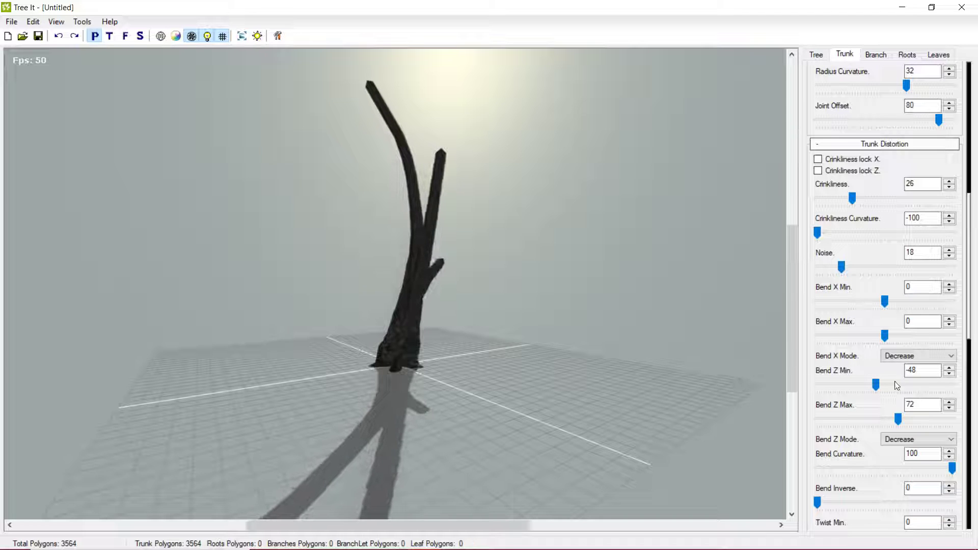
{"action": "left_click_drag", "start_coordinate": [901, 420], "coordinate": [895, 419]}
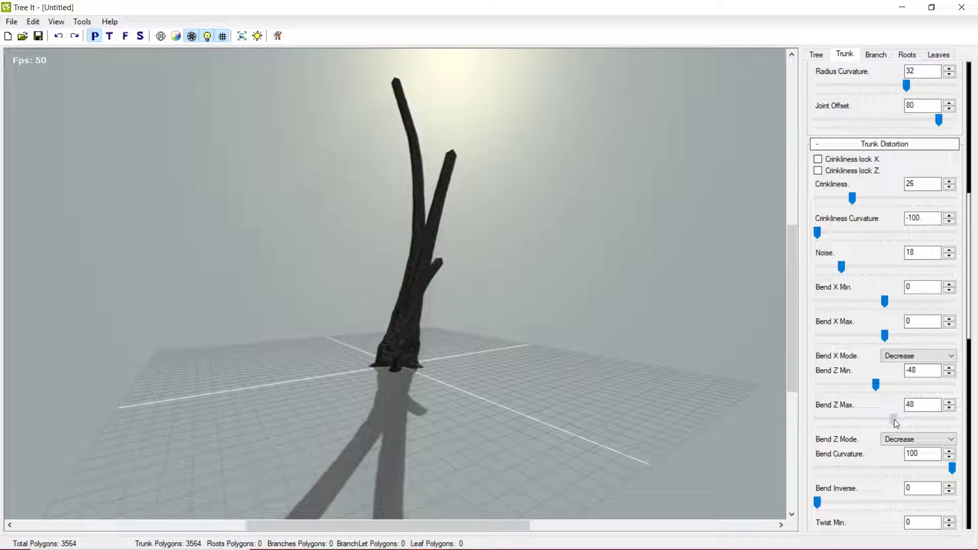
Examine the bent trunks from several angles and review the trunk size, distortion and flare settings.
{"action": "left_click_drag", "start_coordinate": [333, 411], "coordinate": [461, 228]}
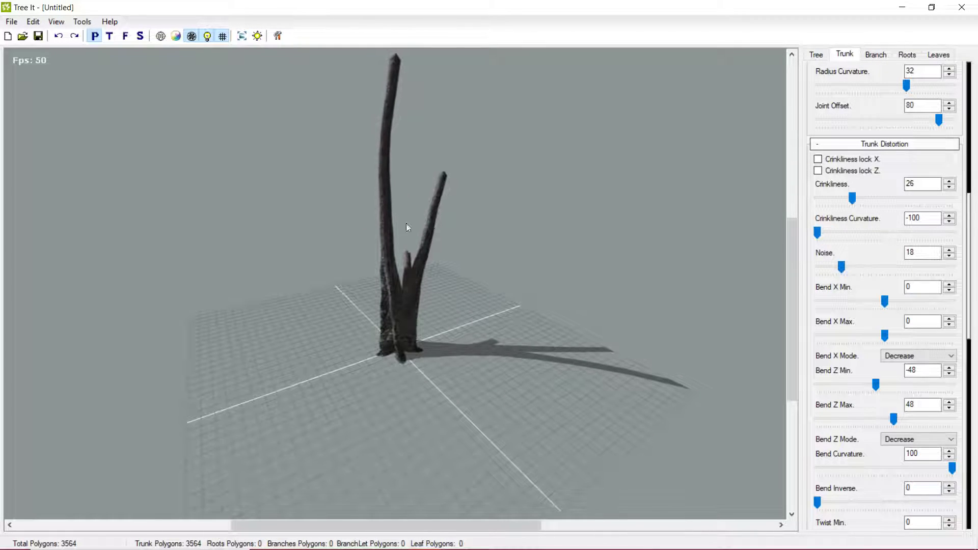
{"action": "left_click_drag", "start_coordinate": [408, 286], "coordinate": [512, 204]}
{"action": "scroll", "coordinate": [932, 314], "scroll_direction": "down", "scroll_amount": 3}
{"action": "scroll", "coordinate": [935, 321], "scroll_direction": "down", "scroll_amount": 3}
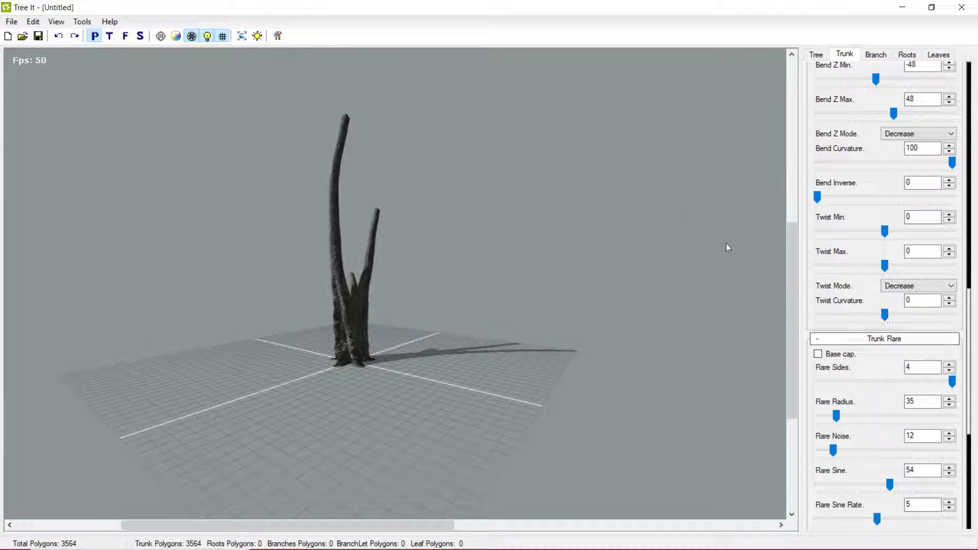
{"action": "scroll", "coordinate": [901, 362], "scroll_direction": "up", "scroll_amount": 9}
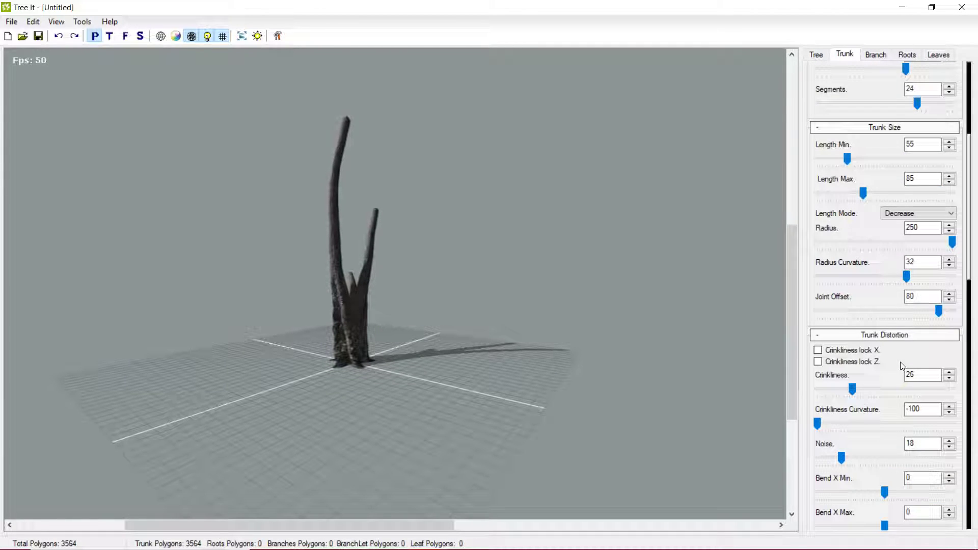
{"action": "scroll", "coordinate": [873, 366], "scroll_direction": "down", "scroll_amount": 1}
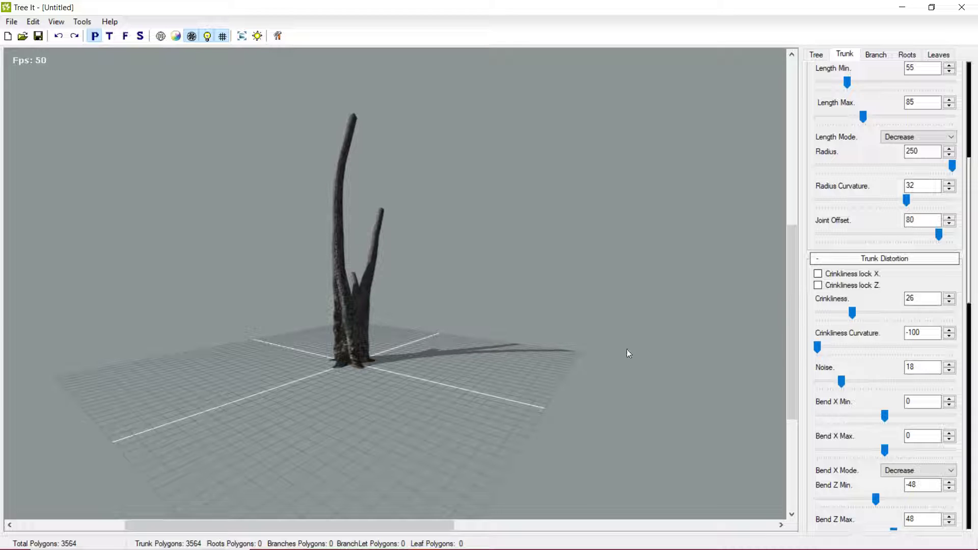
{"action": "scroll", "coordinate": [430, 316], "scroll_direction": "up", "scroll_amount": 4}
{"action": "scroll", "coordinate": [891, 352], "scroll_direction": "up", "scroll_amount": 1}
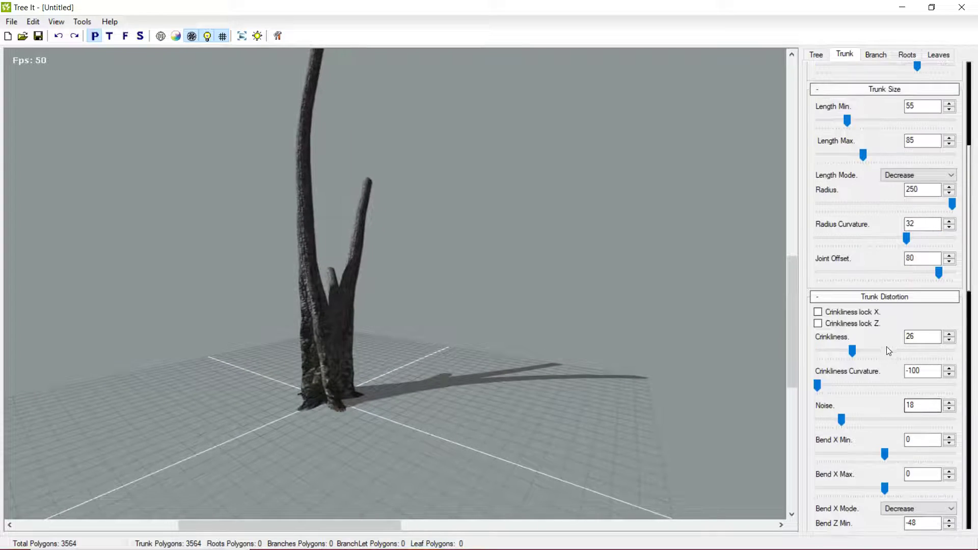
{"action": "scroll", "coordinate": [859, 343], "scroll_direction": "up", "scroll_amount": 1}
{"action": "scroll", "coordinate": [858, 342], "scroll_direction": "down", "scroll_amount": 14}
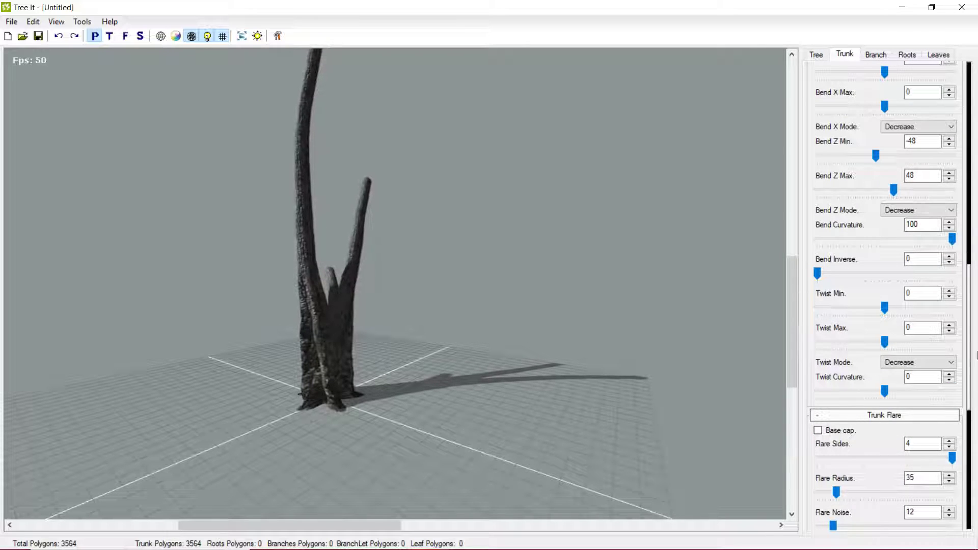
Twist the trunks with a Twist Min of -132 and a Twist Max of -12, after trying -120 and 180.
{"action": "left_click_drag", "start_coordinate": [510, 377], "coordinate": [326, 426]}
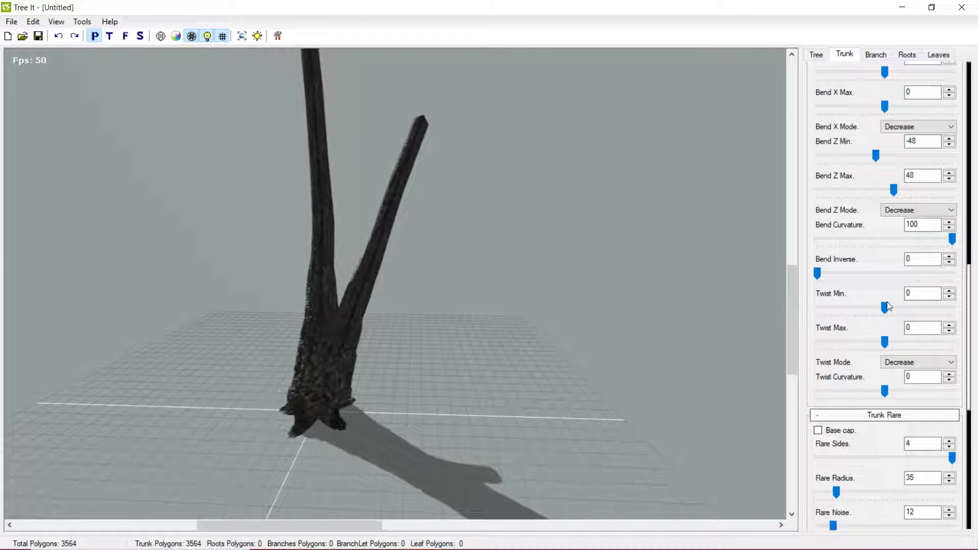
{"action": "left_click_drag", "start_coordinate": [888, 306], "coordinate": [865, 325]}
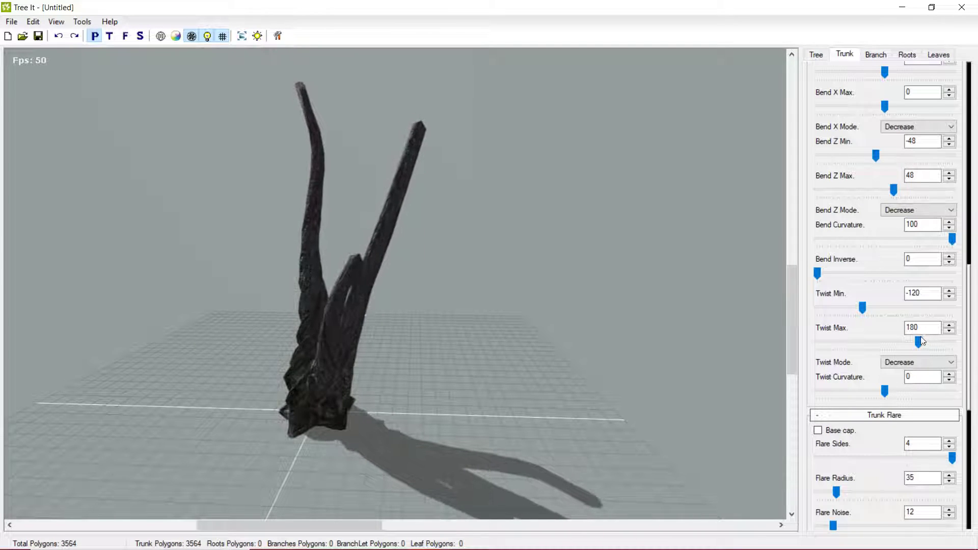
{"action": "left_click_drag", "start_coordinate": [922, 340], "coordinate": [887, 340]}
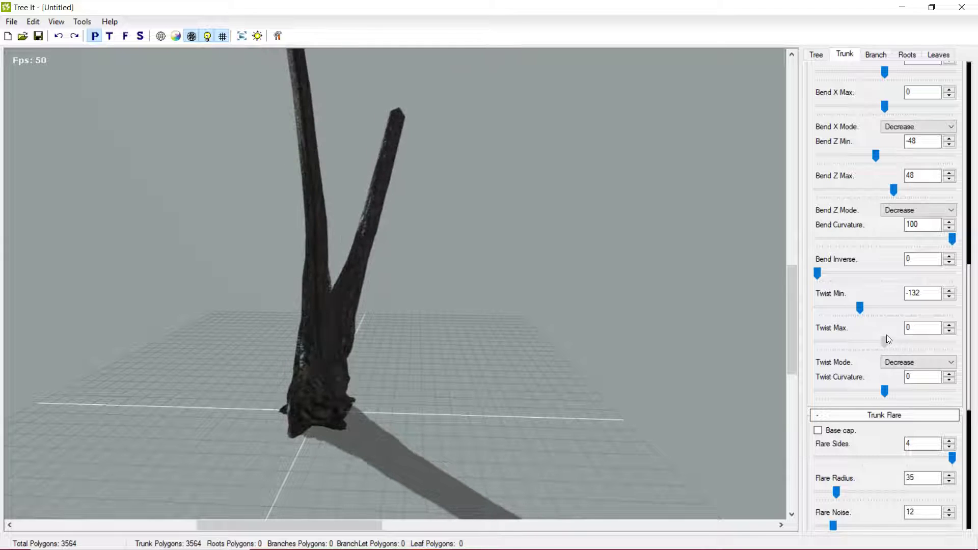
{"action": "left_click_drag", "start_coordinate": [521, 373], "coordinate": [742, 371]}
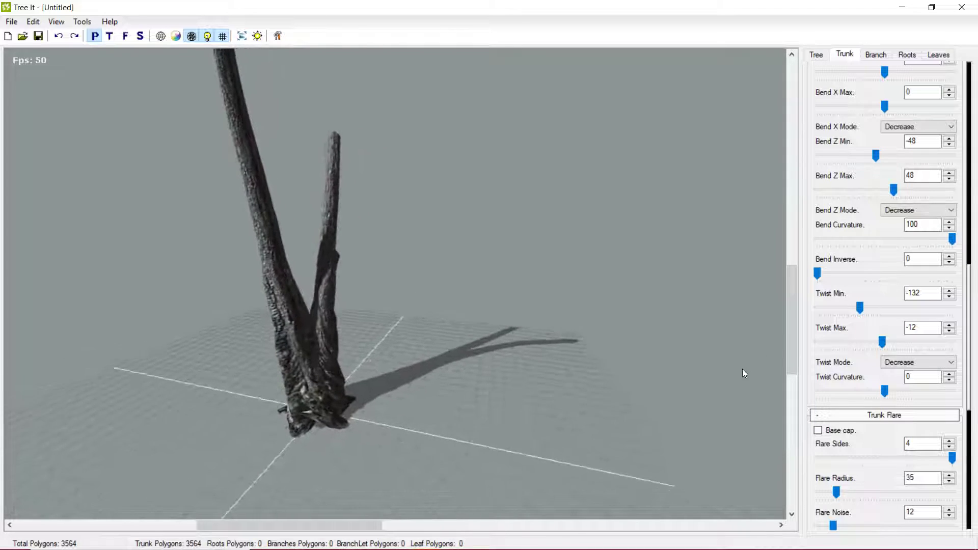
Adjust the trunk's Twist Min to -84 and check the twisted trunks from other angles.
{"action": "mouse_move", "coordinate": [863, 307]}
{"action": "left_mouse_down"}
{"action": "mouse_move", "coordinate": [881, 311]}
{"action": "mouse_move", "coordinate": [866, 308]}
{"action": "left_mouse_up"}
{"action": "left_click_drag", "start_coordinate": [257, 359], "coordinate": [336, 416]}
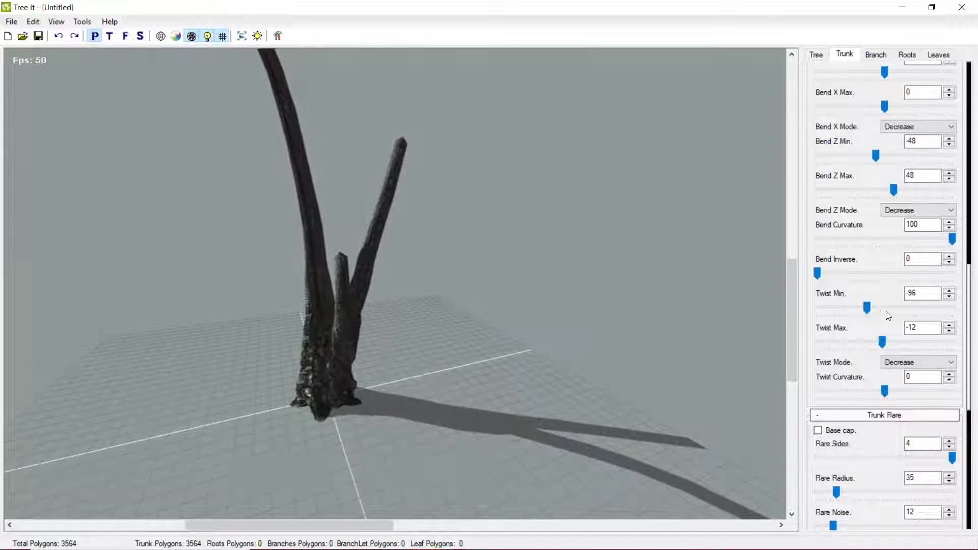
{"action": "mouse_move", "coordinate": [867, 310]}
{"action": "left_mouse_down"}
{"action": "mouse_move", "coordinate": [879, 315]}
{"action": "mouse_move", "coordinate": [869, 314]}
{"action": "left_mouse_up"}
{"action": "left_click_drag", "start_coordinate": [703, 444], "coordinate": [448, 313]}
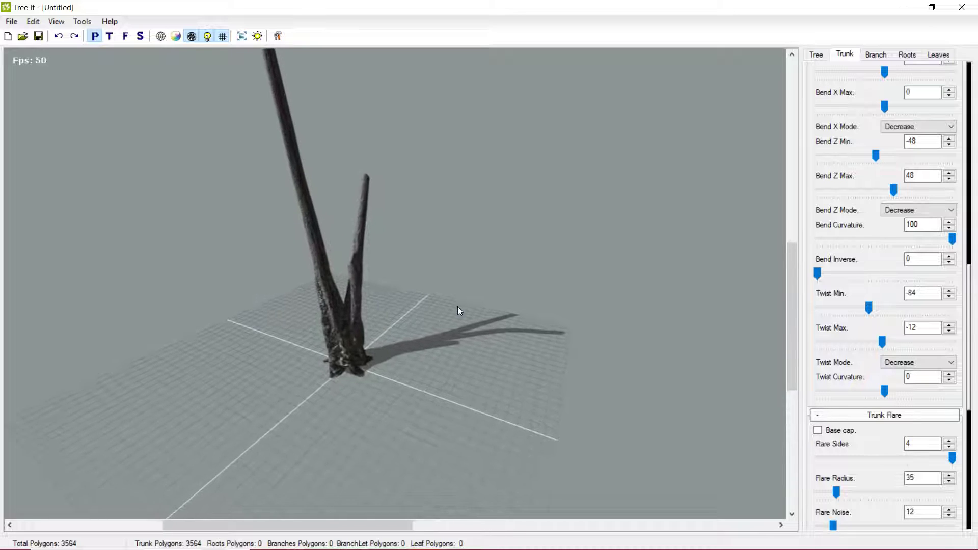
Try the Randomize and Increase twist modes and a Twist Curvature of 100 on the trunks.
{"action": "scroll", "coordinate": [448, 314], "scroll_direction": "up", "scroll_amount": 2}
{"action": "left_click_drag", "start_coordinate": [907, 387], "coordinate": [889, 447]}
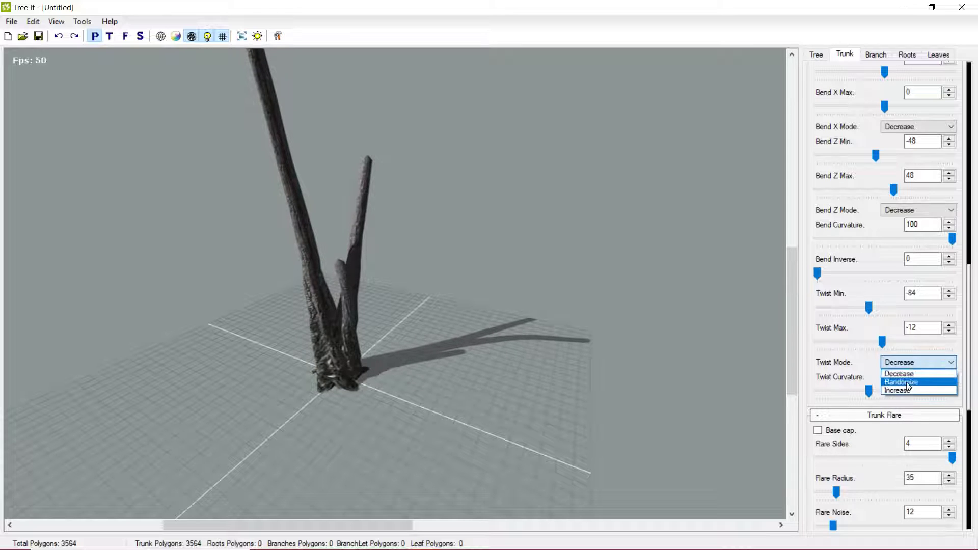
{"action": "left_click", "coordinate": [902, 382]}
{"action": "left_click_drag", "start_coordinate": [870, 389], "coordinate": [828, 390]}
{"action": "left_click", "coordinate": [902, 391]}
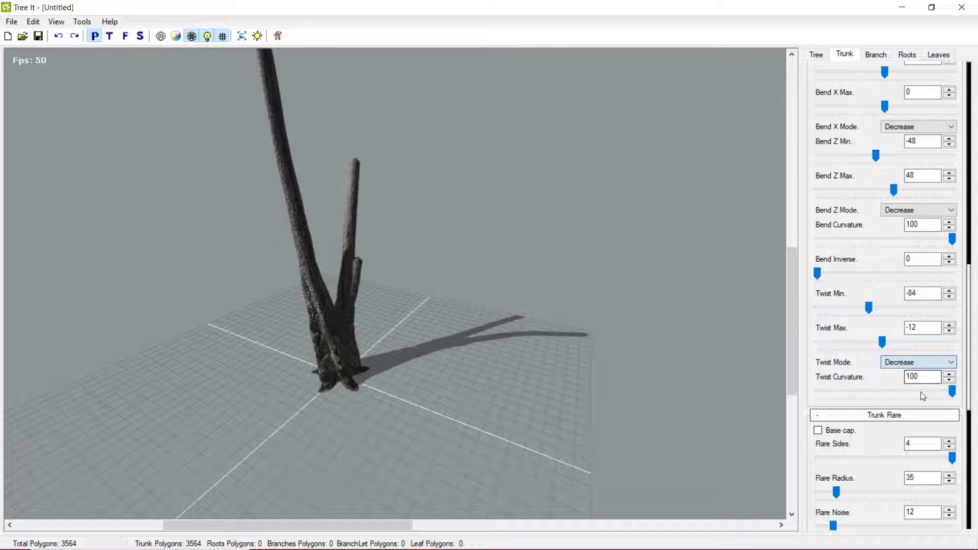
{"action": "double_click", "coordinate": [935, 381]}
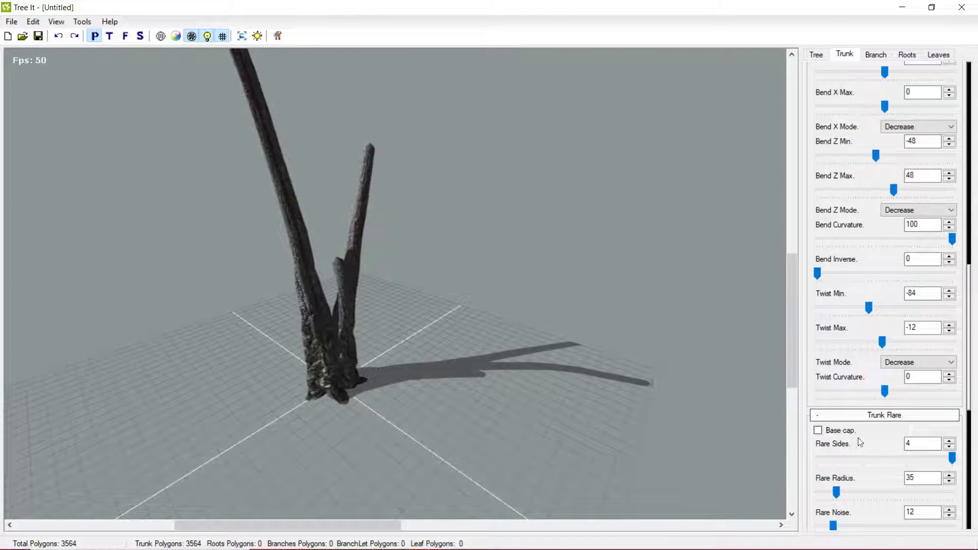
Apply a Sine of 32 to the trunks along Z and check the wavy shape from another angle.
{"action": "scroll", "coordinate": [861, 443], "scroll_direction": "down", "scroll_amount": 5}
{"action": "scroll", "coordinate": [819, 436], "scroll_direction": "down", "scroll_amount": 5}
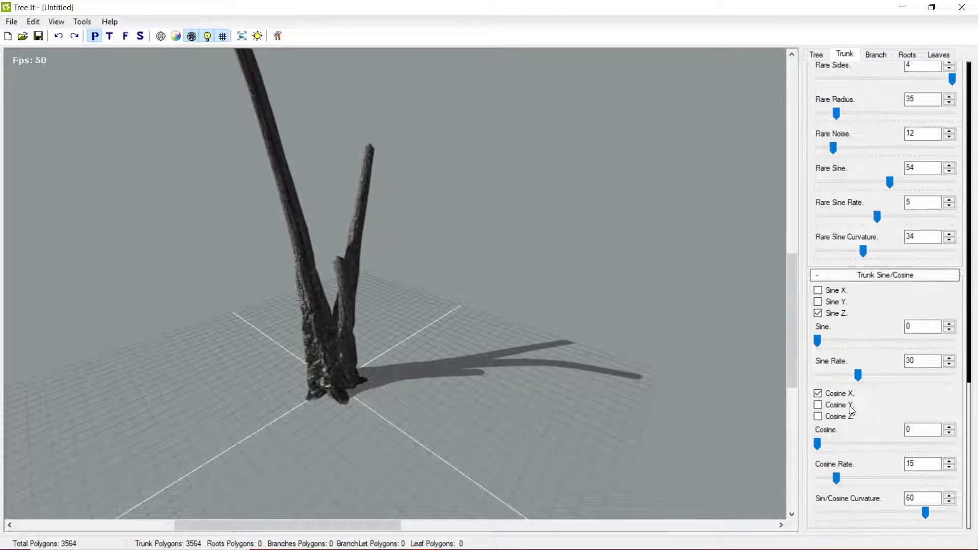
{"action": "left_click_drag", "start_coordinate": [838, 340], "coordinate": [863, 340]}
{"action": "scroll", "coordinate": [600, 321], "scroll_direction": "down", "scroll_amount": 2}
{"action": "left_click_drag", "start_coordinate": [430, 282], "coordinate": [631, 290]}
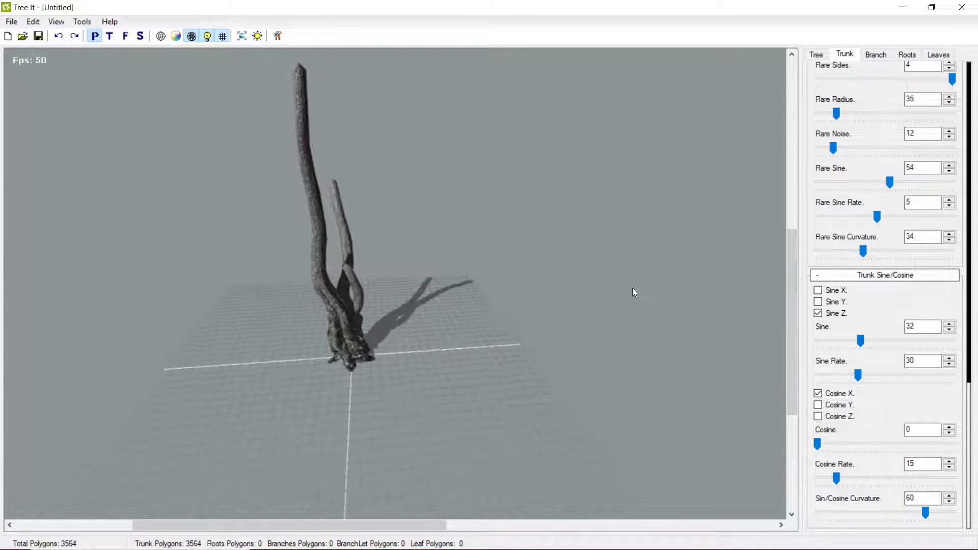
Reset the trunk's Twist Min and Twist Max to 0 and set its Sine to 22.
{"action": "scroll", "coordinate": [870, 229], "scroll_direction": "up", "scroll_amount": 5}
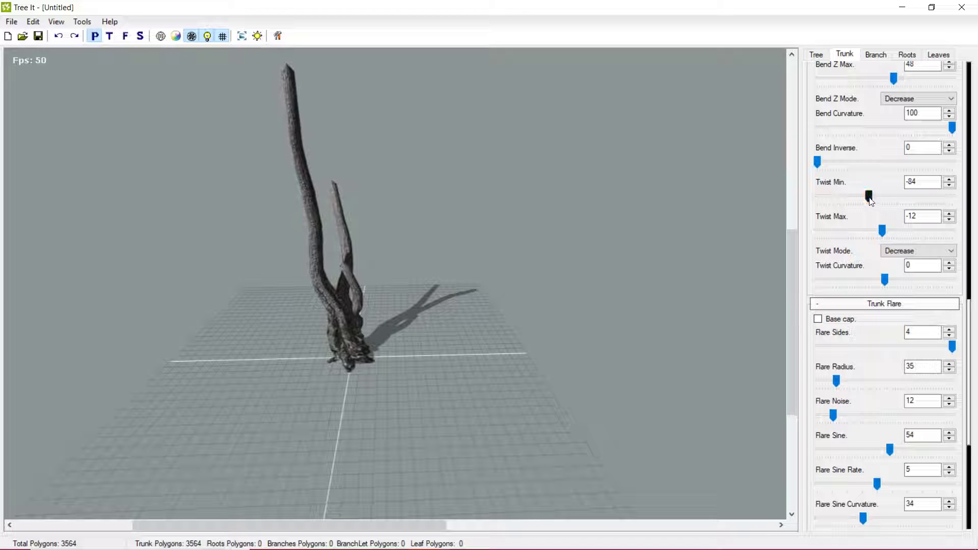
{"action": "left_click_drag", "start_coordinate": [885, 199], "coordinate": [885, 197]}
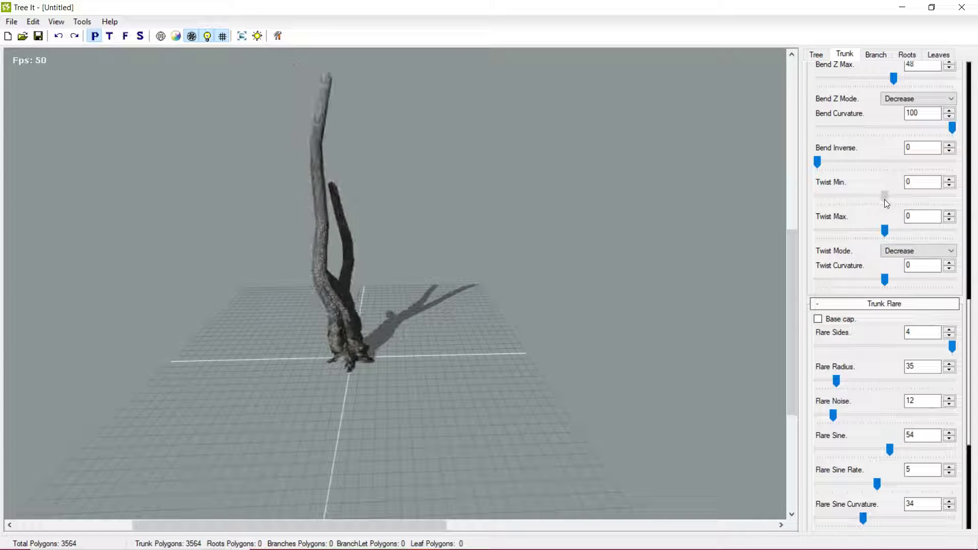
{"action": "left_click_drag", "start_coordinate": [417, 295], "coordinate": [701, 365]}
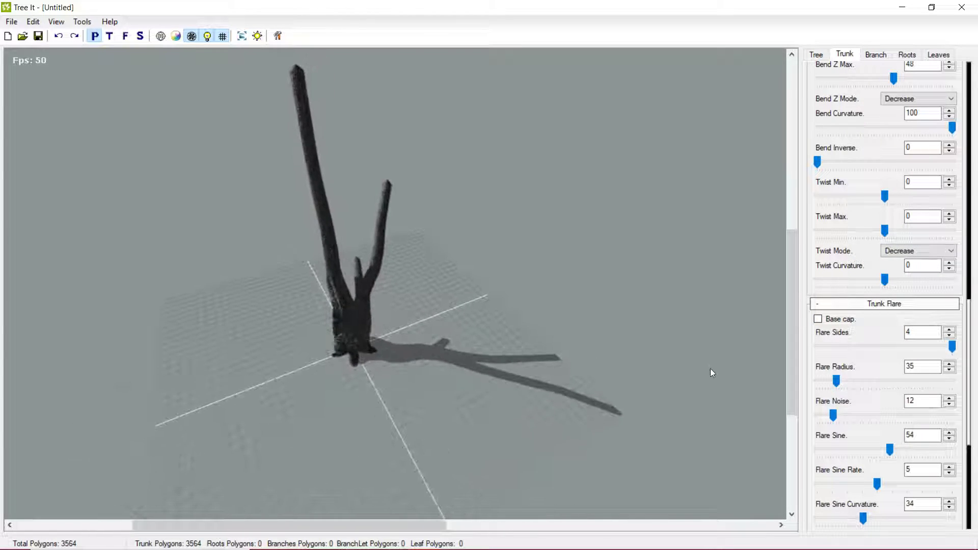
{"action": "scroll", "coordinate": [858, 403], "scroll_direction": "down", "scroll_amount": 5}
{"action": "mouse_move", "coordinate": [861, 416]}
{"action": "left_mouse_down"}
{"action": "mouse_move", "coordinate": [814, 416]}
{"action": "mouse_move", "coordinate": [848, 410]}
{"action": "left_mouse_up"}
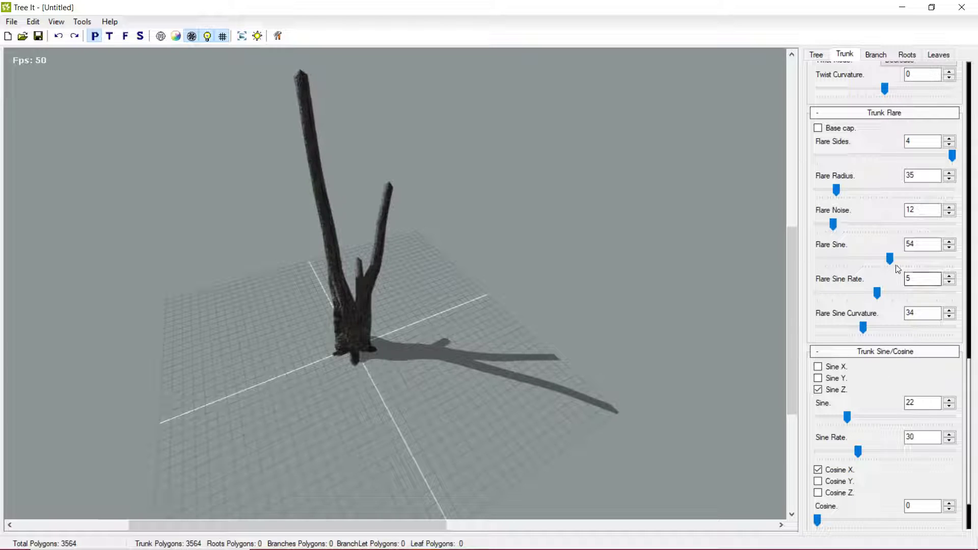
Set the trunk's Twist Min to -48 and Twist Max to -24, and check the trunks from other angles.
{"action": "scroll", "coordinate": [890, 238], "scroll_direction": "up", "scroll_amount": 1}
{"action": "scroll", "coordinate": [891, 239], "scroll_direction": "up", "scroll_amount": 2}
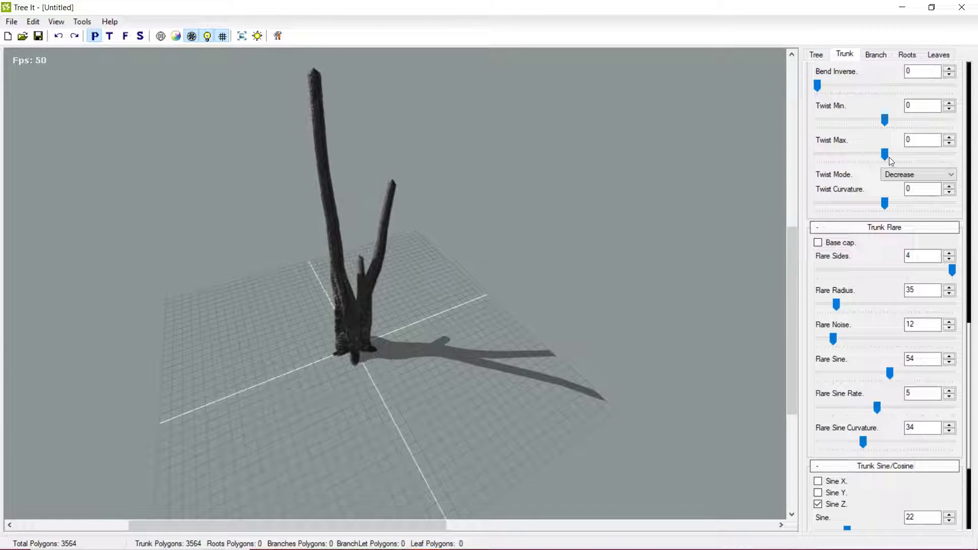
{"action": "left_click_drag", "start_coordinate": [890, 160], "coordinate": [882, 159]}
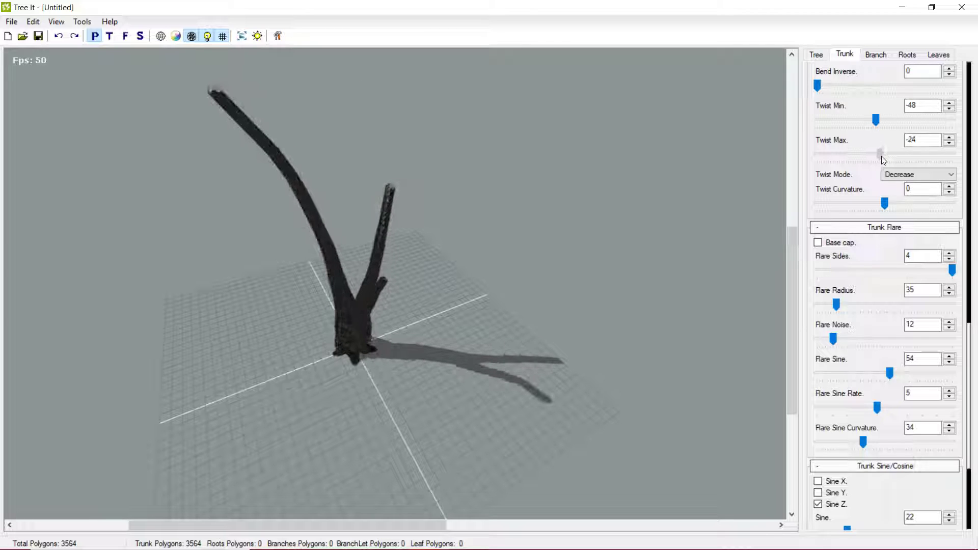
{"action": "left_click_drag", "start_coordinate": [676, 207], "coordinate": [332, 378]}
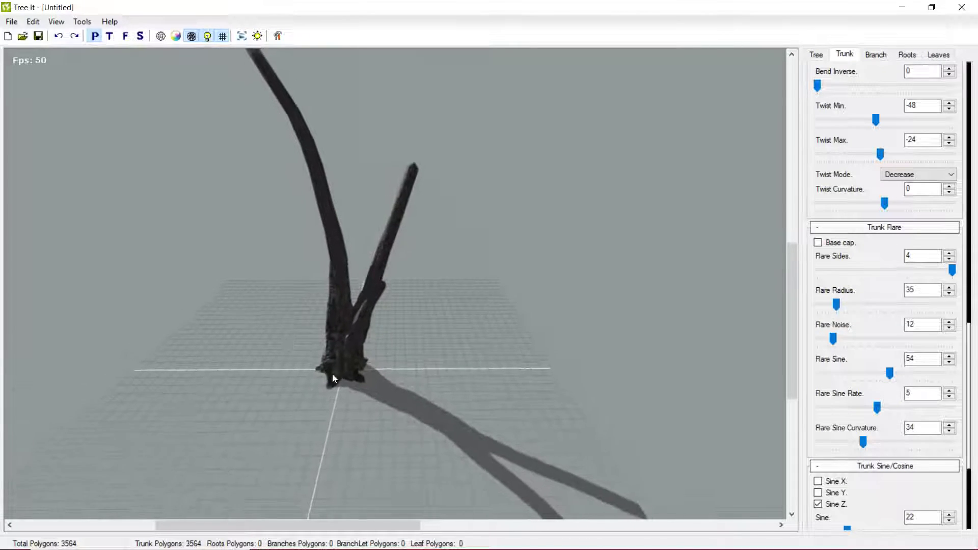
{"action": "scroll", "coordinate": [836, 142], "scroll_direction": "up", "scroll_amount": 1}
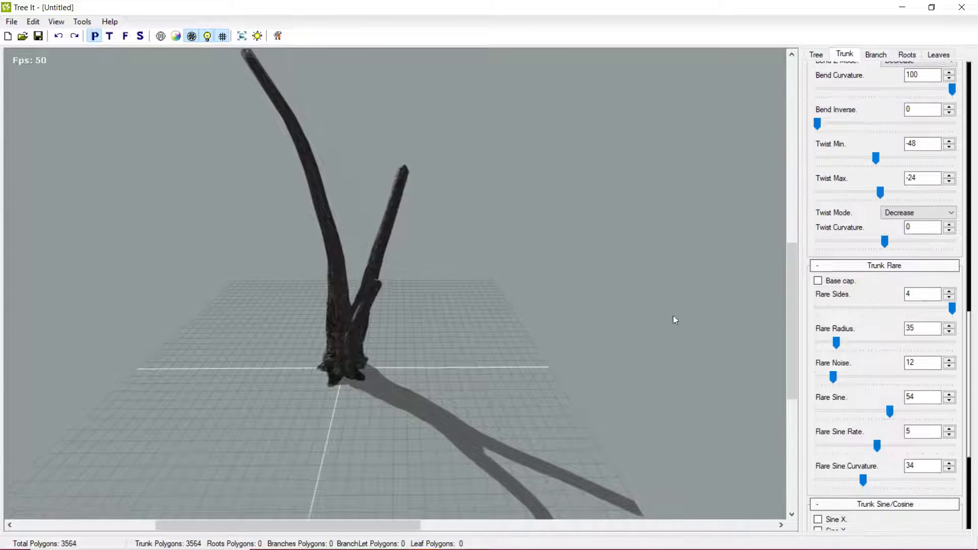
{"action": "scroll", "coordinate": [311, 219], "scroll_direction": "down", "scroll_amount": 2}
{"action": "scroll", "coordinate": [511, 290], "scroll_direction": "up", "scroll_amount": 2}
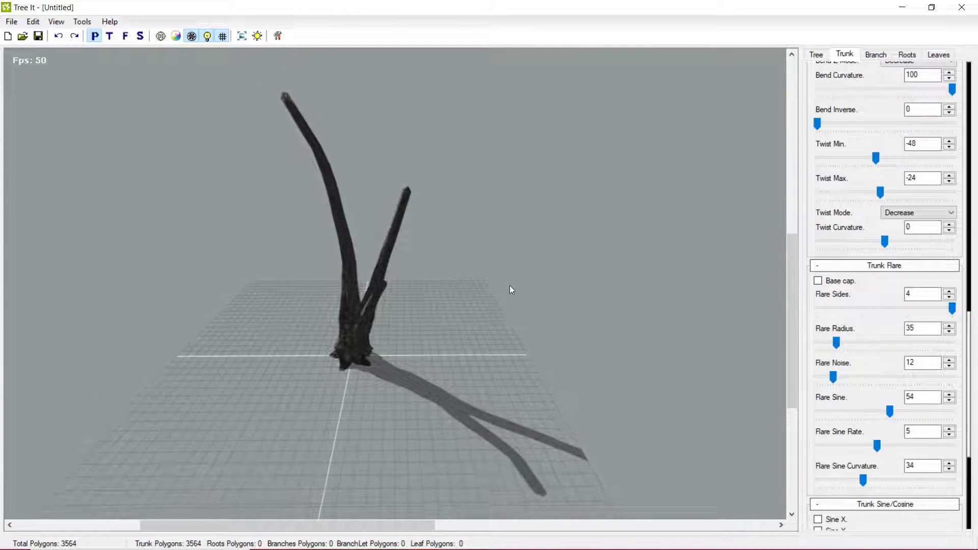
Shorten the trunks by setting Length Max to 60 and Length Min to 50.
{"action": "scroll", "coordinate": [882, 298], "scroll_direction": "up", "scroll_amount": 6}
{"action": "scroll", "coordinate": [872, 304], "scroll_direction": "up", "scroll_amount": 10}
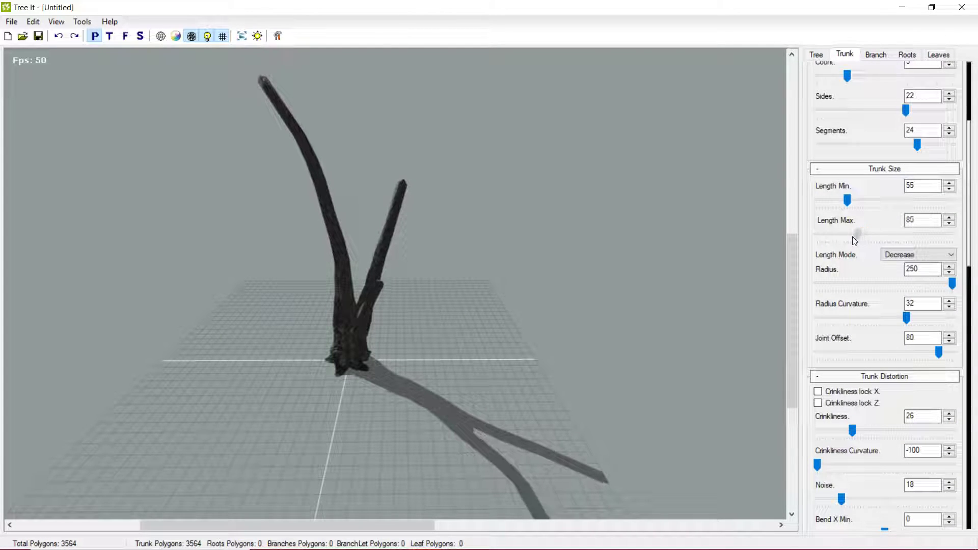
{"action": "left_click_drag", "start_coordinate": [855, 240], "coordinate": [851, 240]}
{"action": "left_click_drag", "start_coordinate": [838, 202], "coordinate": [845, 201]}
{"action": "left_click_drag", "start_coordinate": [549, 289], "coordinate": [495, 257]}
Try the Increase twist mode and a different Cosine amount on the trunks.
{"action": "scroll", "coordinate": [494, 256], "scroll_direction": "up", "scroll_amount": 2}
{"action": "scroll", "coordinate": [892, 294], "scroll_direction": "down", "scroll_amount": 6}
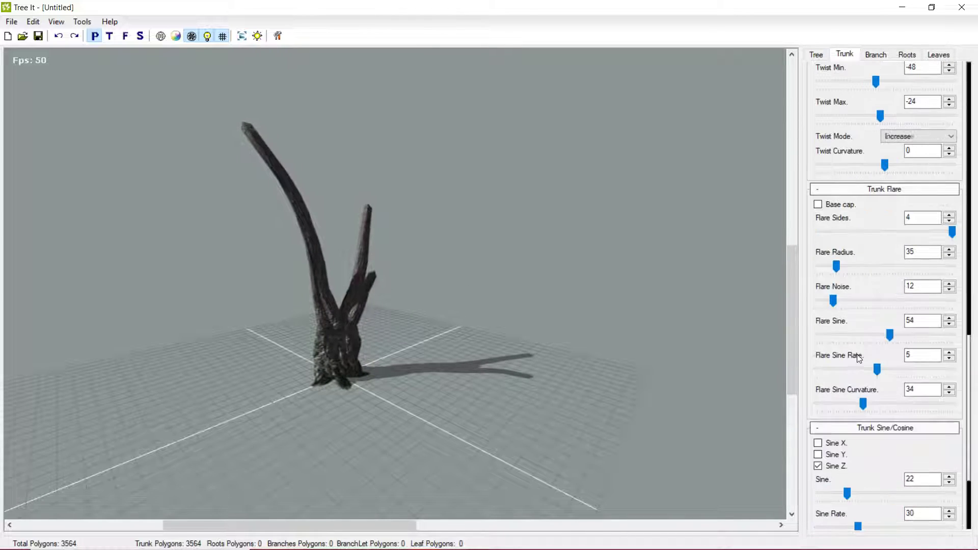
{"action": "scroll", "coordinate": [860, 358], "scroll_direction": "down", "scroll_amount": 3}
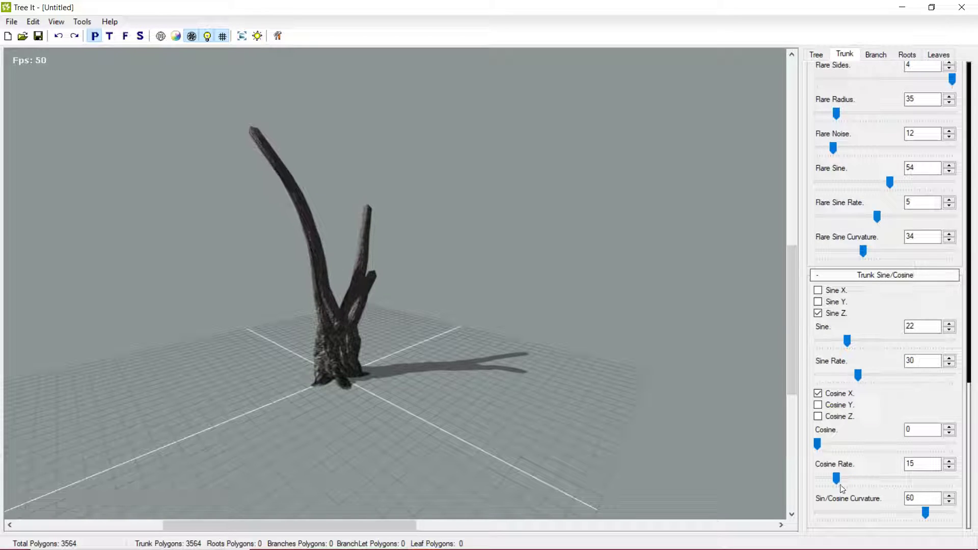
{"action": "left_click_drag", "start_coordinate": [837, 442], "coordinate": [856, 444]}
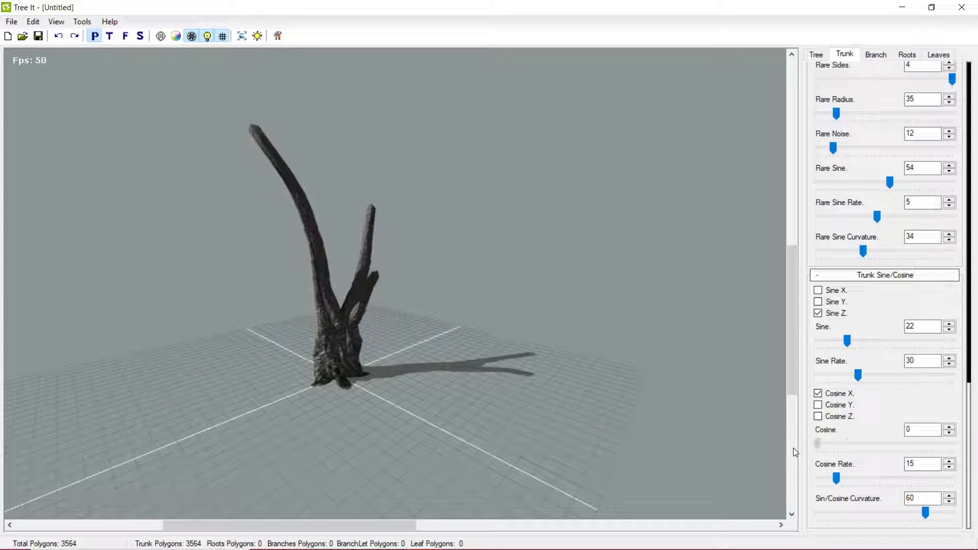
Try the Branchlet Step 180 branch preset, inspect its branches up close, and return to the default preset.
{"action": "left_click", "coordinate": [875, 55]}
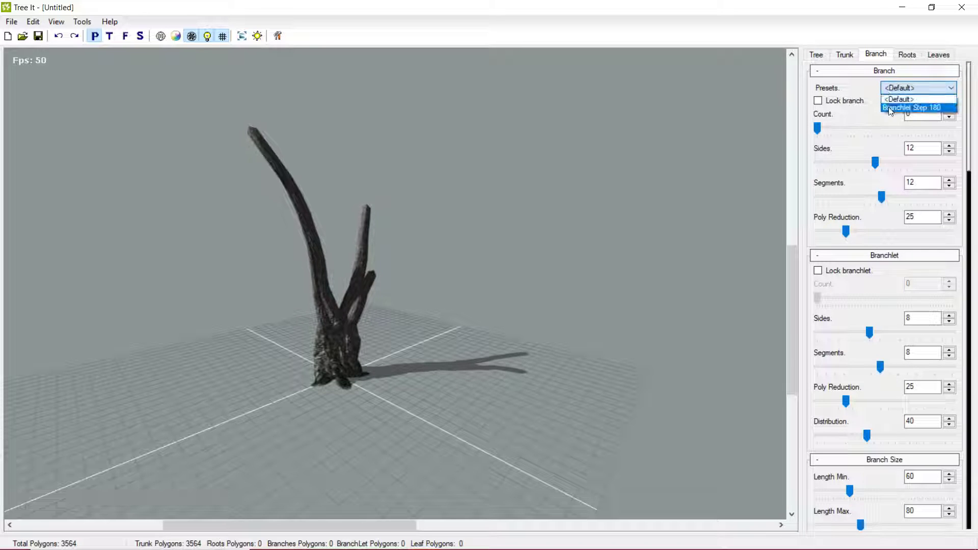
{"action": "left_click", "coordinate": [890, 109]}
{"action": "scroll", "coordinate": [408, 328], "scroll_direction": "up", "scroll_amount": 10}
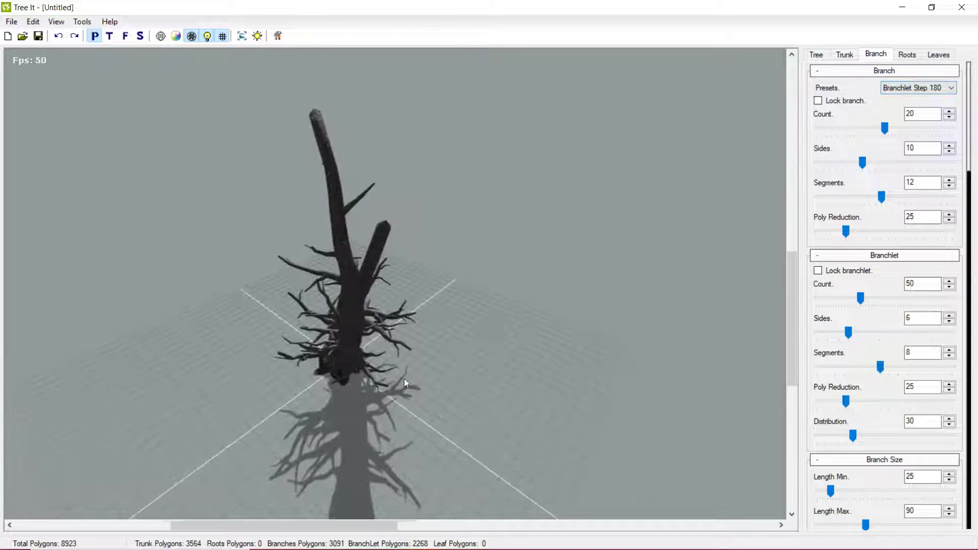
{"action": "left_click_drag", "start_coordinate": [497, 334], "coordinate": [876, 293]}
{"action": "left_click_drag", "start_coordinate": [404, 415], "coordinate": [759, 300]}
{"action": "scroll", "coordinate": [674, 301], "scroll_direction": "up", "scroll_amount": 3}
{"action": "scroll", "coordinate": [675, 306], "scroll_direction": "down", "scroll_amount": 3}
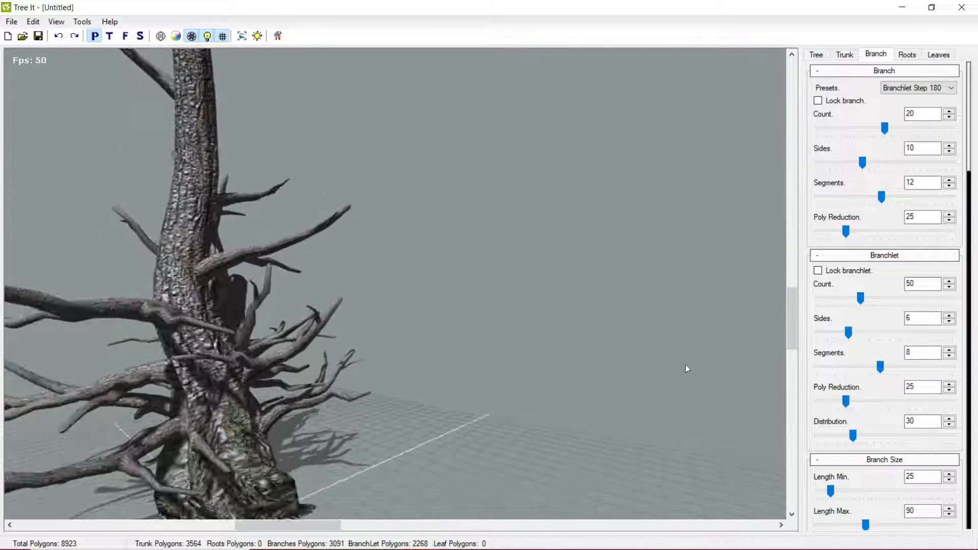
{"action": "left_click_drag", "start_coordinate": [690, 368], "coordinate": [144, 454]}
{"action": "scroll", "coordinate": [530, 306], "scroll_direction": "down", "scroll_amount": 3}
{"action": "left_click_drag", "start_coordinate": [546, 287], "coordinate": [902, 111]}
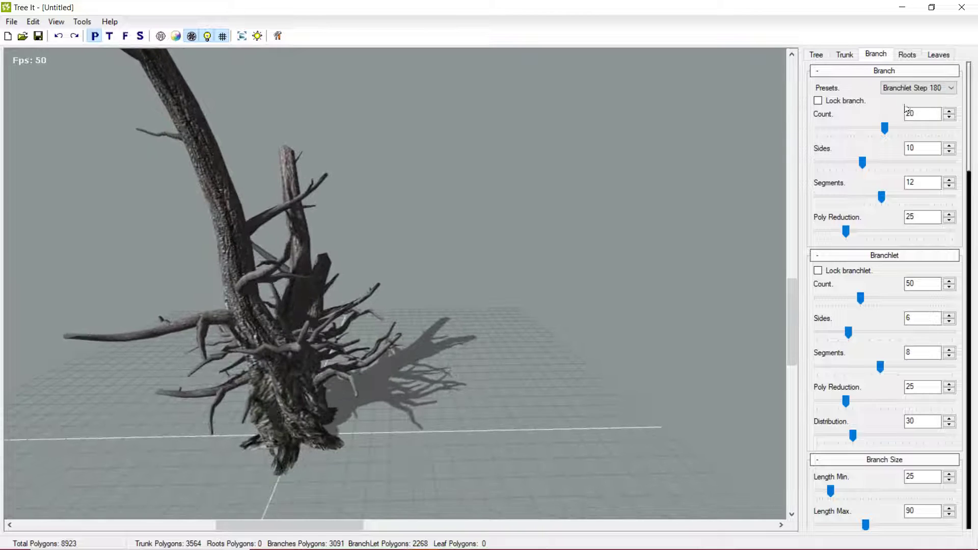
{"action": "left_click", "coordinate": [926, 97]}
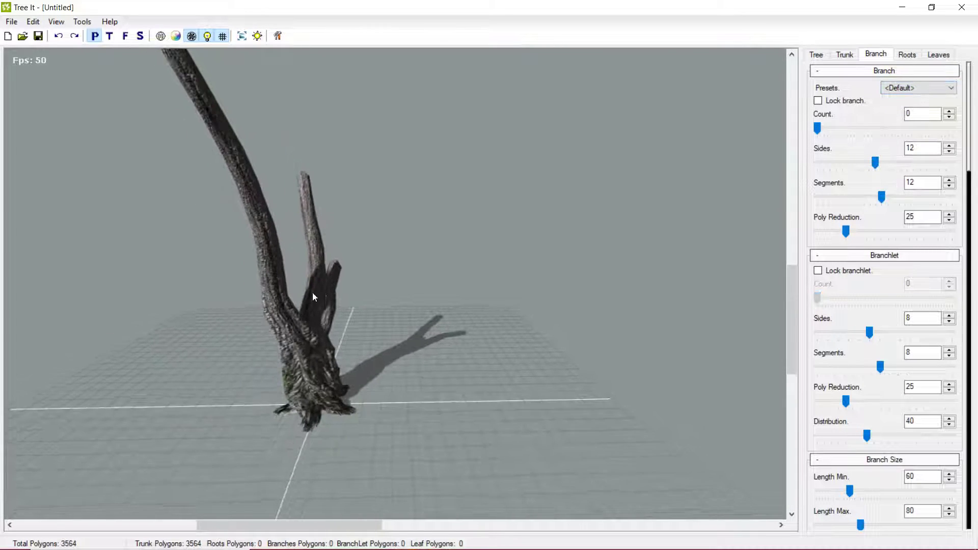
Add branches to the trunks with a branch Count of 10, after trying 35.
{"action": "left_click_drag", "start_coordinate": [554, 256], "coordinate": [652, 264]}
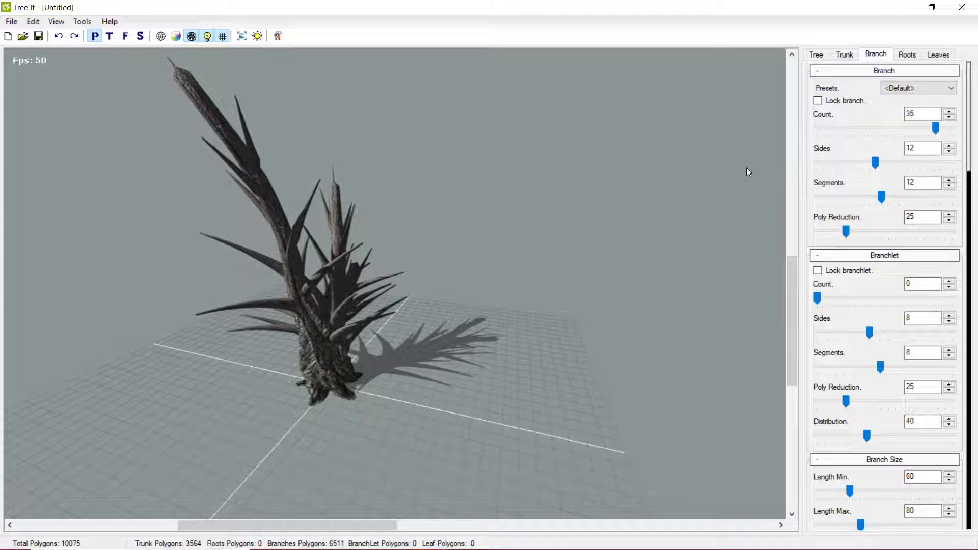
{"action": "left_click_drag", "start_coordinate": [638, 219], "coordinate": [609, 175]}
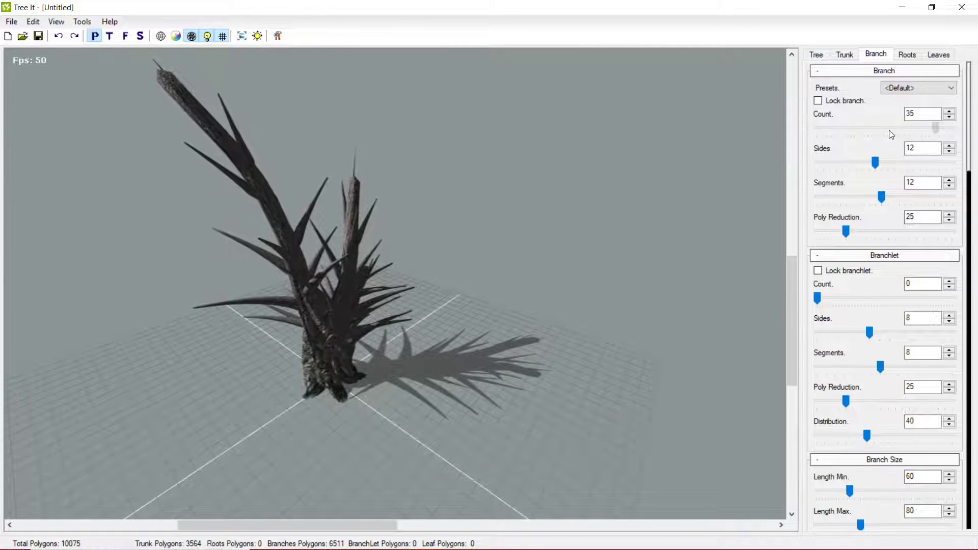
{"action": "left_click_drag", "start_coordinate": [854, 133], "coordinate": [851, 134]}
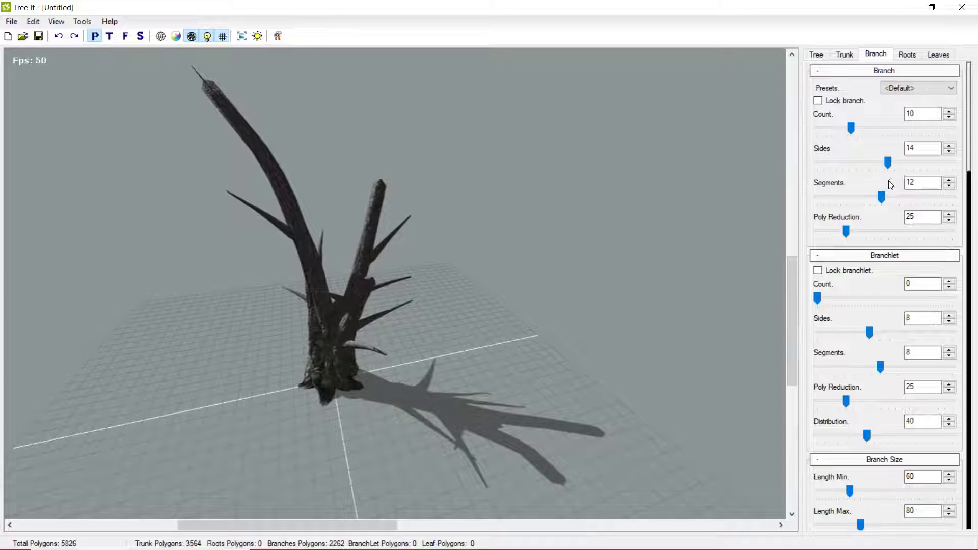
Set the branch Sides to 9 and Segments to 7, and inspect the branches up close.
{"action": "left_click_drag", "start_coordinate": [903, 163], "coordinate": [905, 164]}
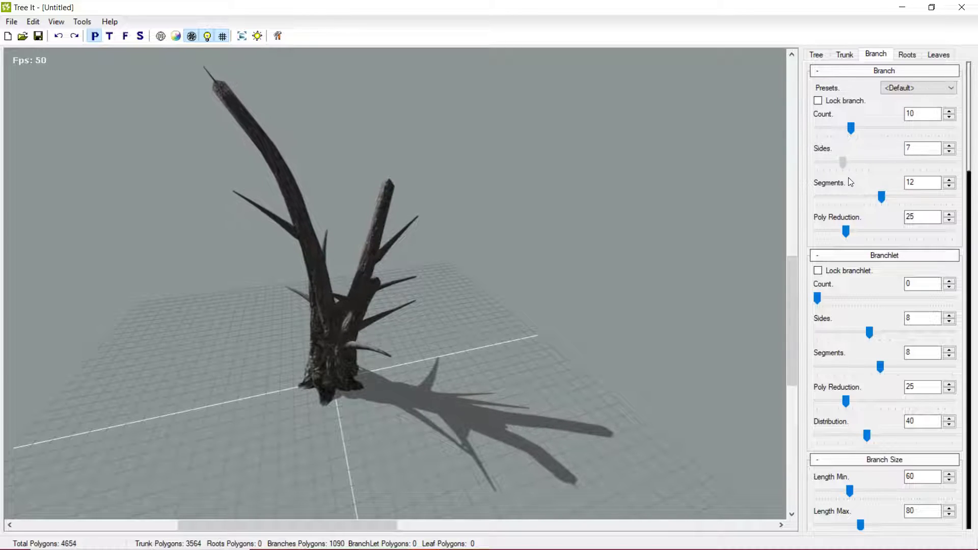
{"action": "mouse_move", "coordinate": [850, 182]}
{"action": "left_mouse_down"}
{"action": "mouse_move", "coordinate": [841, 185]}
{"action": "mouse_move", "coordinate": [880, 194]}
{"action": "mouse_move", "coordinate": [844, 196]}
{"action": "mouse_move", "coordinate": [852, 196]}
{"action": "left_mouse_up"}
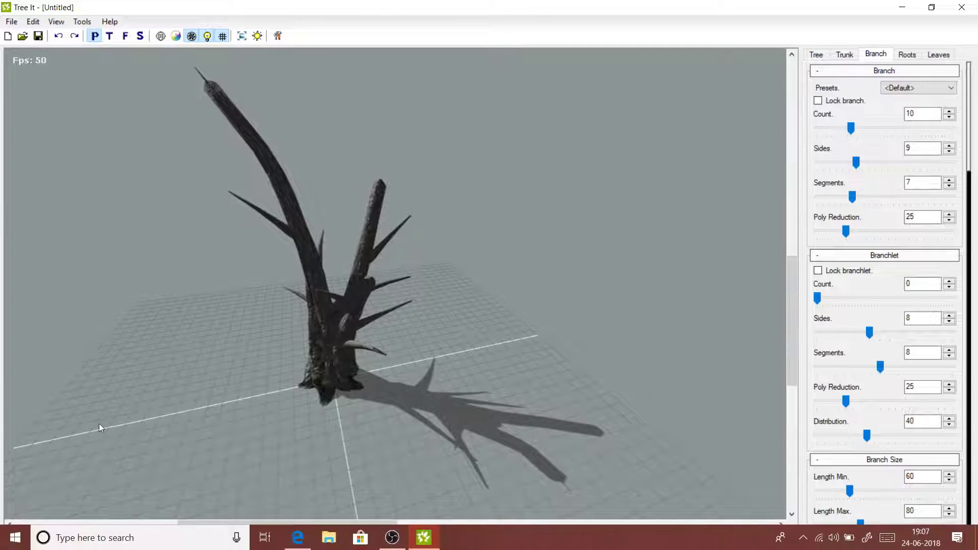
{"action": "scroll", "coordinate": [282, 339], "scroll_direction": "up", "scroll_amount": 1}
{"action": "scroll", "coordinate": [283, 338], "scroll_direction": "up", "scroll_amount": 5}
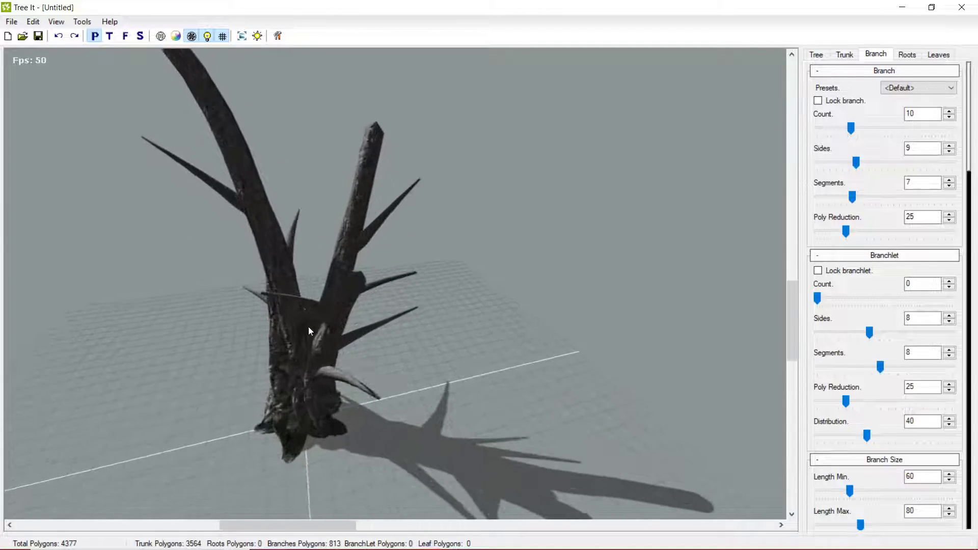
{"action": "left_click_drag", "start_coordinate": [463, 275], "coordinate": [686, 175]}
Review the trunk's mesh, size and distortion settings and examine the branched trunks from another angle.
{"action": "left_click", "coordinate": [845, 54]}
{"action": "scroll", "coordinate": [888, 156], "scroll_direction": "up", "scroll_amount": 15}
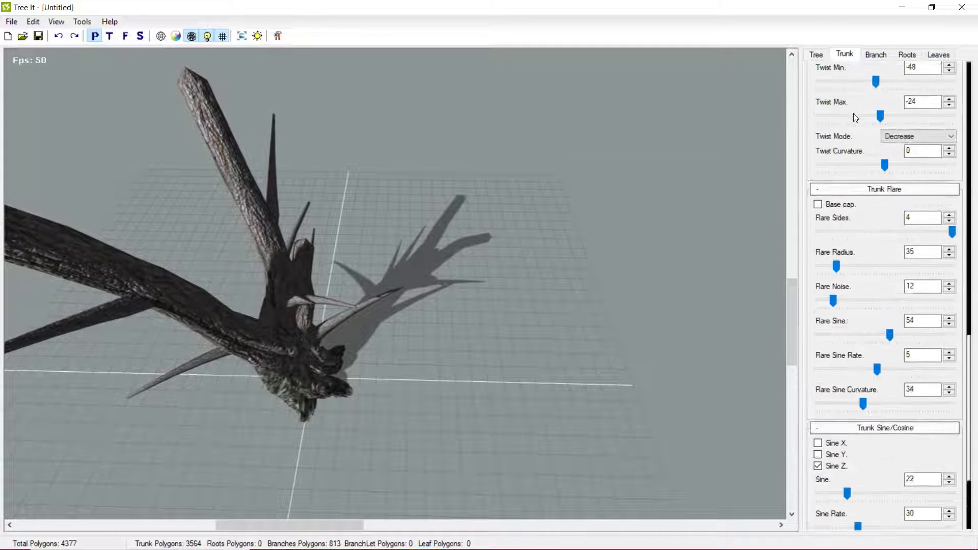
{"action": "scroll", "coordinate": [888, 156], "scroll_direction": "up", "scroll_amount": 8}
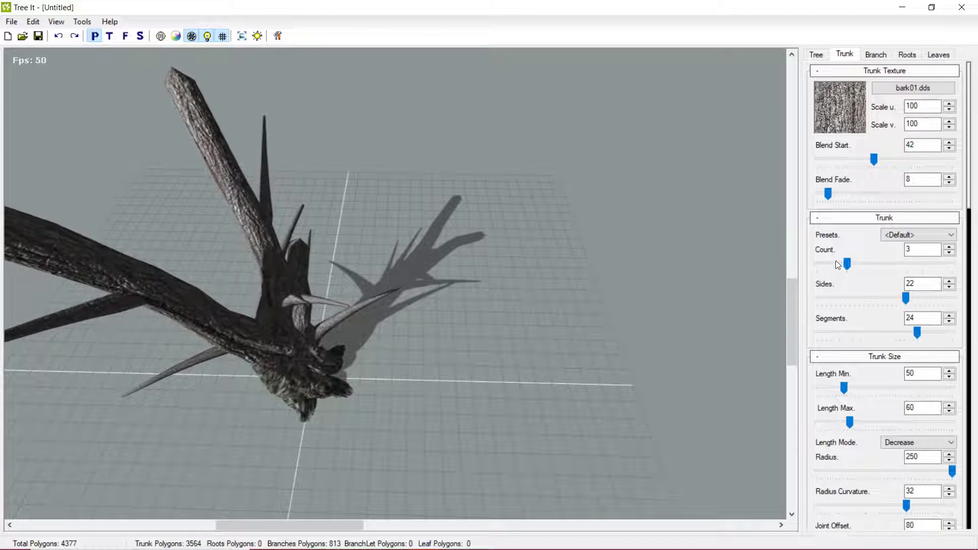
{"action": "left_click_drag", "start_coordinate": [906, 297], "coordinate": [907, 298]}
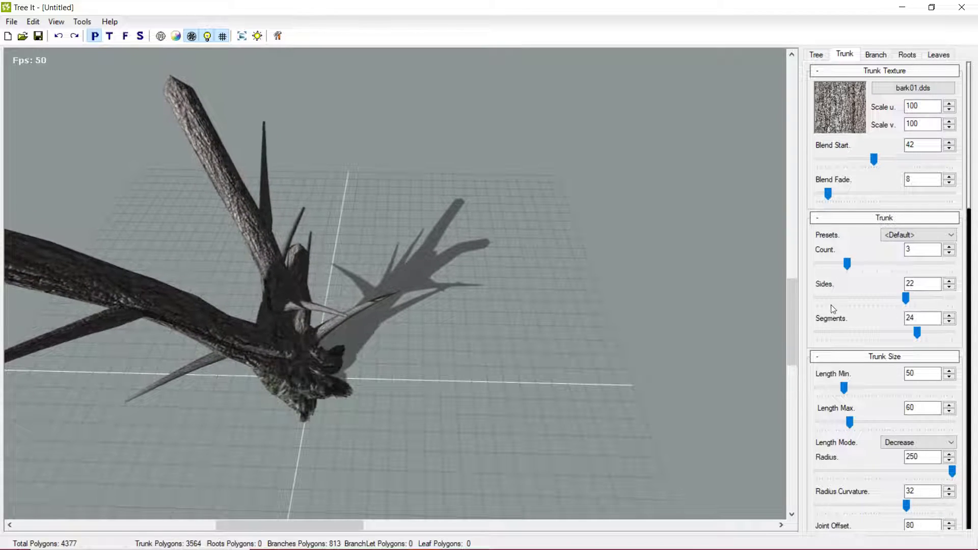
{"action": "left_click_drag", "start_coordinate": [329, 213], "coordinate": [805, 178]}
{"action": "scroll", "coordinate": [869, 236], "scroll_direction": "down", "scroll_amount": 5}
{"action": "scroll", "coordinate": [851, 233], "scroll_direction": "down", "scroll_amount": 3}
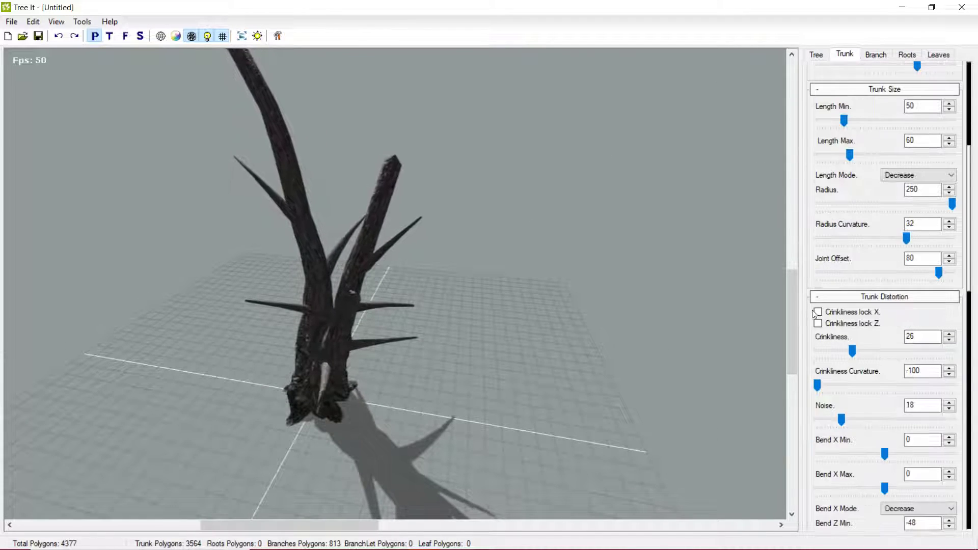
{"action": "mouse_move", "coordinate": [818, 386]}
{"action": "left_mouse_down"}
{"action": "mouse_move", "coordinate": [873, 380]}
{"action": "mouse_move", "coordinate": [815, 394]}
{"action": "left_mouse_up"}
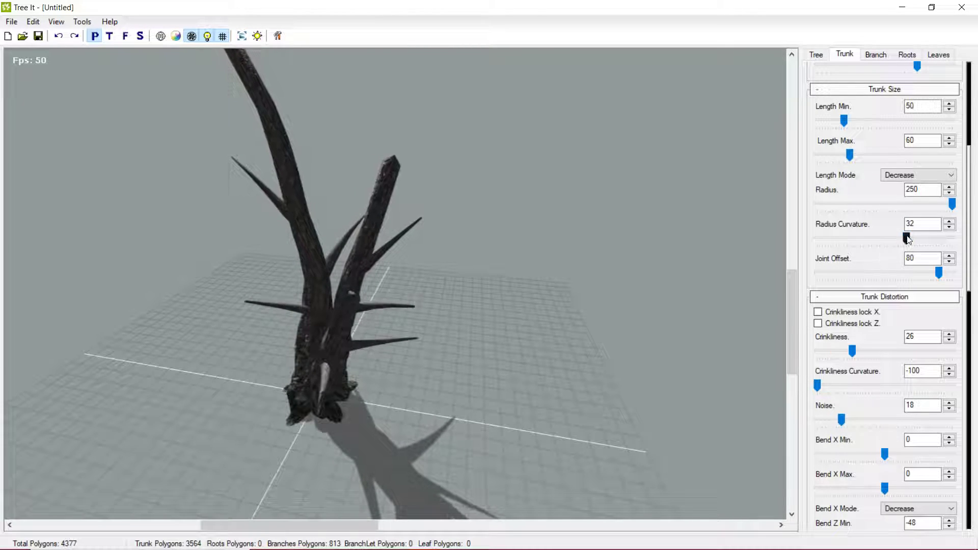
Taper the trunks with a Radius Curvature of 88 and check the shape from another angle.
{"action": "left_click_drag", "start_coordinate": [906, 238], "coordinate": [946, 240]}
{"action": "left_click_drag", "start_coordinate": [326, 306], "coordinate": [625, 230]}
{"action": "scroll", "coordinate": [629, 230], "scroll_direction": "down", "scroll_amount": 2}
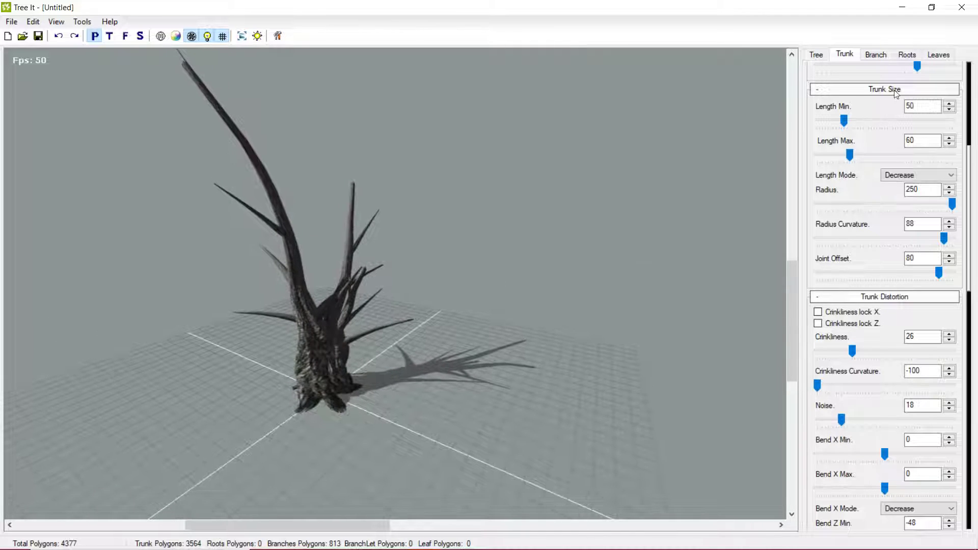
Add branchlets to the branches with a branchlet Count of 27 and a Poly Reduction of 100.
{"action": "left_click", "coordinate": [872, 54]}
{"action": "left_click_drag", "start_coordinate": [142, 170], "coordinate": [209, 221]}
{"action": "left_click_drag", "start_coordinate": [186, 278], "coordinate": [243, 152]}
{"action": "left_click_drag", "start_coordinate": [428, 225], "coordinate": [683, 185]}
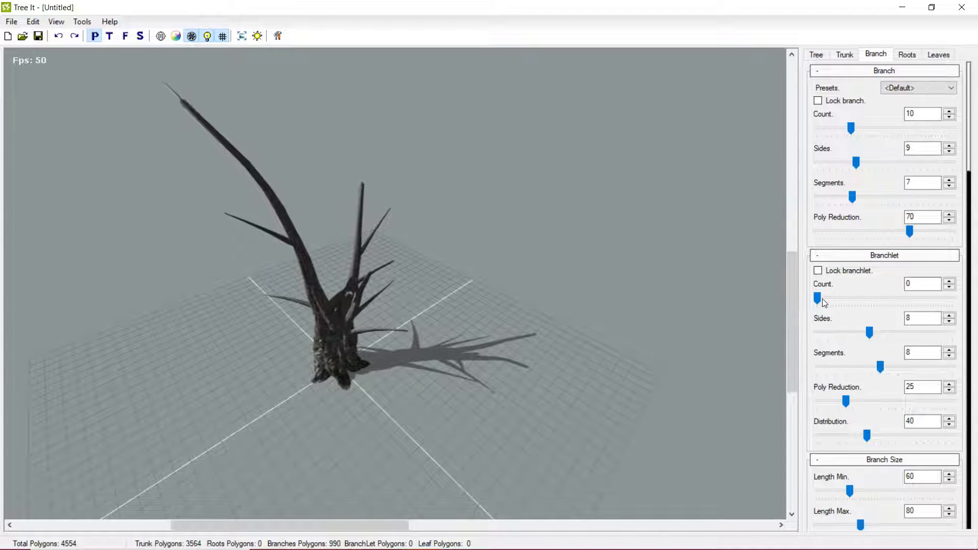
{"action": "left_click_drag", "start_coordinate": [828, 301], "coordinate": [845, 304]}
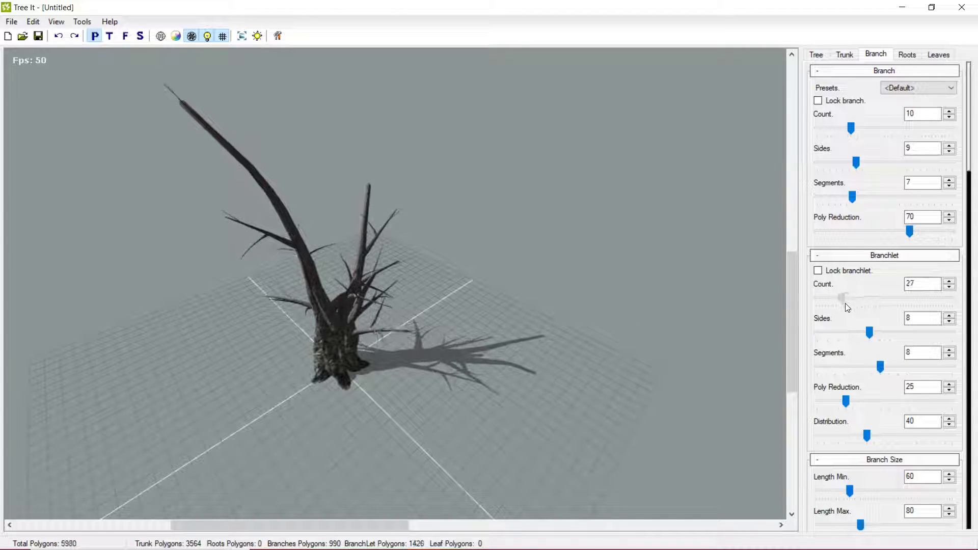
{"action": "left_click_drag", "start_coordinate": [743, 330], "coordinate": [586, 122]}
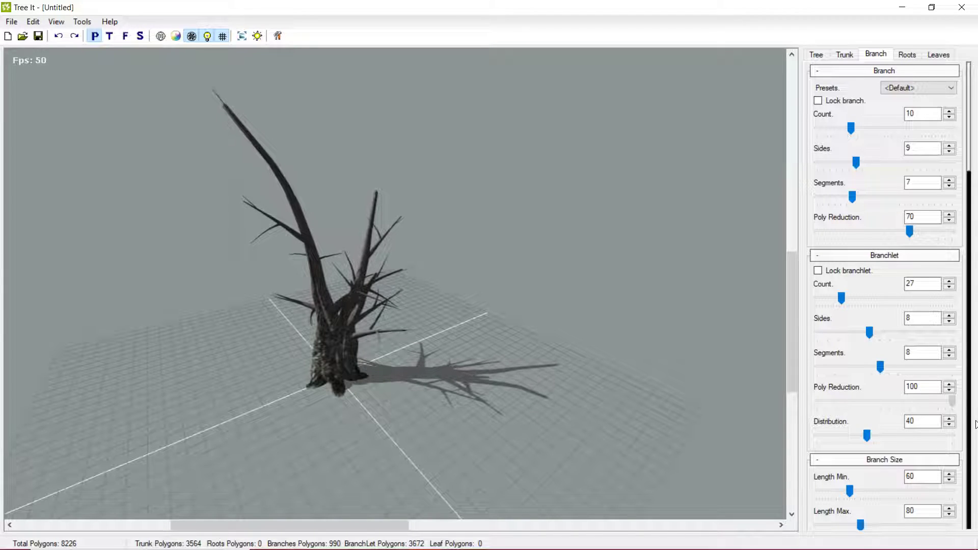
Set the branchlet Sides to 5 and Segments to 4, and inspect the tree from different angles.
{"action": "scroll", "coordinate": [267, 252], "scroll_direction": "up", "scroll_amount": 3}
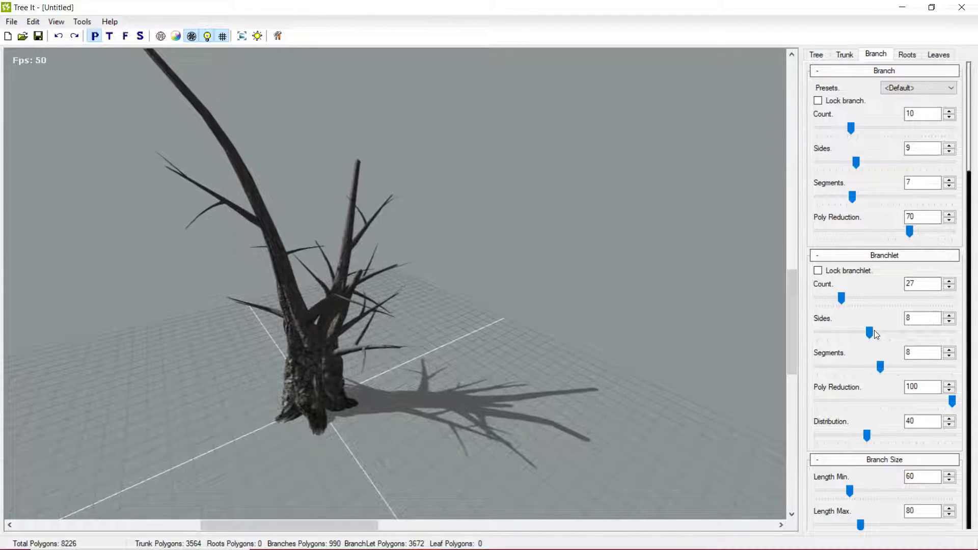
{"action": "left_click_drag", "start_coordinate": [861, 334], "coordinate": [837, 335]}
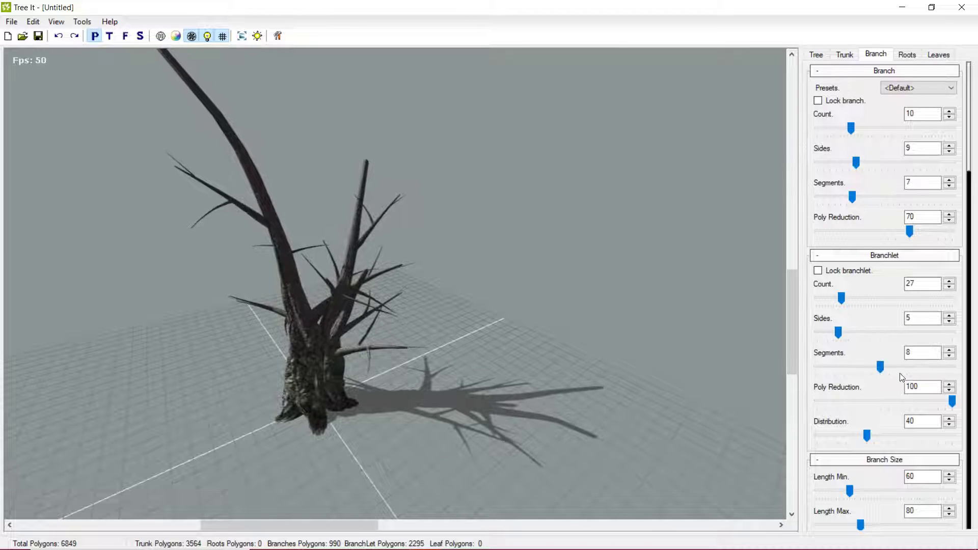
{"action": "left_click_drag", "start_coordinate": [842, 372], "coordinate": [849, 370]}
{"action": "left_click_drag", "start_coordinate": [671, 379], "coordinate": [129, 345]}
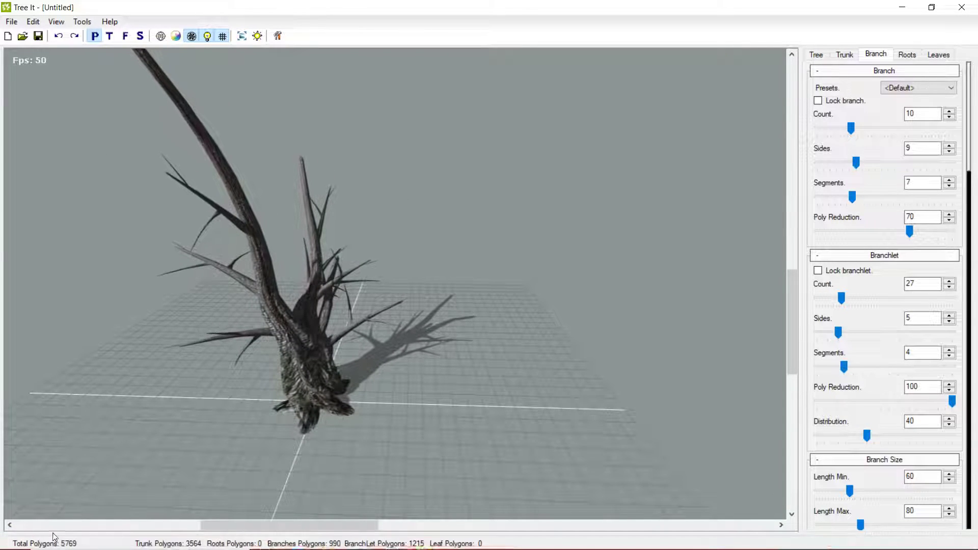
{"action": "left_click_drag", "start_coordinate": [295, 389], "coordinate": [629, 331]}
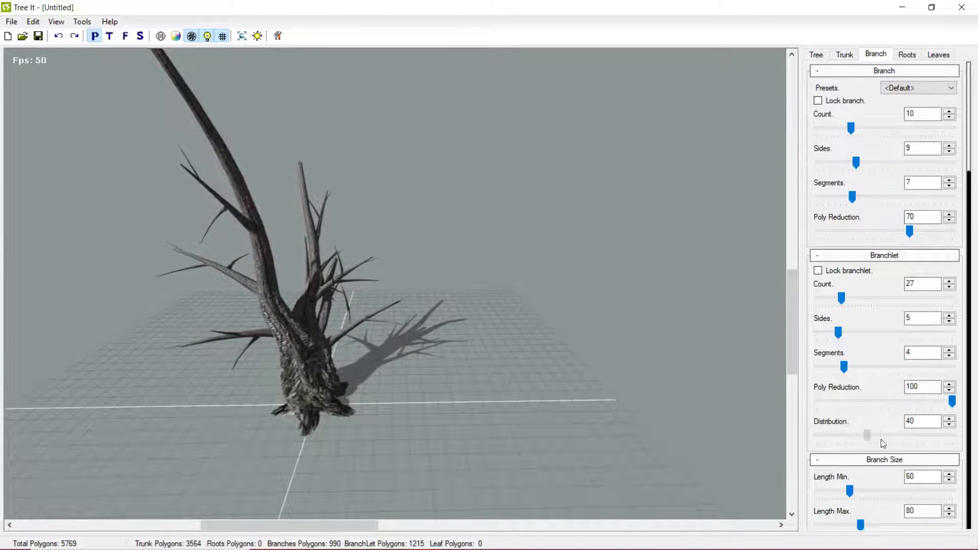
Try other branchlet Distribution values and a branch Length Min of 0, and restore Length Min to 60.
{"action": "left_click_drag", "start_coordinate": [910, 436], "coordinate": [869, 459]}
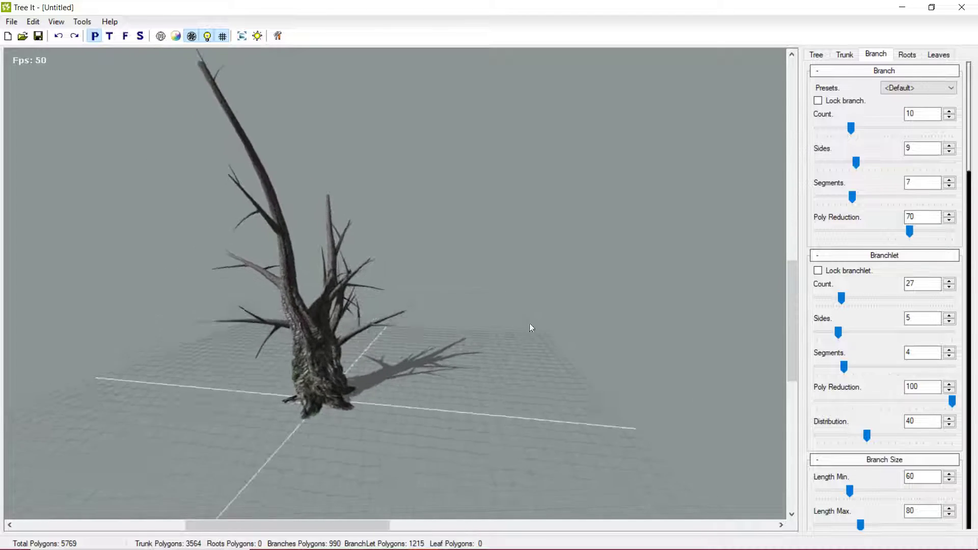
{"action": "scroll", "coordinate": [881, 413], "scroll_direction": "down", "scroll_amount": 3}
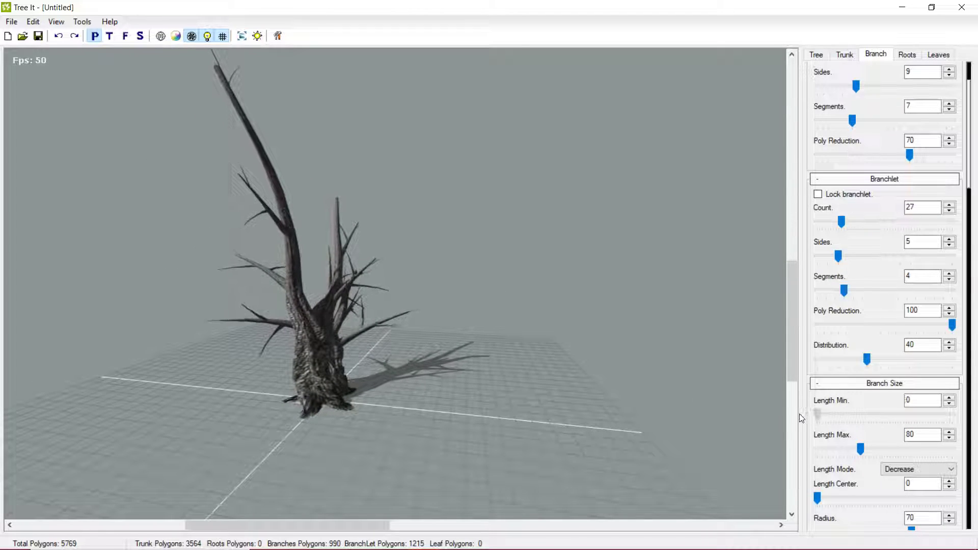
{"action": "left_click_drag", "start_coordinate": [817, 414], "coordinate": [852, 429]}
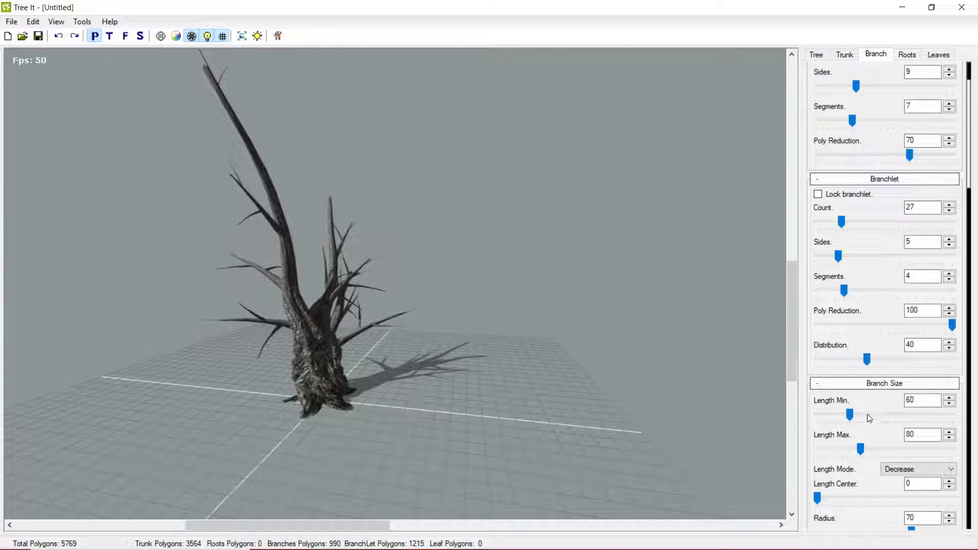
Set the branch Length Mode to Randomize.
{"action": "scroll", "coordinate": [870, 428], "scroll_direction": "down", "scroll_amount": 1}
{"action": "left_click", "coordinate": [912, 432]}
{"action": "left_click", "coordinate": [902, 447]}
Try a branch Length Min of 175 with the Increase and Decrease length modes, and undo these changes.
{"action": "left_click_drag", "start_coordinate": [848, 383], "coordinate": [912, 380]}
{"action": "left_click", "coordinate": [913, 431]}
{"action": "left_click", "coordinate": [898, 458]}
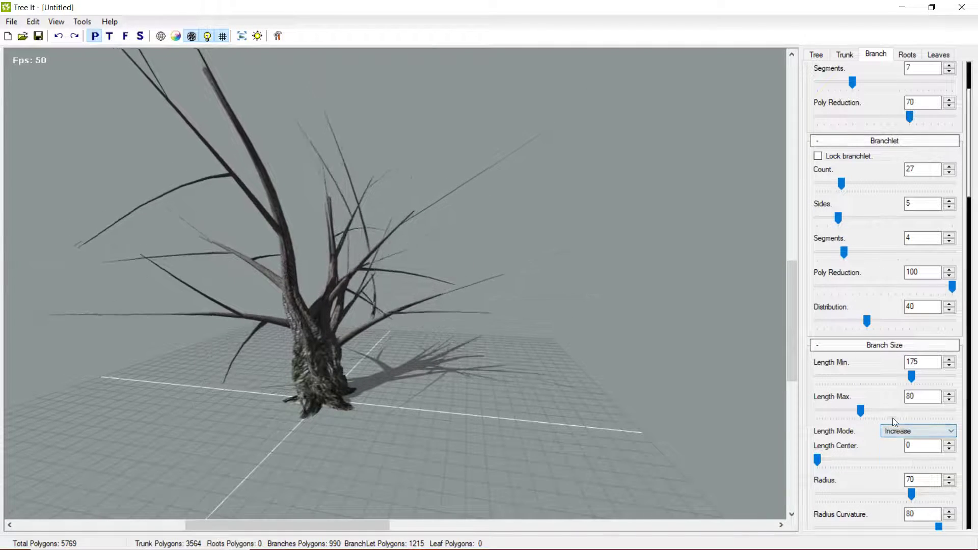
{"action": "left_click", "coordinate": [895, 432]}
{"action": "left_click", "coordinate": [902, 451]}
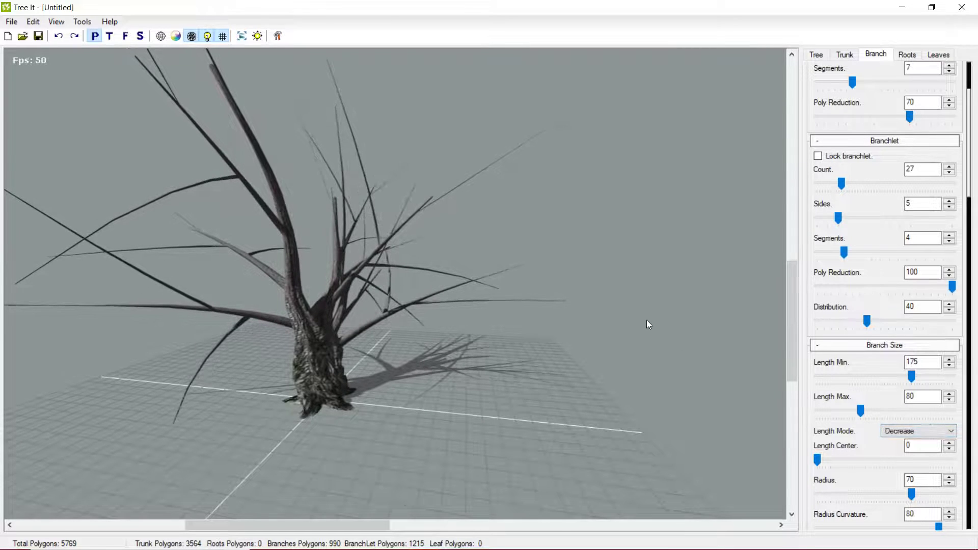
{"action": "key", "text": "ctrl+z"}
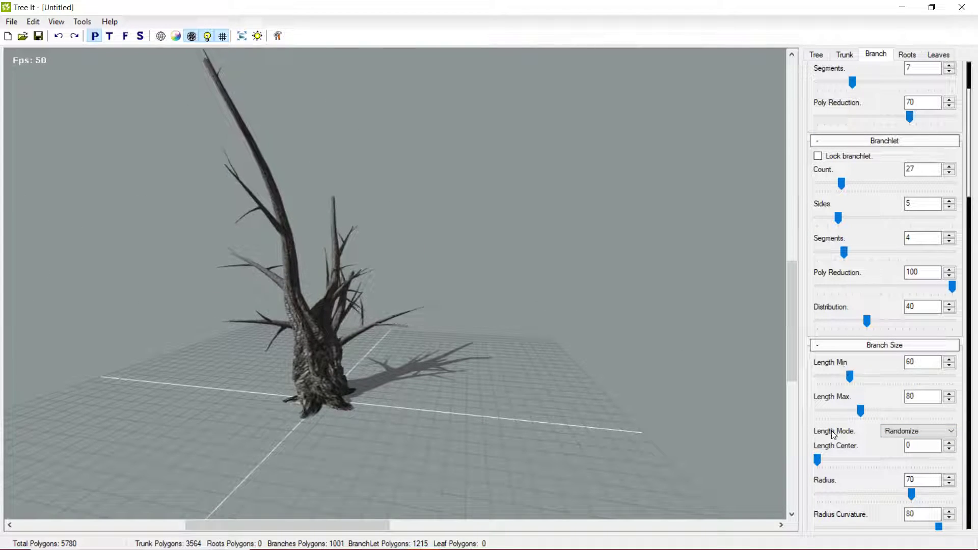
Set the branch Length Max to 50 and check the tree from several angles.
{"action": "left_click_drag", "start_coordinate": [393, 409], "coordinate": [553, 504]}
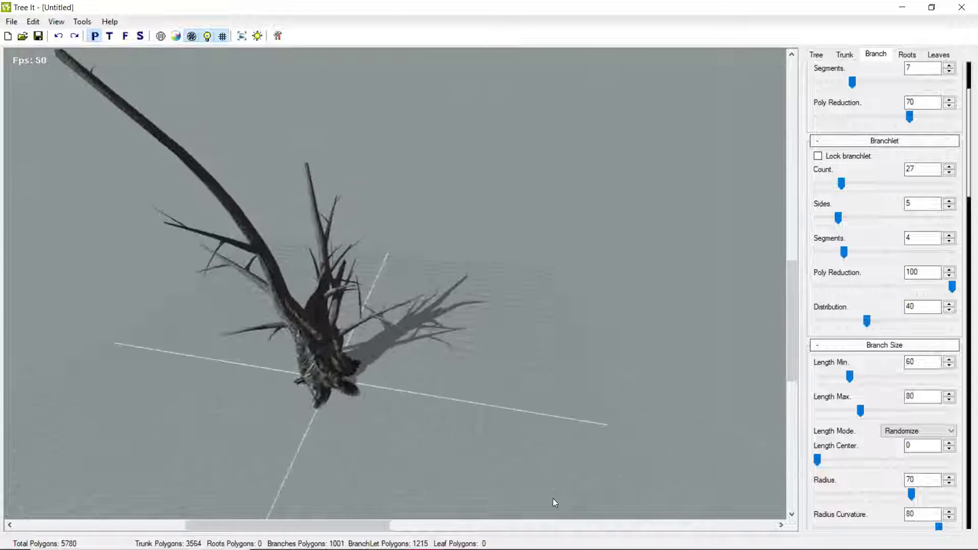
{"action": "left_click_drag", "start_coordinate": [865, 420], "coordinate": [847, 424]}
{"action": "left_click_drag", "start_coordinate": [484, 355], "coordinate": [33, 133]}
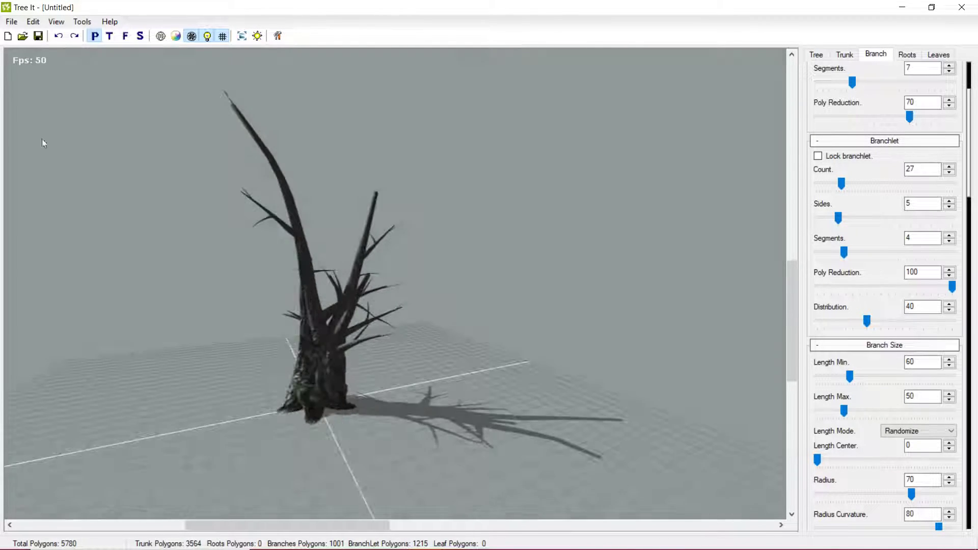
{"action": "left_click_drag", "start_coordinate": [347, 289], "coordinate": [598, 379]}
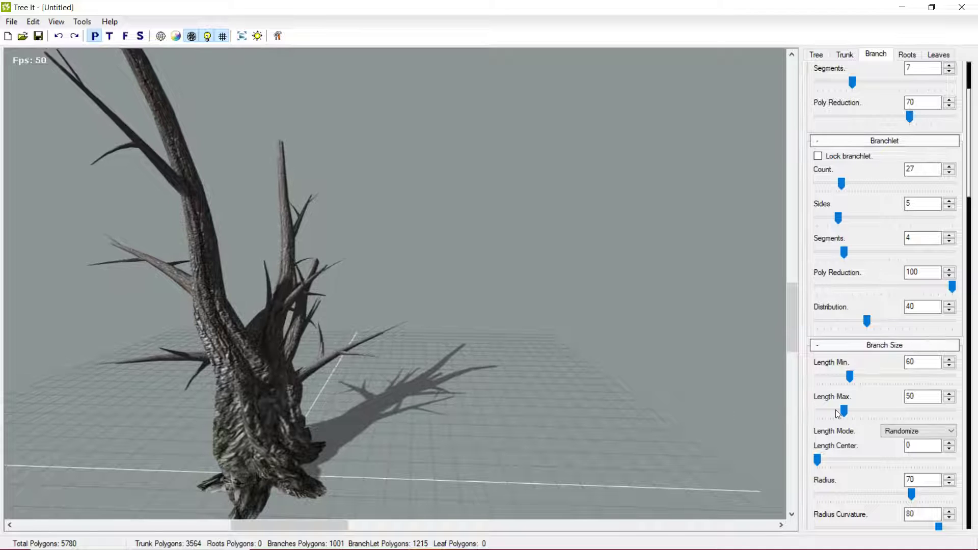
Set the branch Joint Offset to 64, Base Radius to 140 and Radius to 60.
{"action": "scroll", "coordinate": [836, 412], "scroll_direction": "down", "scroll_amount": 4}
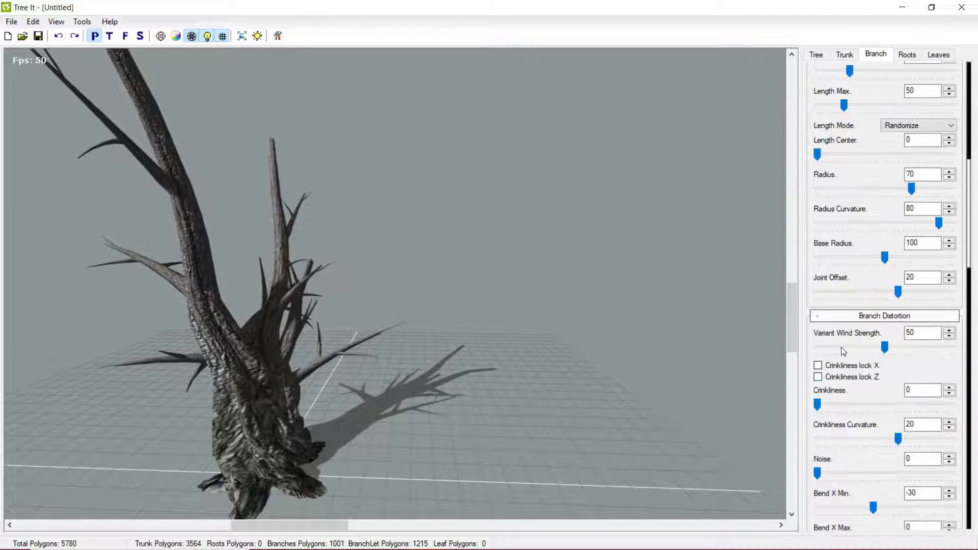
{"action": "scroll", "coordinate": [844, 352], "scroll_direction": "up", "scroll_amount": 2}
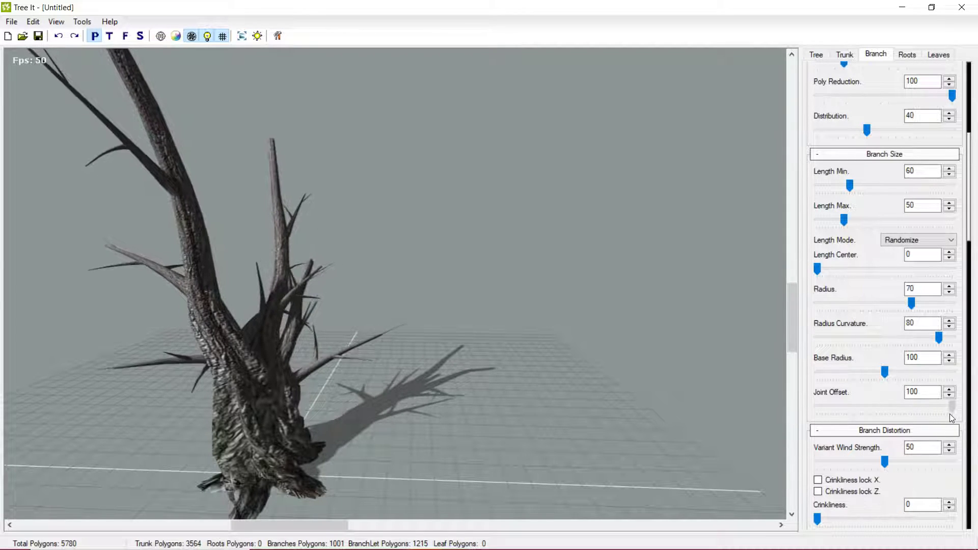
{"action": "left_click_drag", "start_coordinate": [898, 406], "coordinate": [928, 406]}
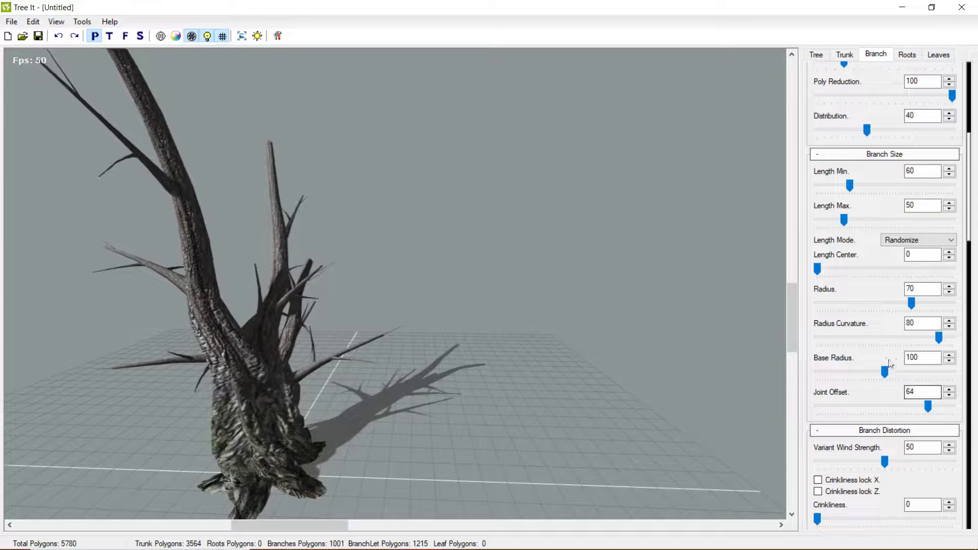
{"action": "left_click_drag", "start_coordinate": [885, 372], "coordinate": [797, 379]}
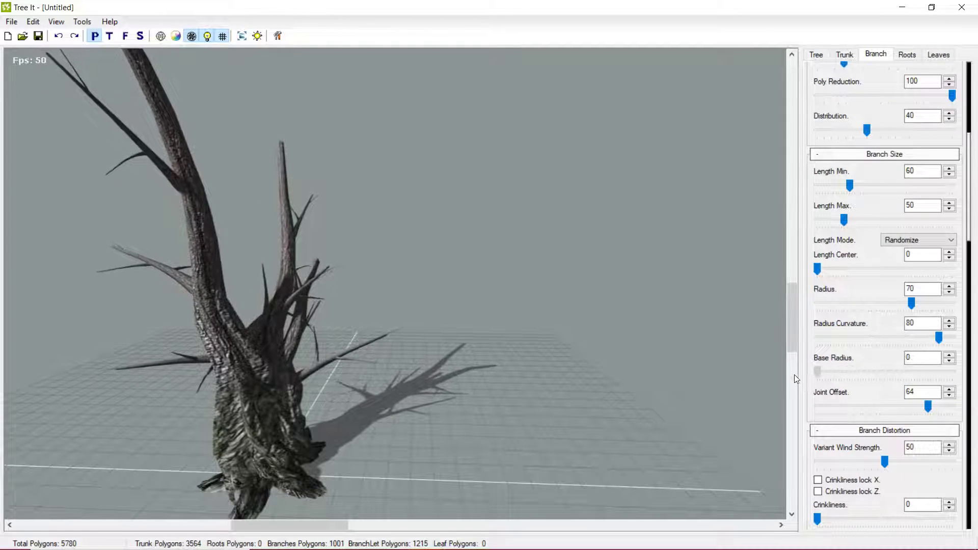
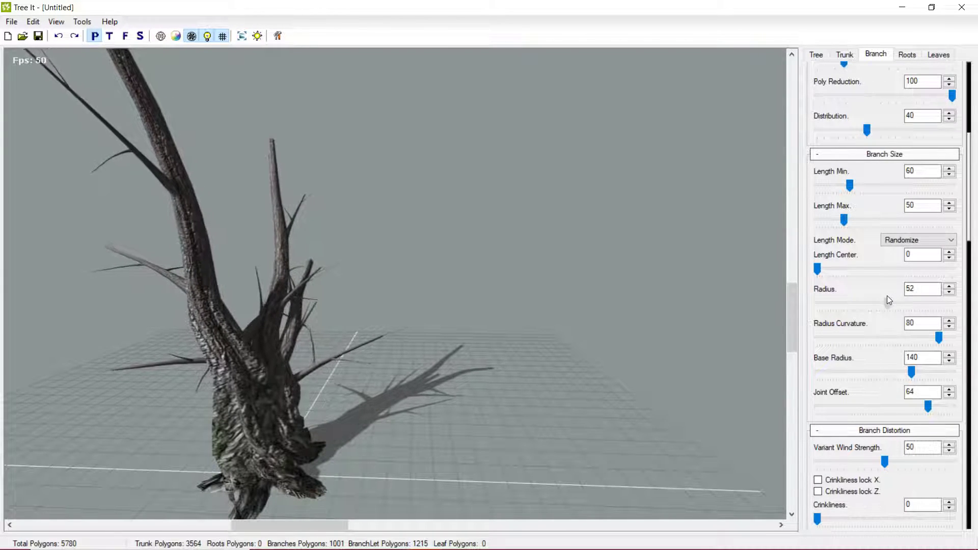
{"action": "left_click_drag", "start_coordinate": [903, 311], "coordinate": [902, 310]}
{"action": "left_click_drag", "start_coordinate": [647, 328], "coordinate": [713, 394]}
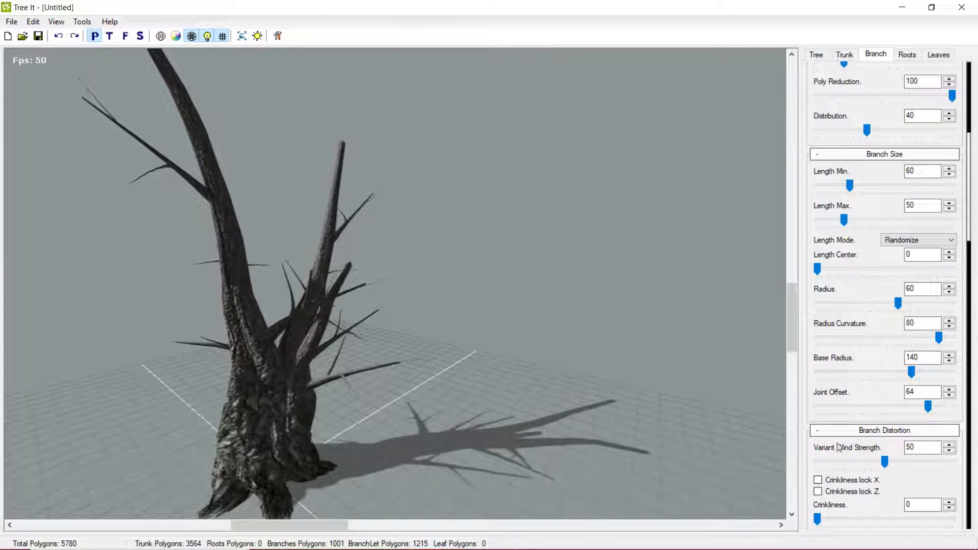
Set the branch distortion's Variant Wind Strength to 60.
{"action": "scroll", "coordinate": [843, 449], "scroll_direction": "down", "scroll_amount": 3}
{"action": "mouse_move", "coordinate": [884, 386]}
{"action": "left_mouse_down"}
{"action": "mouse_move", "coordinate": [916, 390]}
{"action": "mouse_move", "coordinate": [897, 390]}
{"action": "left_mouse_up"}
{"action": "scroll", "coordinate": [866, 382], "scroll_direction": "down", "scroll_amount": 8}
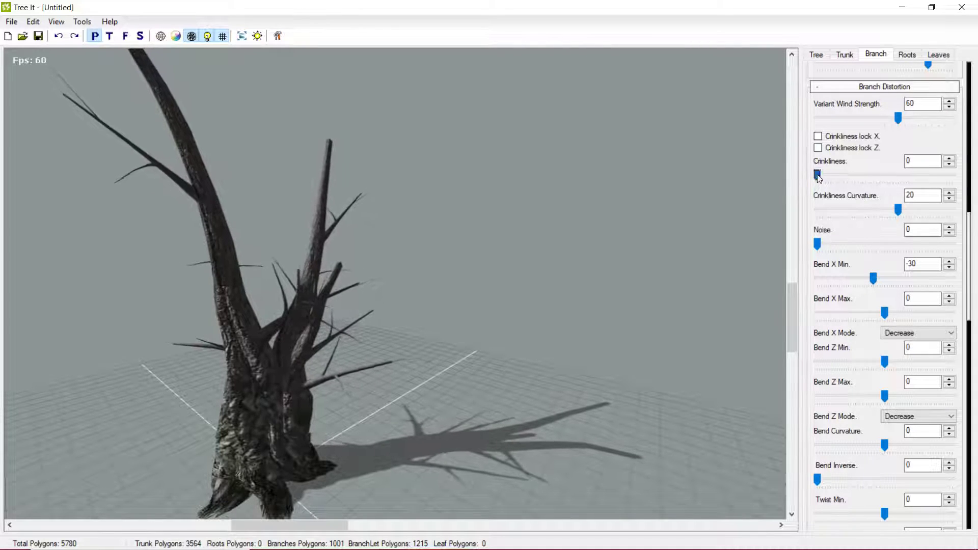
Bend the branches with a Bend Z Min of 24 and Bend Z Max of 42, and try out Bend Inverse.
{"action": "scroll", "coordinate": [897, 211], "scroll_direction": "down", "scroll_amount": 5}
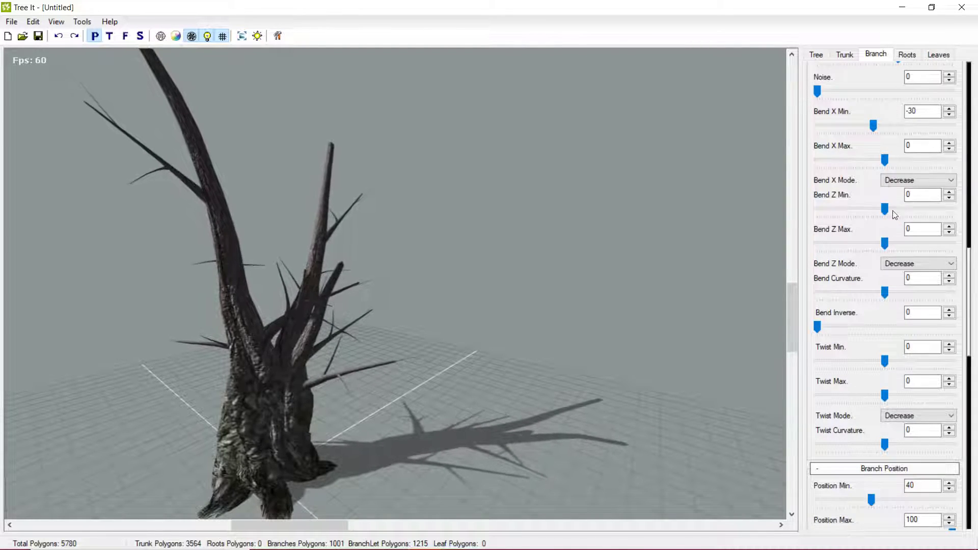
{"action": "left_click_drag", "start_coordinate": [884, 210], "coordinate": [893, 212]}
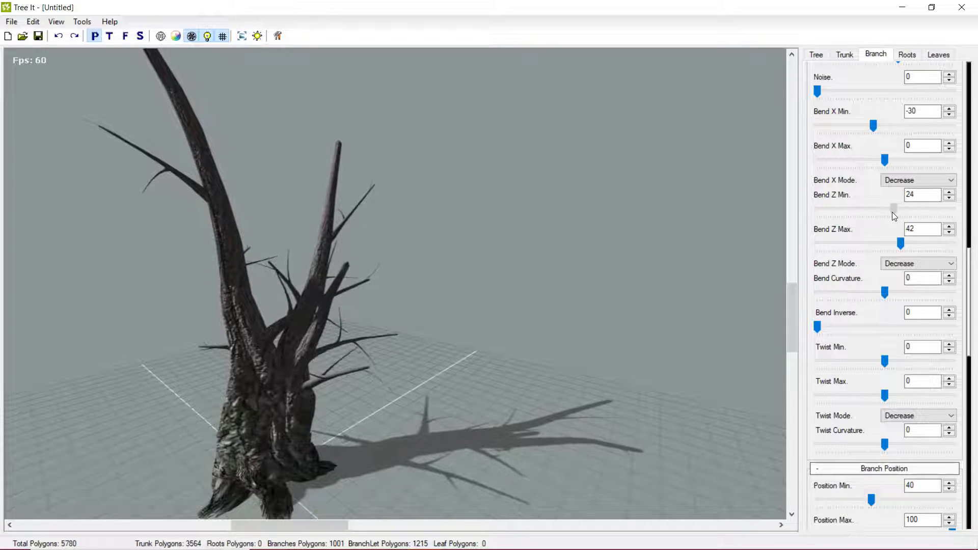
{"action": "left_click_drag", "start_coordinate": [726, 298], "coordinate": [683, 288]}
{"action": "left_click_drag", "start_coordinate": [818, 327], "coordinate": [877, 326]}
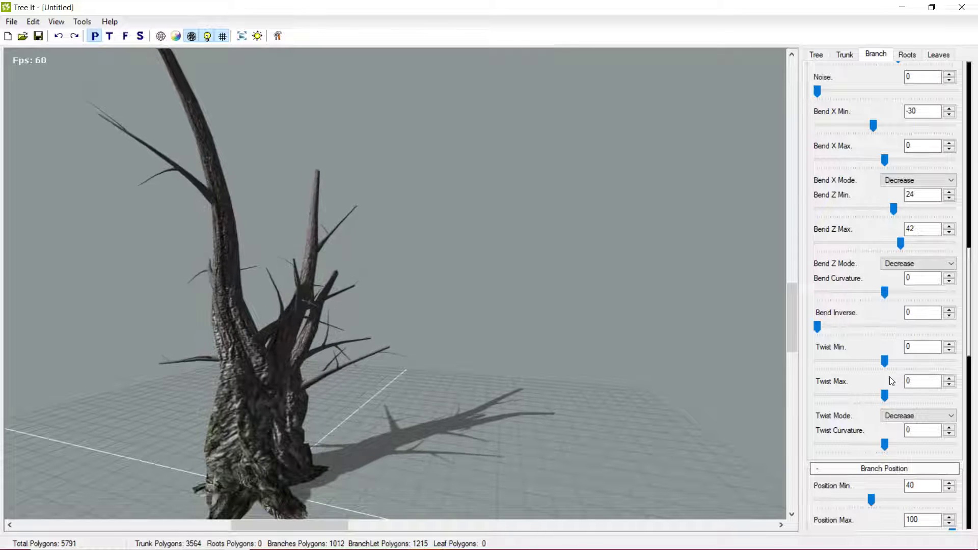
Try a branch Position Max of 86 with a Position Min of 56, and examine the tree from several angles.
{"action": "scroll", "coordinate": [891, 382], "scroll_direction": "down", "scroll_amount": 5}
{"action": "left_click_drag", "start_coordinate": [323, 240], "coordinate": [190, 240]}
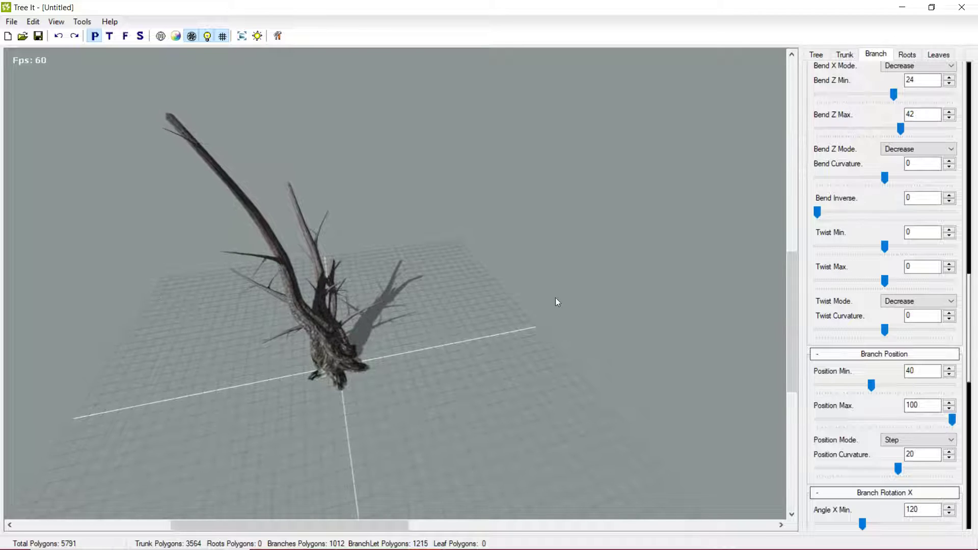
{"action": "mouse_move", "coordinate": [952, 415]}
{"action": "left_mouse_down"}
{"action": "mouse_move", "coordinate": [922, 414]}
{"action": "mouse_move", "coordinate": [933, 416]}
{"action": "left_mouse_up"}
{"action": "left_click_drag", "start_coordinate": [872, 387], "coordinate": [894, 395]}
{"action": "left_click_drag", "start_coordinate": [392, 370], "coordinate": [280, 402]}
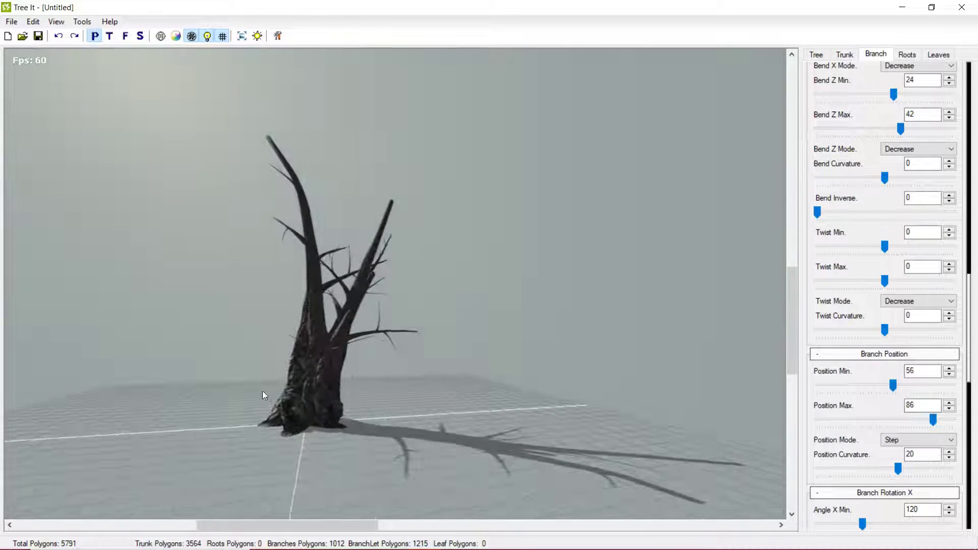
{"action": "left_click_drag", "start_coordinate": [292, 297], "coordinate": [356, 245]}
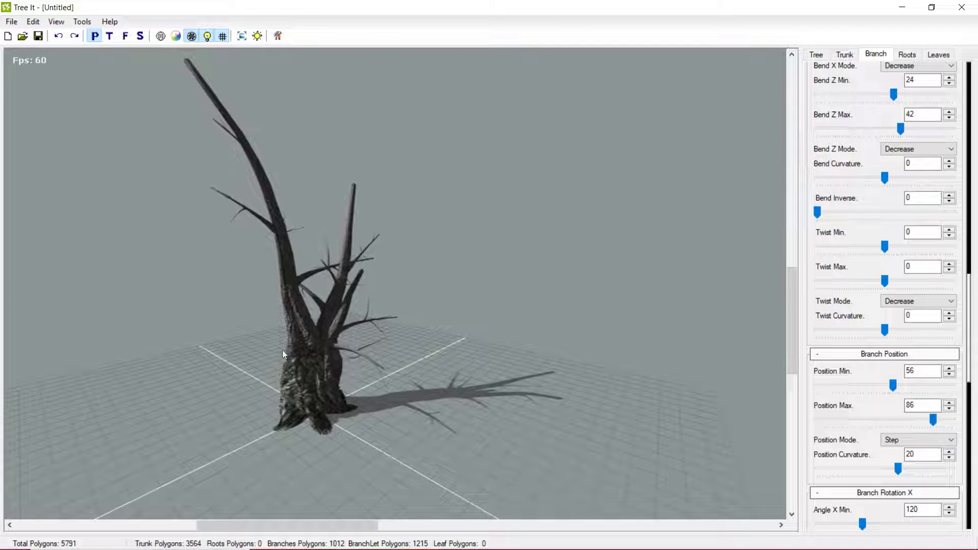
Undo the branch position changes and set only the Position Max to 86.
{"action": "left_click", "coordinate": [820, 391]}
{"action": "key", "text": "ctrl+z"}
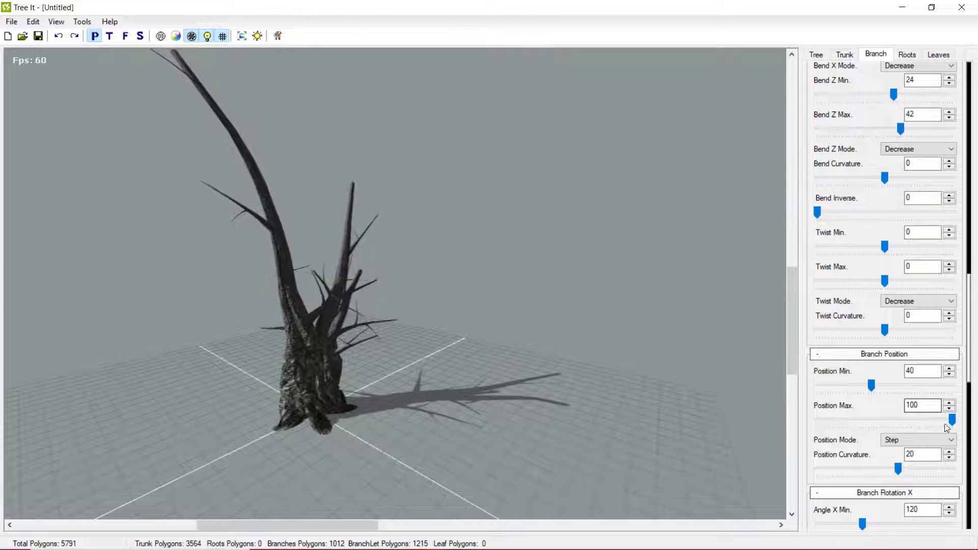
{"action": "left_click_drag", "start_coordinate": [952, 426], "coordinate": [933, 423]}
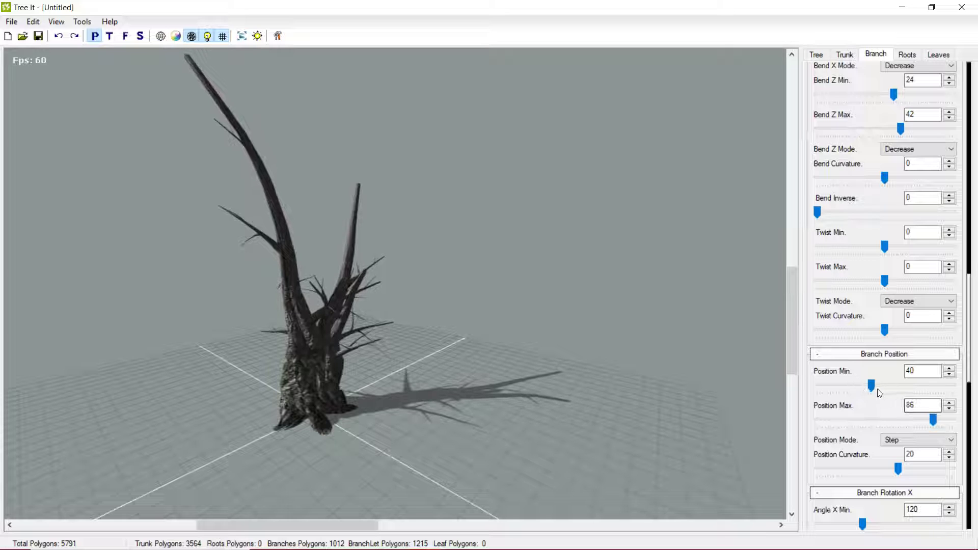
Set the branches' Position Min to 58.
{"action": "left_click_drag", "start_coordinate": [872, 388], "coordinate": [893, 387]}
{"action": "left_click_drag", "start_coordinate": [640, 369], "coordinate": [612, 372]}
{"action": "scroll", "coordinate": [844, 351], "scroll_direction": "down", "scroll_amount": 3}
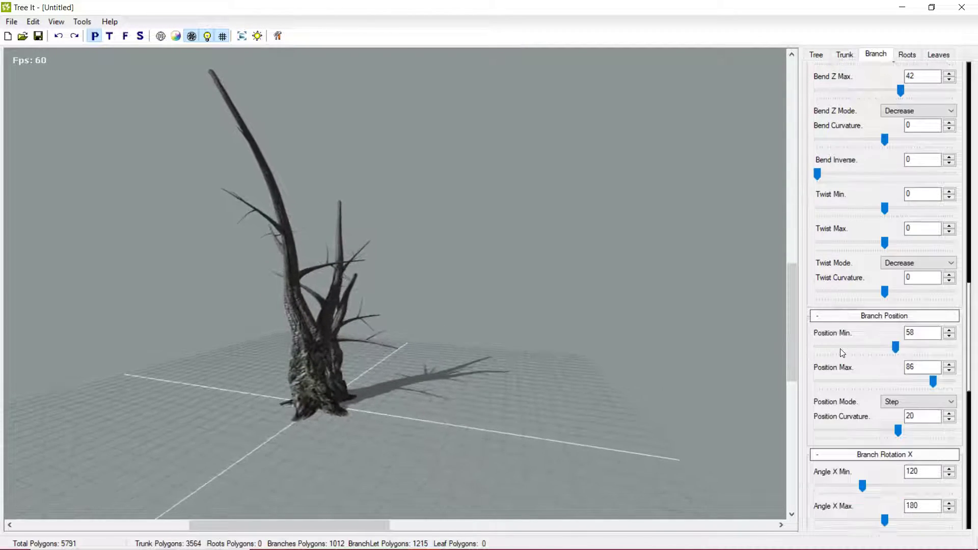
Try a higher Angle X Min for the branch rotation and undo the change.
{"action": "scroll", "coordinate": [843, 356], "scroll_direction": "down", "scroll_amount": 1}
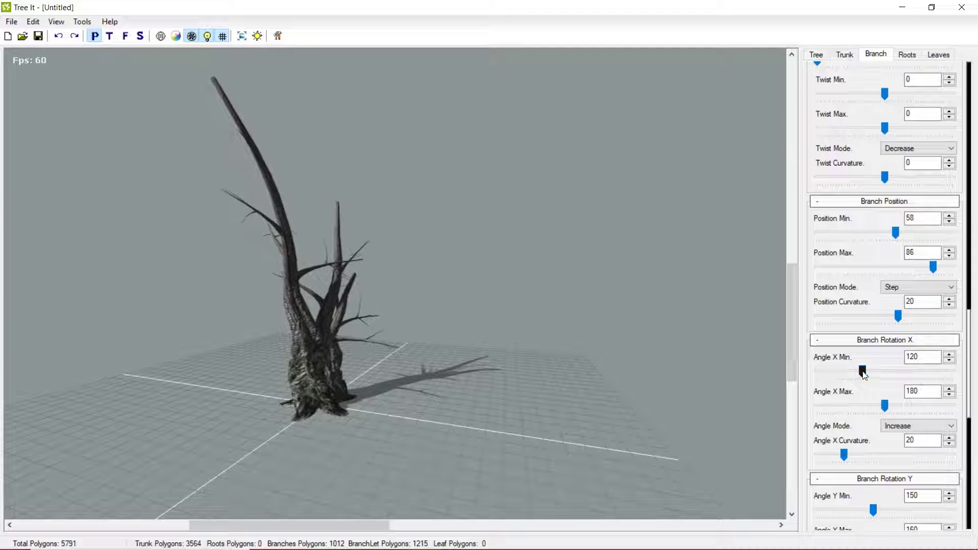
{"action": "mouse_move", "coordinate": [884, 368]}
{"action": "left_mouse_down"}
{"action": "mouse_move", "coordinate": [876, 375]}
{"action": "mouse_move", "coordinate": [886, 379]}
{"action": "mouse_move", "coordinate": [833, 378]}
{"action": "mouse_move", "coordinate": [872, 370]}
{"action": "left_mouse_up"}
{"action": "left_click_drag", "start_coordinate": [769, 343], "coordinate": [876, 401]}
{"action": "key", "text": "ctrl+z"}
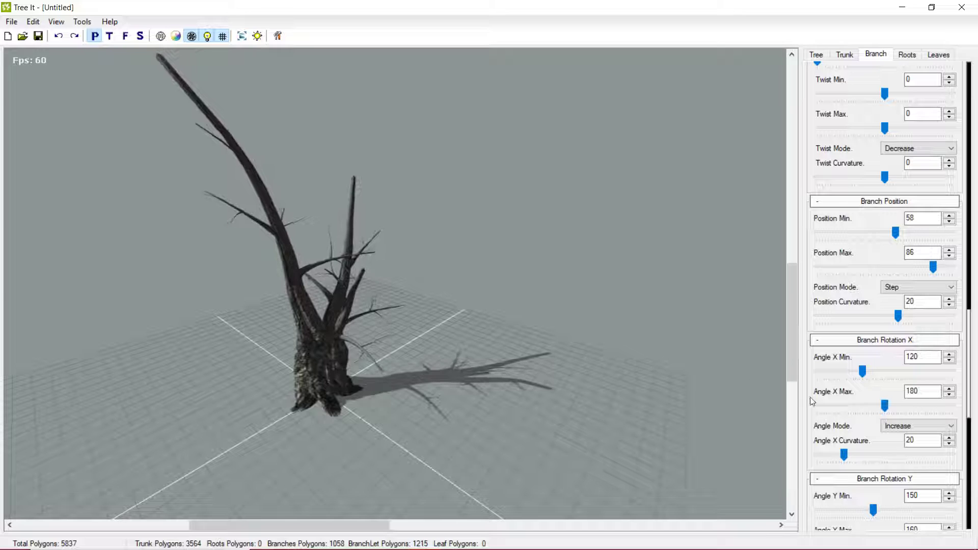
Set the Angle X Min of the branch rotation to 135.
{"action": "left_click_drag", "start_coordinate": [867, 375], "coordinate": [865, 377]}
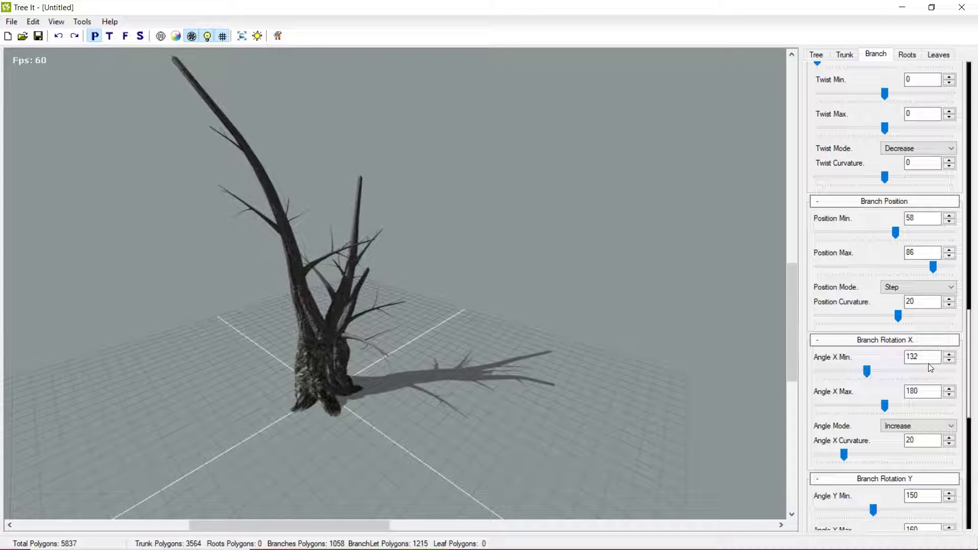
{"action": "key", "text": "BackSpace"}
{"action": "type", "text": "5"}
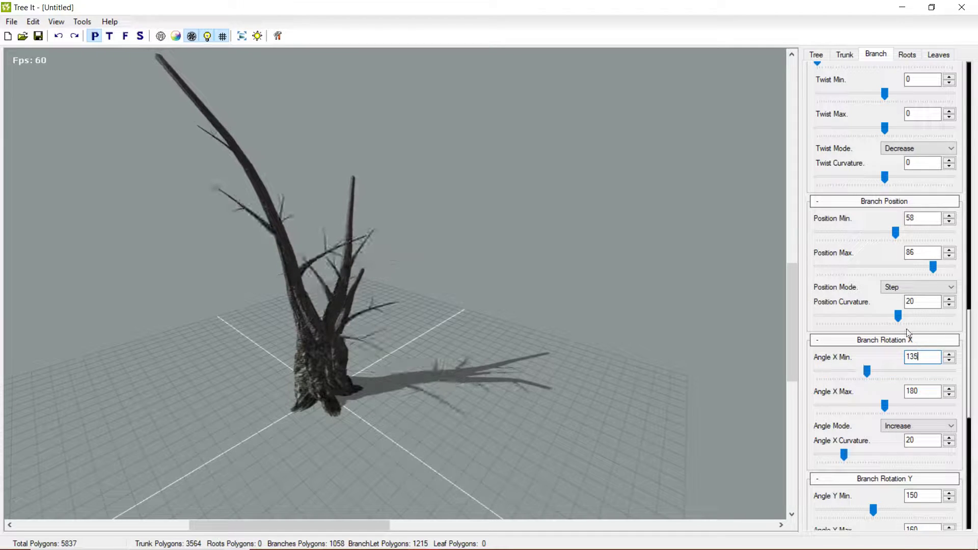
Try an Angle Y Min of 156 for the branch rotation and restore the previous value.
{"action": "middle_click_drag", "start_coordinate": [352, 322], "coordinate": [555, 341]}
{"action": "scroll", "coordinate": [331, 325], "scroll_direction": "up", "scroll_amount": 2}
{"action": "scroll", "coordinate": [852, 447], "scroll_direction": "down", "scroll_amount": 3}
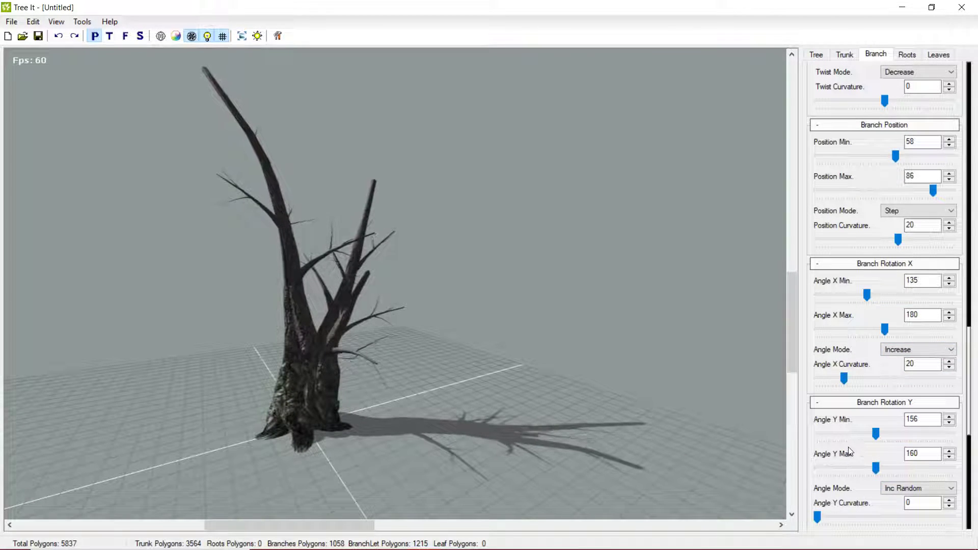
{"action": "scroll", "coordinate": [850, 451], "scroll_direction": "down", "scroll_amount": 3}
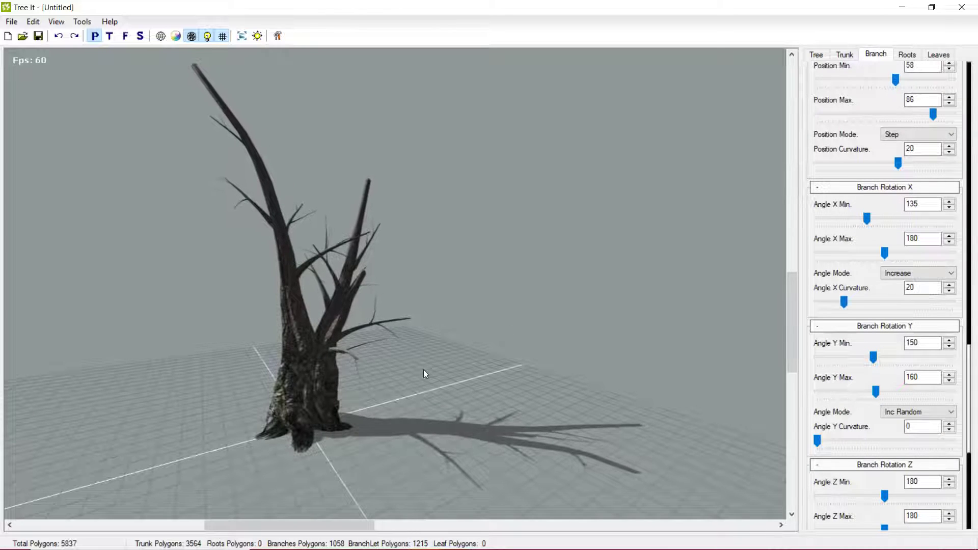
Try a branch Sine of 100 with a Sine Rate of 34 and examine the effect on the branches.
{"action": "left_click_drag", "start_coordinate": [973, 366], "coordinate": [961, 463]}
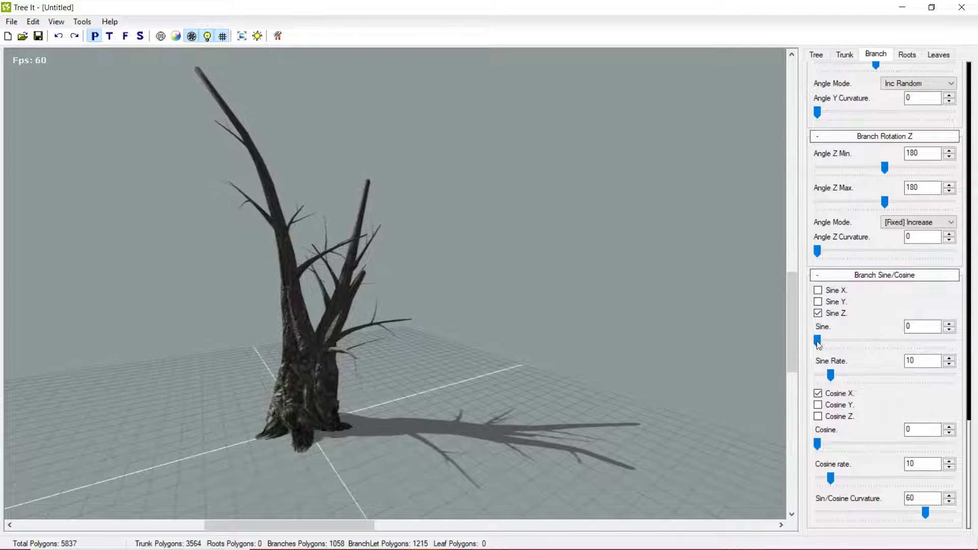
{"action": "left_click_drag", "start_coordinate": [862, 345], "coordinate": [977, 365]}
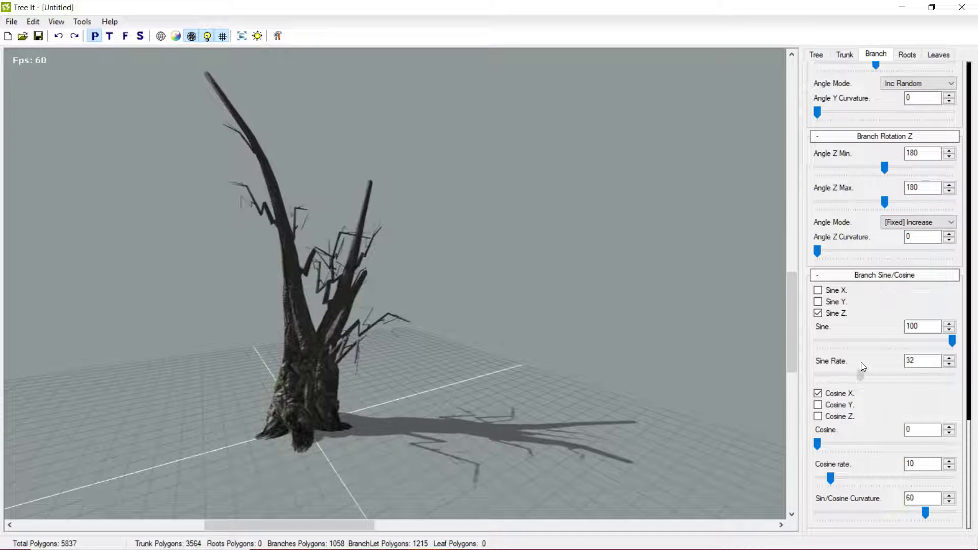
{"action": "left_click_drag", "start_coordinate": [593, 362], "coordinate": [540, 395]}
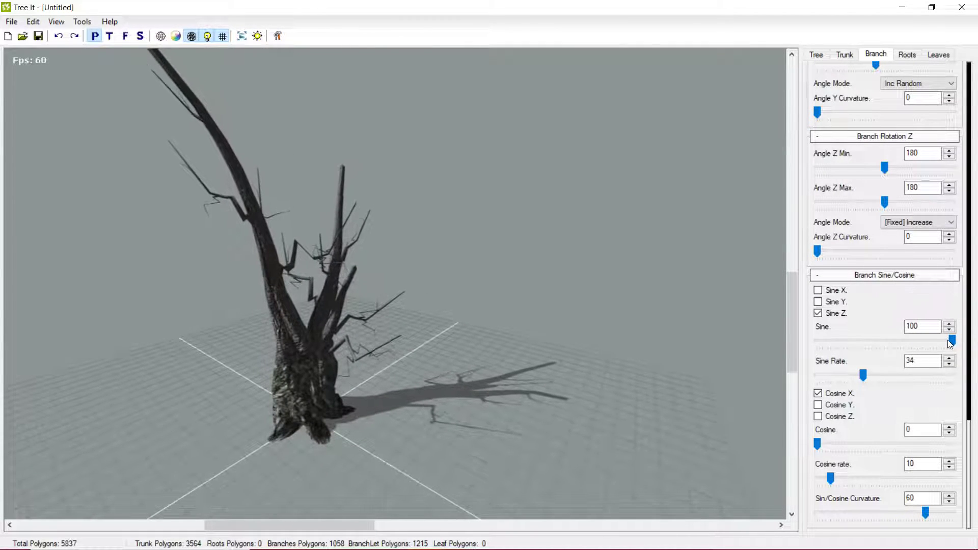
Set both the Sine and the Sine Rate of the branches to 0.
{"action": "left_click_drag", "start_coordinate": [952, 340], "coordinate": [819, 341]}
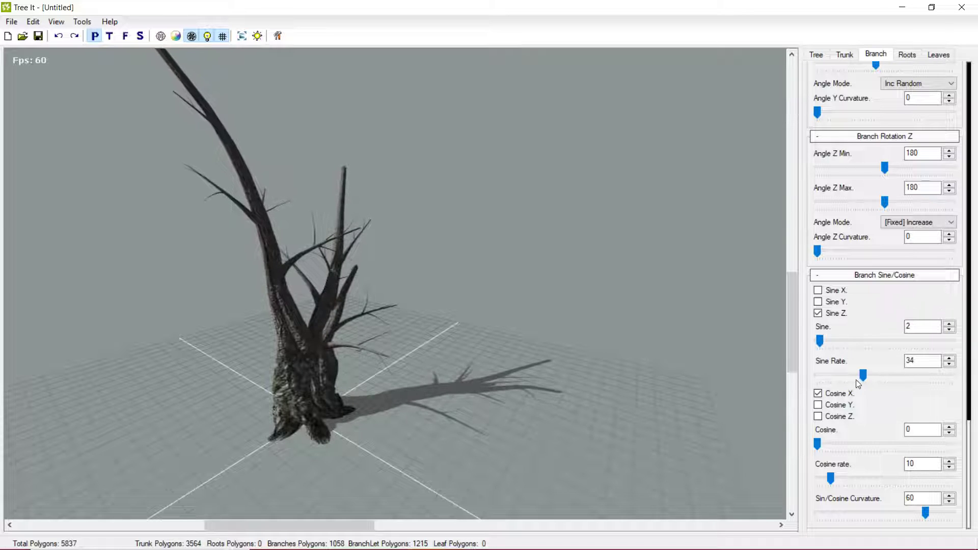
{"action": "type", "text": "0"}
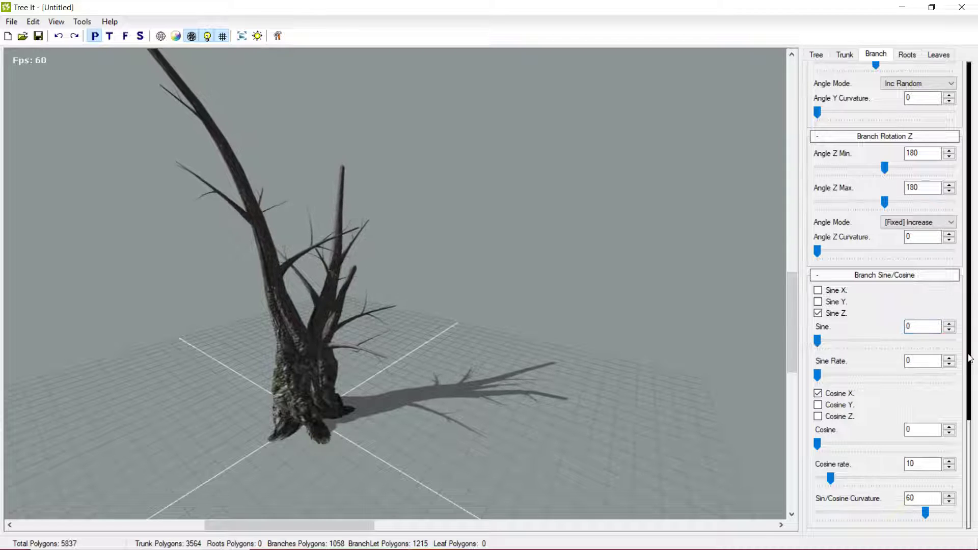
{"action": "scroll", "coordinate": [969, 377], "scroll_direction": "up", "scroll_amount": 10}
{"action": "left_click_drag", "start_coordinate": [629, 454], "coordinate": [487, 231]}
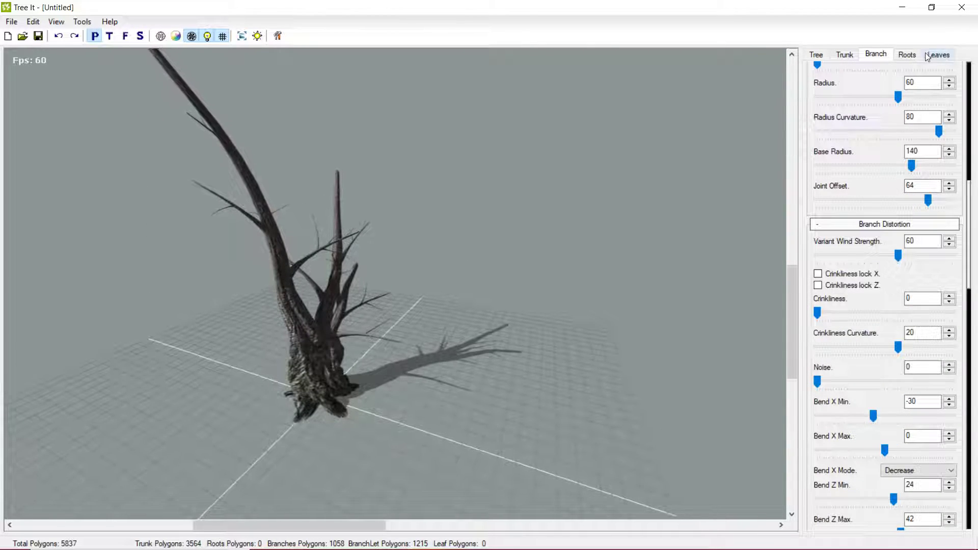
Add roots to the tree, trying a count of 4 and then 6, and inspect them around the trunk.
{"action": "left_click", "coordinate": [907, 56]}
{"action": "scroll", "coordinate": [451, 278], "scroll_direction": "down", "scroll_amount": 2}
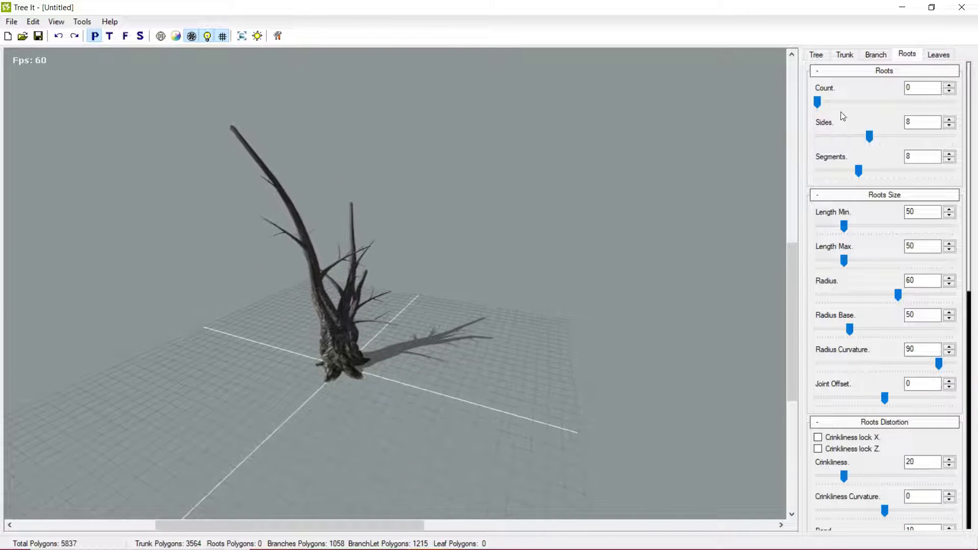
{"action": "left_click_drag", "start_coordinate": [817, 105], "coordinate": [866, 111]}
{"action": "left_click_drag", "start_coordinate": [314, 364], "coordinate": [284, 412]}
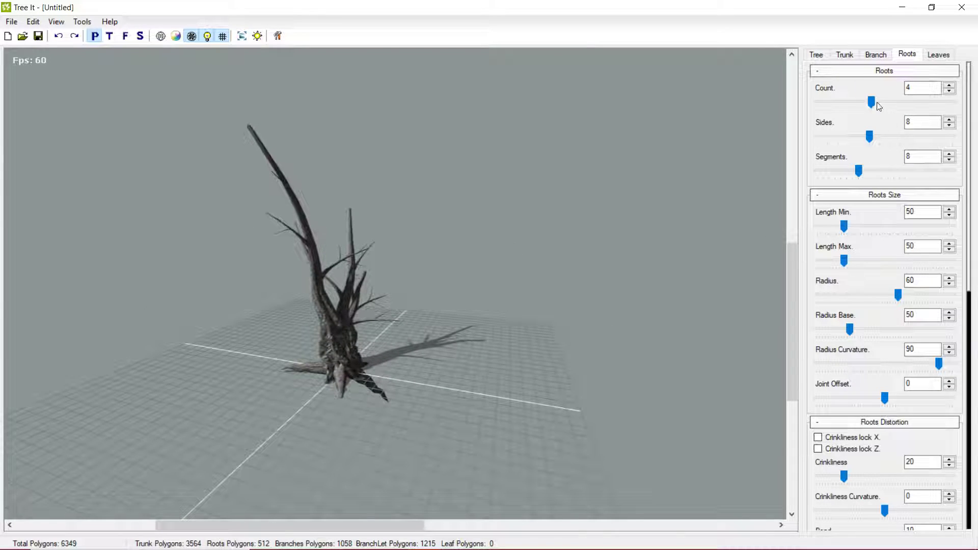
{"action": "left_click_drag", "start_coordinate": [438, 326], "coordinate": [17, 321]}
{"action": "scroll", "coordinate": [374, 377], "scroll_direction": "up", "scroll_amount": 3}
{"action": "left_click_drag", "start_coordinate": [290, 342], "coordinate": [565, 214]}
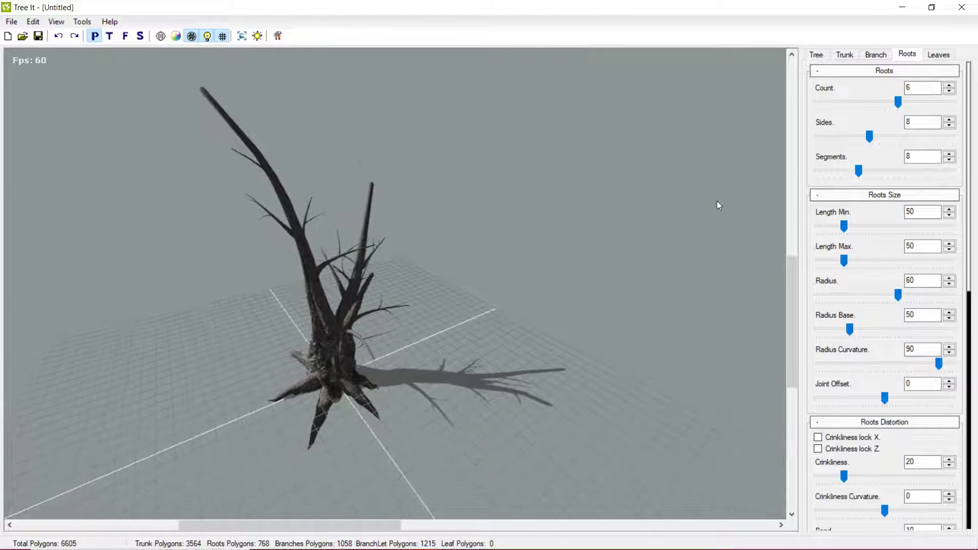
{"action": "left_click_drag", "start_coordinate": [359, 389], "coordinate": [953, 126]}
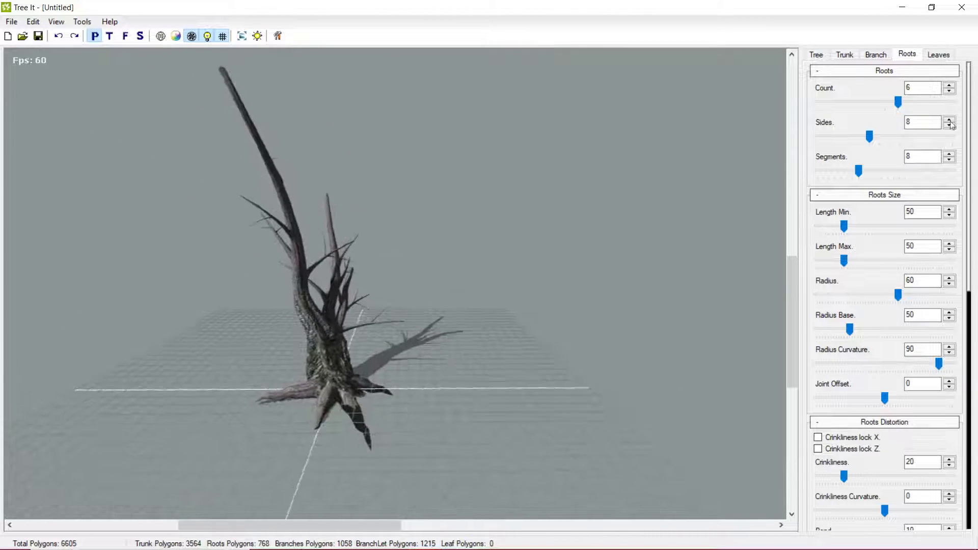
Set the roots count to 0 and inspect the bare trunk base up close.
{"action": "scroll", "coordinate": [278, 473], "scroll_direction": "up", "scroll_amount": 5}
{"action": "left_click_drag", "start_coordinate": [345, 446], "coordinate": [815, 104]}
{"action": "left_click_drag", "start_coordinate": [289, 511], "coordinate": [292, 488]}
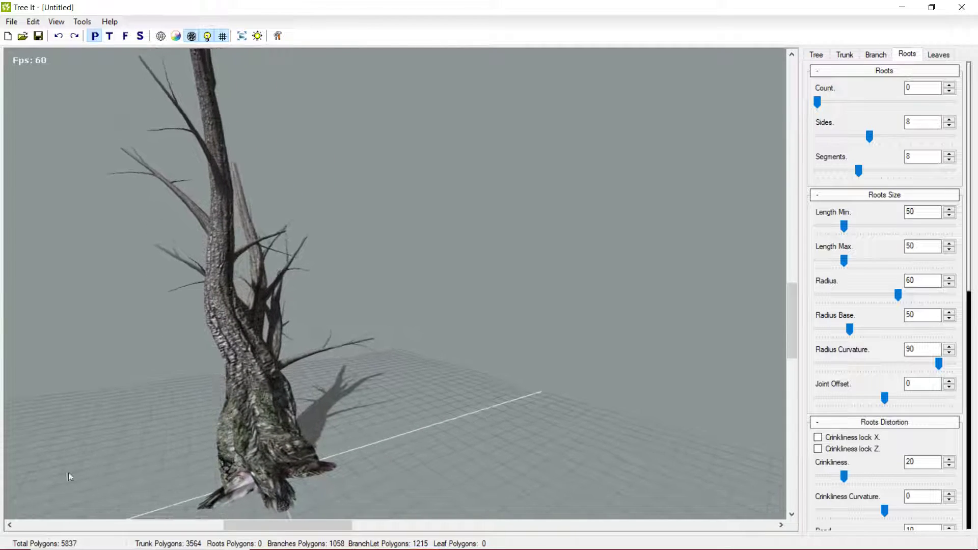
{"action": "left_click_drag", "start_coordinate": [70, 477], "coordinate": [932, 44]}
Give the tree roots again, trying a count of 4 and settling on 5.
{"action": "left_click_drag", "start_coordinate": [840, 100], "coordinate": [874, 101]}
{"action": "left_click_drag", "start_coordinate": [880, 134], "coordinate": [872, 158]}
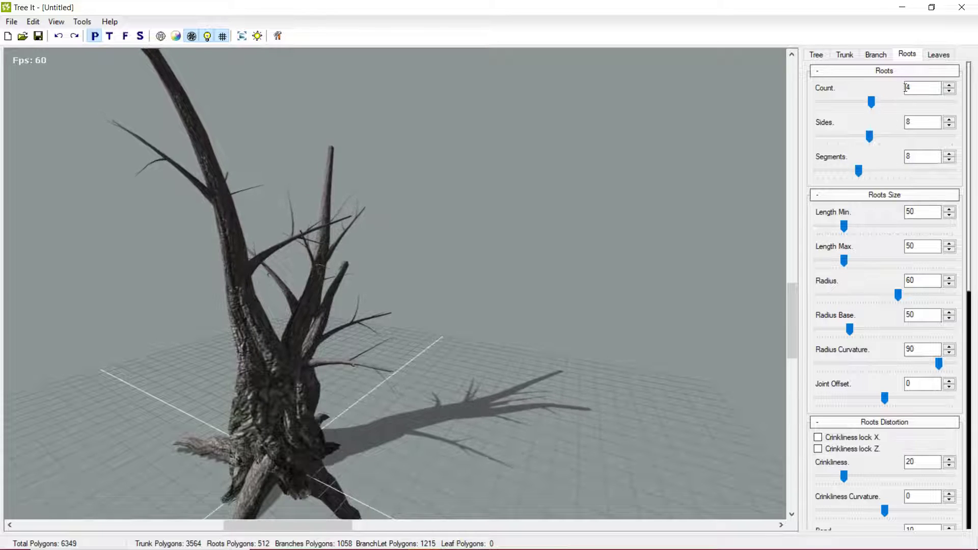
{"action": "scroll", "coordinate": [460, 369], "scroll_direction": "down", "scroll_amount": 2}
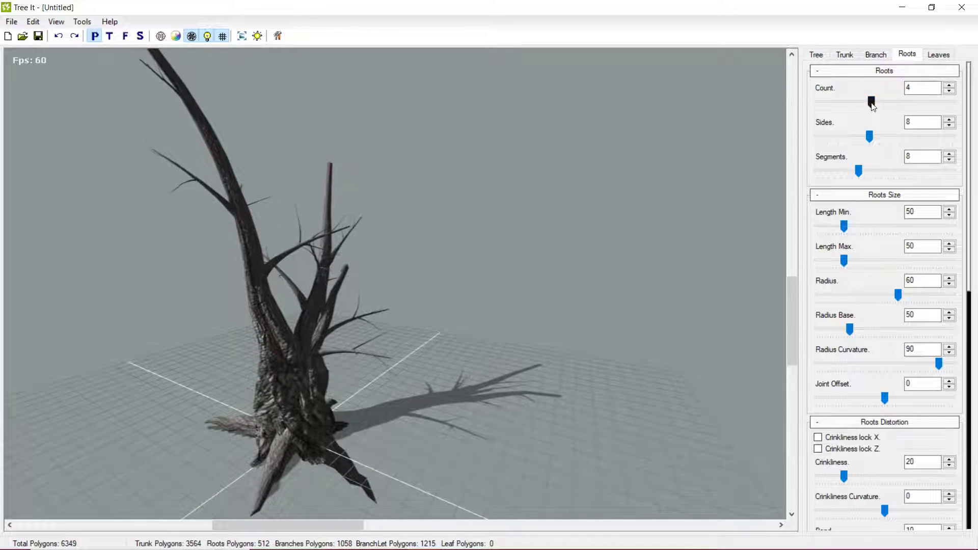
{"action": "left_click_drag", "start_coordinate": [872, 106], "coordinate": [887, 103]}
{"action": "left_click_drag", "start_coordinate": [276, 306], "coordinate": [754, 214]}
{"action": "left_click_drag", "start_coordinate": [389, 410], "coordinate": [649, 320]}
Adjust the roots' size with Length Max 40, Radius Base 60 and Radius Curvature 100.
{"action": "left_click_drag", "start_coordinate": [295, 384], "coordinate": [830, 271]}
{"action": "left_click_drag", "start_coordinate": [846, 227], "coordinate": [839, 261]}
{"action": "left_click_drag", "start_coordinate": [476, 360], "coordinate": [860, 334]}
{"action": "left_click_drag", "start_coordinate": [939, 364], "coordinate": [922, 362]}
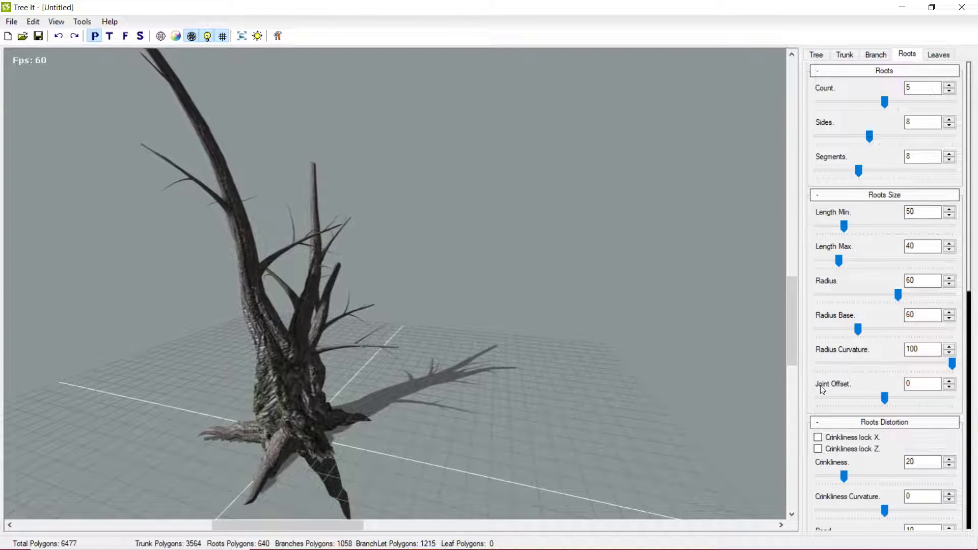
Set the roots' Crinkliness to 0, and their rotation to Angle X Min 138 with Angle Curvature 0.
{"action": "scroll", "coordinate": [821, 390], "scroll_direction": "down", "scroll_amount": 4}
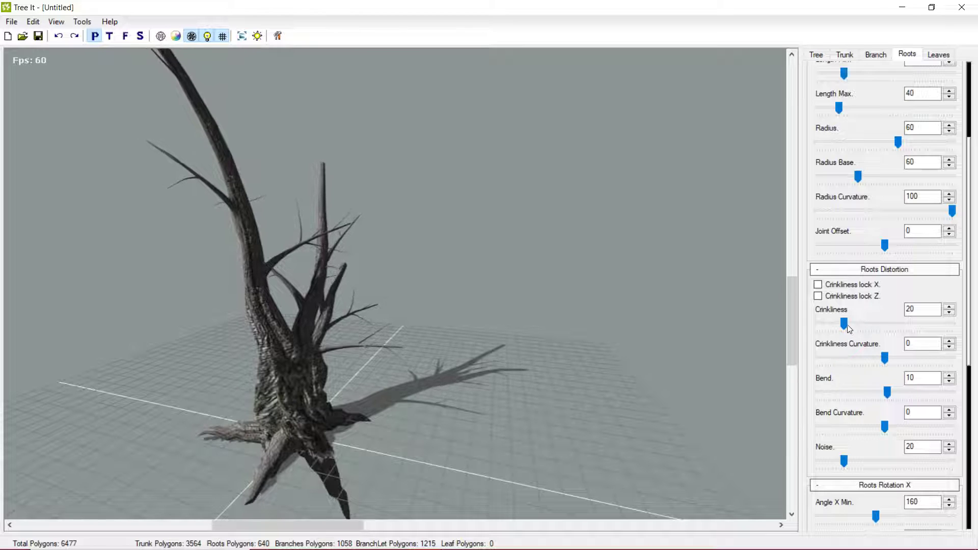
{"action": "left_click_drag", "start_coordinate": [826, 330], "coordinate": [822, 326]}
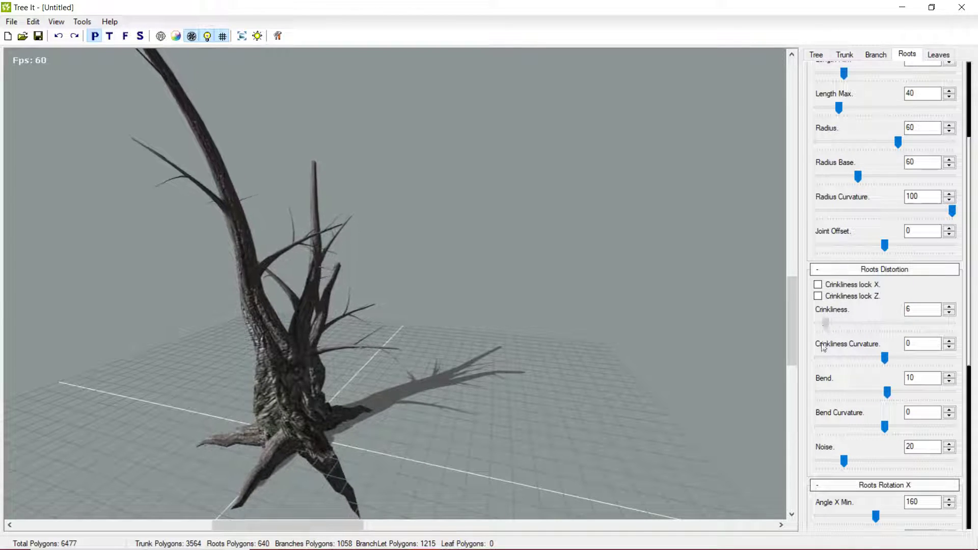
{"action": "scroll", "coordinate": [822, 326], "scroll_direction": "down", "scroll_amount": 5}
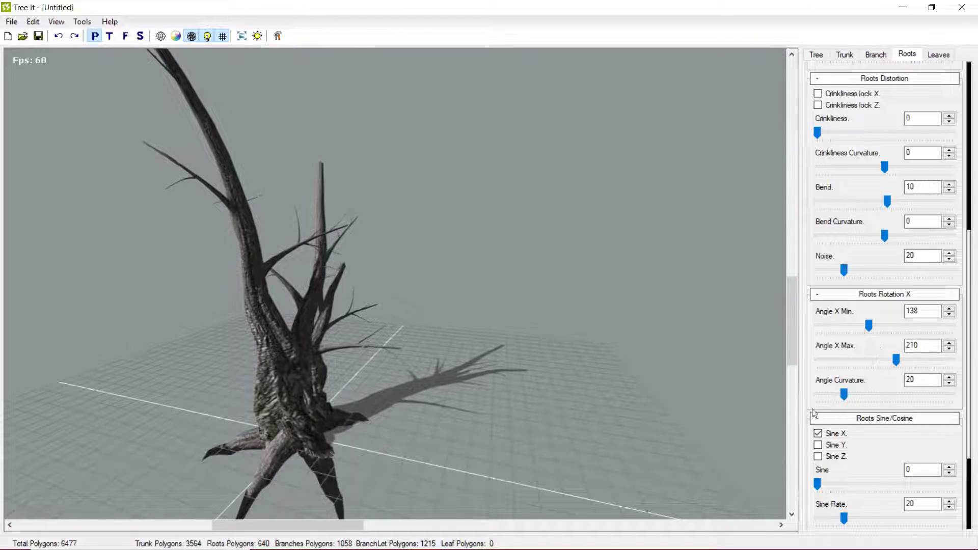
{"action": "left_click_drag", "start_coordinate": [903, 388], "coordinate": [691, 381]}
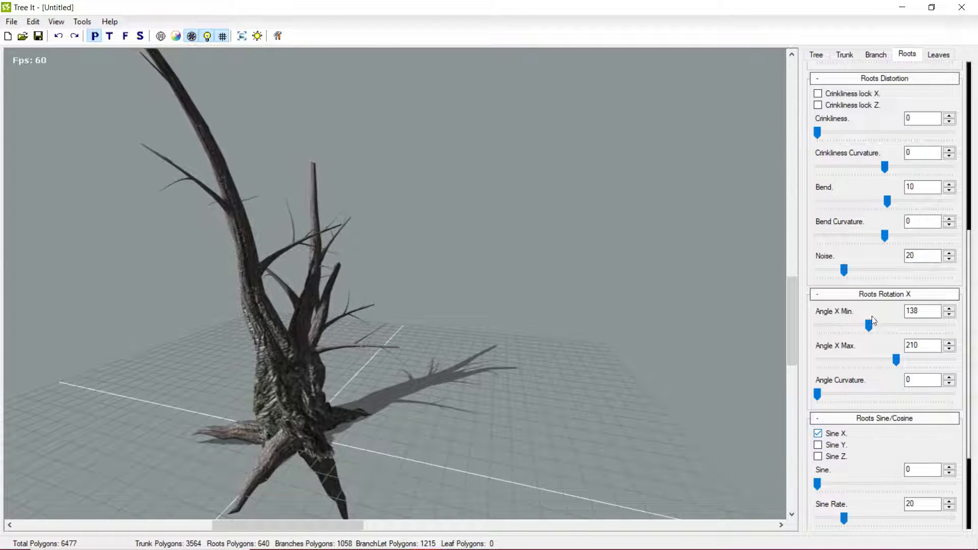
Make the roots wavy with a Sine of 22 and a Sine Rate of 16.
{"action": "left_click_drag", "start_coordinate": [836, 481], "coordinate": [846, 478]}
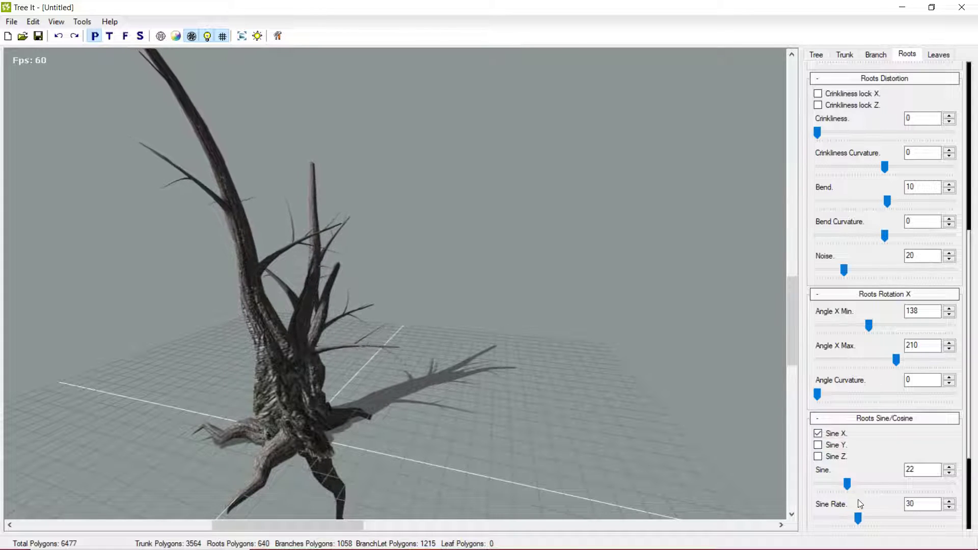
{"action": "left_click_drag", "start_coordinate": [858, 519], "coordinate": [840, 525]}
{"action": "mouse_move", "coordinate": [504, 422]}
{"action": "left_mouse_down"}
{"action": "mouse_move", "coordinate": [448, 479]}
{"action": "mouse_move", "coordinate": [563, 421]}
{"action": "mouse_move", "coordinate": [329, 492]}
{"action": "mouse_move", "coordinate": [502, 441]}
{"action": "left_mouse_up"}
{"action": "scroll", "coordinate": [502, 441], "scroll_direction": "down", "scroll_amount": 1}
Try a wide root rotation with Angle X Min 18 and Angle X Max 360, and undo it.
{"action": "left_click_drag", "start_coordinate": [893, 364], "coordinate": [933, 367]}
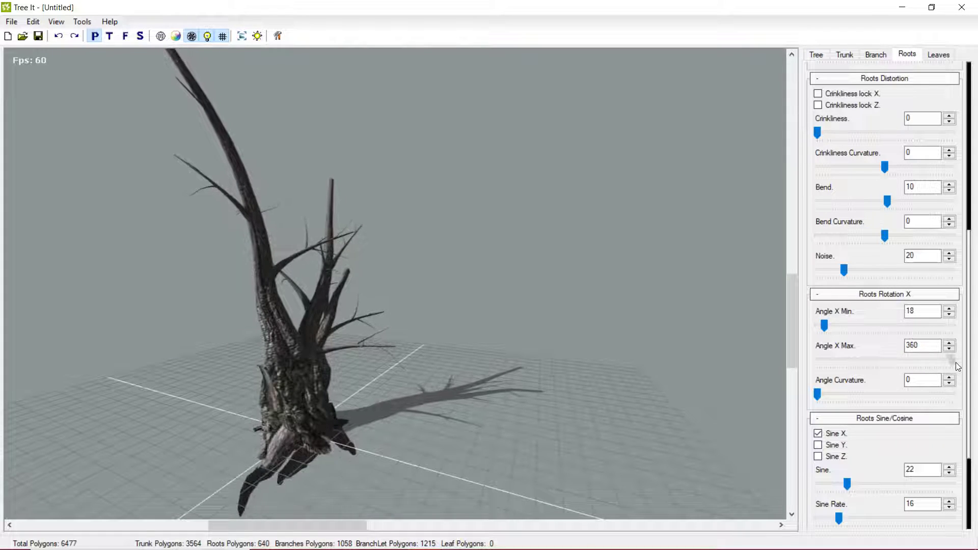
{"action": "left_click_drag", "start_coordinate": [826, 327], "coordinate": [851, 341]}
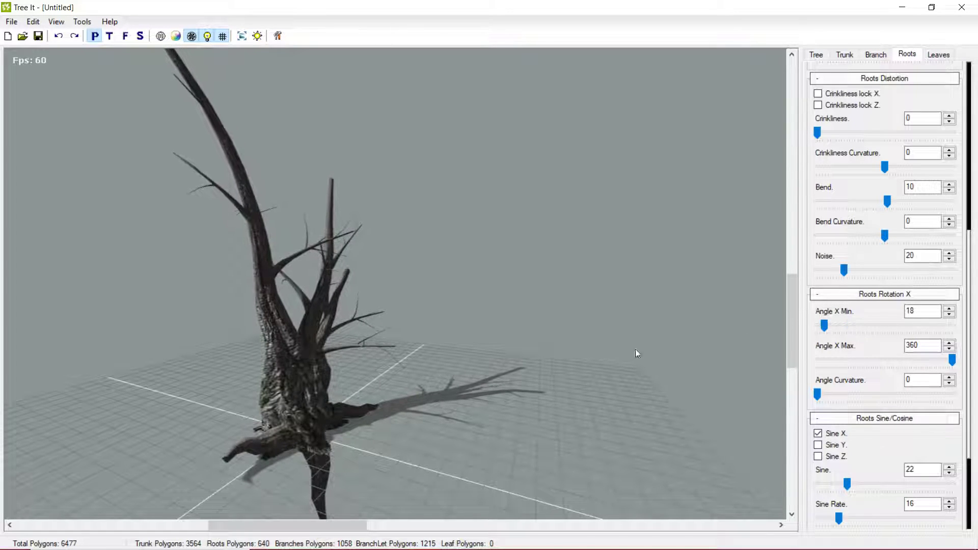
{"action": "key", "text": "ctrl+z"}
Try a narrower root rotation with Angle X Max 186 and Angle X Min 144, checking it from several sides.
{"action": "left_click_drag", "start_coordinate": [506, 449], "coordinate": [630, 426]}
{"action": "left_click_drag", "start_coordinate": [869, 361], "coordinate": [891, 361]}
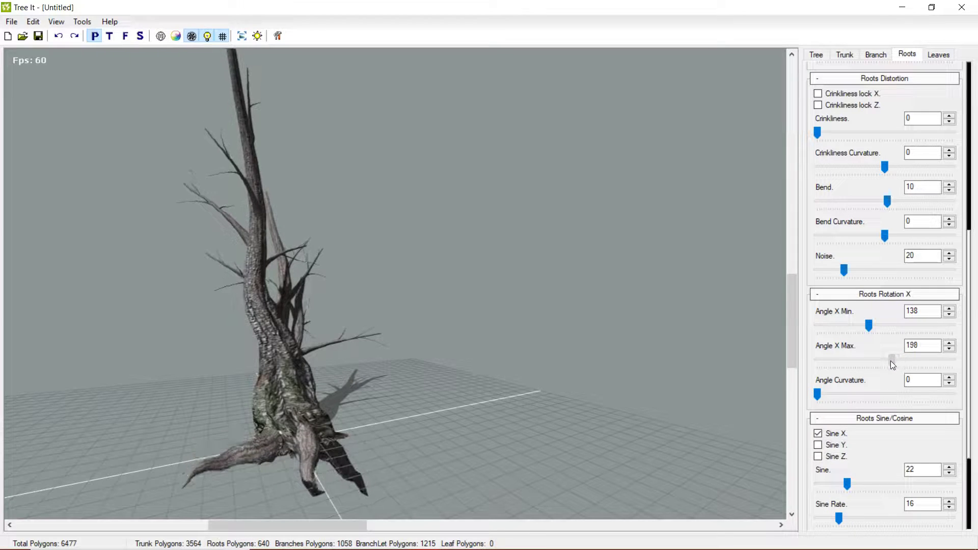
{"action": "left_click_drag", "start_coordinate": [518, 399], "coordinate": [434, 453]}
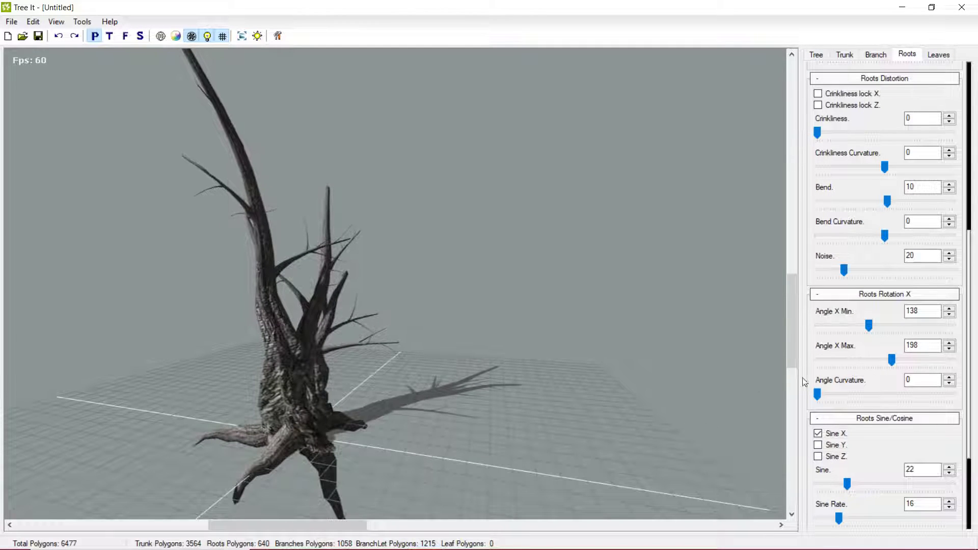
{"action": "left_click_drag", "start_coordinate": [892, 361], "coordinate": [887, 360]}
{"action": "left_click_drag", "start_coordinate": [412, 383], "coordinate": [706, 329]}
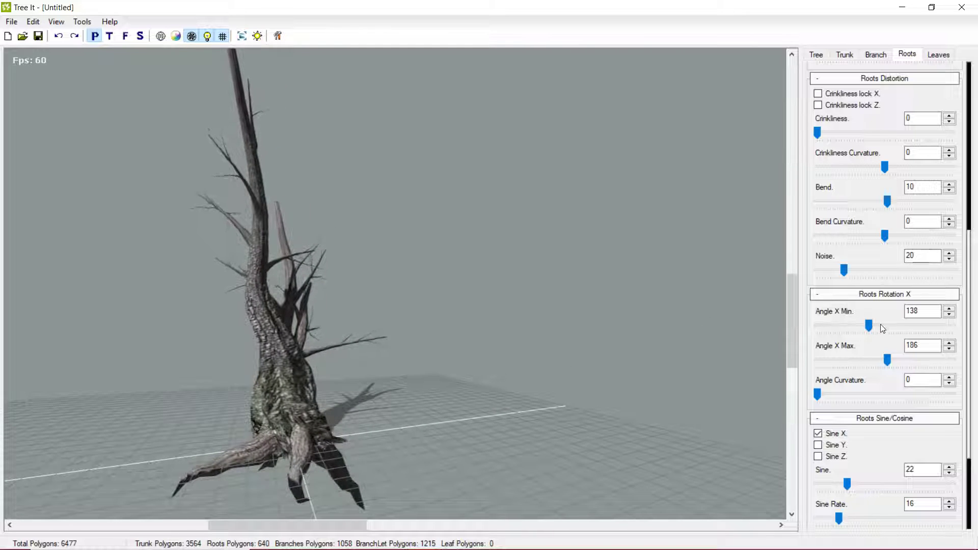
{"action": "mouse_move", "coordinate": [873, 328]}
{"action": "left_mouse_down"}
{"action": "mouse_move", "coordinate": [882, 329]}
{"action": "mouse_move", "coordinate": [866, 341]}
{"action": "left_mouse_up"}
{"action": "left_click_drag", "start_coordinate": [428, 374], "coordinate": [119, 414]}
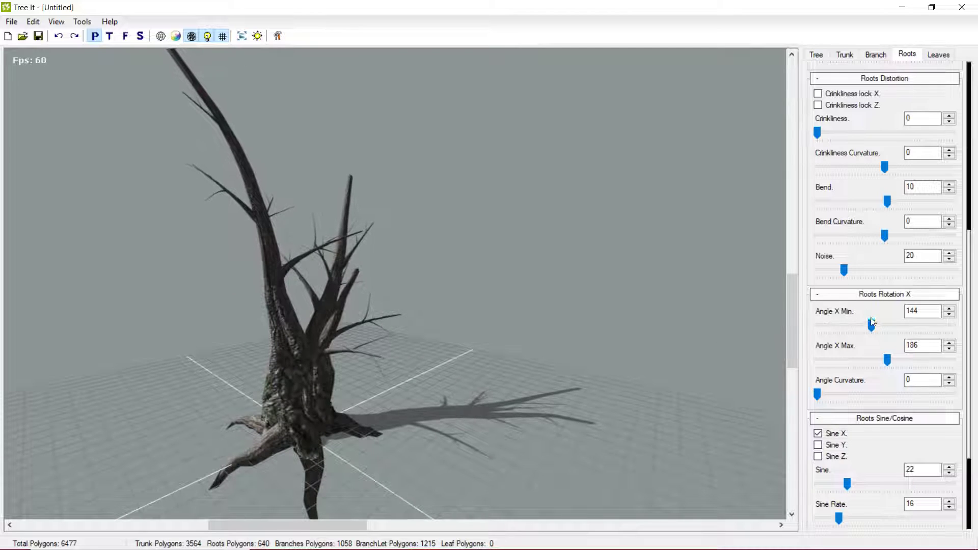
Try an Angle X Min of 162 and an Angle X Max of 168 for the roots.
{"action": "left_click_drag", "start_coordinate": [885, 323], "coordinate": [884, 371]}
{"action": "left_click_drag", "start_coordinate": [611, 442], "coordinate": [777, 417]}
{"action": "scroll", "coordinate": [245, 458], "scroll_direction": "down", "scroll_amount": 2}
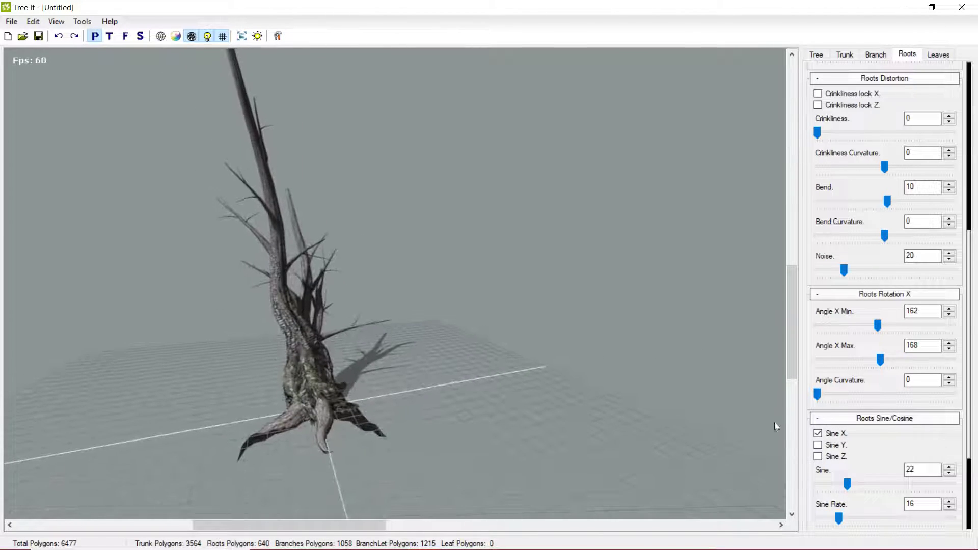
Try root rotations with Angle X Min 168 and Angle X Max 222, and with Angle X Min 84 and Angle X Max 210.
{"action": "scroll", "coordinate": [870, 456], "scroll_direction": "down", "scroll_amount": 3}
{"action": "left_click_drag", "start_coordinate": [878, 182], "coordinate": [881, 183]}
{"action": "left_click_drag", "start_coordinate": [881, 217], "coordinate": [901, 217]}
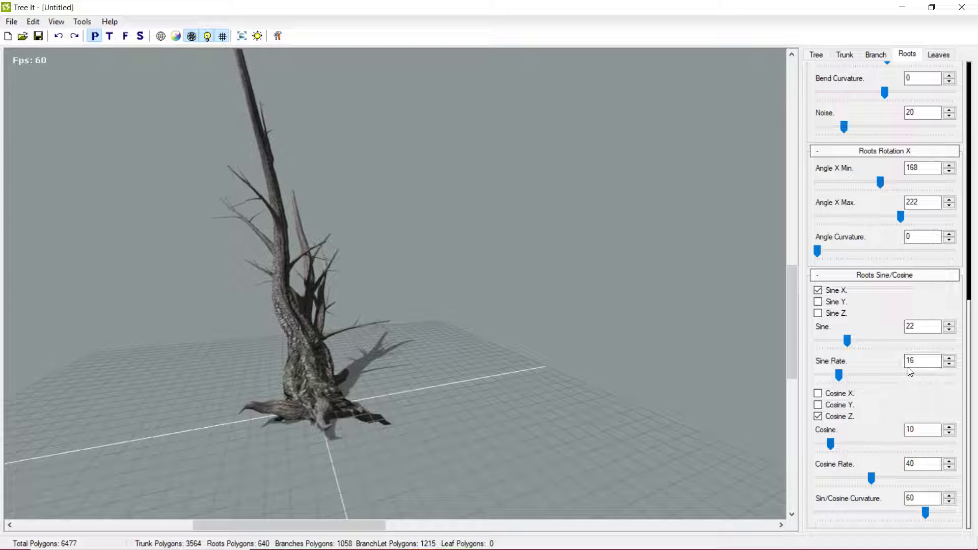
{"action": "left_click_drag", "start_coordinate": [882, 184], "coordinate": [848, 202]}
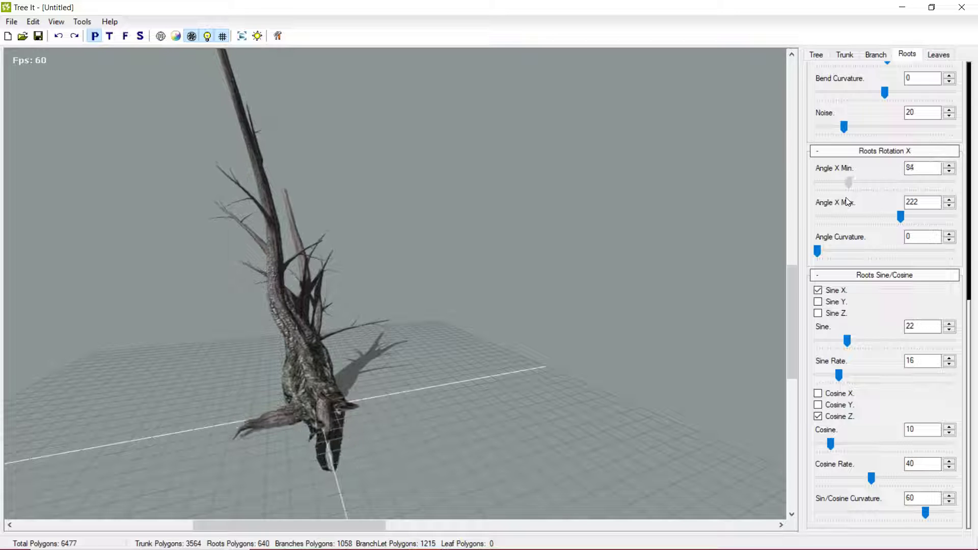
{"action": "mouse_move", "coordinate": [901, 217]}
{"action": "left_mouse_down"}
{"action": "mouse_move", "coordinate": [888, 217]}
{"action": "mouse_move", "coordinate": [904, 217]}
{"action": "mouse_move", "coordinate": [897, 228]}
{"action": "left_mouse_up"}
{"action": "left_click_drag", "start_coordinate": [408, 433], "coordinate": [377, 387]}
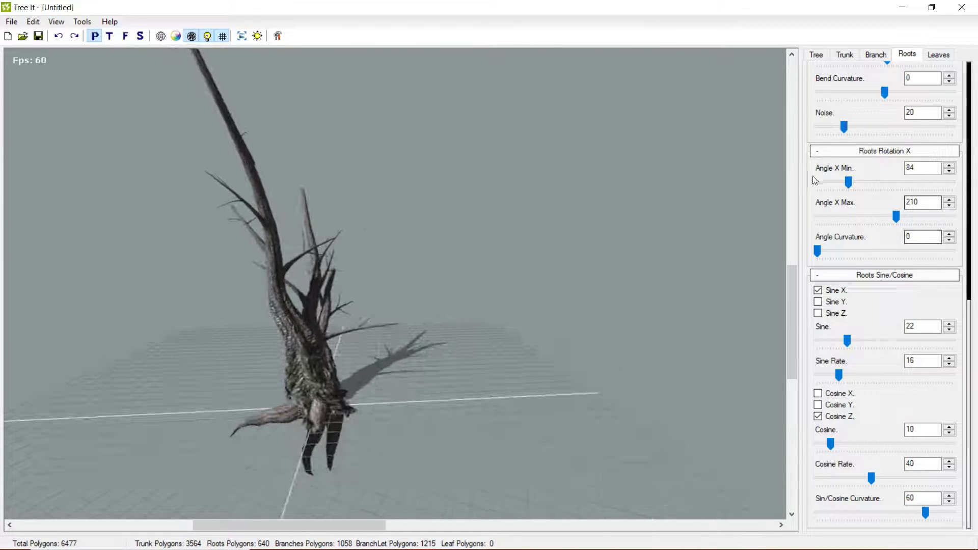
Set the roots' Angle X Min to 156 and Angle X Max to 180.
{"action": "left_click_drag", "start_coordinate": [849, 182], "coordinate": [870, 179]}
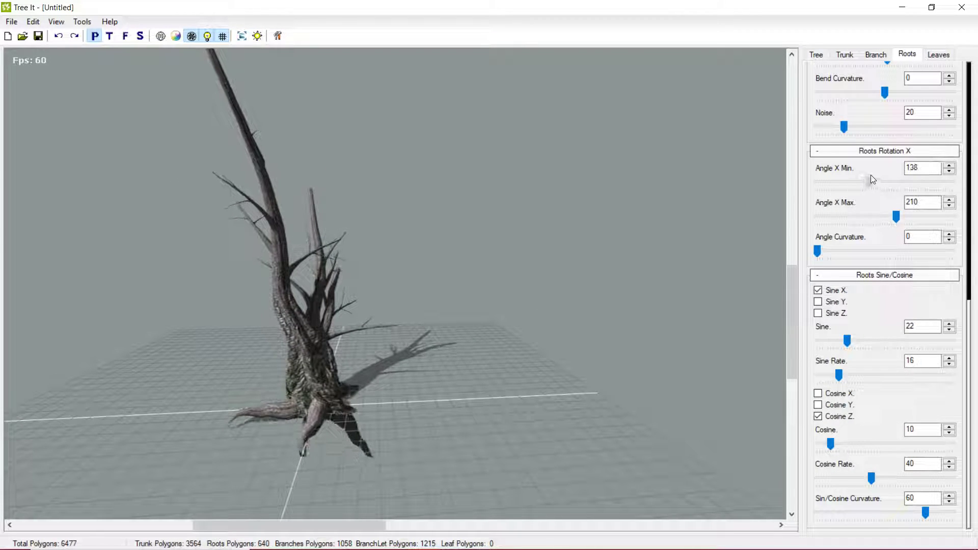
{"action": "left_click_drag", "start_coordinate": [897, 216], "coordinate": [886, 219]}
{"action": "left_click_drag", "start_coordinate": [168, 415], "coordinate": [214, 403]}
{"action": "left_click_drag", "start_coordinate": [869, 182], "coordinate": [876, 182]}
{"action": "scroll", "coordinate": [765, 461], "scroll_direction": "down", "scroll_amount": 2}
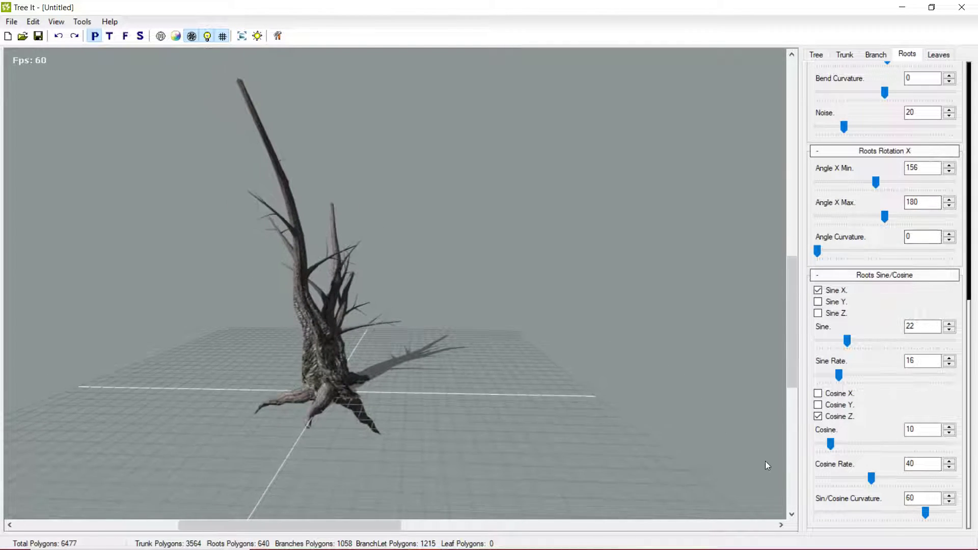
Open the leaf settings and examine the bare tree from several sides.
{"action": "scroll", "coordinate": [852, 66], "scroll_direction": "up", "scroll_amount": 10}
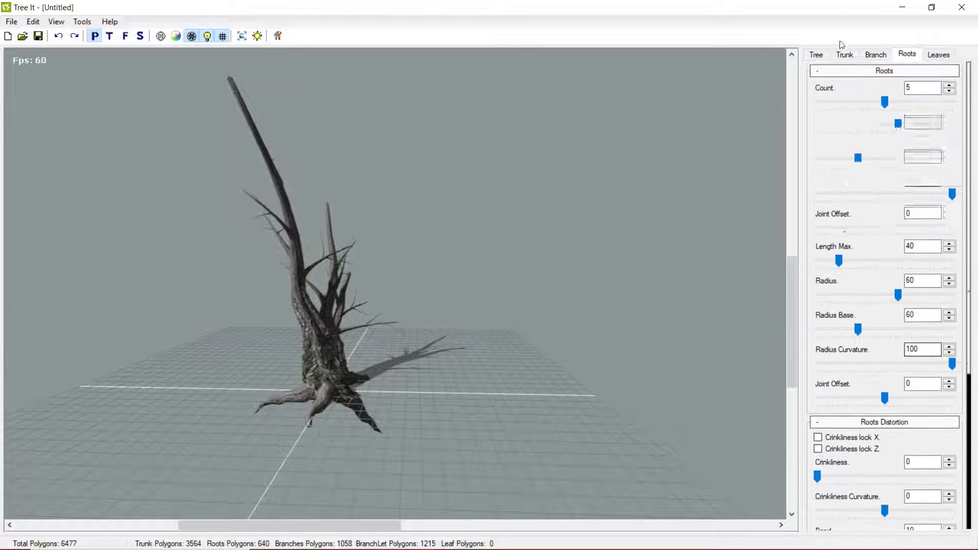
{"action": "left_click", "coordinate": [939, 54]}
{"action": "left_click_drag", "start_coordinate": [364, 304], "coordinate": [95, 479]}
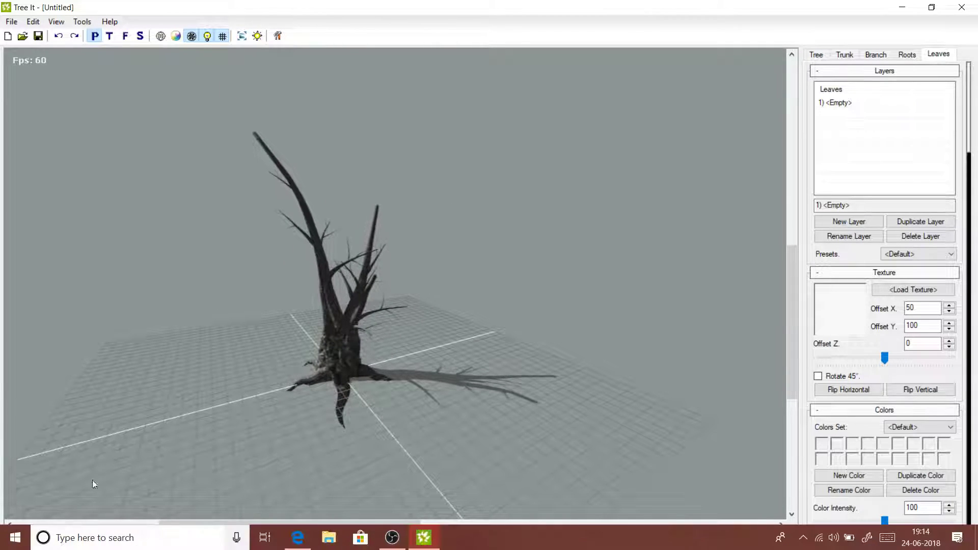
{"action": "scroll", "coordinate": [269, 291], "scroll_direction": "up", "scroll_amount": 1}
{"action": "left_click_drag", "start_coordinate": [270, 296], "coordinate": [613, 187]}
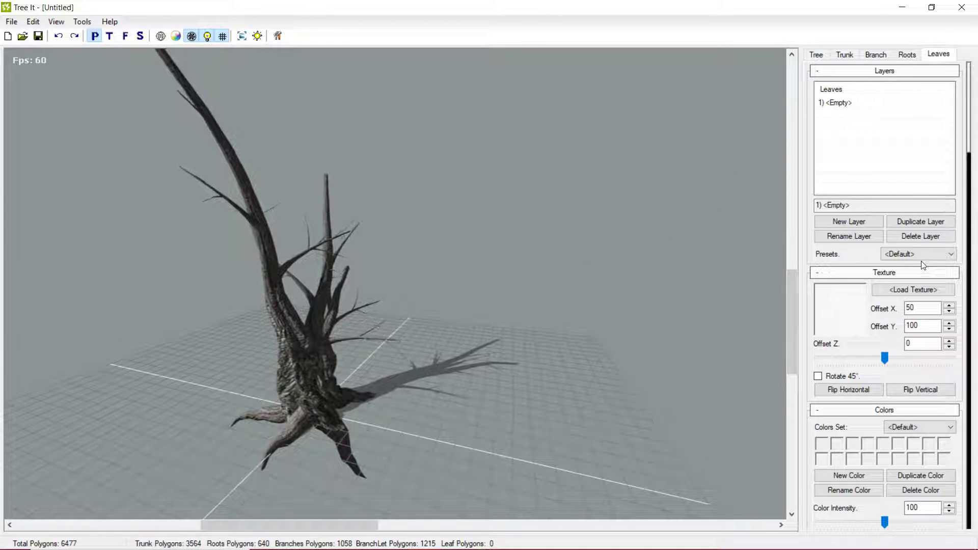
Try the Leaf Shape 1 and Leaf Shape 2 presets on the tree's leaves.
{"action": "left_click", "coordinate": [907, 255]}
{"action": "left_click", "coordinate": [908, 275]}
{"action": "scroll", "coordinate": [685, 308], "scroll_direction": "up", "scroll_amount": 3}
{"action": "left_click_drag", "start_coordinate": [611, 316], "coordinate": [643, 251]}
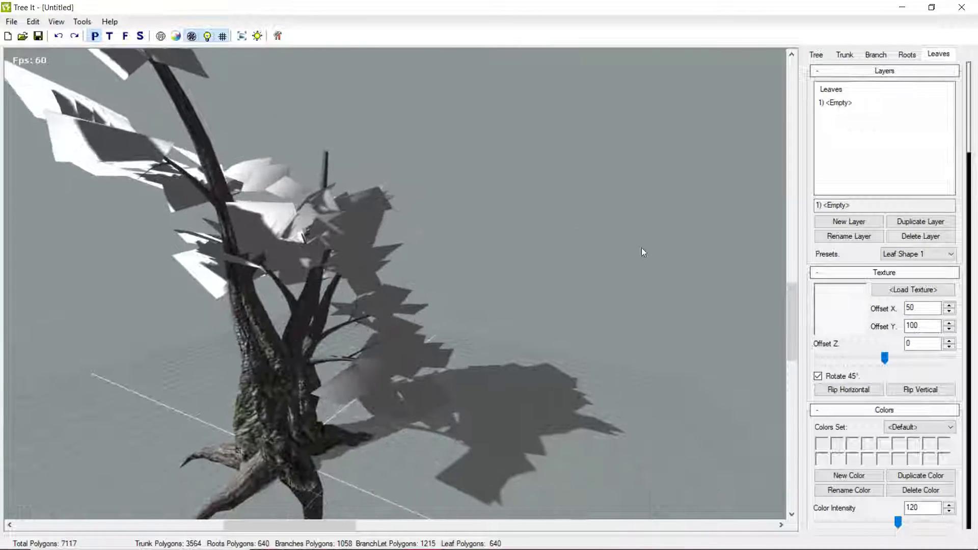
{"action": "left_click", "coordinate": [898, 255]}
{"action": "left_click", "coordinate": [904, 282]}
Try the Leaf Shape 3 preset on the tree, and return the leaf preset to Default.
{"action": "left_click", "coordinate": [905, 254]}
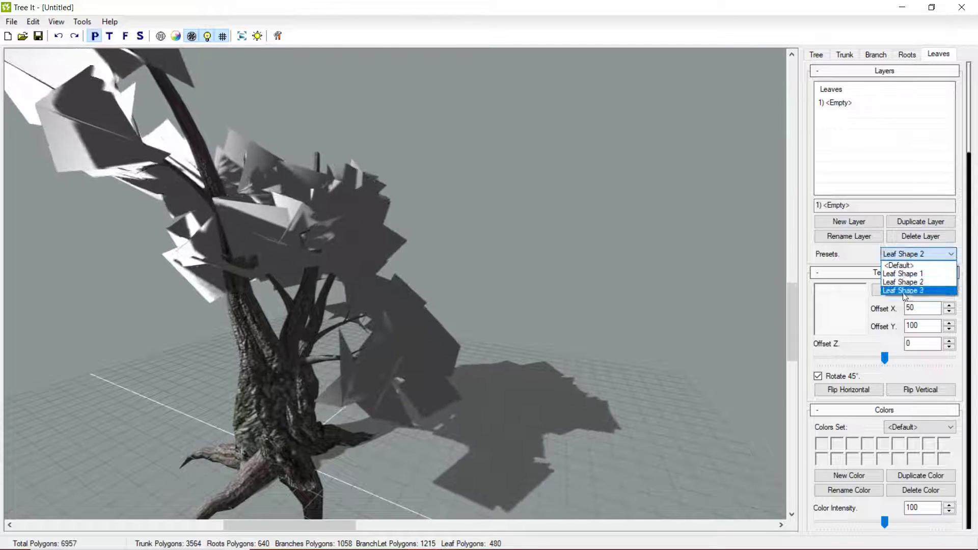
{"action": "left_click", "coordinate": [905, 291]}
{"action": "left_click_drag", "start_coordinate": [373, 390], "coordinate": [352, 362]}
{"action": "left_click", "coordinate": [905, 255]}
{"action": "left_click", "coordinate": [904, 300]}
{"action": "left_click_drag", "start_coordinate": [783, 241], "coordinate": [184, 350]}
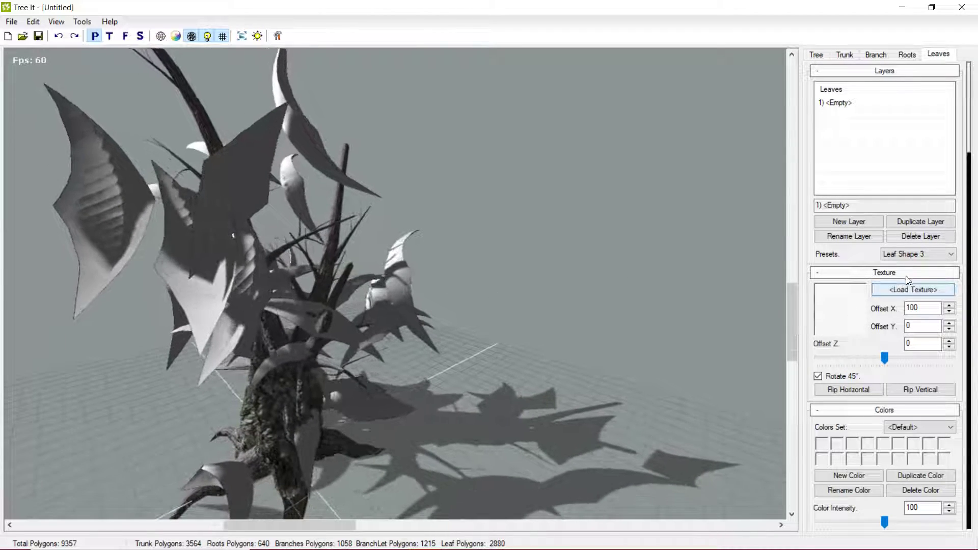
{"action": "left_click", "coordinate": [933, 255]}
{"action": "scroll", "coordinate": [932, 270], "scroll_direction": "up", "scroll_amount": 2}
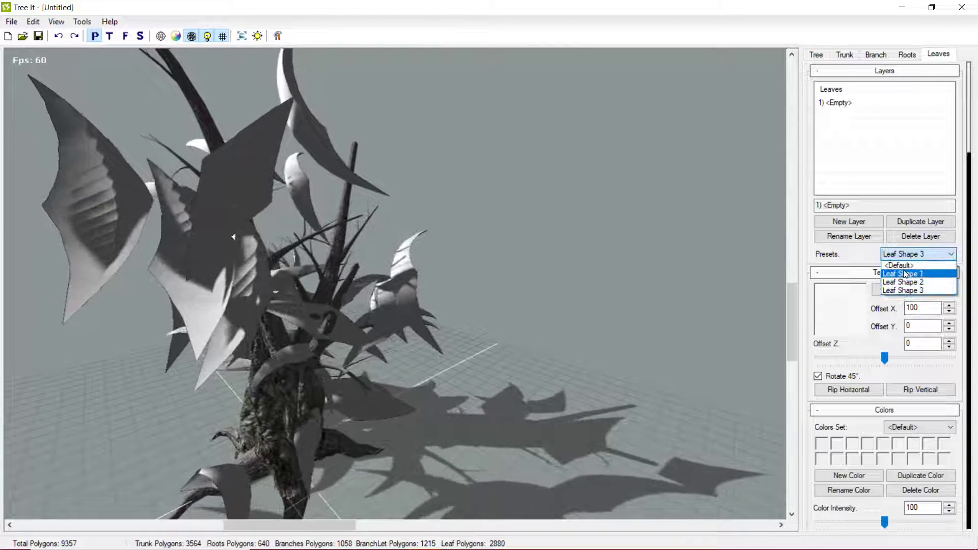
{"action": "left_click", "coordinate": [905, 261]}
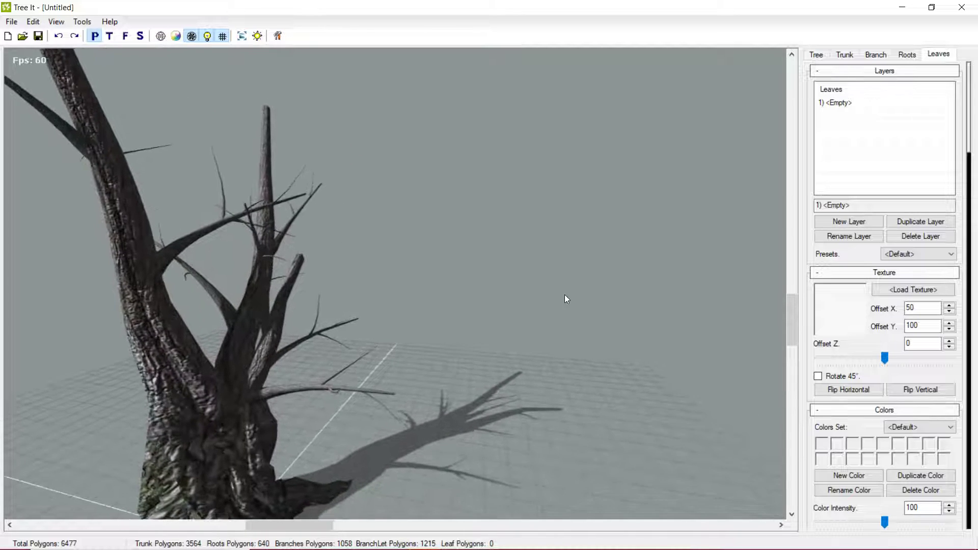
Preview leaf01.dds as the leaf layer's base texture and apply leaf02.dds instead.
{"action": "left_click", "coordinate": [925, 289]}
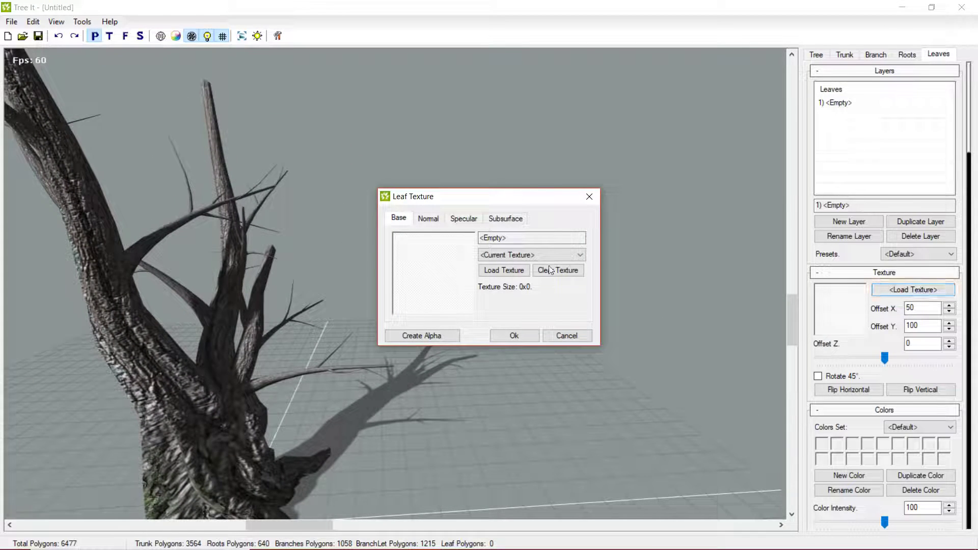
{"action": "left_click", "coordinate": [562, 255]}
{"action": "left_click", "coordinate": [513, 275]}
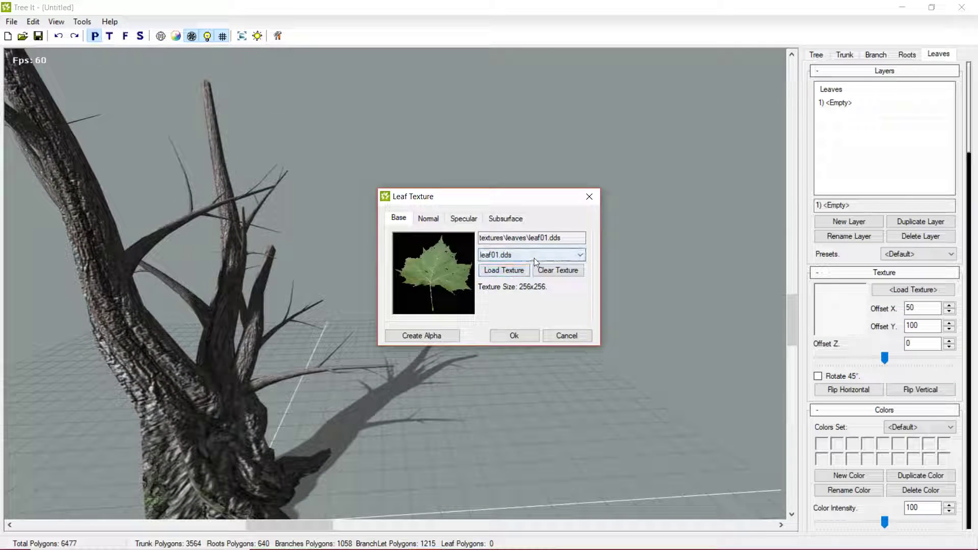
{"action": "left_click", "coordinate": [534, 258]}
{"action": "left_click", "coordinate": [507, 283]}
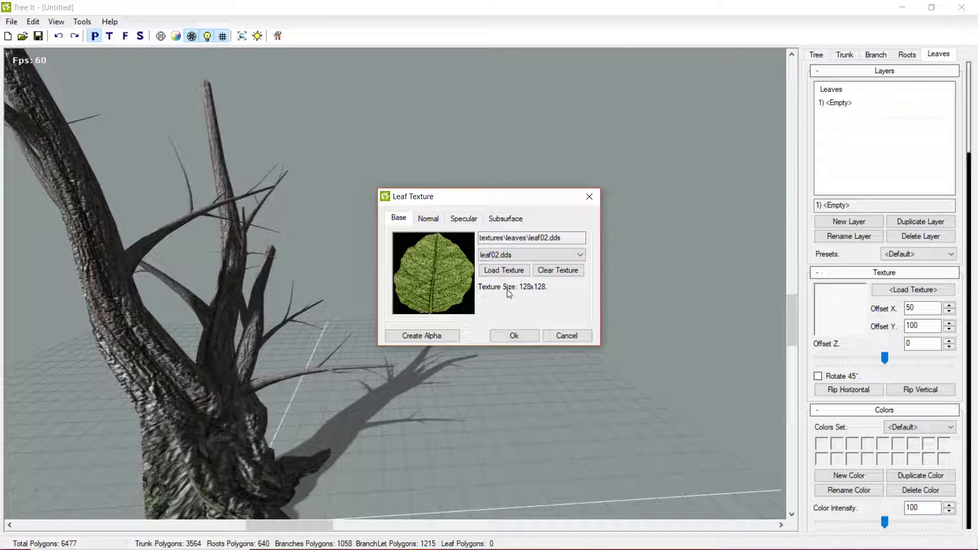
{"action": "left_click", "coordinate": [509, 335]}
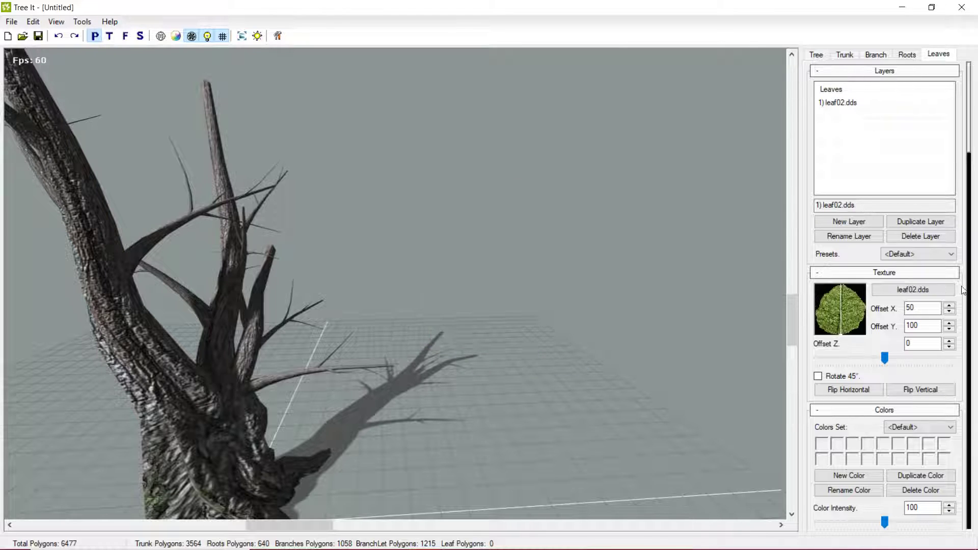
Replace the leaf layer's base texture with leaf03.dds.
{"action": "left_click", "coordinate": [900, 292]}
{"action": "left_click", "coordinate": [516, 258]}
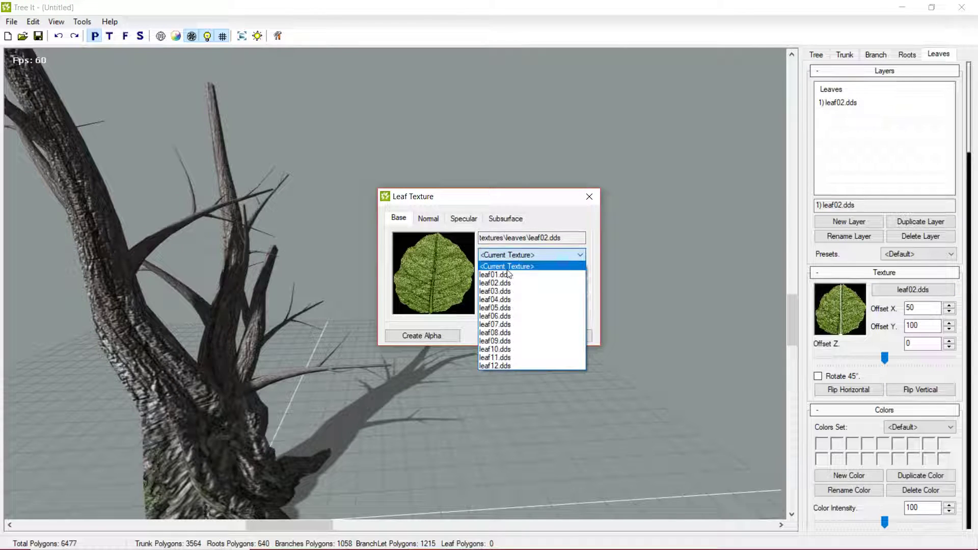
{"action": "left_click", "coordinate": [502, 291]}
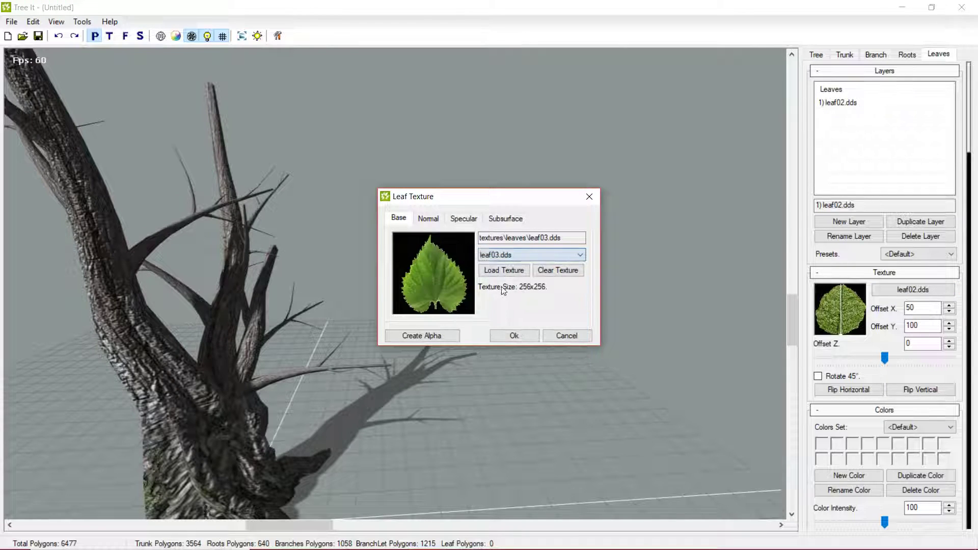
{"action": "left_click", "coordinate": [506, 334]}
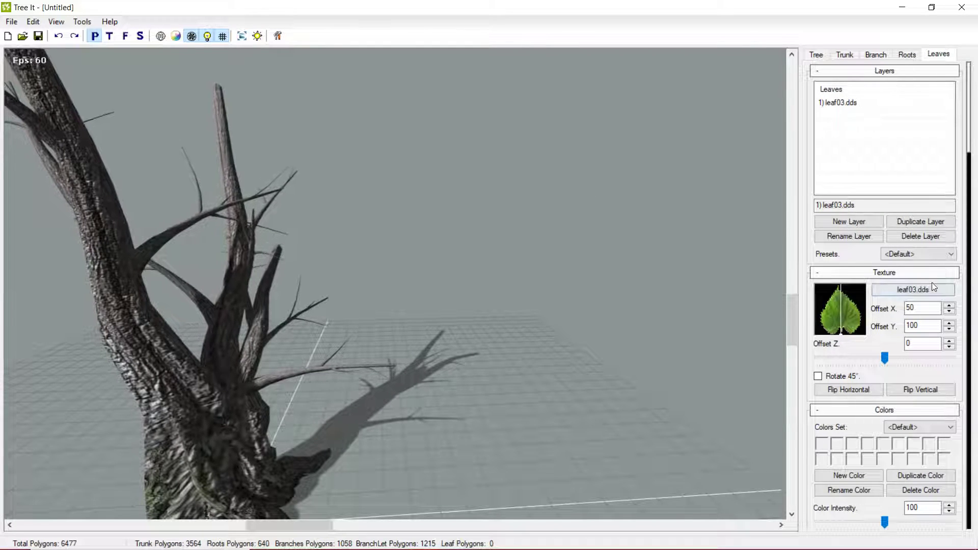
Set the leaf Count to 250 and check the foliage on the branches from several sides.
{"action": "scroll", "coordinate": [912, 398], "scroll_direction": "down", "scroll_amount": 1}
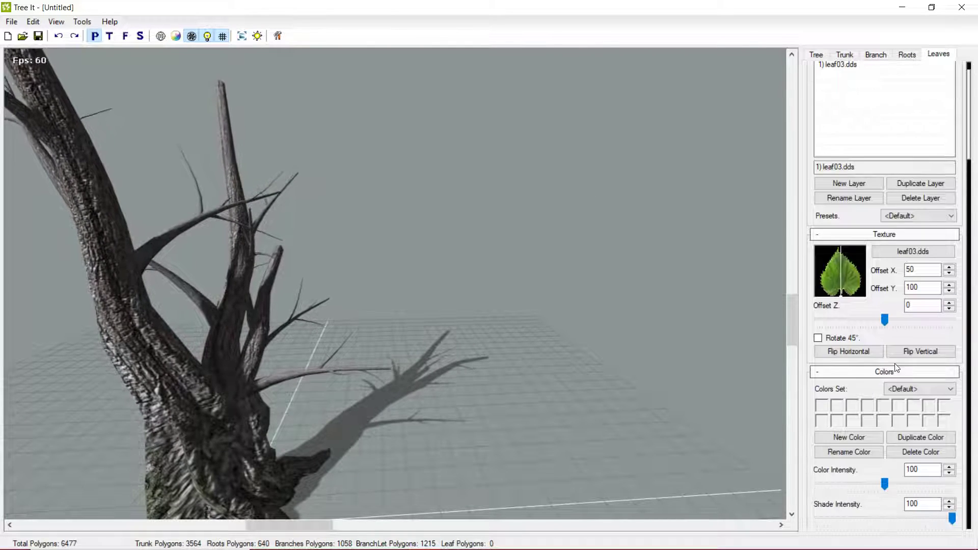
{"action": "scroll", "coordinate": [890, 423], "scroll_direction": "down", "scroll_amount": 4}
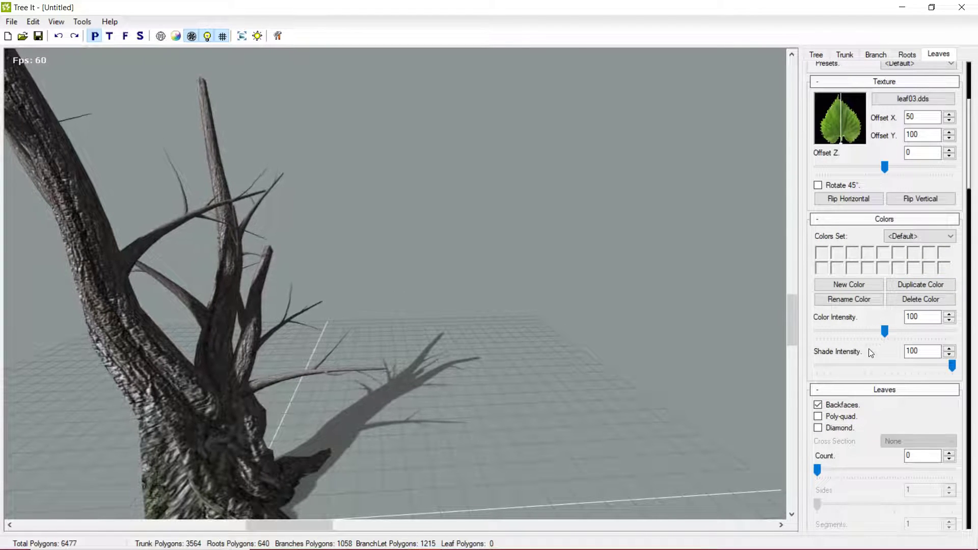
{"action": "left_click_drag", "start_coordinate": [818, 472], "coordinate": [953, 470]}
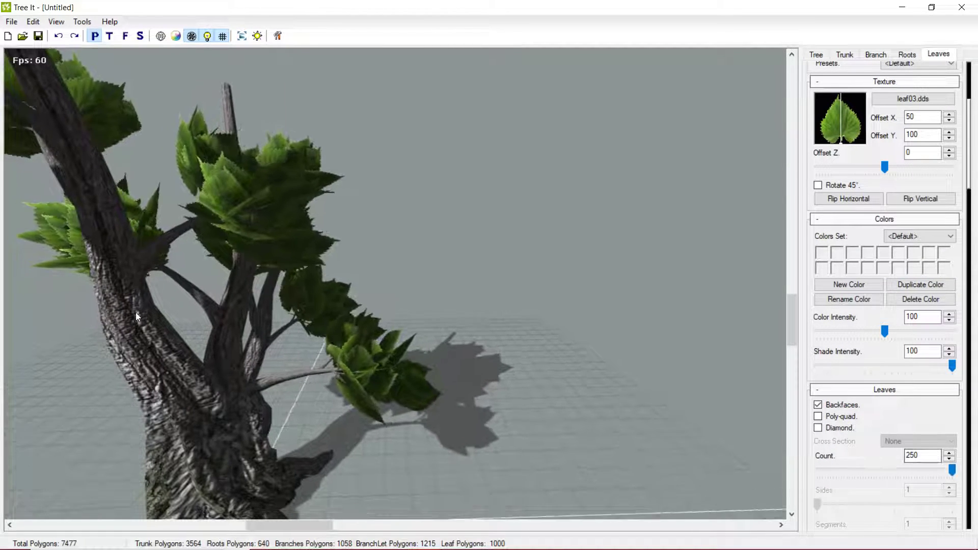
{"action": "scroll", "coordinate": [272, 304], "scroll_direction": "up", "scroll_amount": 5}
{"action": "scroll", "coordinate": [271, 300], "scroll_direction": "down", "scroll_amount": 1}
{"action": "left_click_drag", "start_coordinate": [270, 299], "coordinate": [467, 309]}
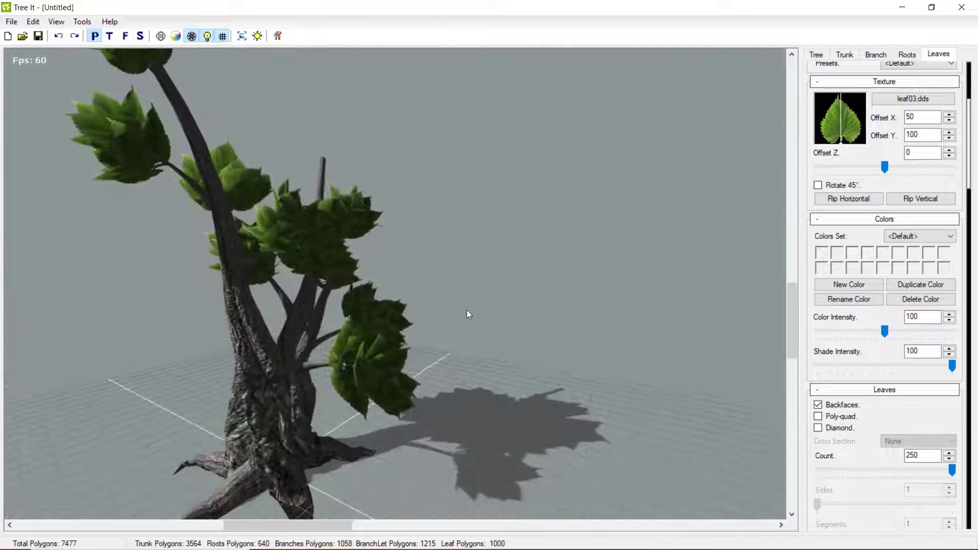
{"action": "left_click_drag", "start_coordinate": [235, 259], "coordinate": [303, 161]}
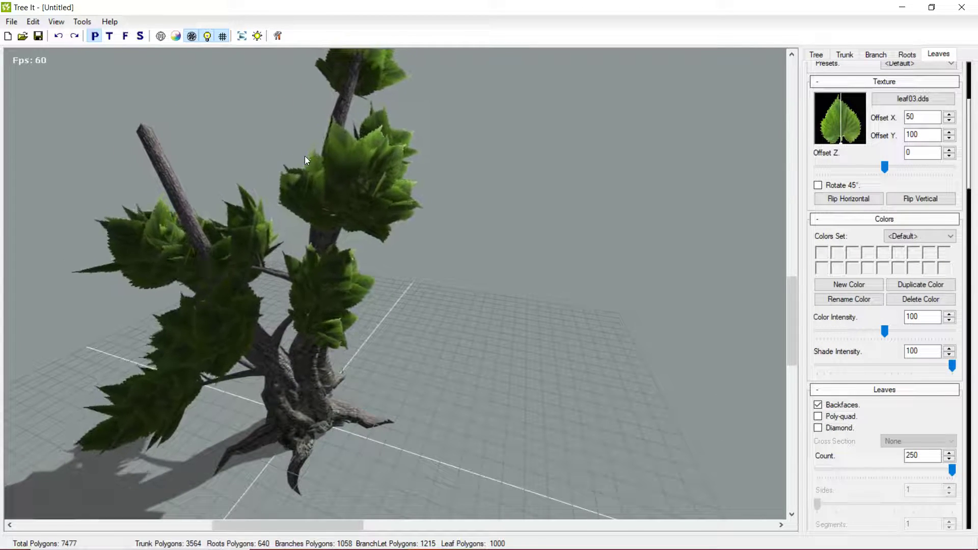
{"action": "left_click_drag", "start_coordinate": [305, 159], "coordinate": [567, 298]}
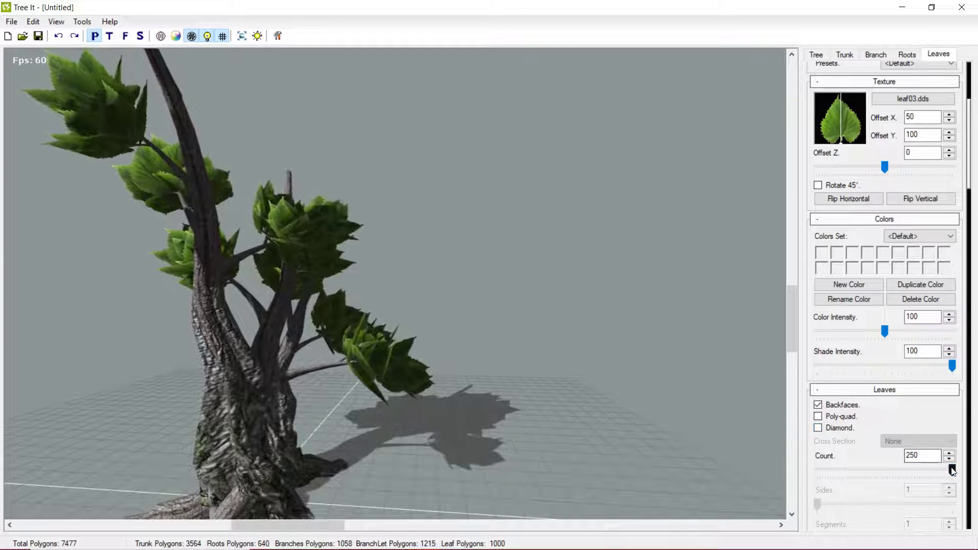
Try a leaf Count of 220, return it to 250 and check the tree from other sides.
{"action": "mouse_move", "coordinate": [951, 469]}
{"action": "left_mouse_down"}
{"action": "mouse_move", "coordinate": [929, 467]}
{"action": "mouse_move", "coordinate": [952, 469]}
{"action": "left_mouse_up"}
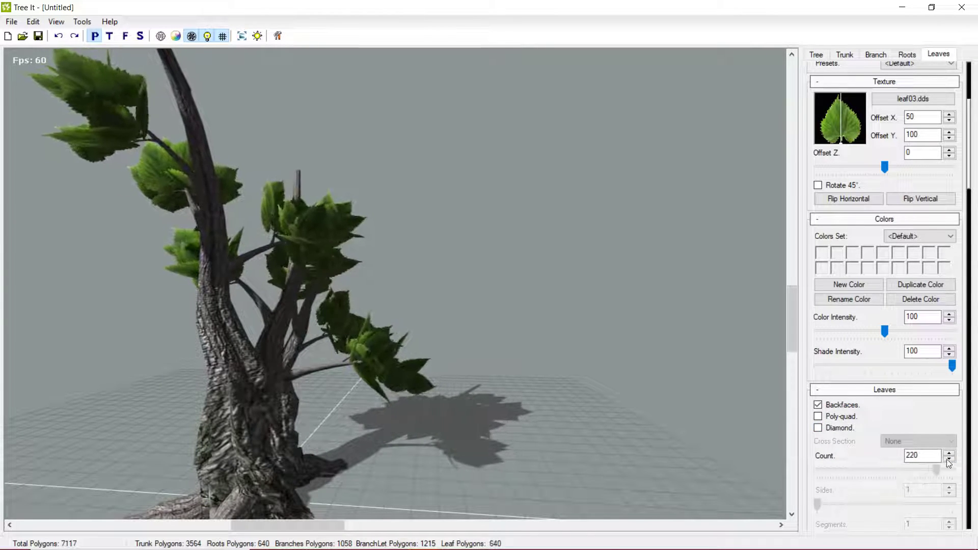
{"action": "left_click_drag", "start_coordinate": [280, 282], "coordinate": [351, 319]}
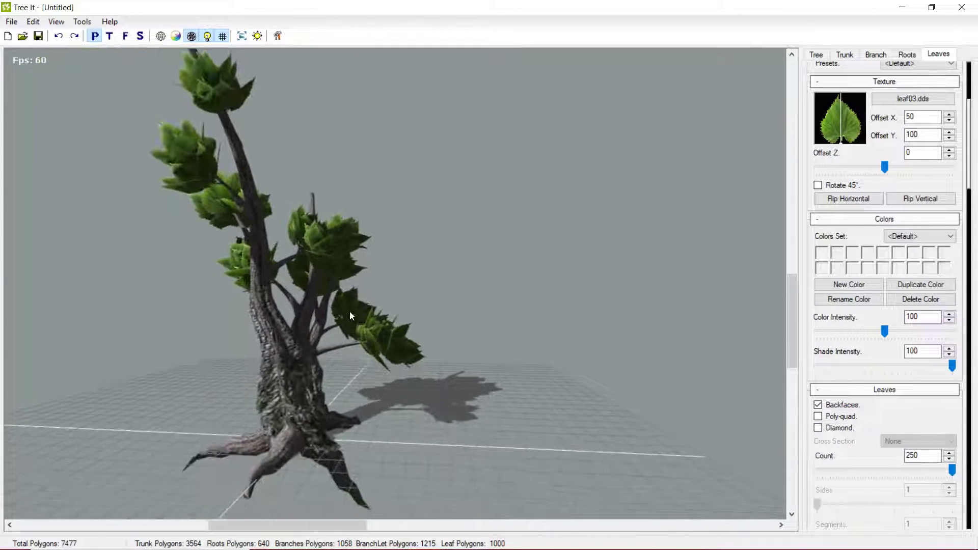
{"action": "left_click_drag", "start_coordinate": [418, 280], "coordinate": [515, 372]}
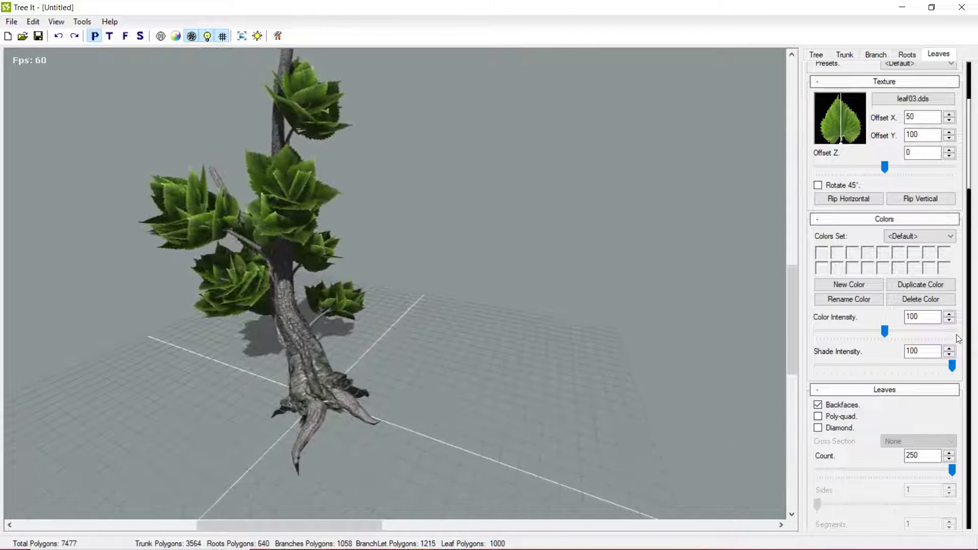
{"action": "scroll", "coordinate": [904, 363], "scroll_direction": "down", "scroll_amount": 3}
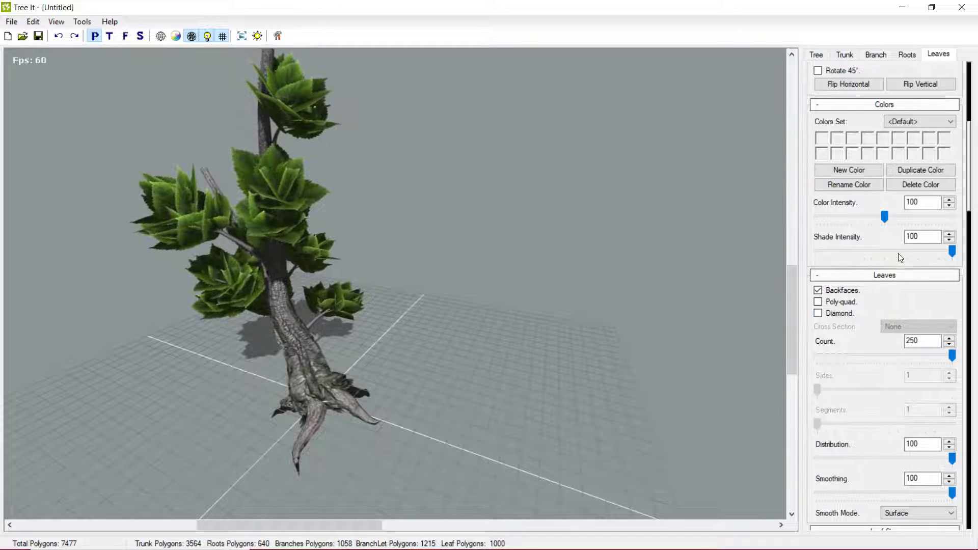
{"action": "scroll", "coordinate": [913, 252], "scroll_direction": "up", "scroll_amount": 4}
{"action": "left_click", "coordinate": [929, 273]}
{"action": "left_click", "coordinate": [928, 274]}
{"action": "left_click", "coordinate": [928, 272]}
{"action": "left_click", "coordinate": [882, 301]}
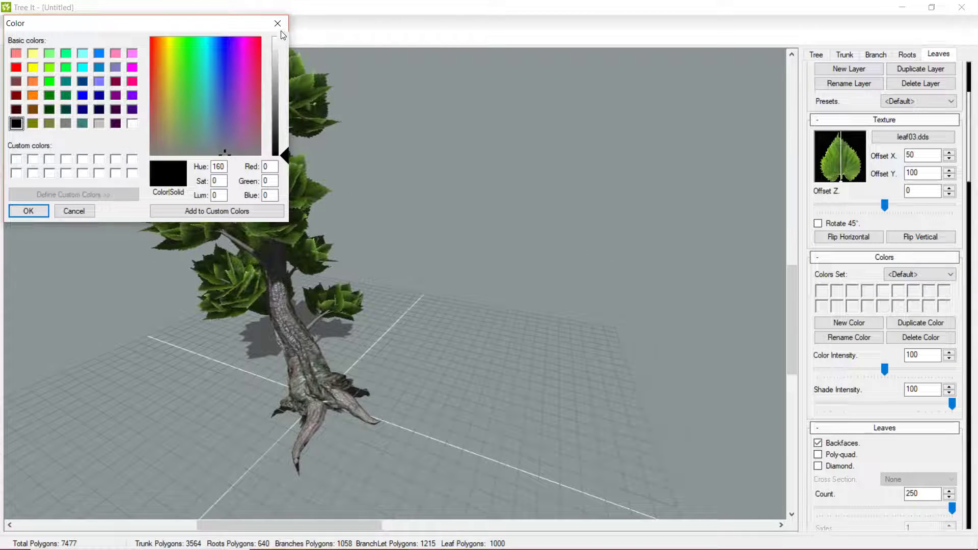
{"action": "left_click", "coordinate": [278, 24]}
Try the Gray Scale, Autumn and Warm color sets on the leaves, and return the color set to Default.
{"action": "left_click", "coordinate": [937, 273]}
{"action": "left_click", "coordinate": [911, 286]}
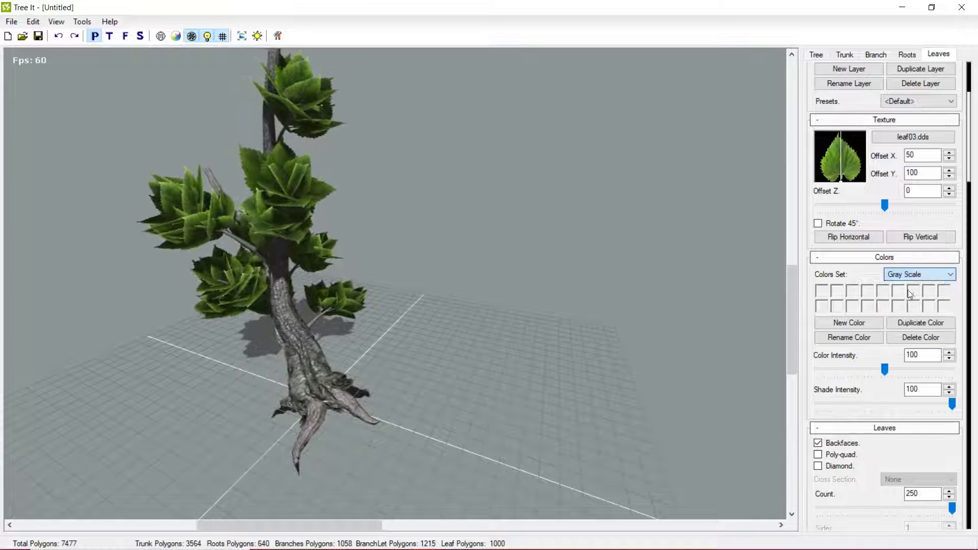
{"action": "left_click", "coordinate": [909, 274]}
{"action": "left_click", "coordinate": [895, 309]}
{"action": "left_click", "coordinate": [911, 274]}
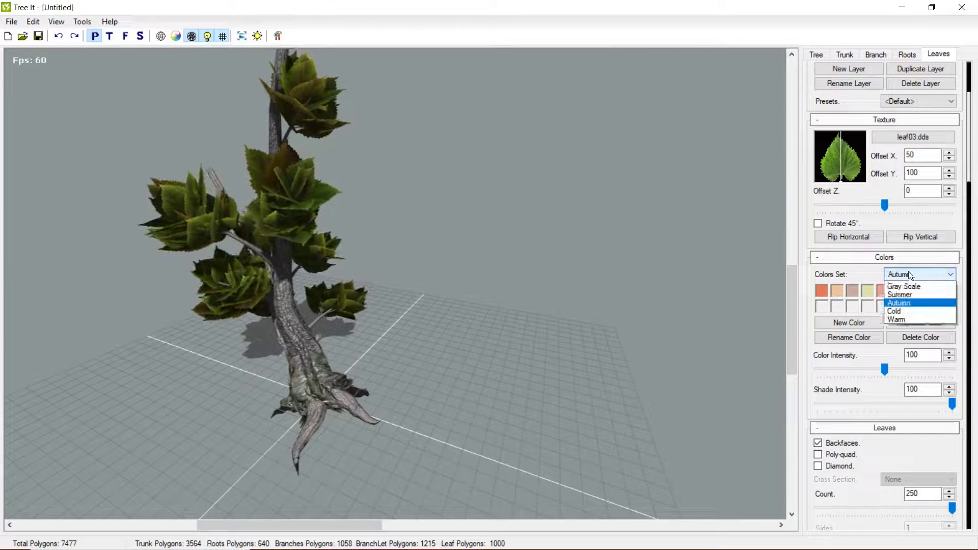
{"action": "left_click", "coordinate": [897, 327]}
{"action": "left_click", "coordinate": [910, 273]}
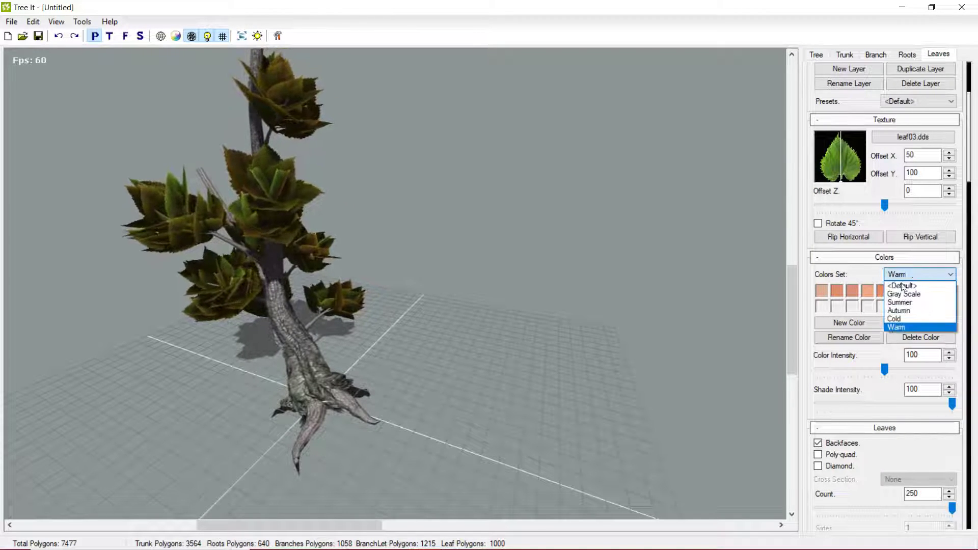
{"action": "left_click", "coordinate": [904, 286]}
{"action": "left_click_drag", "start_coordinate": [743, 317], "coordinate": [330, 249]}
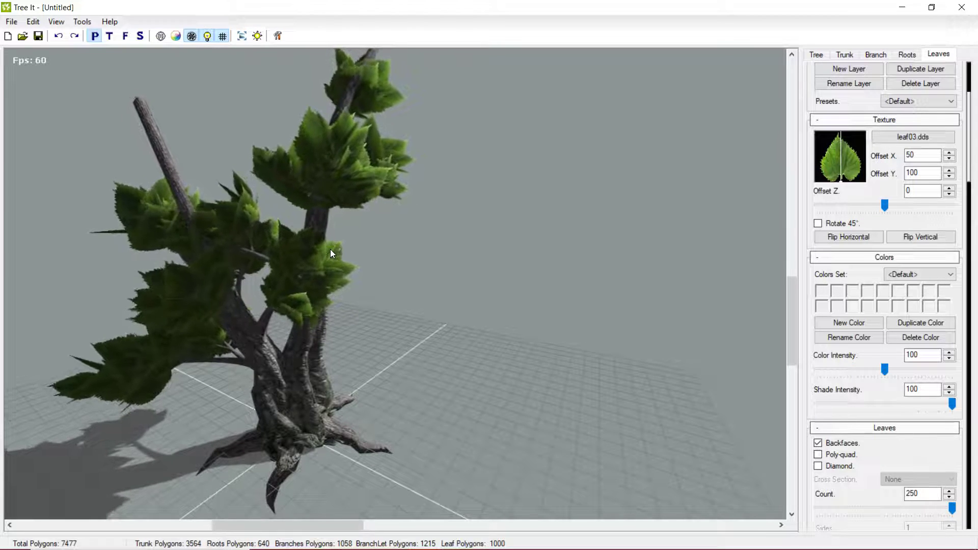
Try the Poly-quad option on the leaves and turn it back off.
{"action": "scroll", "coordinate": [301, 265], "scroll_direction": "up", "scroll_amount": 4}
{"action": "left_click_drag", "start_coordinate": [191, 244], "coordinate": [379, 341]}
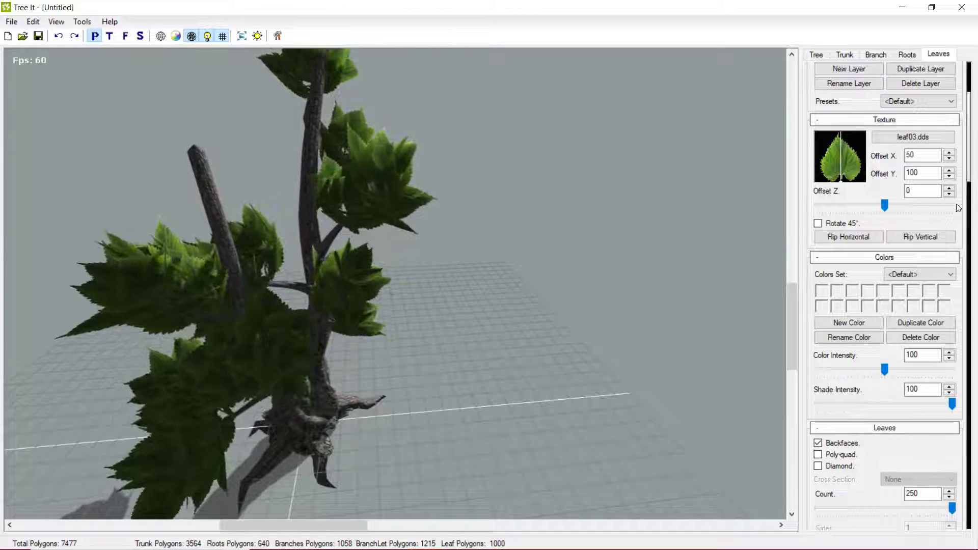
{"action": "scroll", "coordinate": [862, 378], "scroll_direction": "down", "scroll_amount": 3}
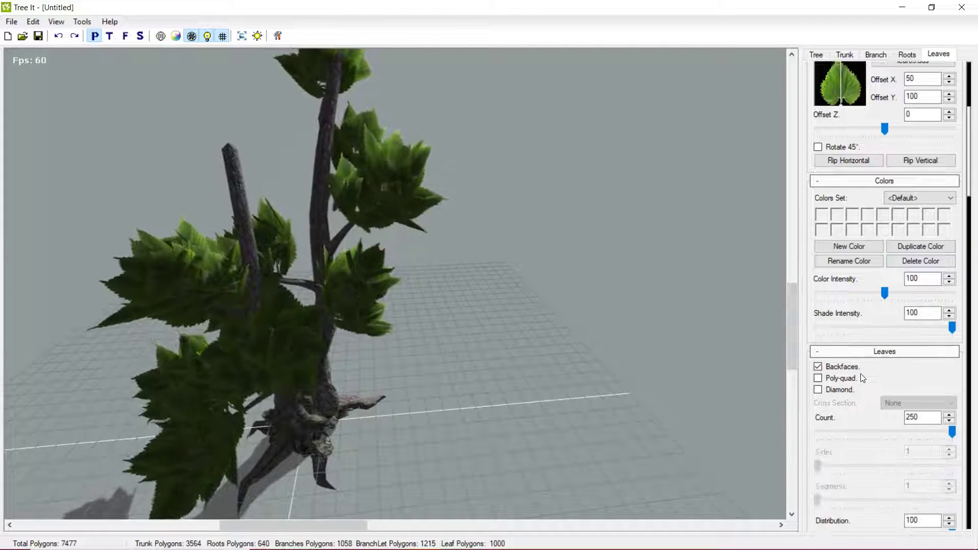
{"action": "left_click", "coordinate": [818, 379]}
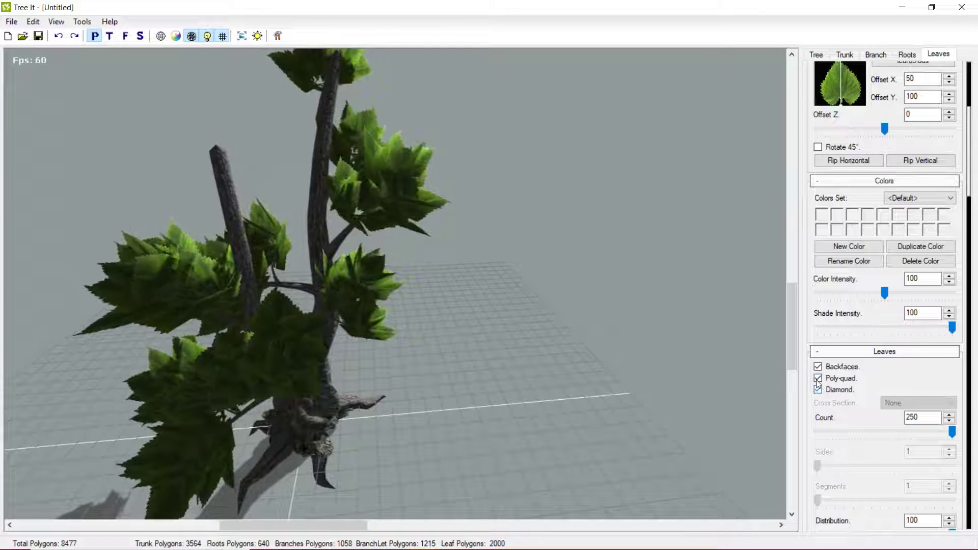
{"action": "left_click", "coordinate": [818, 379]}
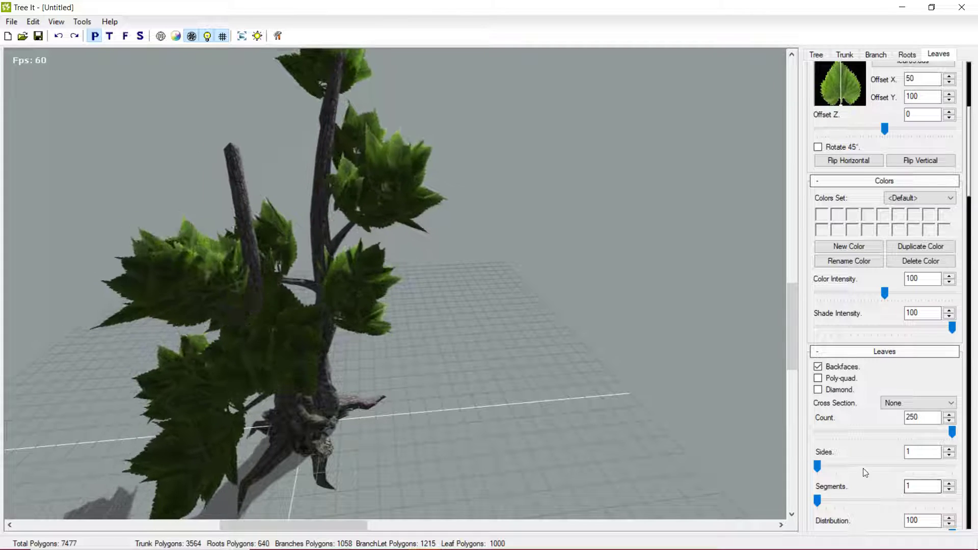
Try the Cross, Halved and Front cross sections on the leaves, and set the cross section to Cross/front.
{"action": "scroll", "coordinate": [864, 473], "scroll_direction": "down", "scroll_amount": 3}
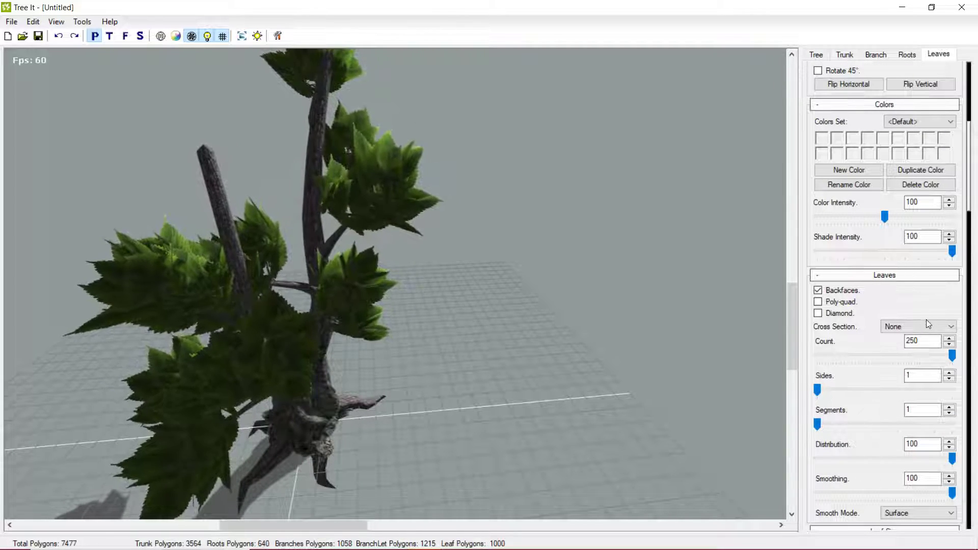
{"action": "left_click", "coordinate": [886, 329]}
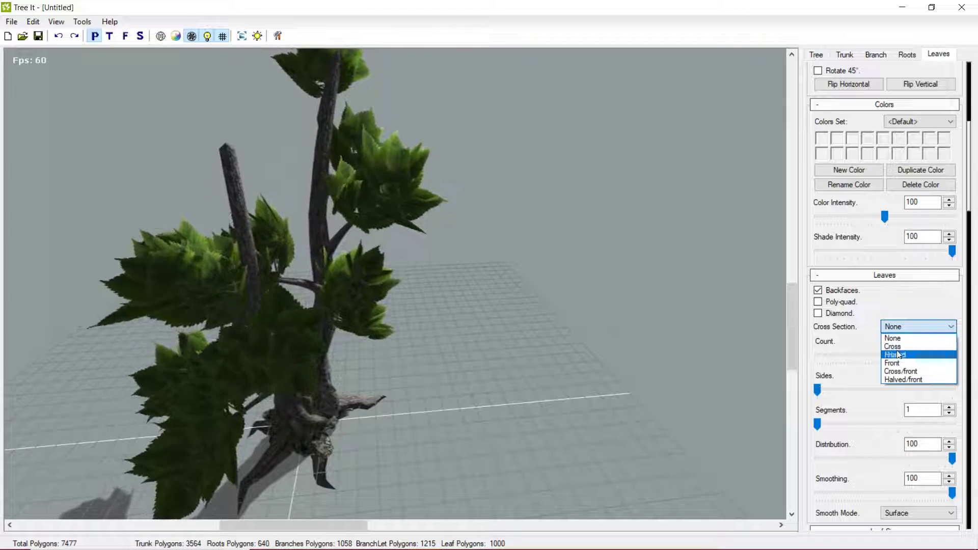
{"action": "left_click", "coordinate": [900, 347]}
{"action": "left_click", "coordinate": [915, 330]}
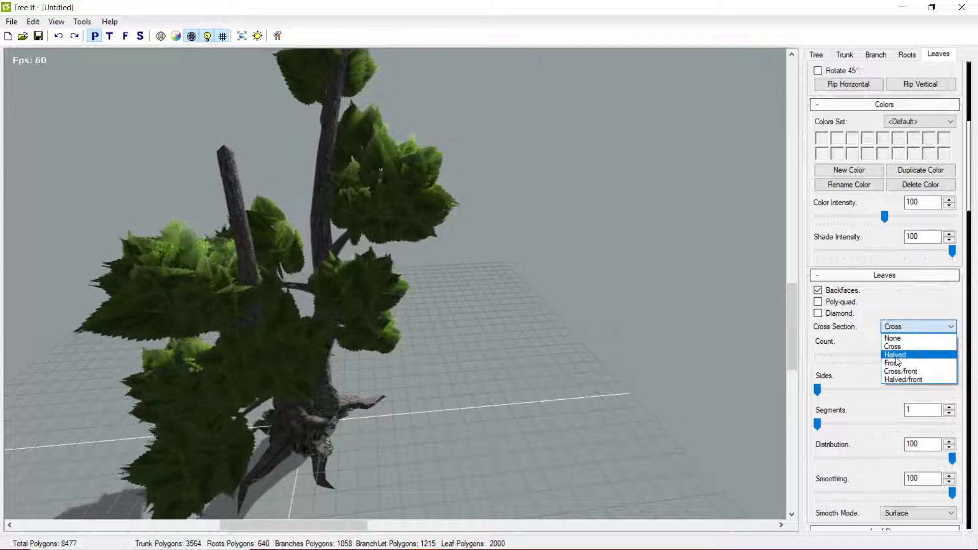
{"action": "left_click", "coordinate": [896, 355]}
{"action": "left_click", "coordinate": [901, 327]}
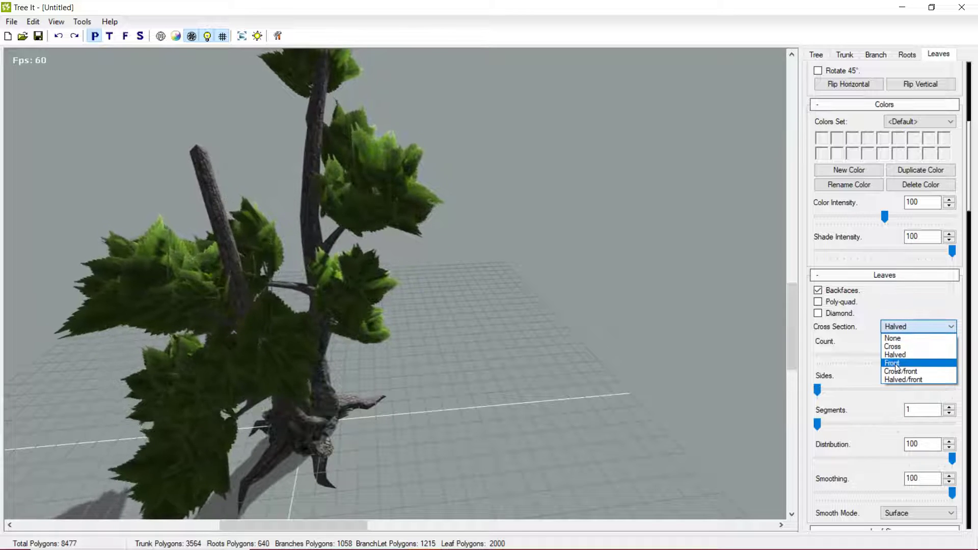
{"action": "left_click", "coordinate": [896, 363]}
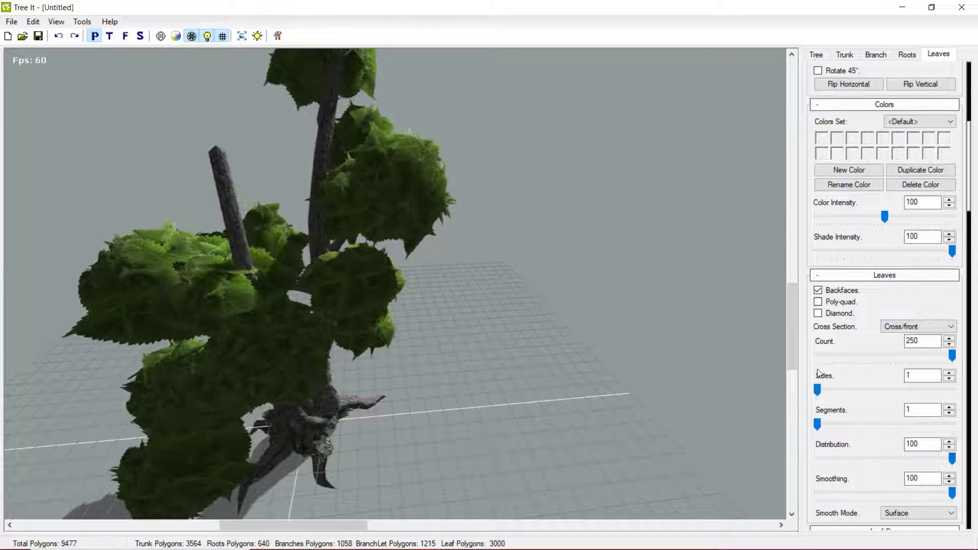
{"action": "left_click_drag", "start_coordinate": [601, 276], "coordinate": [816, 314]}
{"action": "scroll", "coordinate": [62, 387], "scroll_direction": "down", "scroll_amount": 3}
Set the roots' Sides to 4 and lower the Segments of the main branches to reduce polygons.
{"action": "left_click", "coordinate": [908, 55]}
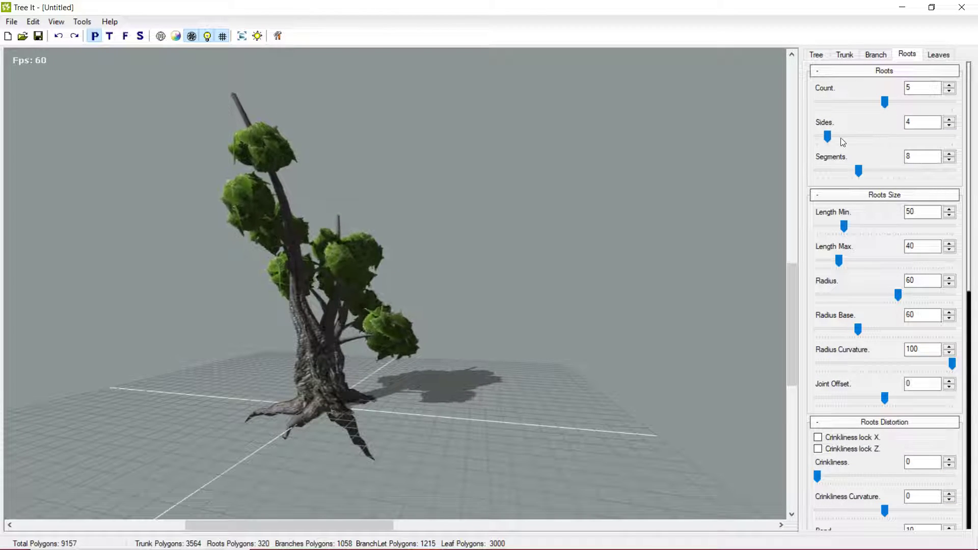
{"action": "left_click_drag", "start_coordinate": [387, 366], "coordinate": [528, 380]}
{"action": "scroll", "coordinate": [326, 443], "scroll_direction": "up", "scroll_amount": 2}
{"action": "left_click", "coordinate": [876, 55]}
{"action": "scroll", "coordinate": [865, 200], "scroll_direction": "up", "scroll_amount": 10}
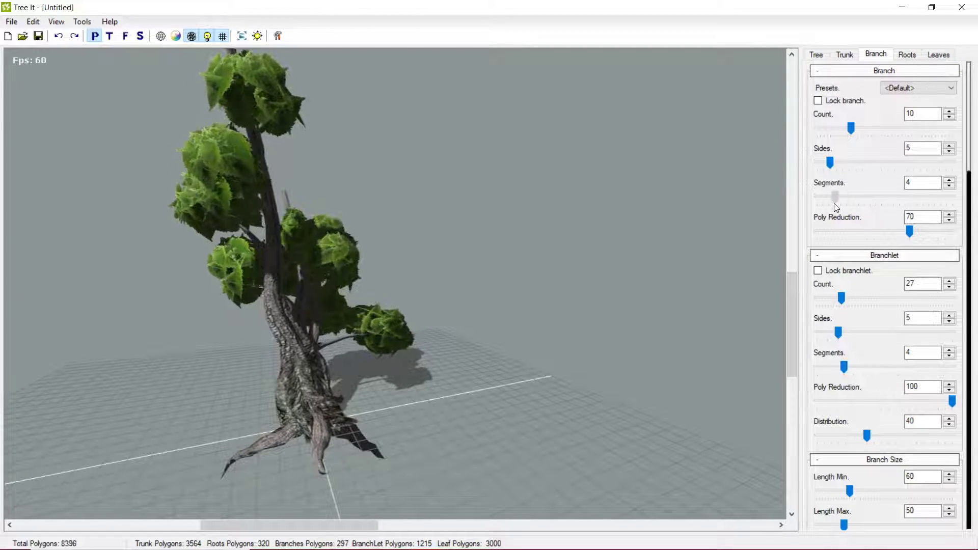
Set the trunk's Sides to 16 and Segments to 22, checking its shape from several sides.
{"action": "left_click", "coordinate": [845, 55]}
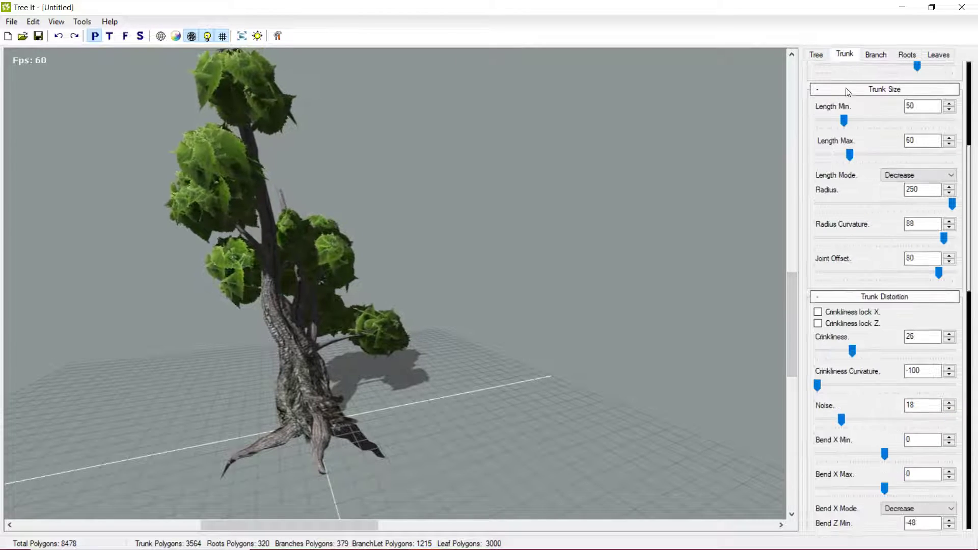
{"action": "scroll", "coordinate": [848, 134], "scroll_direction": "up", "scroll_amount": 5}
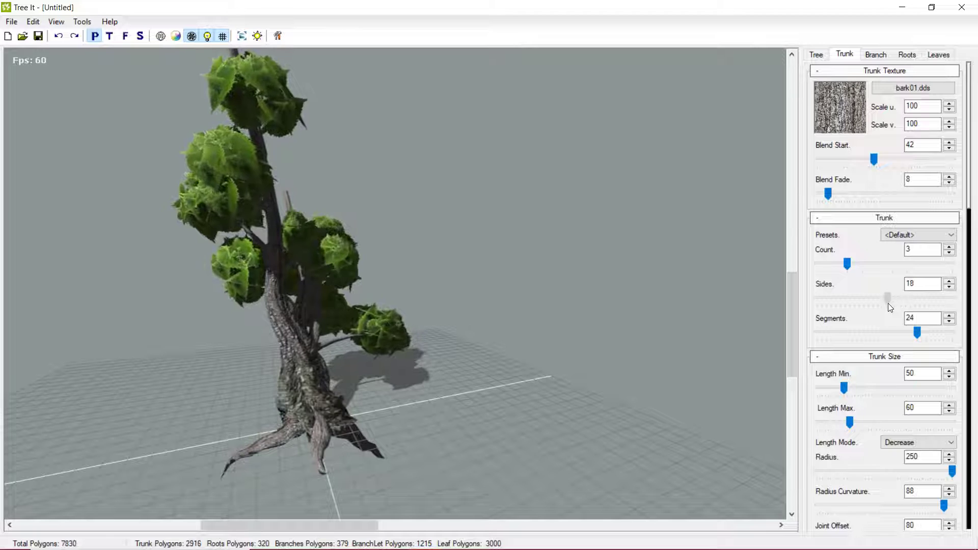
{"action": "left_click_drag", "start_coordinate": [316, 425], "coordinate": [746, 350]}
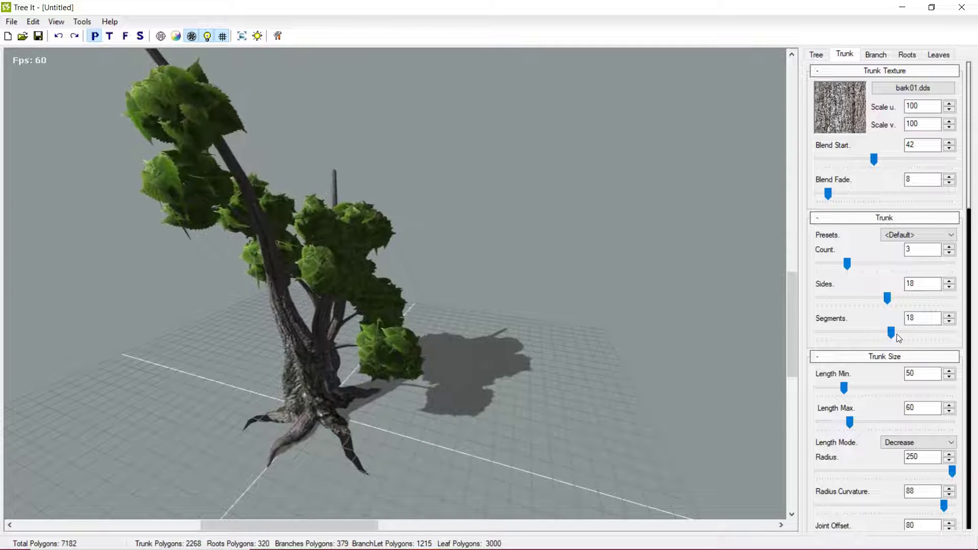
{"action": "left_click_drag", "start_coordinate": [903, 332], "coordinate": [909, 332]}
{"action": "left_click_drag", "start_coordinate": [882, 296], "coordinate": [879, 297]}
{"action": "left_click_drag", "start_coordinate": [466, 380], "coordinate": [925, 44]}
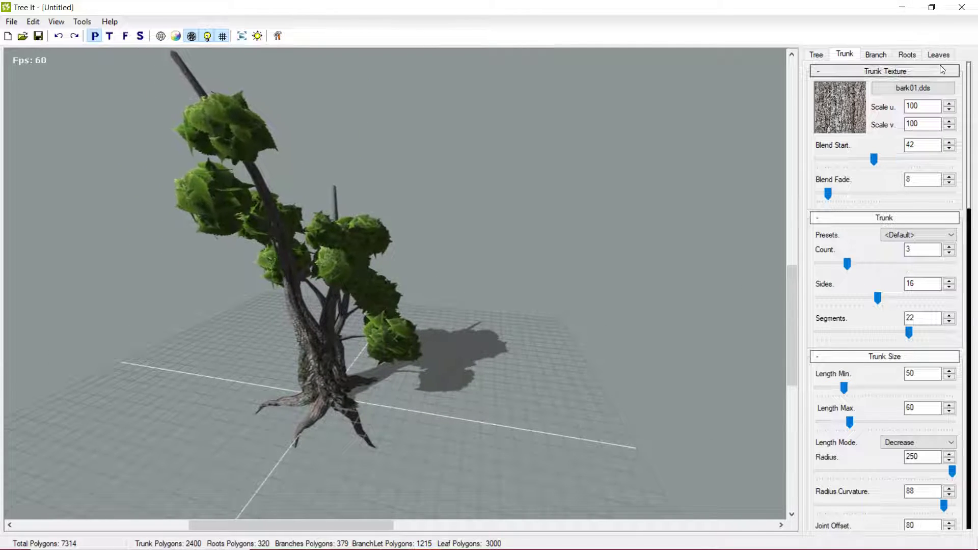
{"action": "left_click", "coordinate": [942, 70]}
{"action": "left_click", "coordinate": [935, 70]}
Open the leaf layer's texture settings and examine the Base, Normal, Specular and Subsurface maps.
{"action": "left_click", "coordinate": [939, 54]}
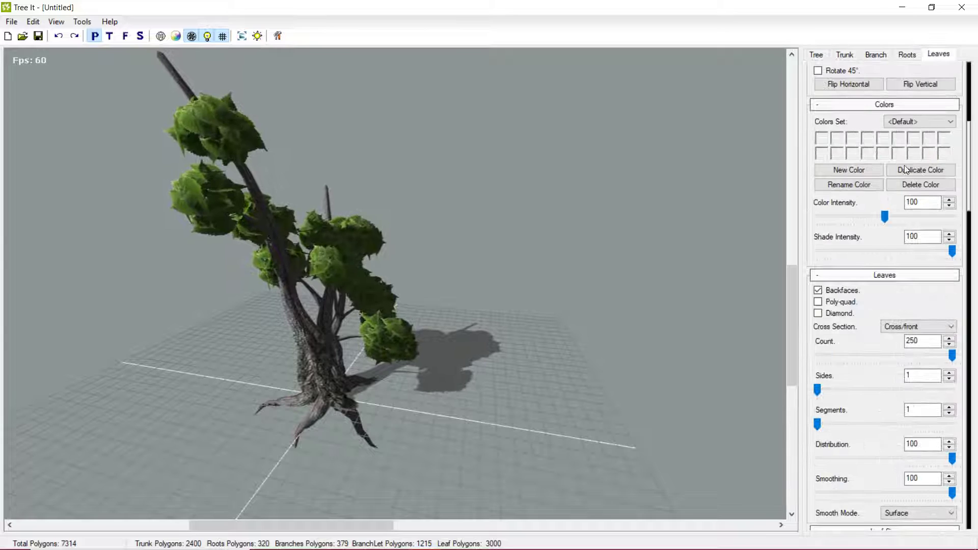
{"action": "scroll", "coordinate": [887, 290], "scroll_direction": "up", "scroll_amount": 3}
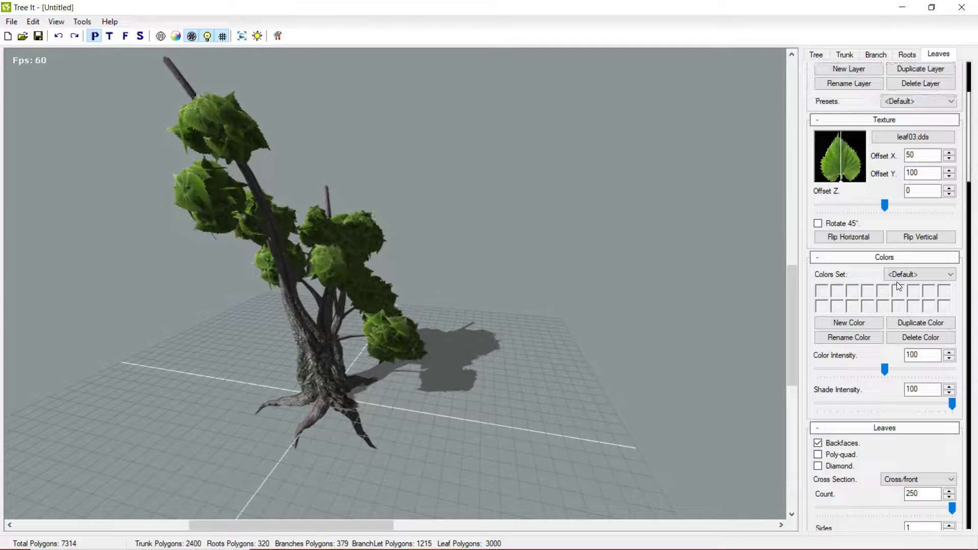
{"action": "left_click", "coordinate": [917, 138]}
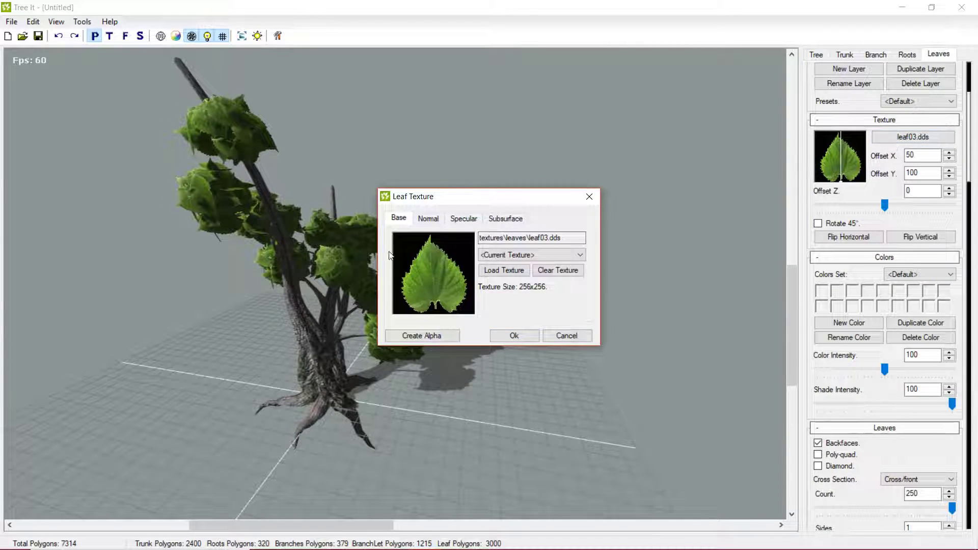
{"action": "left_click", "coordinate": [428, 219]}
{"action": "left_click", "coordinate": [398, 218]}
{"action": "left_click", "coordinate": [428, 218]}
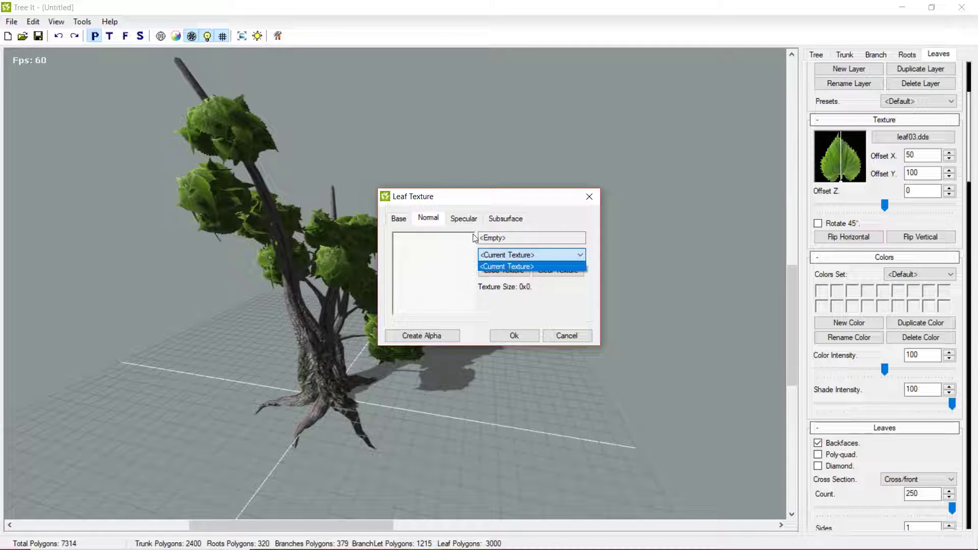
{"action": "left_click", "coordinate": [399, 219]}
{"action": "left_click", "coordinate": [492, 257]}
{"action": "left_click", "coordinate": [491, 256]}
{"action": "left_click", "coordinate": [428, 218]}
{"action": "left_click", "coordinate": [464, 219]}
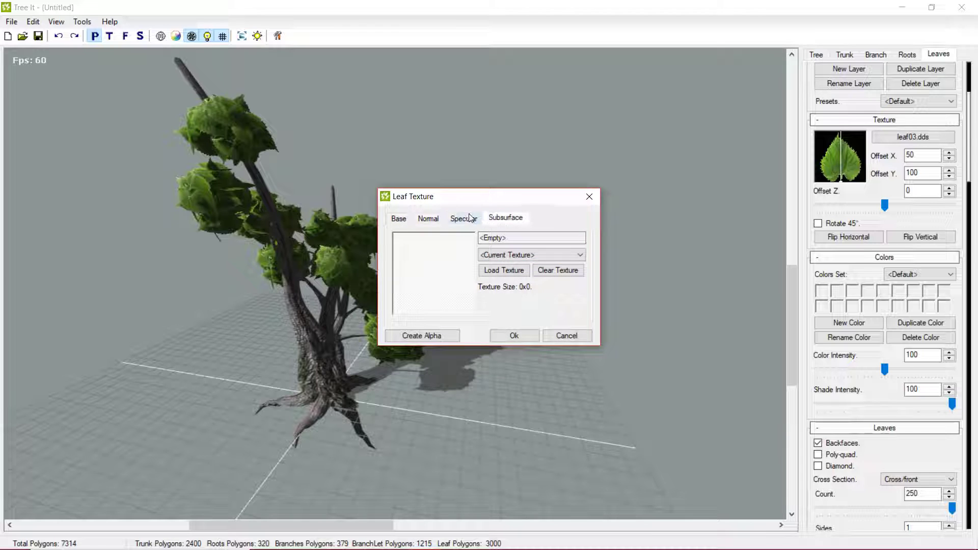
{"action": "left_click", "coordinate": [408, 218]}
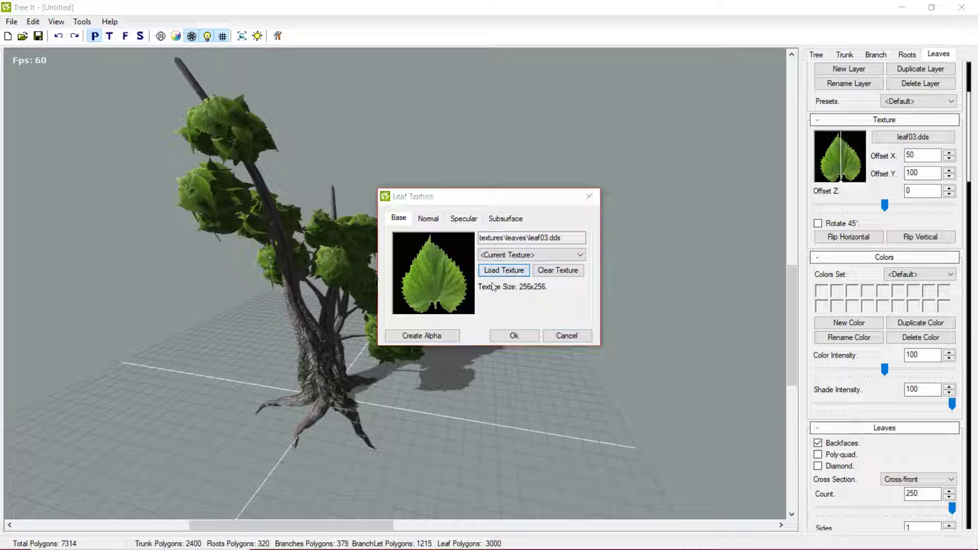
Try old branch.dds from the Trees\old folder as the leaf's base texture.
{"action": "left_click", "coordinate": [498, 273]}
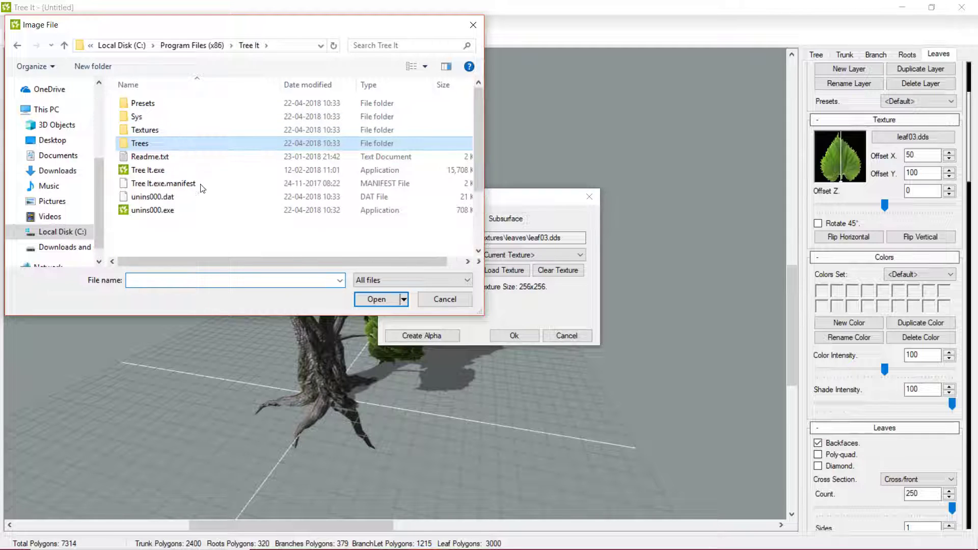
{"action": "double_click", "coordinate": [196, 144]}
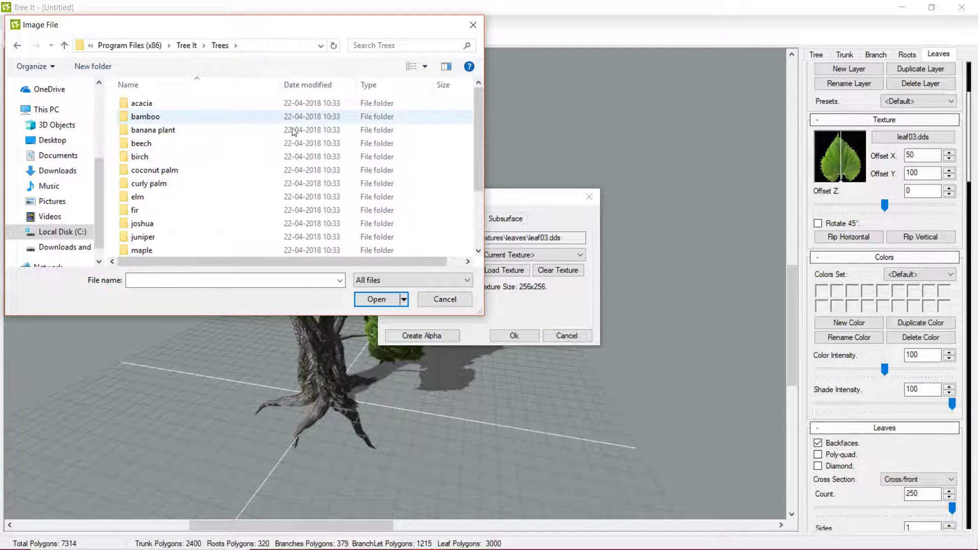
{"action": "scroll", "coordinate": [200, 232], "scroll_direction": "down", "scroll_amount": 2}
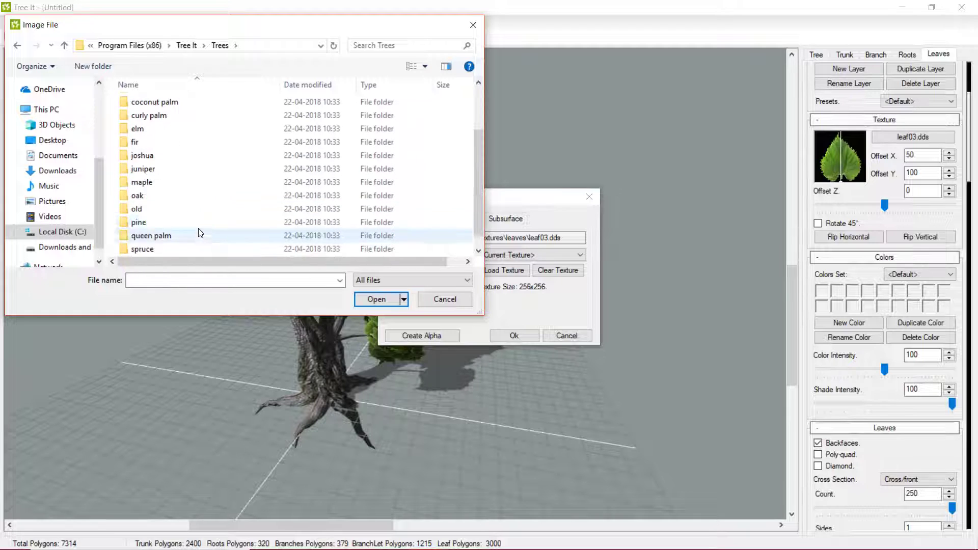
{"action": "scroll", "coordinate": [213, 158], "scroll_direction": "up", "scroll_amount": 2}
{"action": "scroll", "coordinate": [213, 158], "scroll_direction": "down", "scroll_amount": 2}
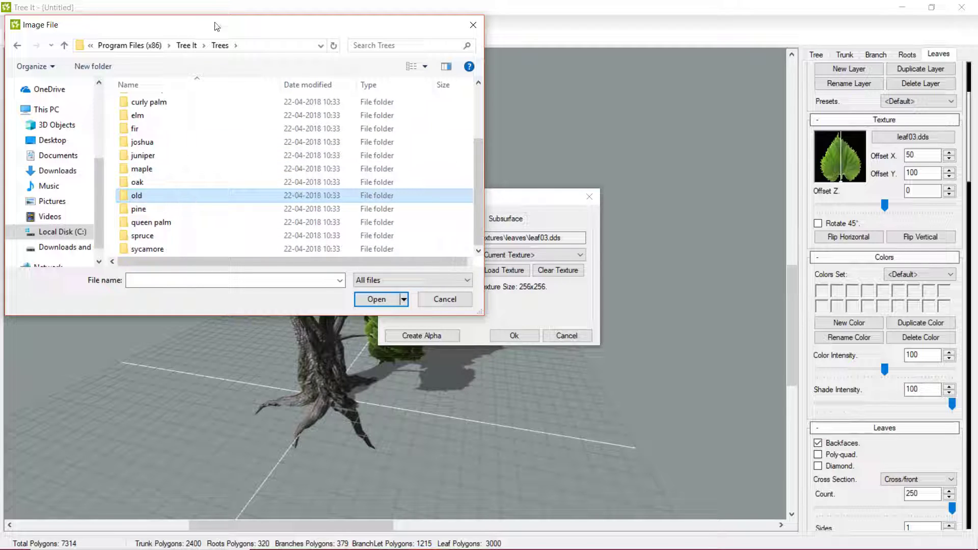
{"action": "key", "text": "Return"}
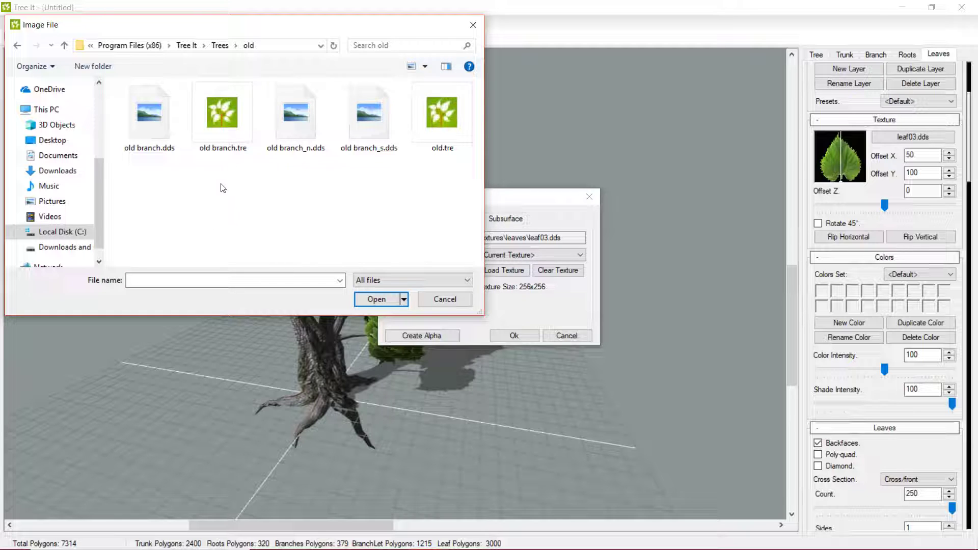
{"action": "double_click", "coordinate": [146, 135]}
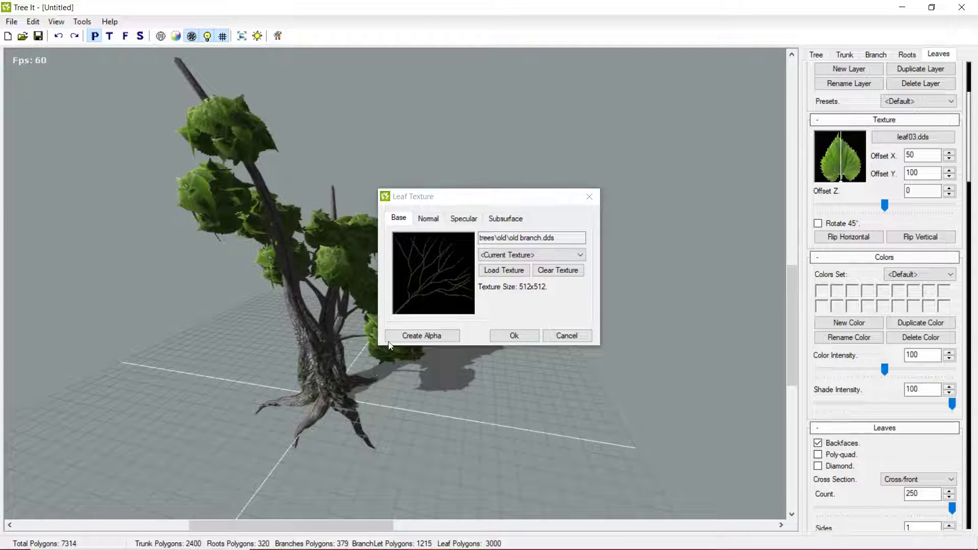
Load oak leaf.dds from the Trees\oak folder as the leaf's base texture.
{"action": "left_click", "coordinate": [503, 270]}
{"action": "scroll", "coordinate": [263, 174], "scroll_direction": "down", "scroll_amount": 2}
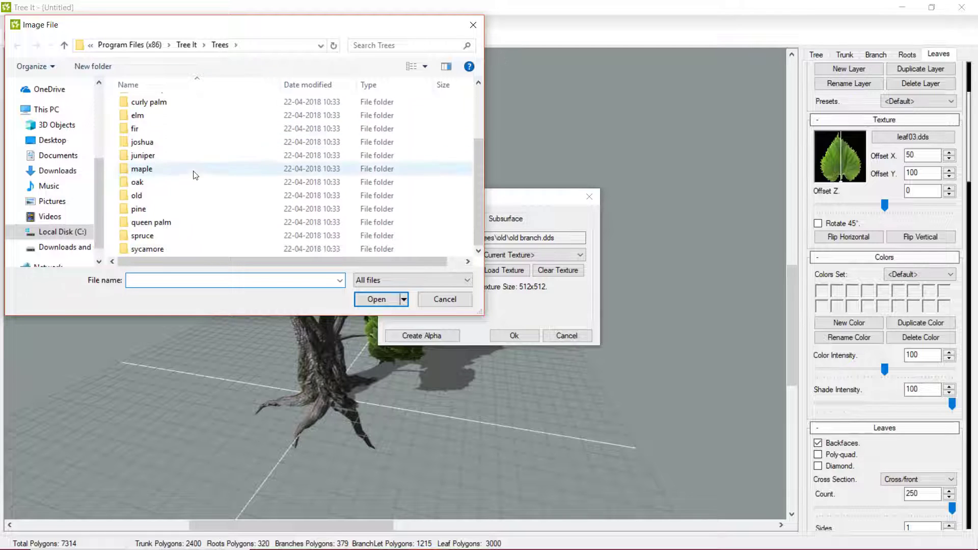
{"action": "double_click", "coordinate": [147, 187]}
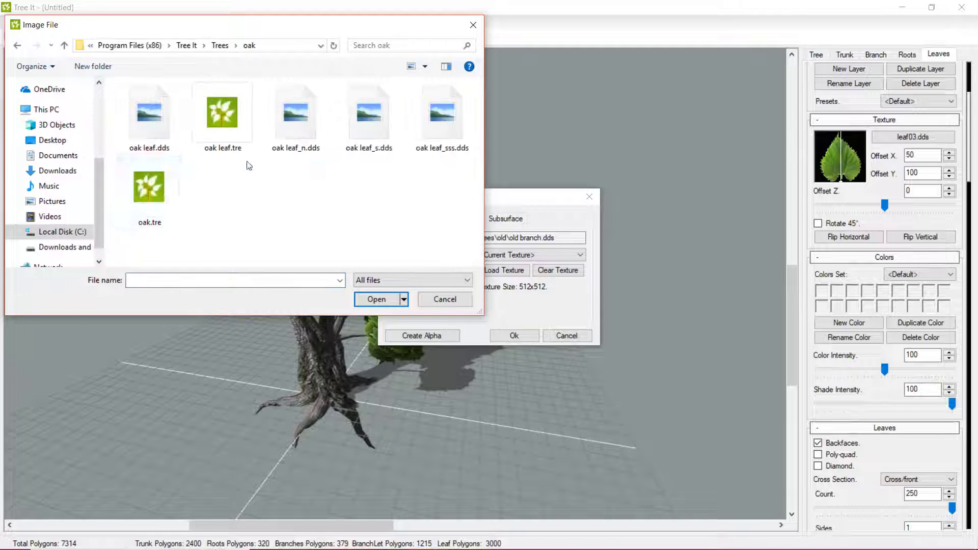
{"action": "double_click", "coordinate": [146, 130]}
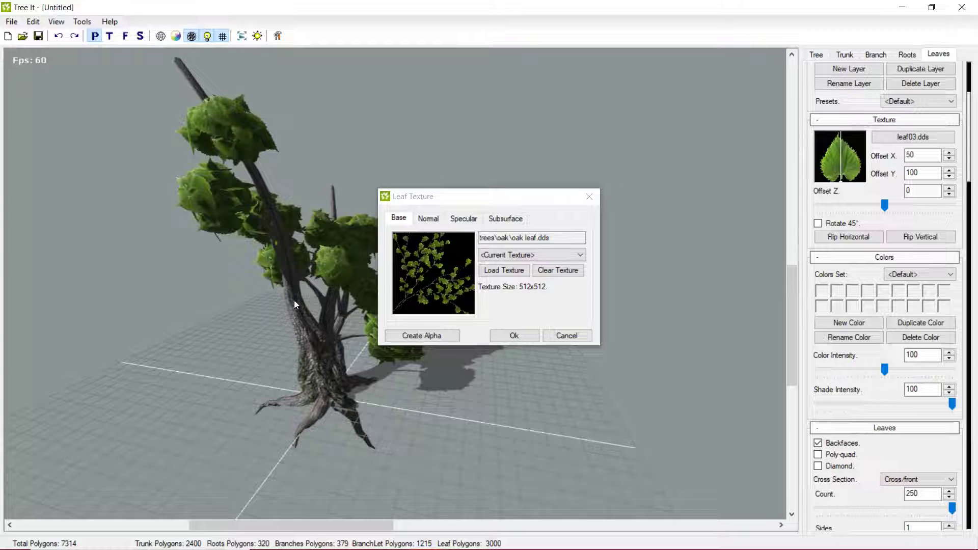
Load oak leaf_n.dds from the Trees\oak folder as the leaf's normal map.
{"action": "left_click", "coordinate": [429, 219]}
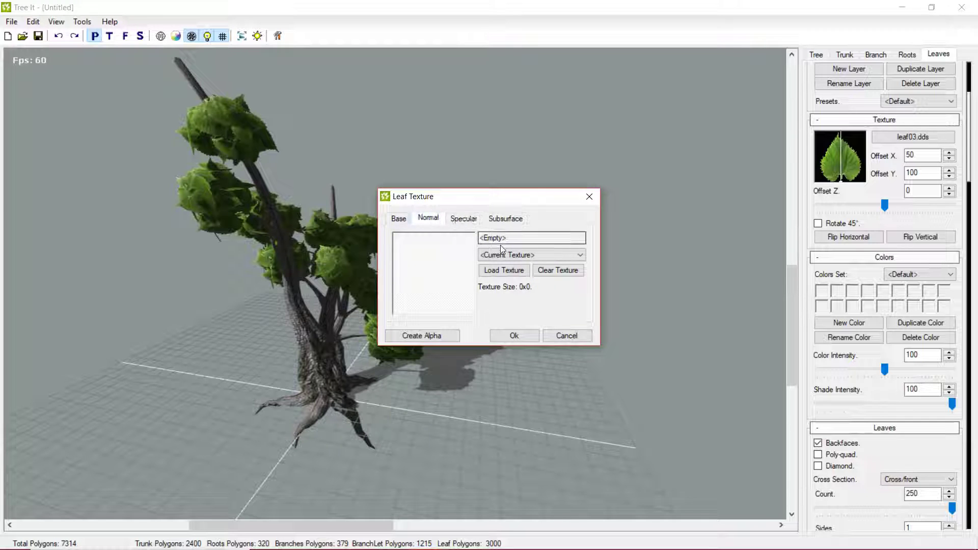
{"action": "left_click", "coordinate": [488, 271]}
{"action": "scroll", "coordinate": [259, 187], "scroll_direction": "down", "scroll_amount": 2}
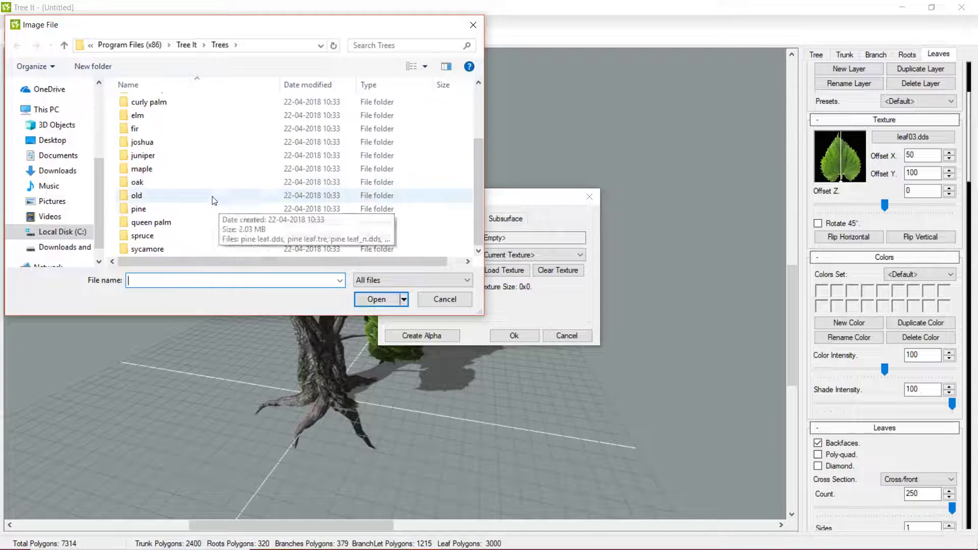
{"action": "double_click", "coordinate": [176, 182]}
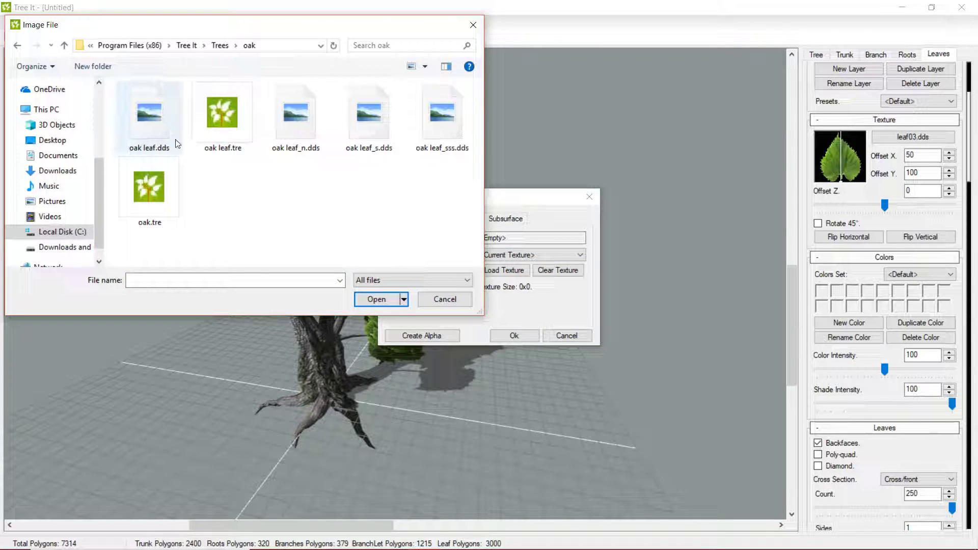
{"action": "double_click", "coordinate": [302, 118]}
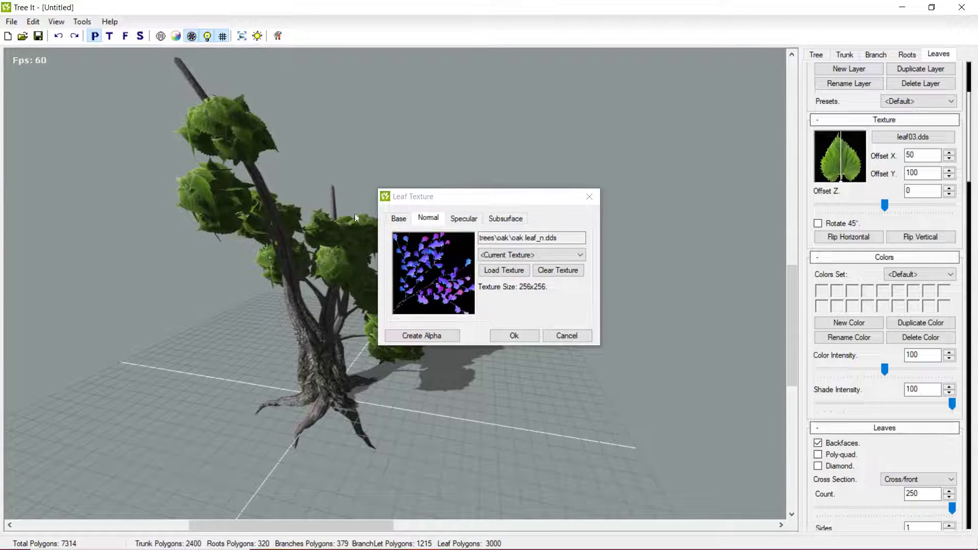
Load oak leaf_s.dds from the Trees\oak folder as the leaf's specular map.
{"action": "left_click", "coordinate": [457, 221]}
{"action": "left_click", "coordinate": [490, 273]}
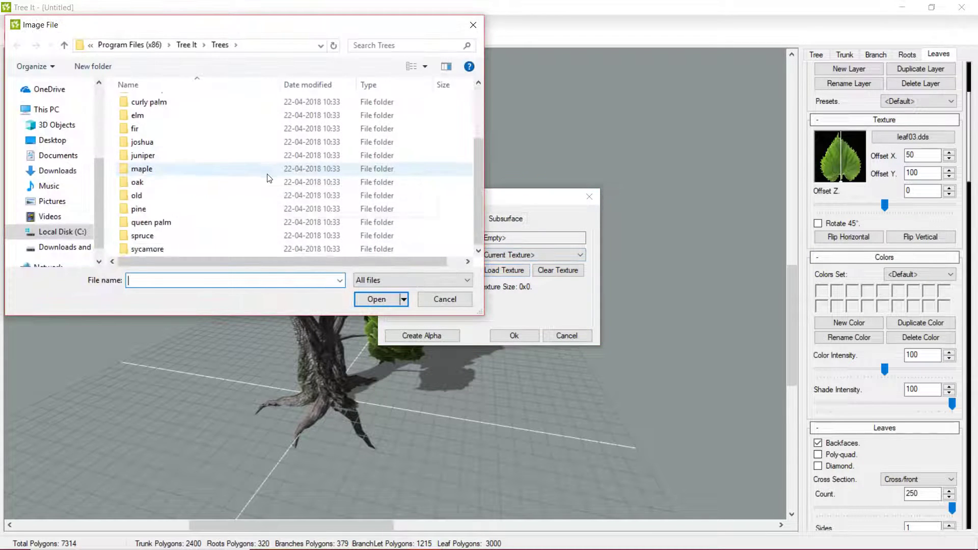
{"action": "double_click", "coordinate": [138, 182]}
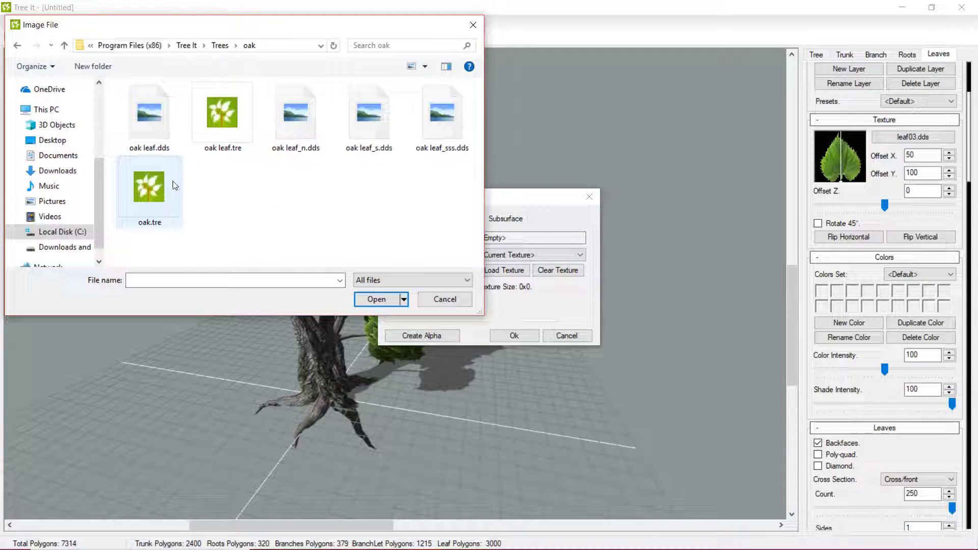
{"action": "double_click", "coordinate": [364, 133]}
Load oak leaf_sss.dds from the Trees\oak folder as the leaf's subsurface map and apply the leaf textures.
{"action": "left_click", "coordinate": [518, 220]}
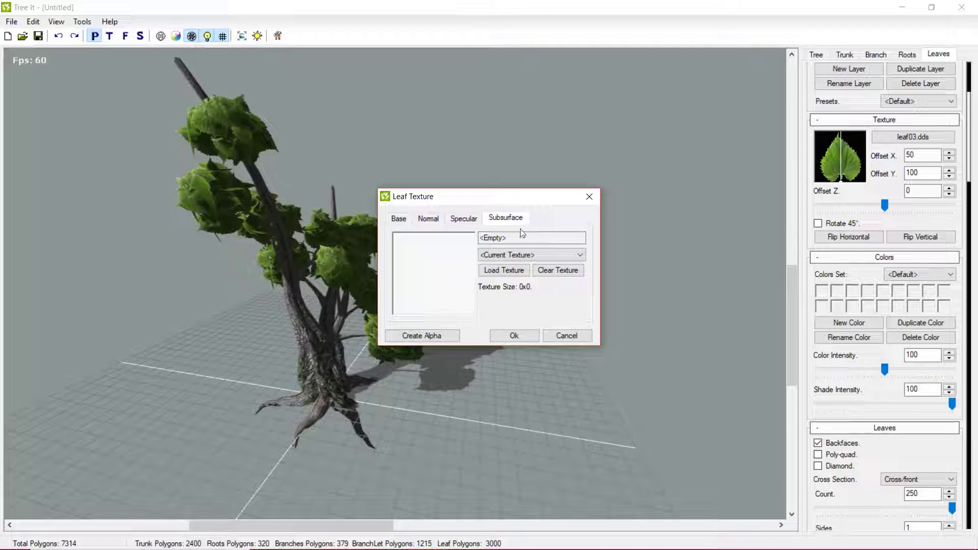
{"action": "left_click", "coordinate": [500, 272]}
{"action": "scroll", "coordinate": [234, 163], "scroll_direction": "down", "scroll_amount": 2}
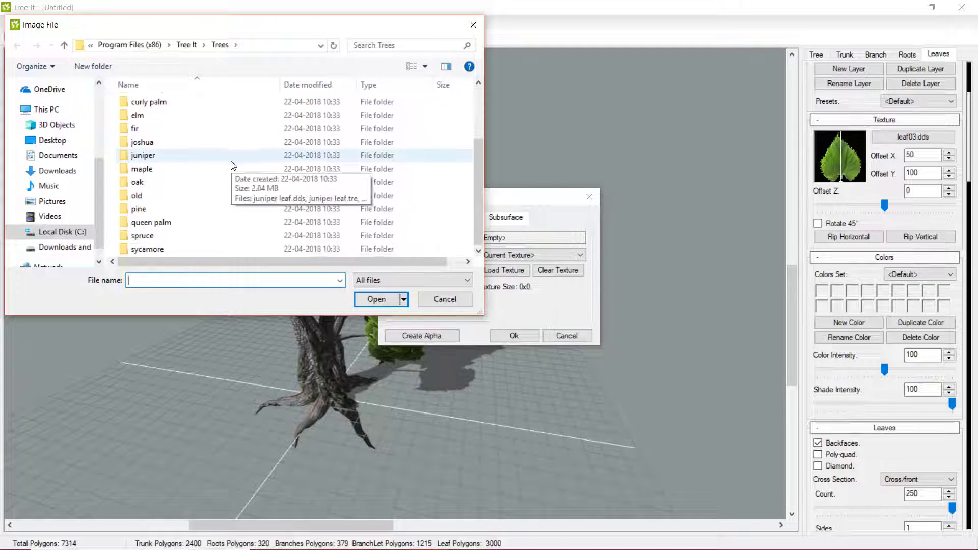
{"action": "double_click", "coordinate": [182, 191]}
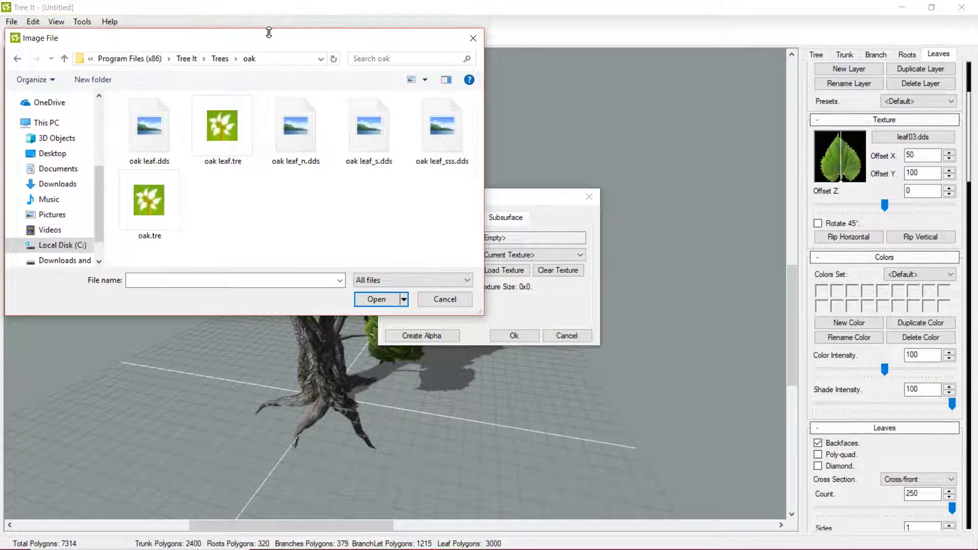
{"action": "double_click", "coordinate": [427, 117]}
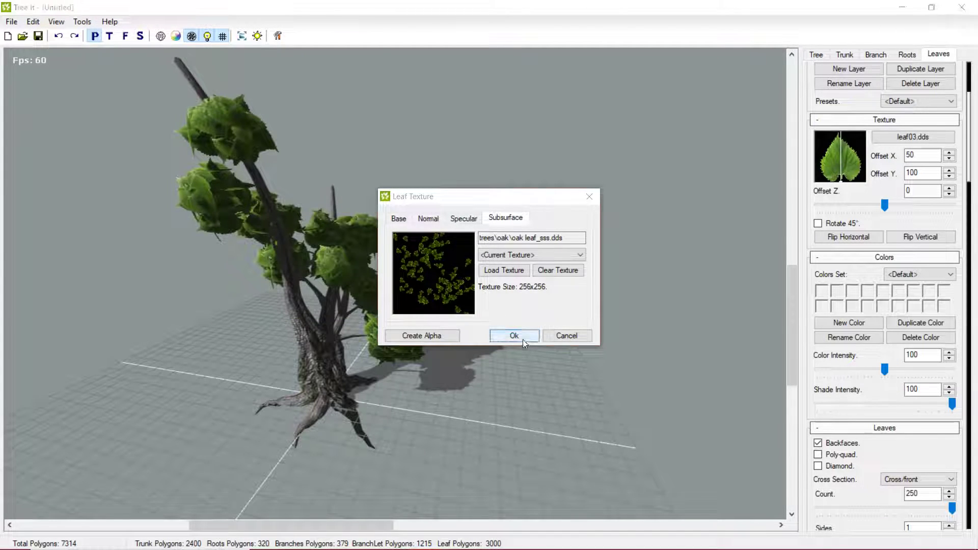
{"action": "left_click", "coordinate": [514, 336]}
Move the oak leaf texture's anchor point to Offset X 0 and Offset Y 100.
{"action": "left_click_drag", "start_coordinate": [299, 310], "coordinate": [788, 296]}
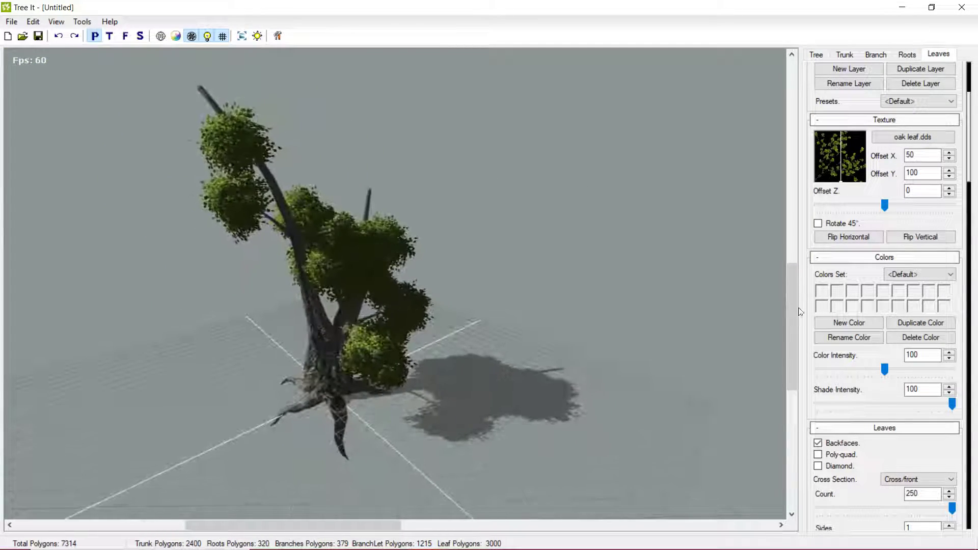
{"action": "scroll", "coordinate": [859, 364], "scroll_direction": "down", "scroll_amount": 2}
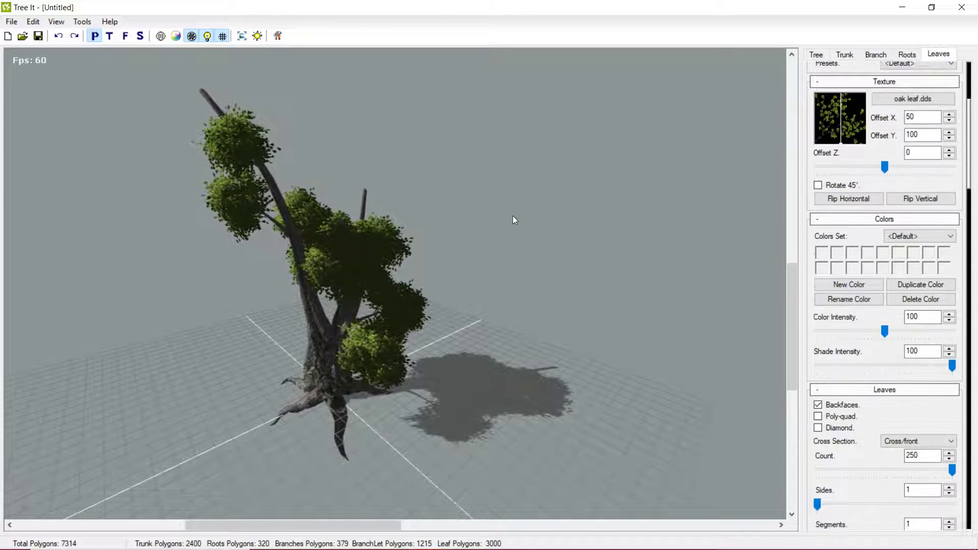
{"action": "scroll", "coordinate": [311, 236], "scroll_direction": "up", "scroll_amount": 4}
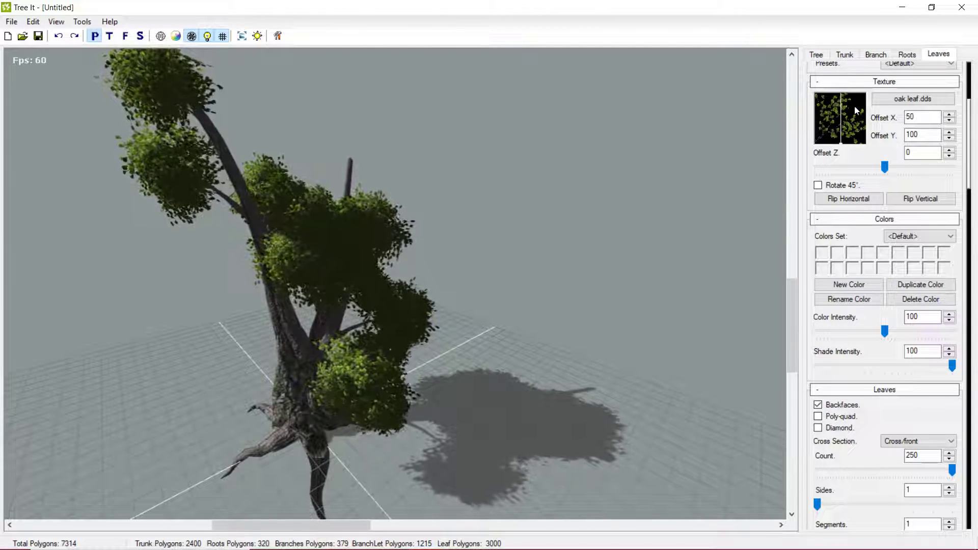
{"action": "left_click_drag", "start_coordinate": [841, 142], "coordinate": [805, 180]}
{"action": "left_click_drag", "start_coordinate": [841, 130], "coordinate": [814, 143]}
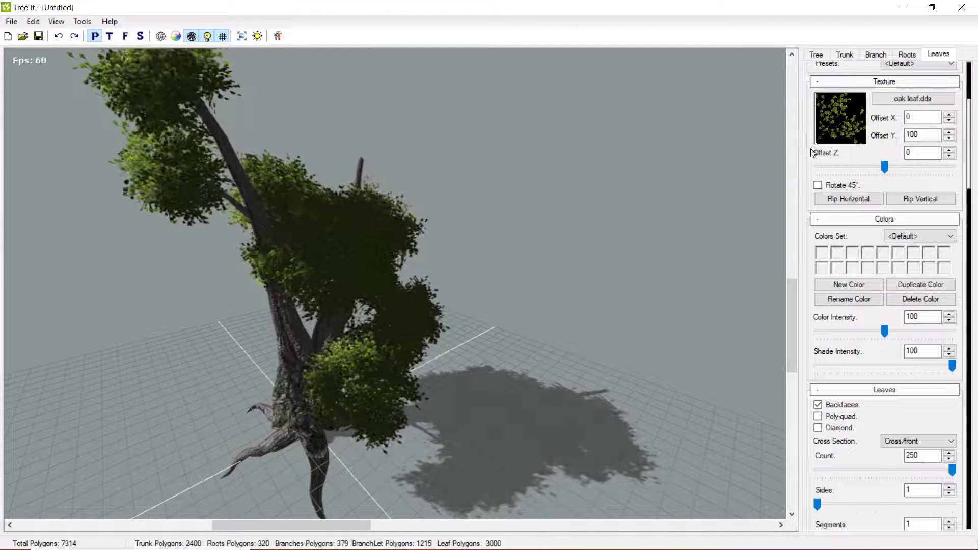
Try a leaf size with Length Max 50 and Length Min 40.
{"action": "left_click_drag", "start_coordinate": [308, 271], "coordinate": [977, 204]}
{"action": "scroll", "coordinate": [128, 257], "scroll_direction": "up", "scroll_amount": 3}
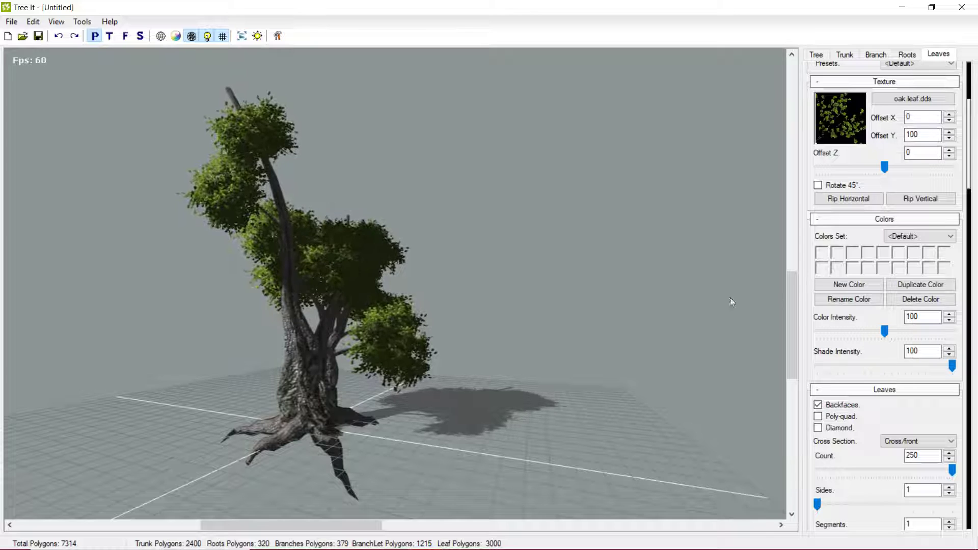
{"action": "scroll", "coordinate": [905, 377], "scroll_direction": "down", "scroll_amount": 1}
{"action": "scroll", "coordinate": [869, 426], "scroll_direction": "down", "scroll_amount": 2}
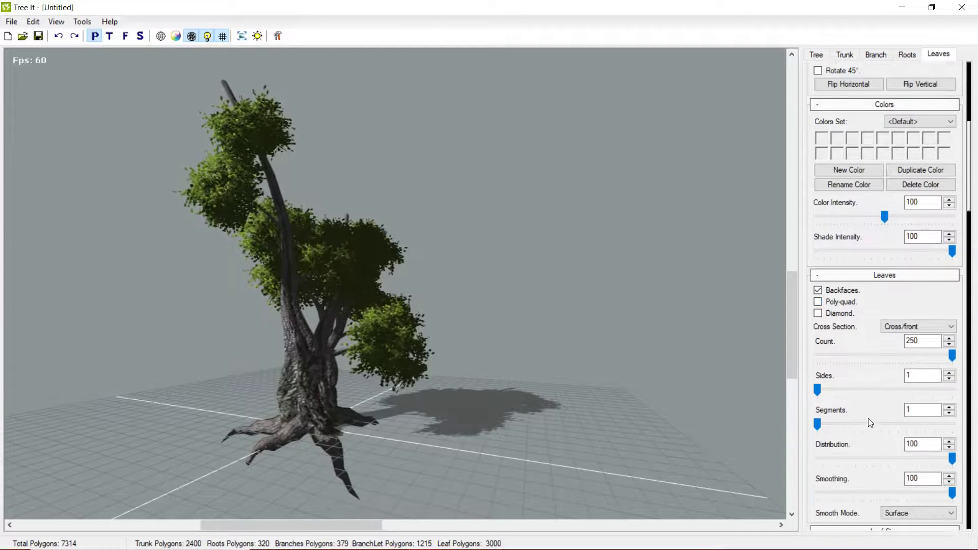
{"action": "scroll", "coordinate": [835, 403], "scroll_direction": "down", "scroll_amount": 2}
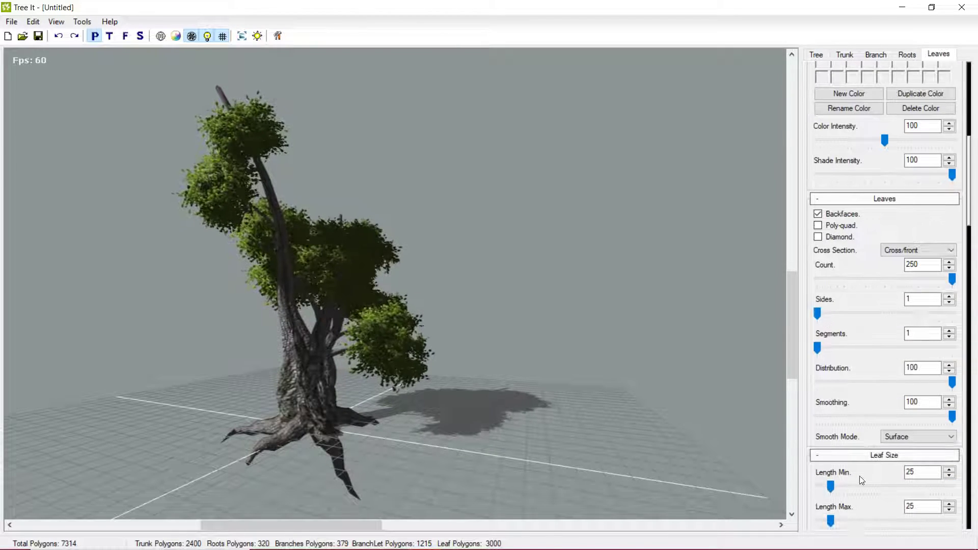
{"action": "scroll", "coordinate": [860, 478], "scroll_direction": "down", "scroll_amount": 3}
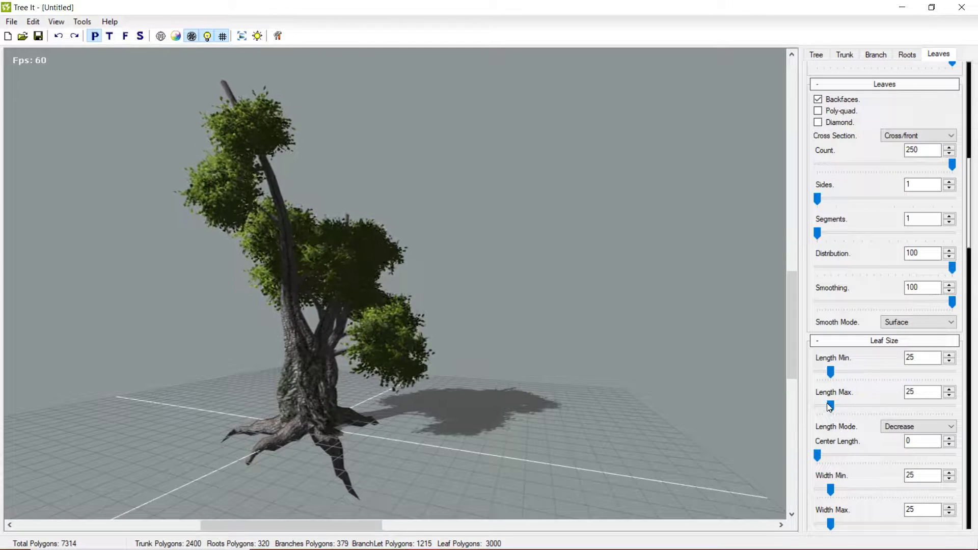
{"action": "left_click_drag", "start_coordinate": [833, 404], "coordinate": [841, 402]}
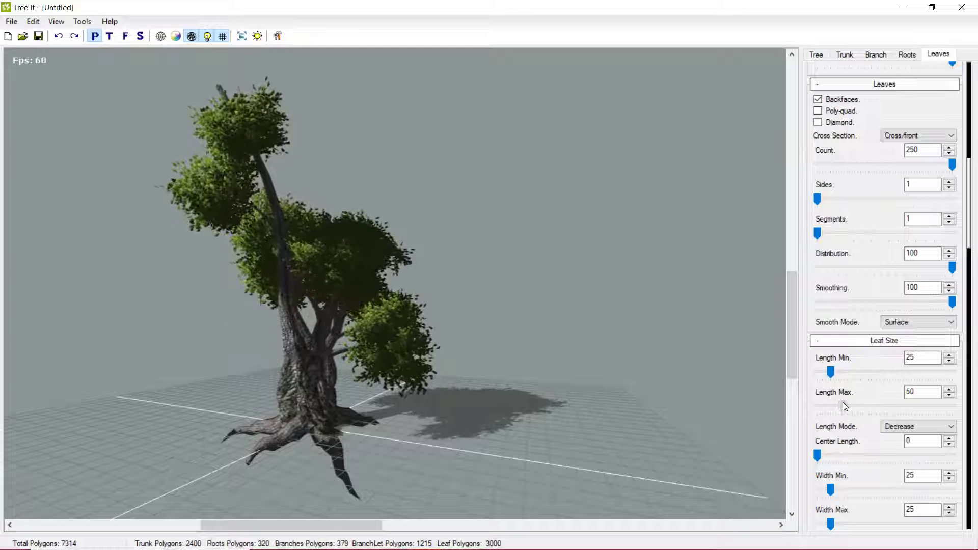
{"action": "left_click_drag", "start_coordinate": [727, 383], "coordinate": [230, 385]}
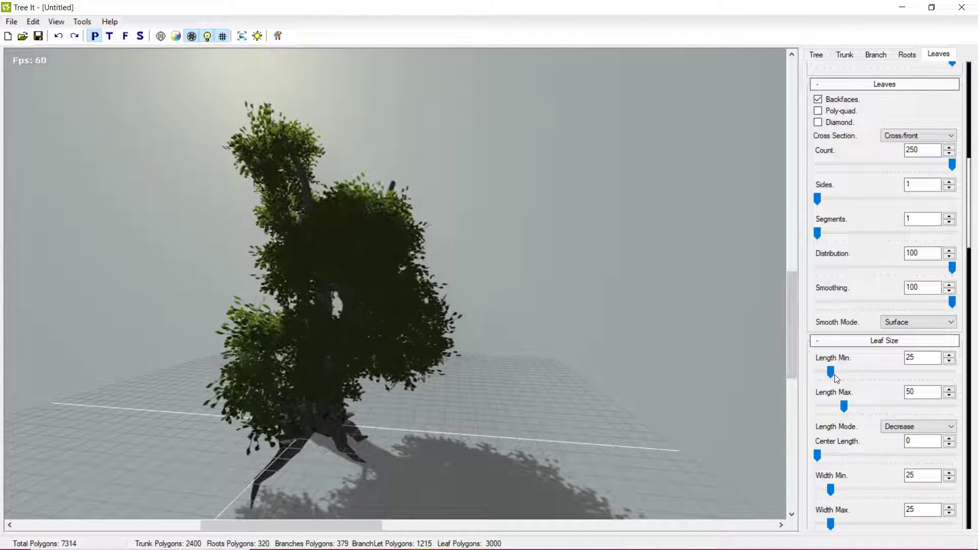
{"action": "left_click_drag", "start_coordinate": [833, 374], "coordinate": [838, 375]}
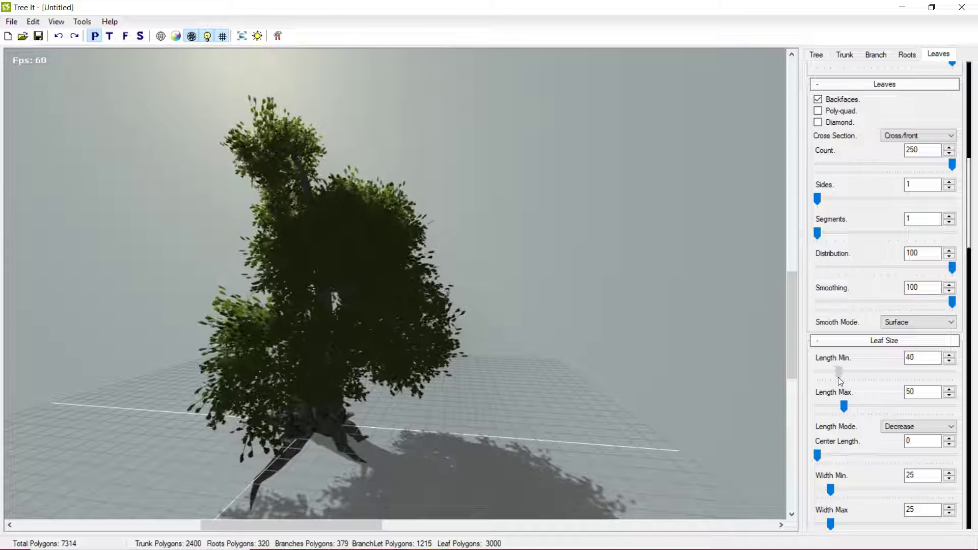
Set the leaf size to Length Max 60 and Length Min 20.
{"action": "left_click", "coordinate": [854, 411]}
{"action": "left_click_drag", "start_coordinate": [386, 342], "coordinate": [660, 308]}
{"action": "left_click_drag", "start_coordinate": [115, 297], "coordinate": [722, 430]}
{"action": "left_click_drag", "start_coordinate": [836, 372], "coordinate": [829, 378]}
{"action": "left_click_drag", "start_coordinate": [448, 384], "coordinate": [493, 227]}
{"action": "key", "text": "alt+Tab"}
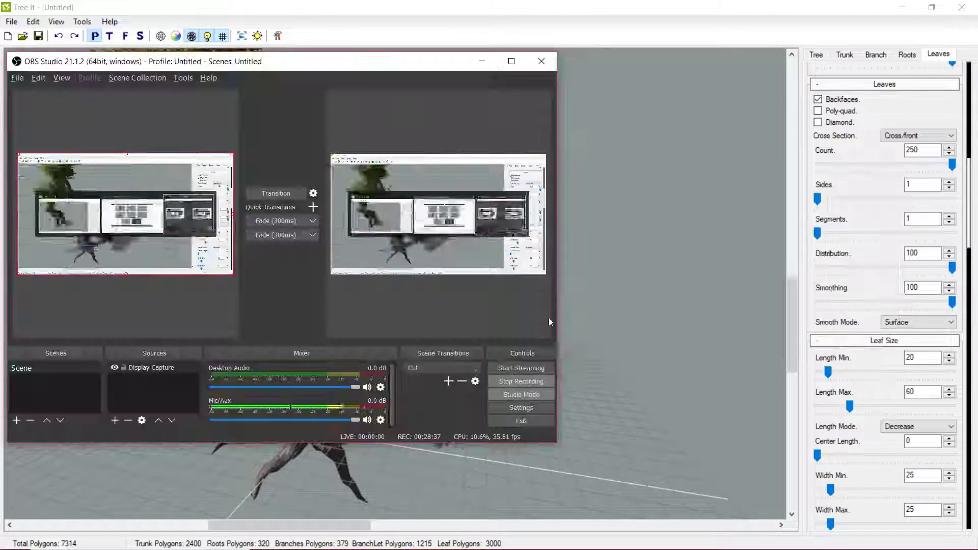
{"action": "left_click_drag", "start_coordinate": [675, 372], "coordinate": [603, 372]}
{"action": "left_click_drag", "start_coordinate": [305, 333], "coordinate": [501, 334]}
Save the tree as mainfile.tre in a new TreeIT!TUTO folder on the Desktop.
{"action": "key", "text": "ctrl+s"}
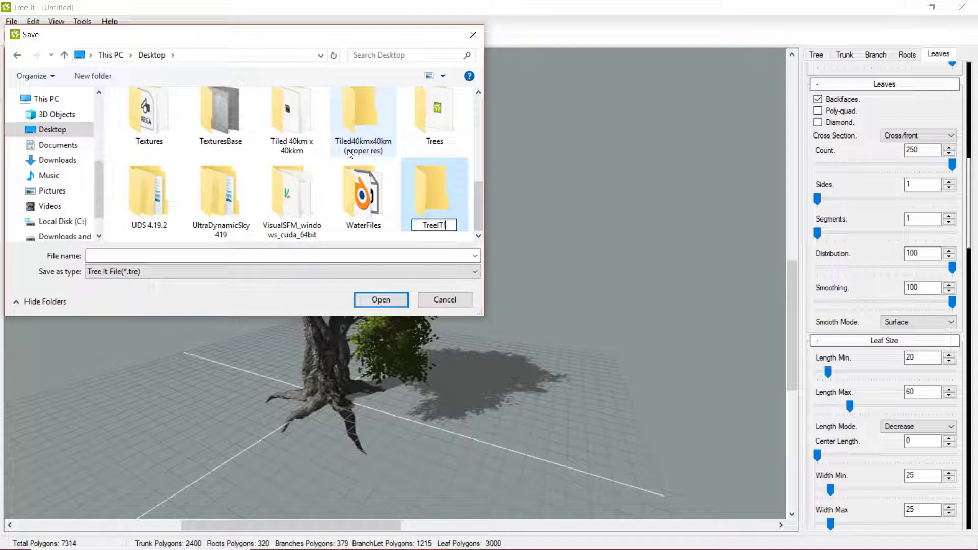
{"action": "key", "text": "Return"}
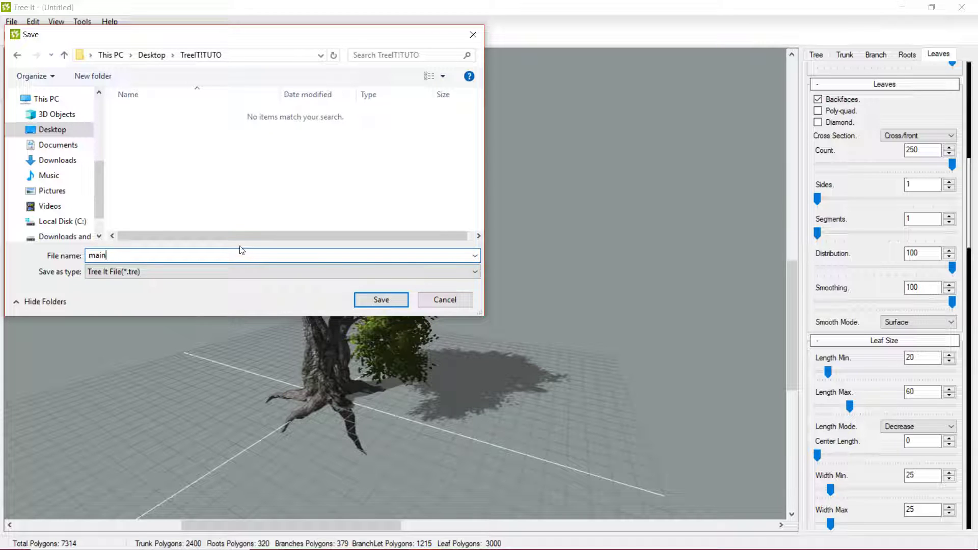
{"action": "key", "text": "Return"}
Examine the leafy tree's crown, trunk and shadow from several sides and distances.
{"action": "left_click_drag", "start_coordinate": [222, 249], "coordinate": [311, 390]}
{"action": "scroll", "coordinate": [219, 405], "scroll_direction": "up", "scroll_amount": 10}
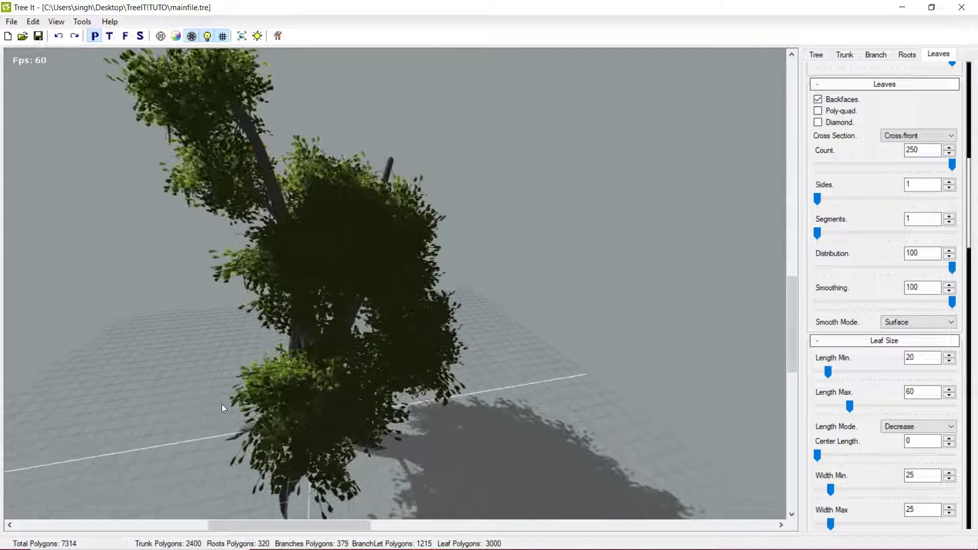
{"action": "scroll", "coordinate": [223, 393], "scroll_direction": "down", "scroll_amount": 3}
{"action": "left_click_drag", "start_coordinate": [222, 392], "coordinate": [586, 353]}
{"action": "left_click_drag", "start_coordinate": [225, 368], "coordinate": [546, 382]}
{"action": "scroll", "coordinate": [593, 346], "scroll_direction": "down", "scroll_amount": 3}
{"action": "left_click_drag", "start_coordinate": [598, 343], "coordinate": [2, 322]}
{"action": "scroll", "coordinate": [277, 507], "scroll_direction": "down", "scroll_amount": 4}
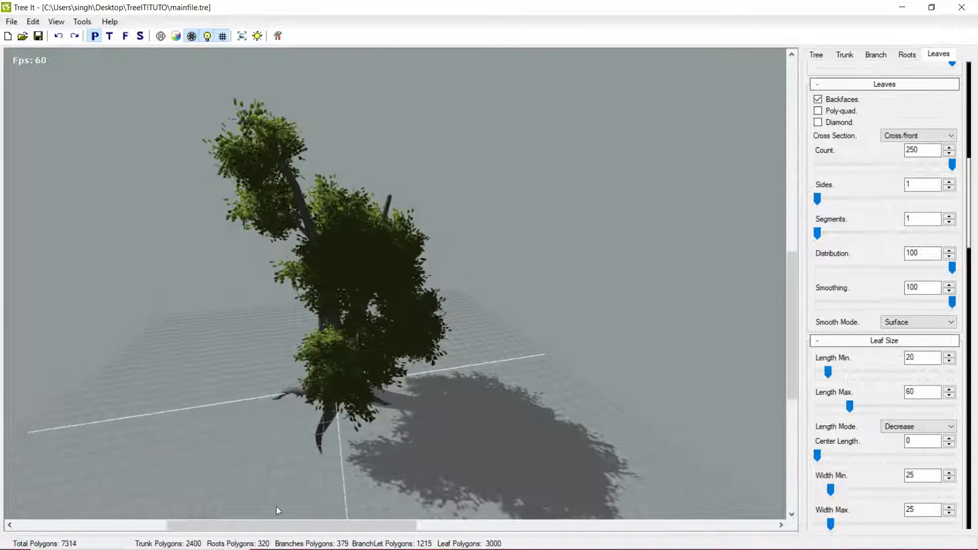
{"action": "left_click_drag", "start_coordinate": [372, 407], "coordinate": [742, 347]}
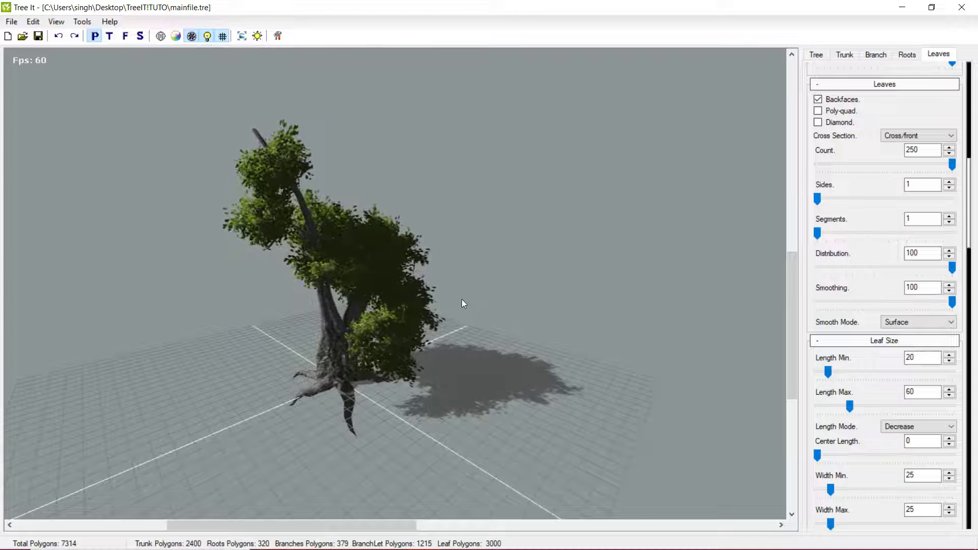
{"action": "left_click_drag", "start_coordinate": [462, 299], "coordinate": [352, 204]}
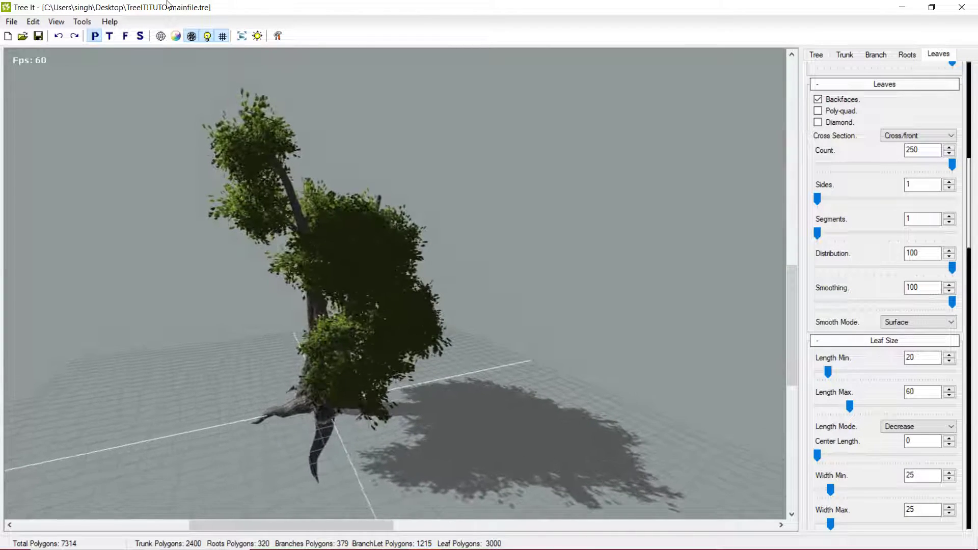
Show the whole tree in the front view with the lighting turned off.
{"action": "left_click", "coordinate": [125, 36]}
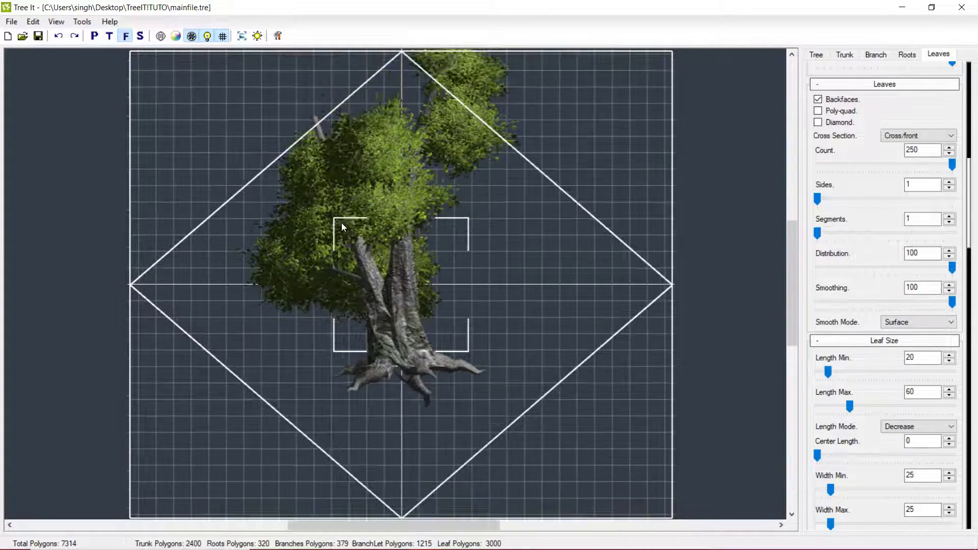
{"action": "left_click_drag", "start_coordinate": [442, 374], "coordinate": [472, 348]}
{"action": "scroll", "coordinate": [467, 343], "scroll_direction": "down", "scroll_amount": 1}
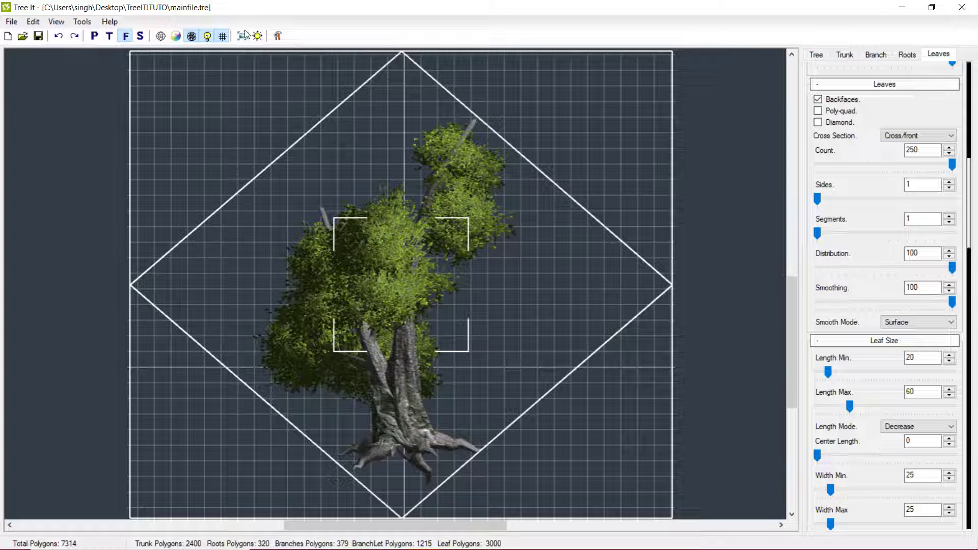
{"action": "left_click", "coordinate": [208, 36]}
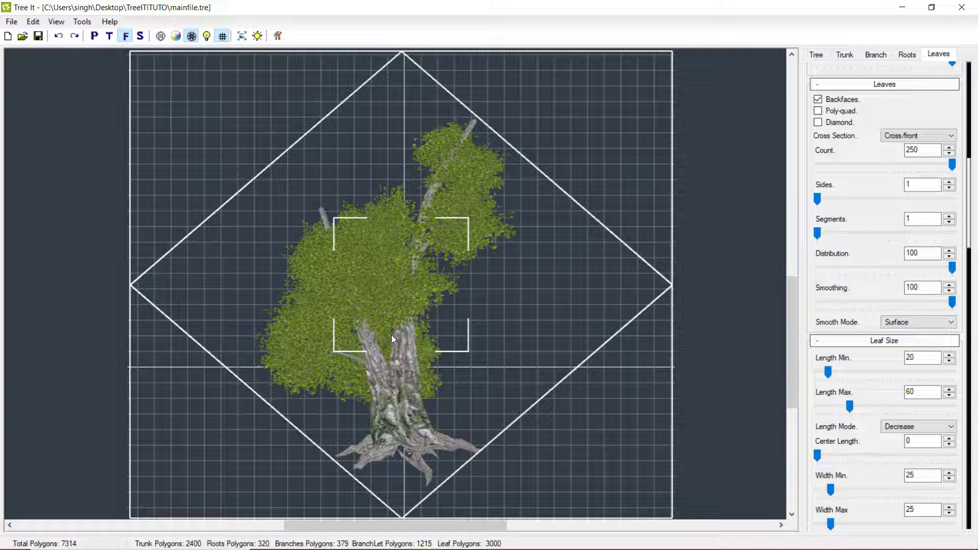
Open Render To Texture for the front view and set the input size to 1024x1024.
{"action": "left_click", "coordinate": [243, 38]}
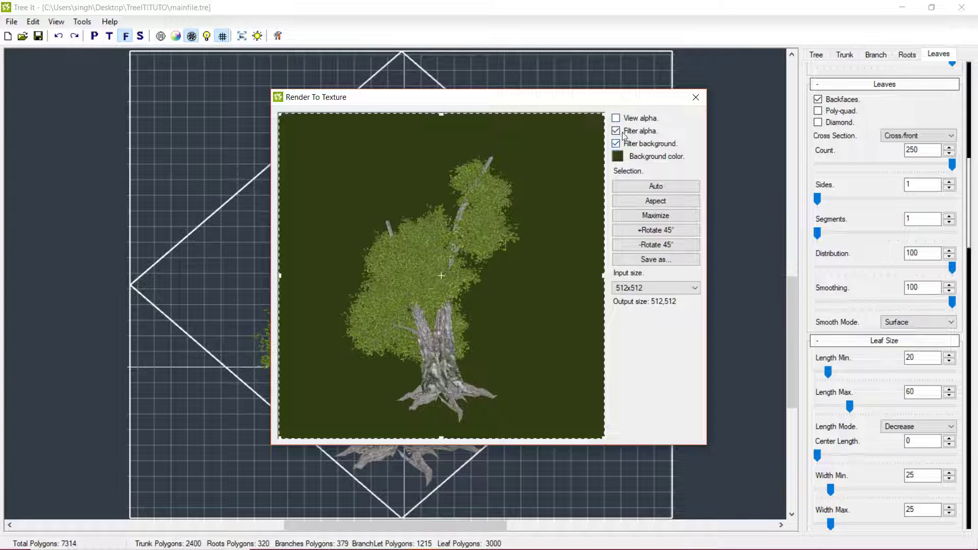
{"action": "left_click", "coordinate": [632, 288]}
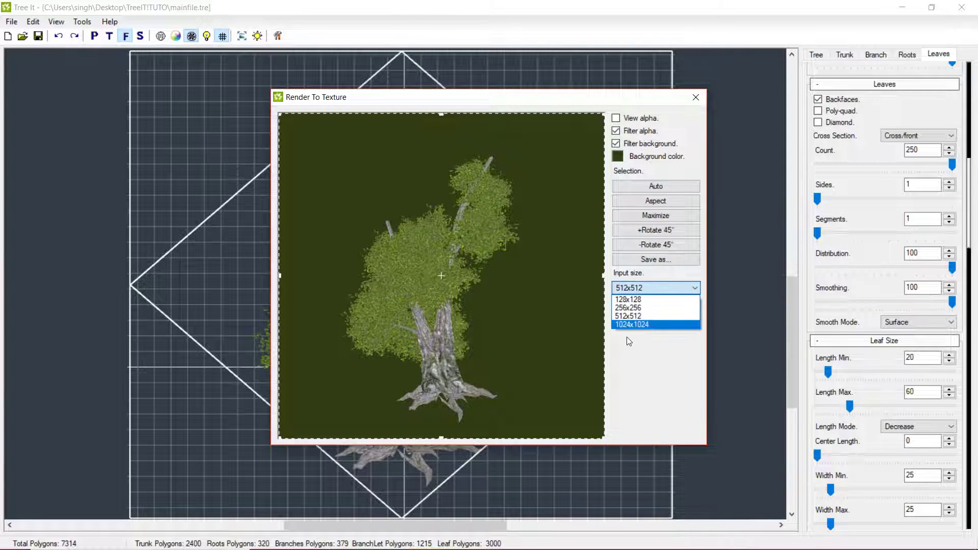
{"action": "left_click", "coordinate": [637, 326]}
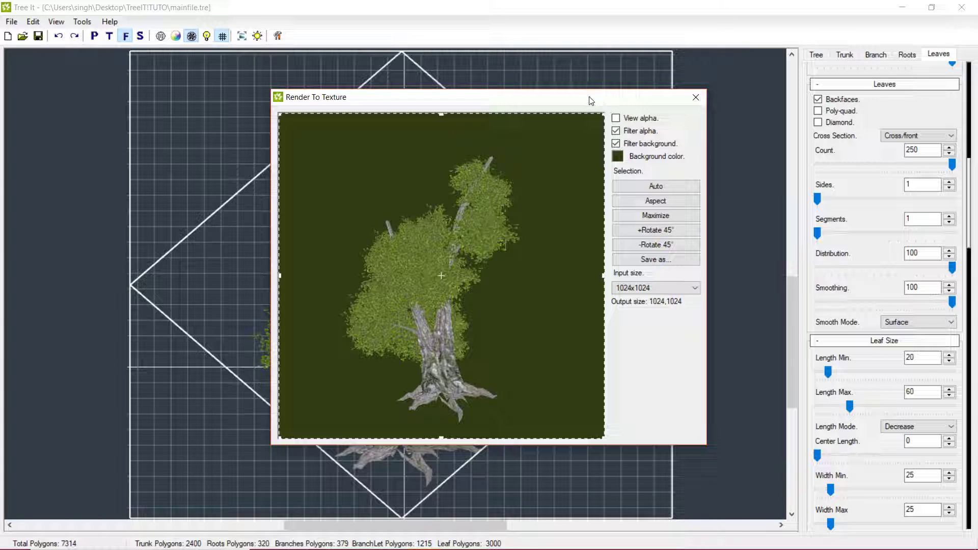
{"action": "left_click_drag", "start_coordinate": [591, 100], "coordinate": [575, 96]}
Save the rendered tree texture as a Bitmap (*.bmp) billboard image in the TreeIT!TUTO folder.
{"action": "left_click", "coordinate": [641, 256]}
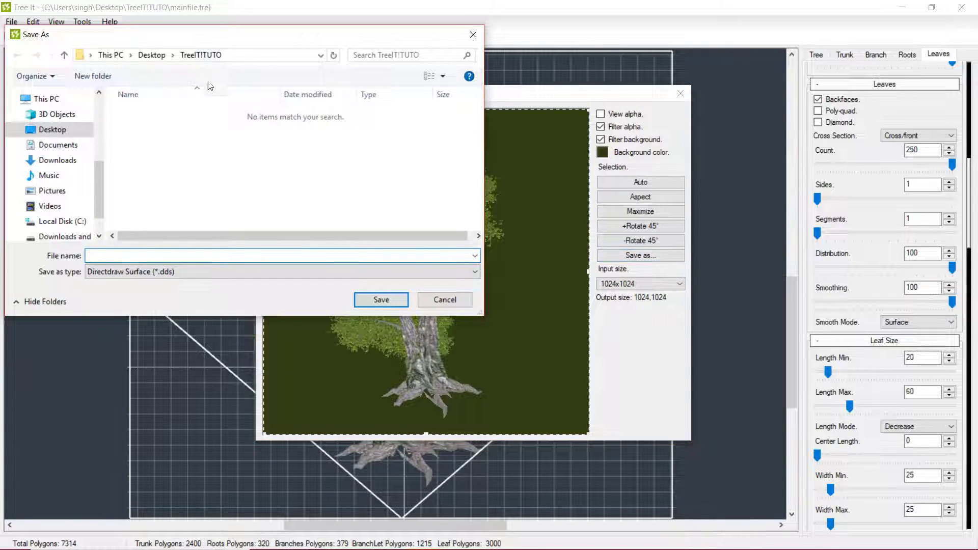
{"action": "left_click", "coordinate": [164, 272]}
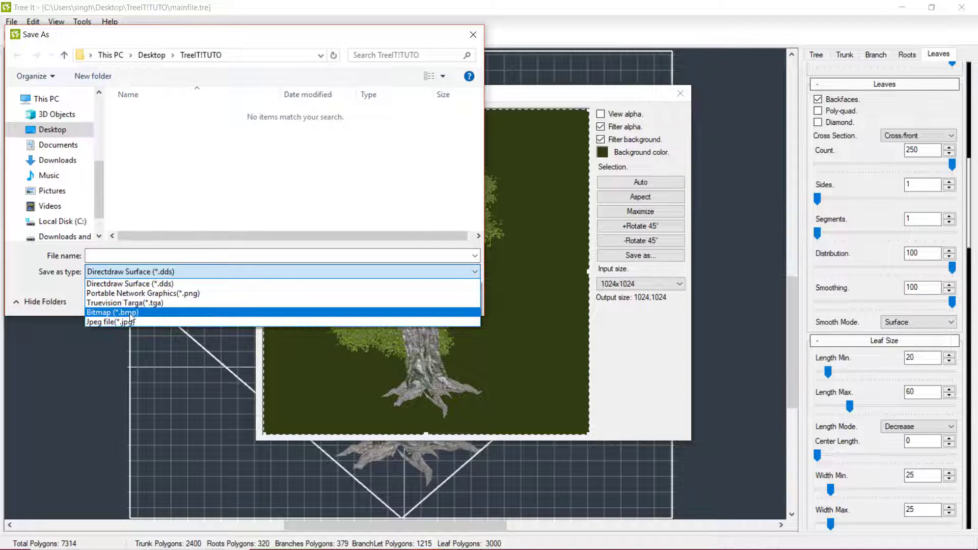
{"action": "left_click", "coordinate": [130, 313]}
{"action": "left_click", "coordinate": [182, 256]}
{"action": "type", "text": "Billboa"}
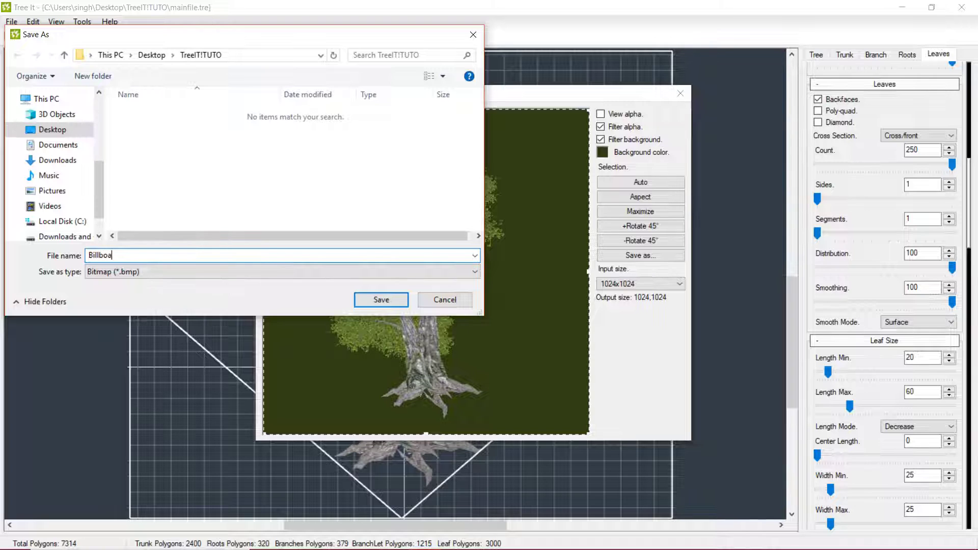
{"action": "key", "text": "Return"}
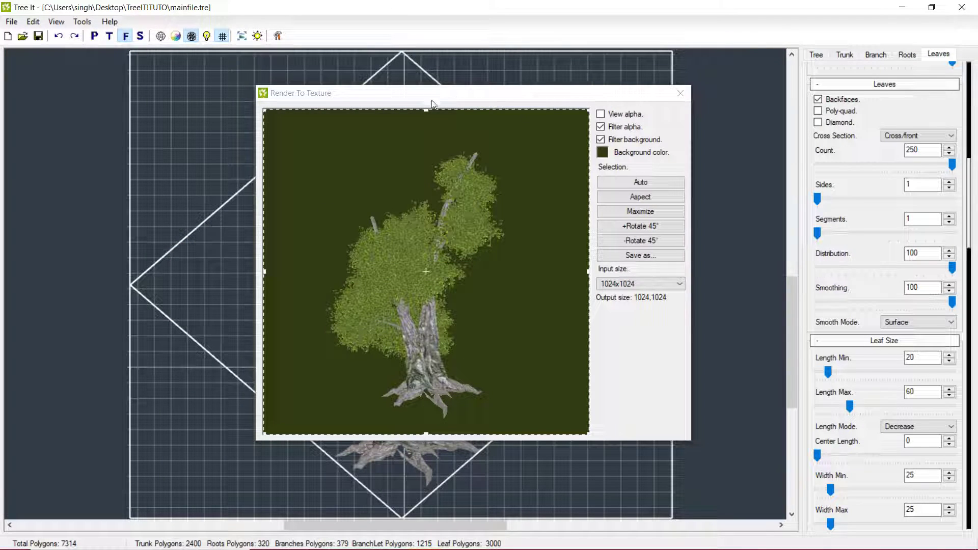
{"action": "left_click_drag", "start_coordinate": [432, 102], "coordinate": [340, 117]}
{"action": "left_click_drag", "start_coordinate": [481, 108], "coordinate": [509, 82]}
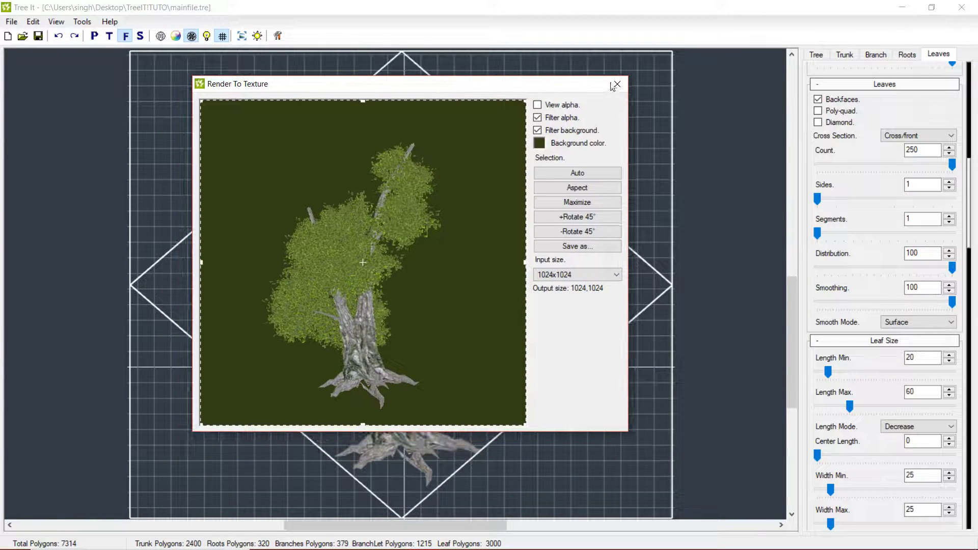
Close the texture render window and show the tree in the perspective view with the lighting turned on.
{"action": "left_click", "coordinate": [617, 85]}
{"action": "scroll", "coordinate": [355, 243], "scroll_direction": "up", "scroll_amount": 2}
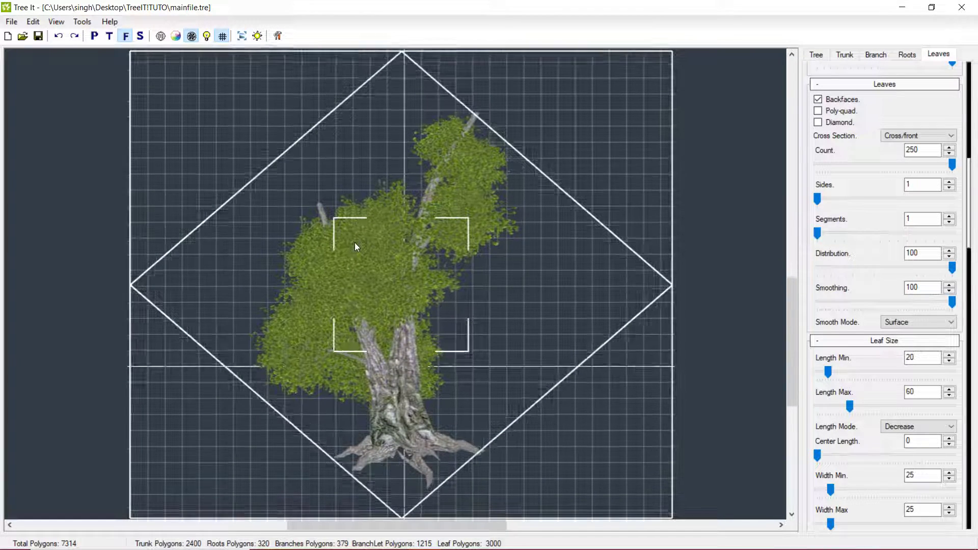
{"action": "left_click", "coordinate": [94, 35]}
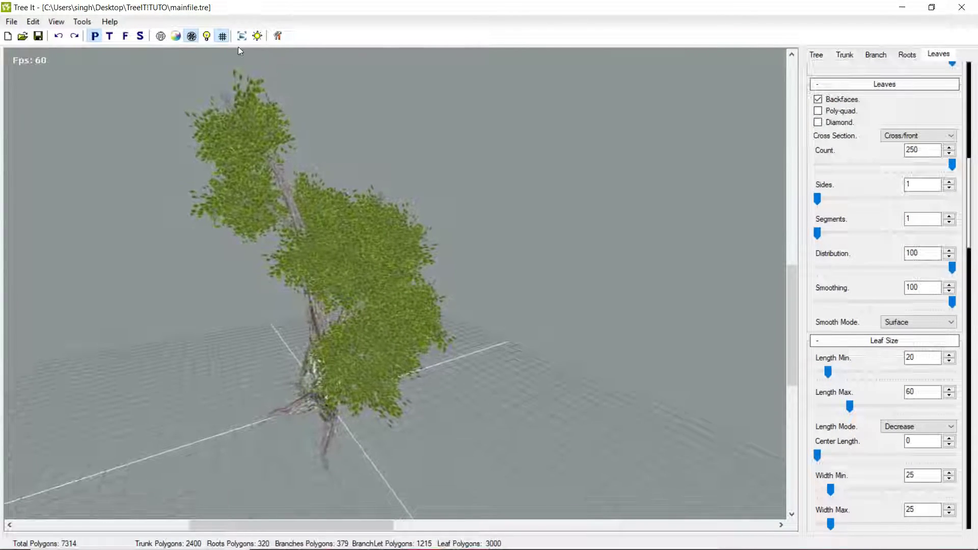
{"action": "left_click", "coordinate": [208, 37]}
{"action": "mouse_move", "coordinate": [596, 277]}
{"action": "left_mouse_down"}
{"action": "mouse_move", "coordinate": [568, 287]}
{"action": "mouse_move", "coordinate": [556, 323]}
{"action": "mouse_move", "coordinate": [66, 109]}
{"action": "left_mouse_up"}
{"action": "scroll", "coordinate": [556, 323], "scroll_direction": "up", "scroll_amount": 3}
{"action": "scroll", "coordinate": [360, 188], "scroll_direction": "down", "scroll_amount": 3}
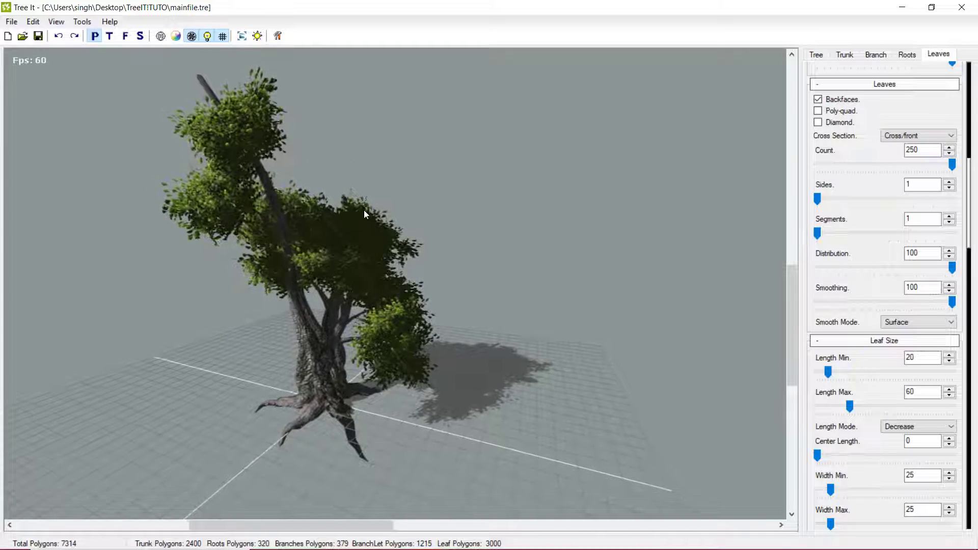
{"action": "left_click_drag", "start_coordinate": [364, 214], "coordinate": [98, 163]}
Export the tree as a Wavefront (*.obj) model named MainTree in the TreeIT!TUTO folder.
{"action": "left_click", "coordinate": [11, 21]}
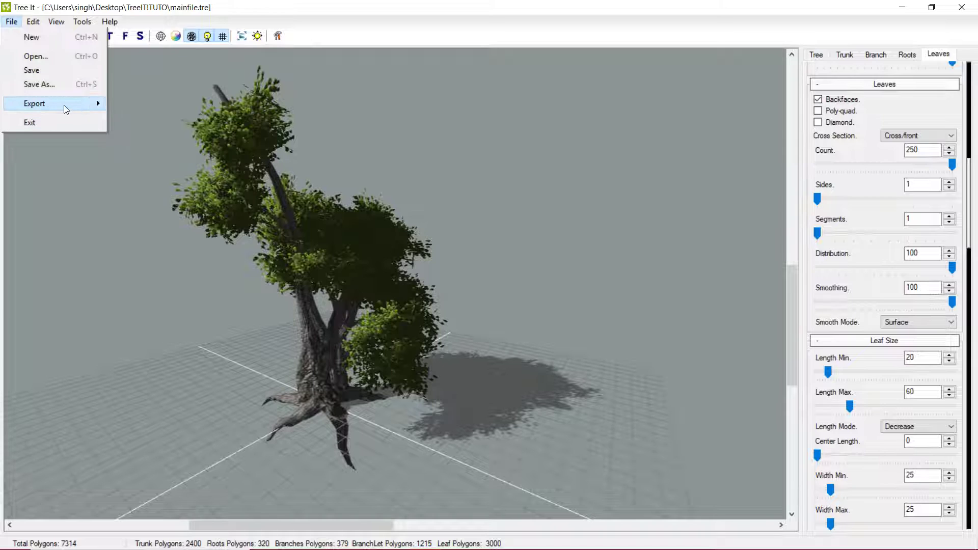
{"action": "mouse_move", "coordinate": [63, 105]}
{"action": "left_click", "coordinate": [142, 130]}
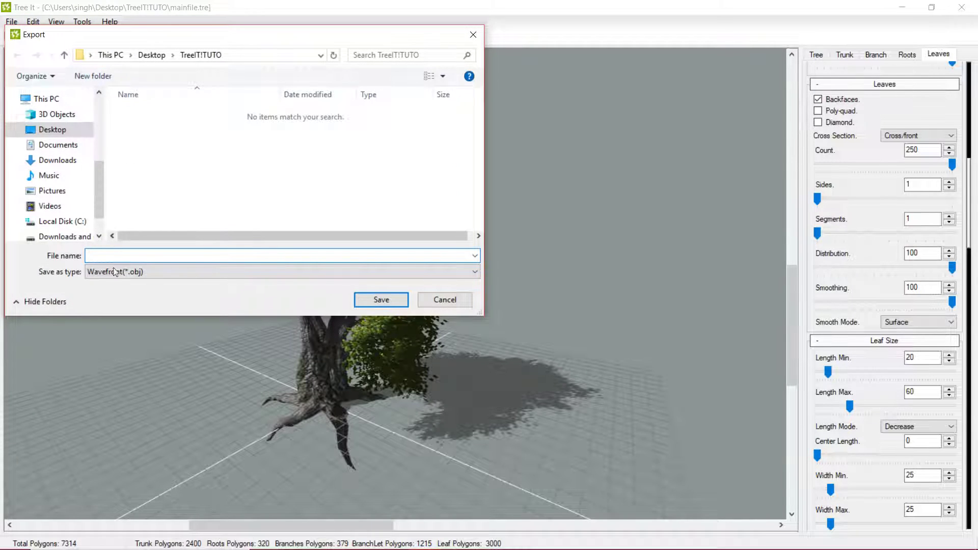
{"action": "type", "text": "Main"}
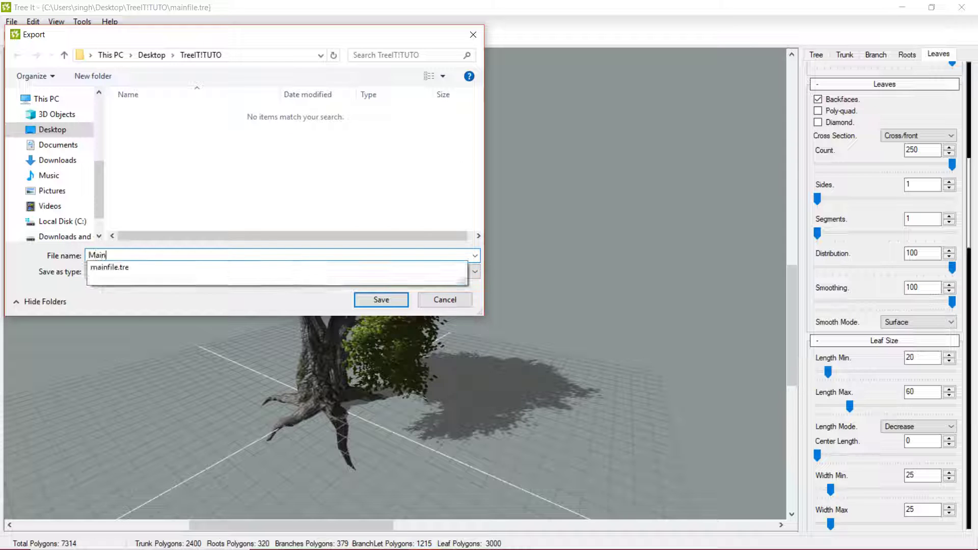
{"action": "type", "text": "Tree"}
{"action": "key", "text": "Return"}
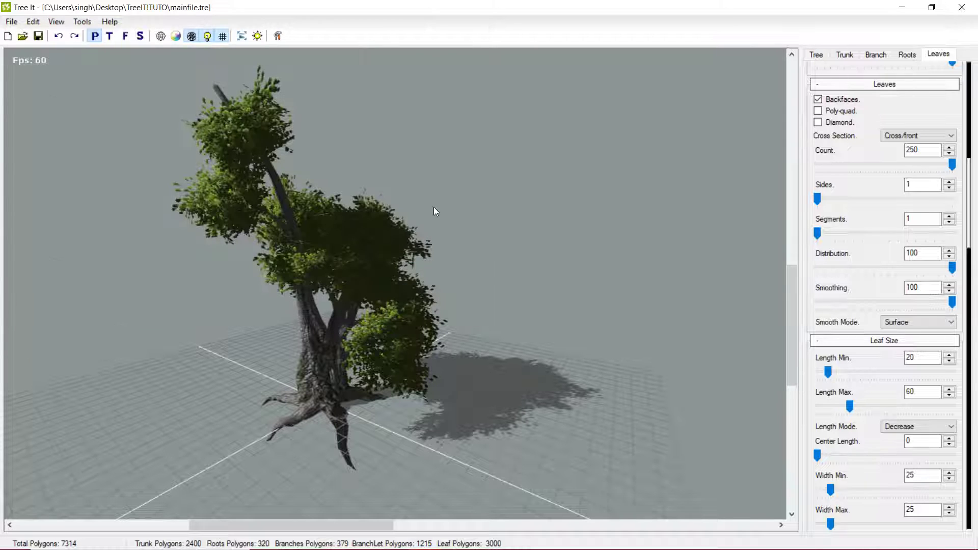
Look around the exported tree once more and exit Tree It.
{"action": "left_click_drag", "start_coordinate": [422, 258], "coordinate": [402, 288]}
{"action": "middle_click_drag", "start_coordinate": [403, 289], "coordinate": [402, 239]}
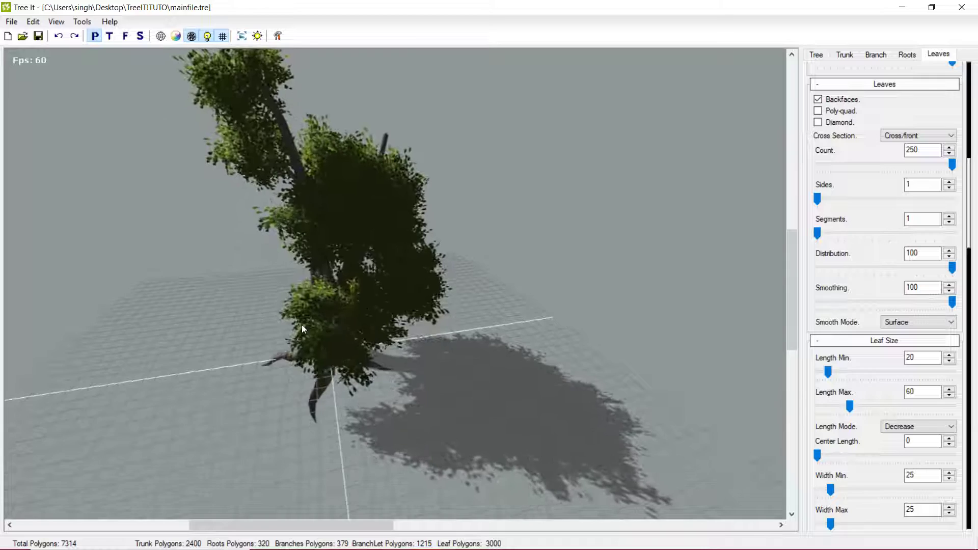
{"action": "left_click", "coordinate": [963, 7]}
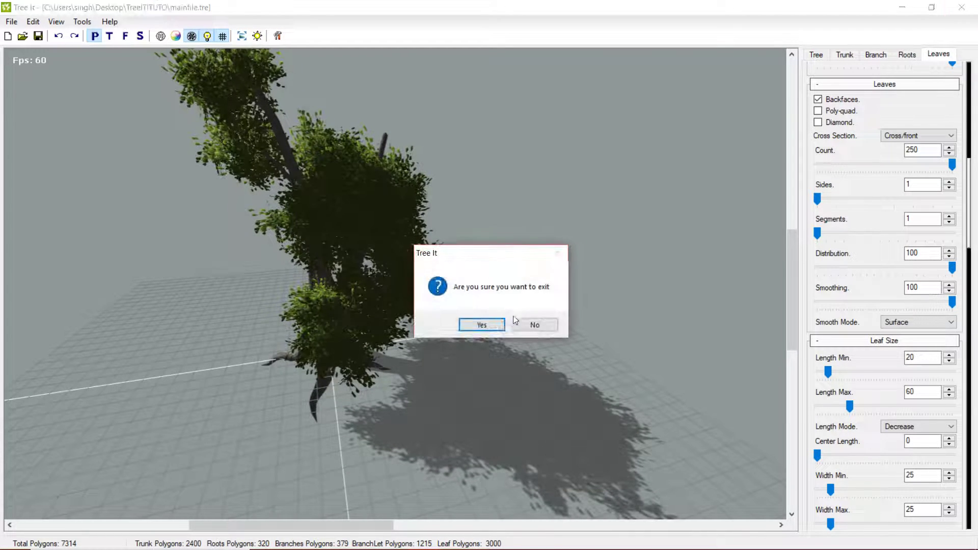
{"action": "left_click", "coordinate": [481, 325]}
Close the Microsoft Edge window with the Tree Generator page and show the desktop.
{"action": "key", "text": "alt+Tab"}
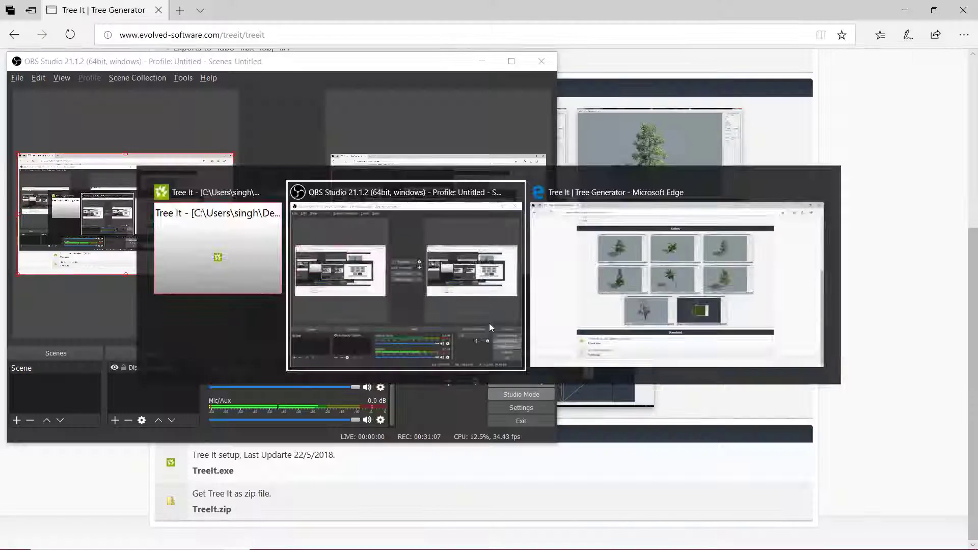
{"action": "key", "text": "super+d"}
{"action": "key", "text": "alt+Tab"}
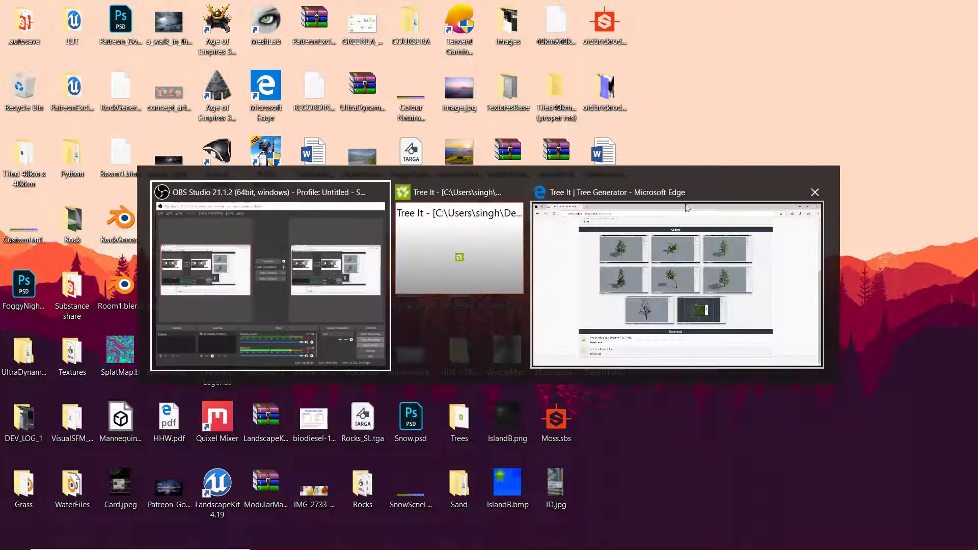
{"action": "left_click", "coordinate": [747, 192]}
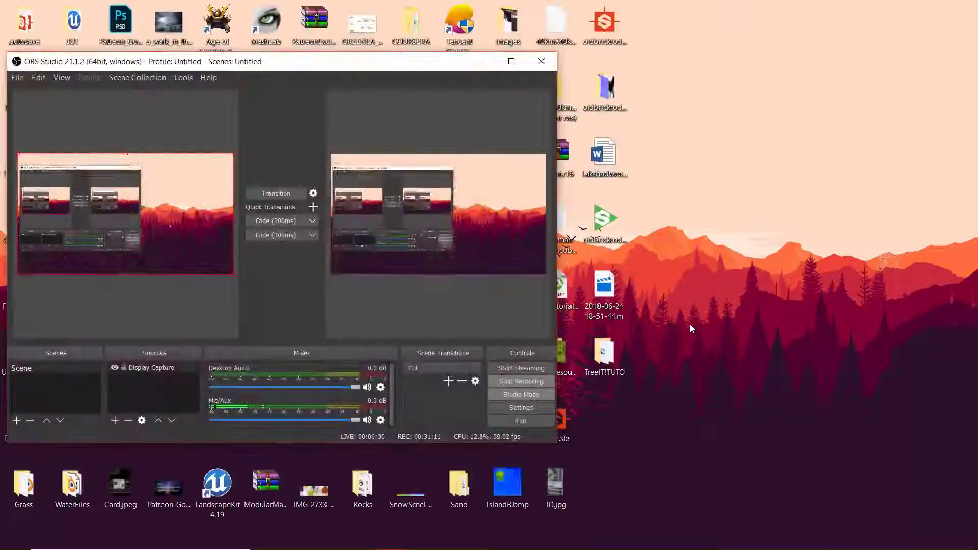
{"action": "key", "text": "super+d"}
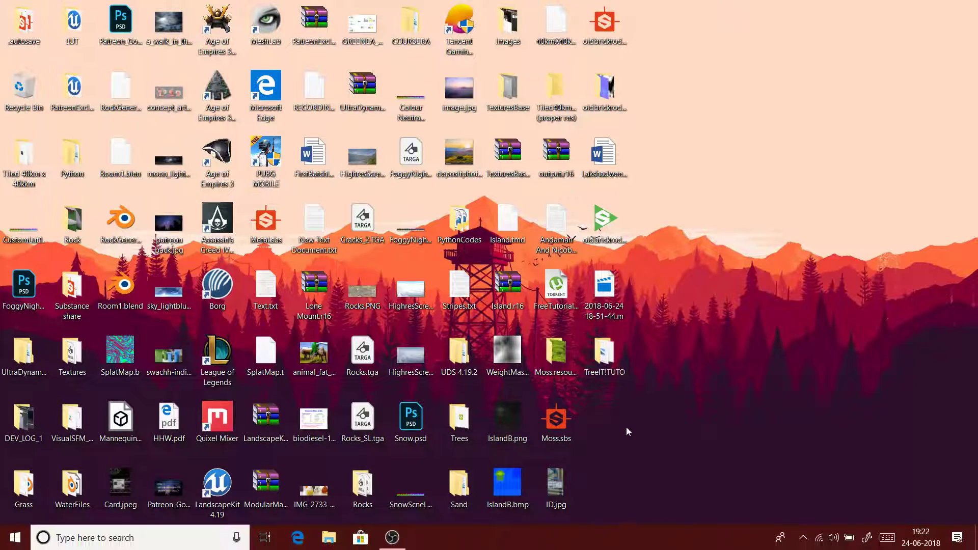
Open the TreeIT!TUTO folder from the desktop and refresh its file list.
{"action": "double_click", "coordinate": [606, 379]}
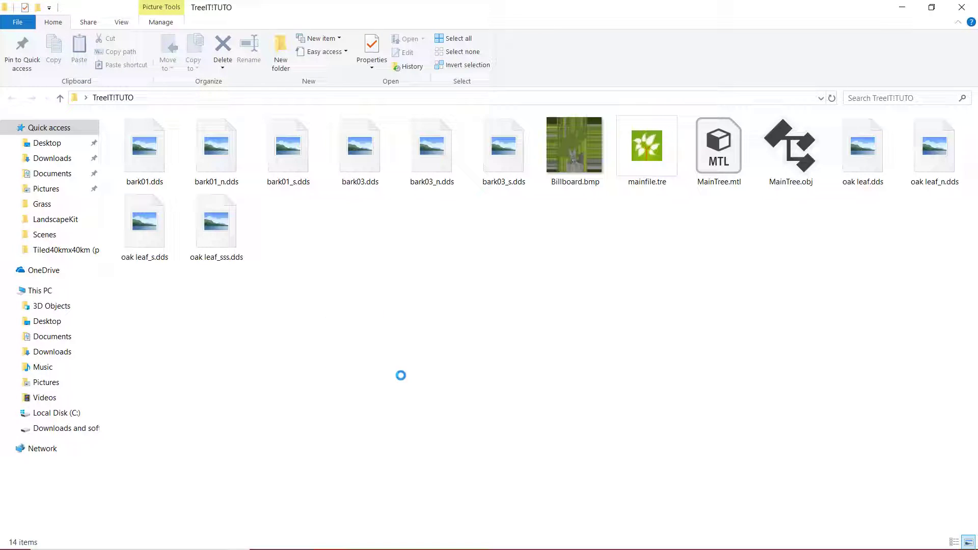
{"action": "right_click", "coordinate": [384, 385]}
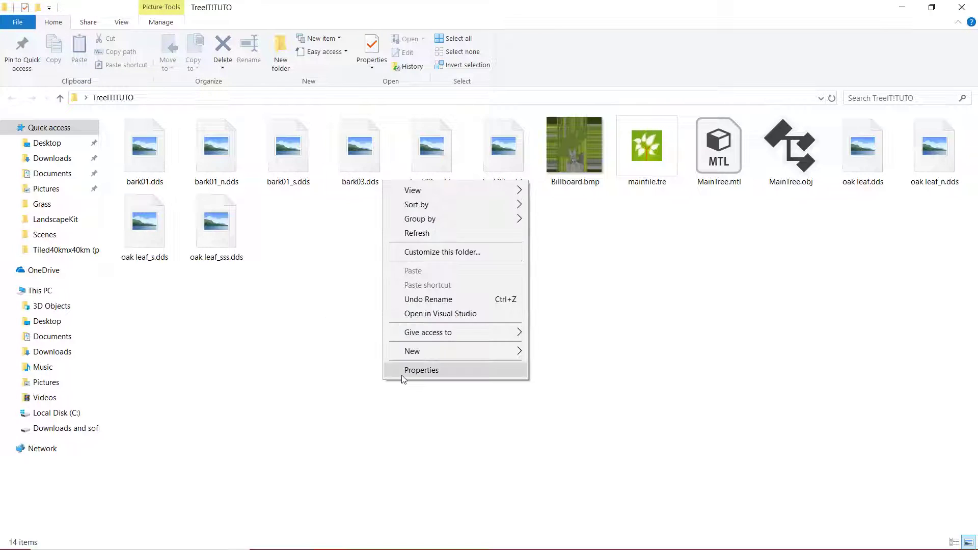
{"action": "left_click", "coordinate": [419, 233]}
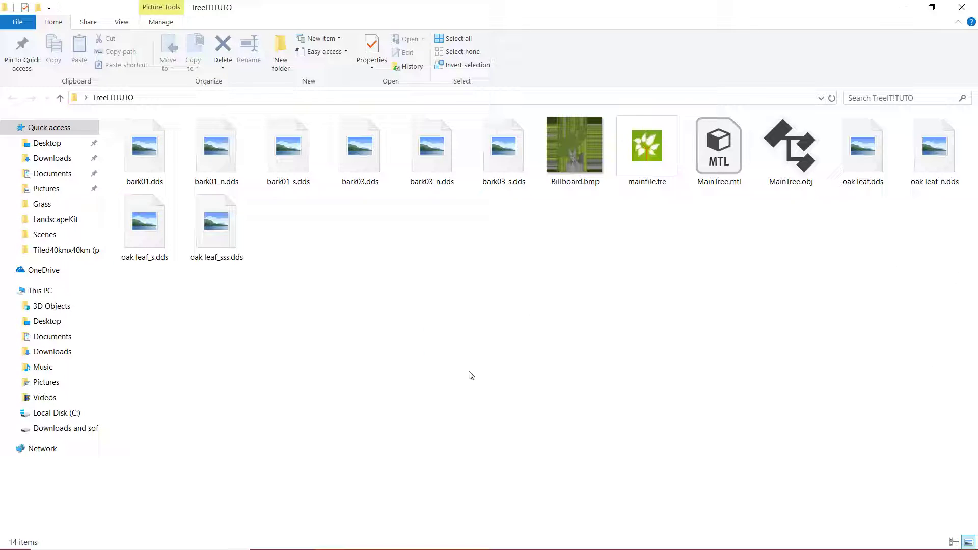
Create a new folder named ModelAndTextures inside the TreeIT!TUTO folder.
{"action": "left_click_drag", "start_coordinate": [115, 135], "coordinate": [948, 283]}
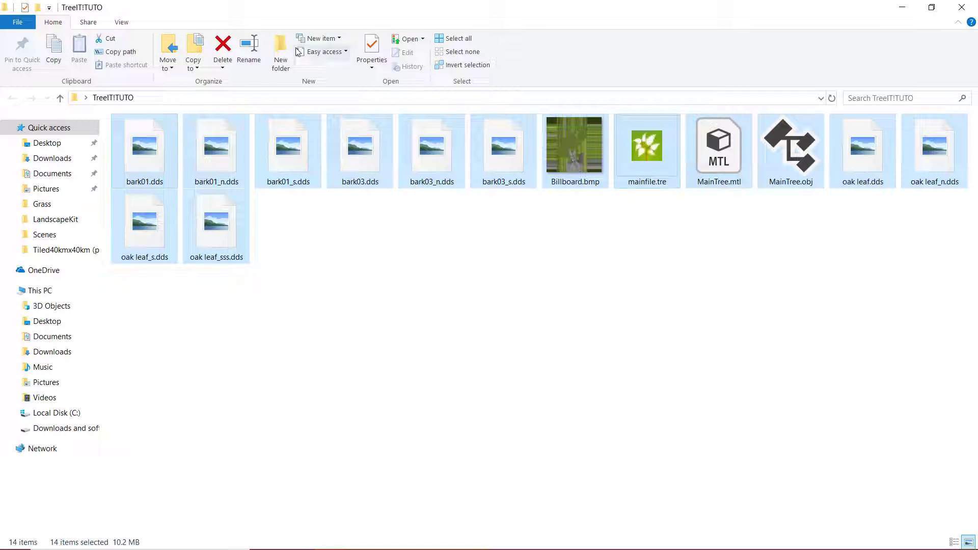
{"action": "left_click", "coordinate": [325, 52]}
{"action": "left_click", "coordinate": [538, 372]}
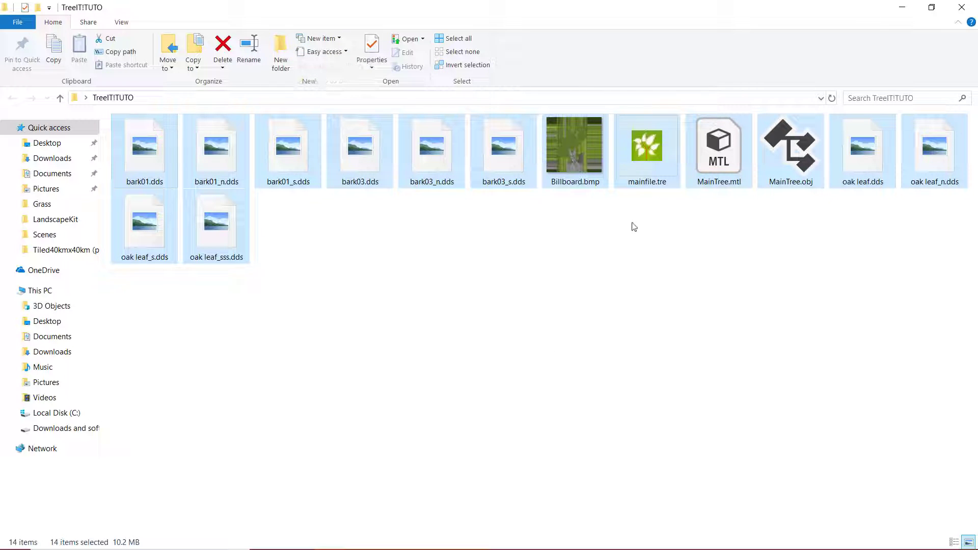
{"action": "left_click", "coordinate": [281, 49]}
{"action": "type", "text": "Md"}
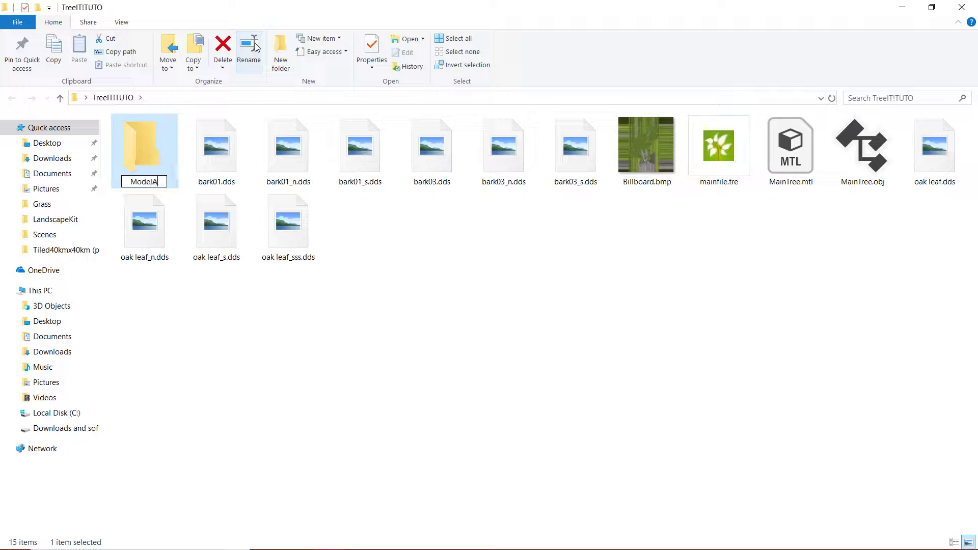
{"action": "type", "text": "delAndTextures"}
{"action": "key", "text": "Return"}
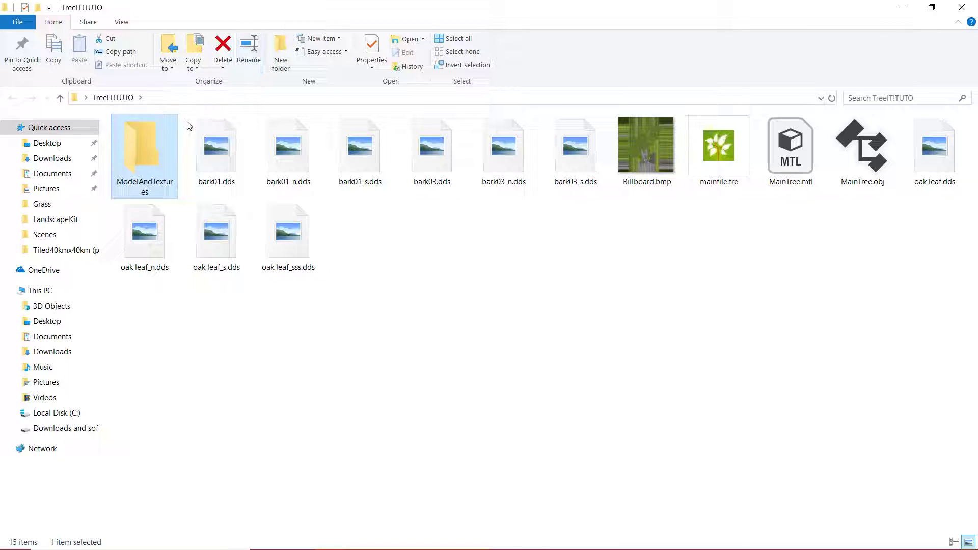
Move all files except mainfile.tre into the ModelAndTextures folder and refresh the view.
{"action": "left_click", "coordinate": [209, 167]}
{"action": "left_click", "coordinate": [289, 262], "text": "shift"}
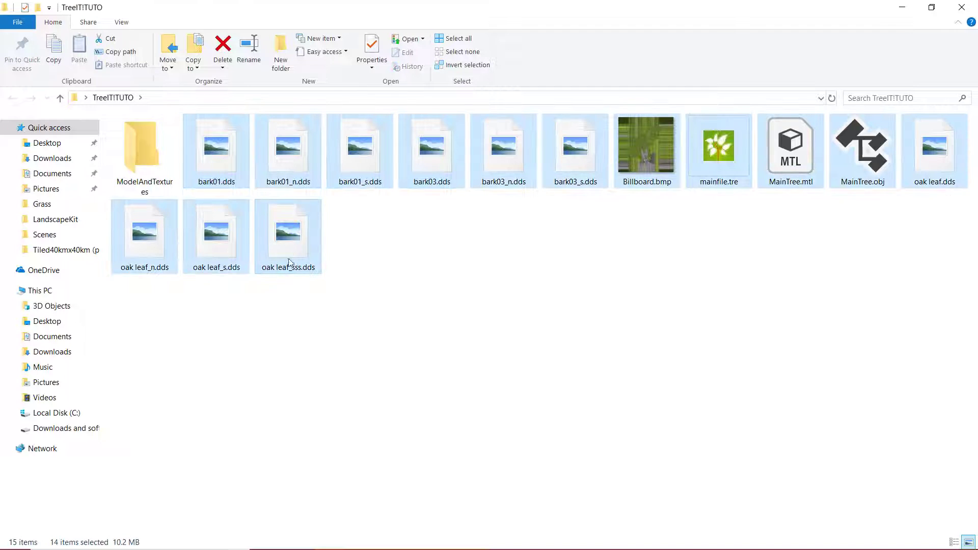
{"action": "left_click", "coordinate": [735, 175], "text": "ctrl"}
{"action": "left_click_drag", "start_coordinate": [576, 153], "coordinate": [144, 153]}
{"action": "right_click", "coordinate": [319, 363]}
{"action": "left_click", "coordinate": [345, 227]}
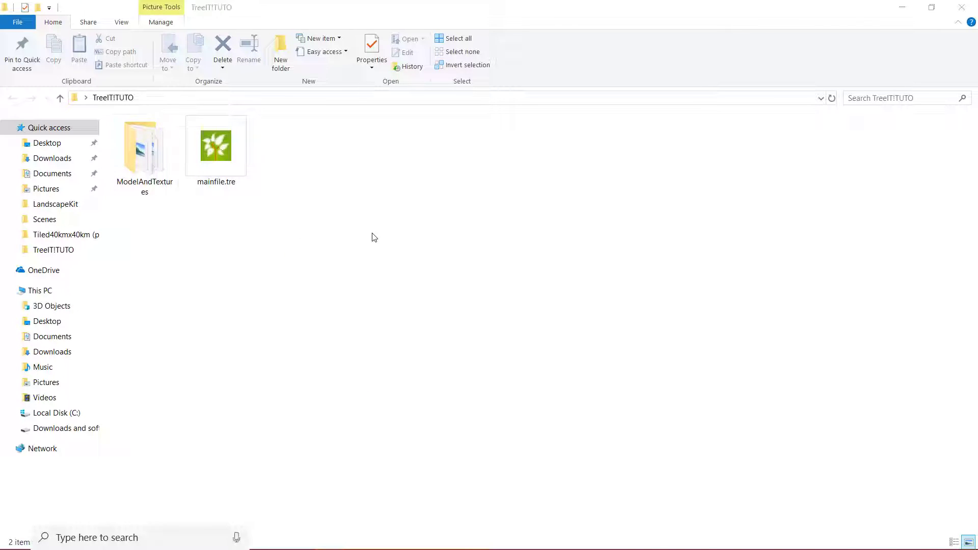
Launch Blender, dismiss its splash screen and maximize the window.
{"action": "key", "text": "super"}
{"action": "type", "text": "blende"}
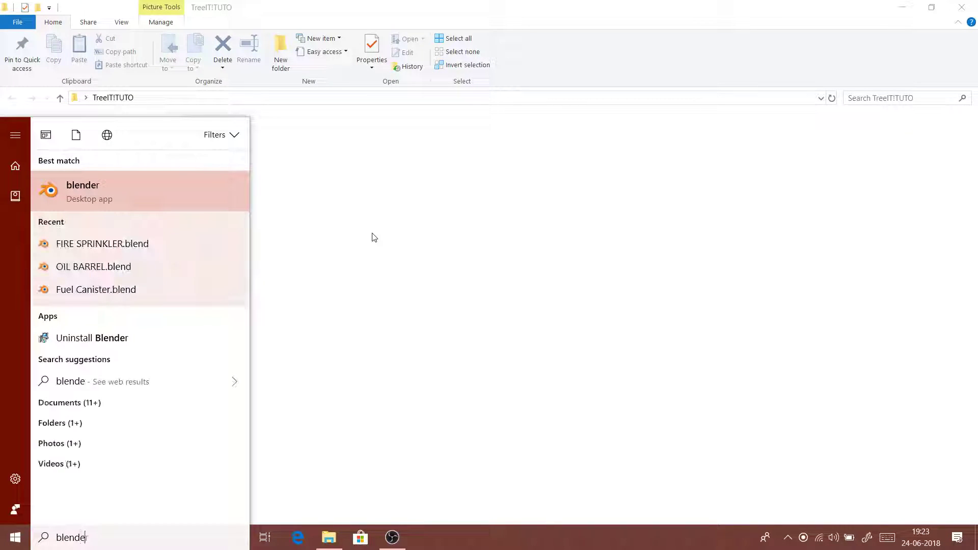
{"action": "key", "text": "Return"}
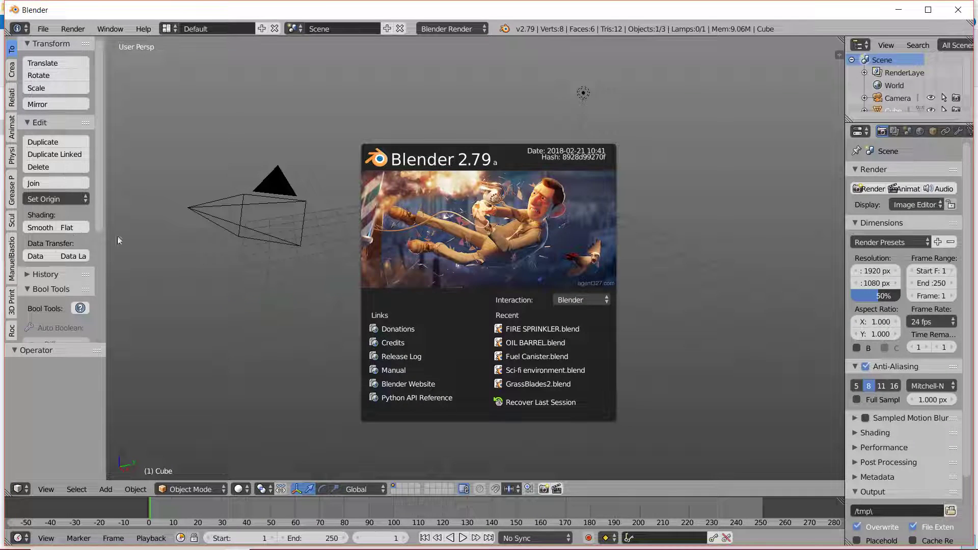
{"action": "left_click", "coordinate": [118, 241]}
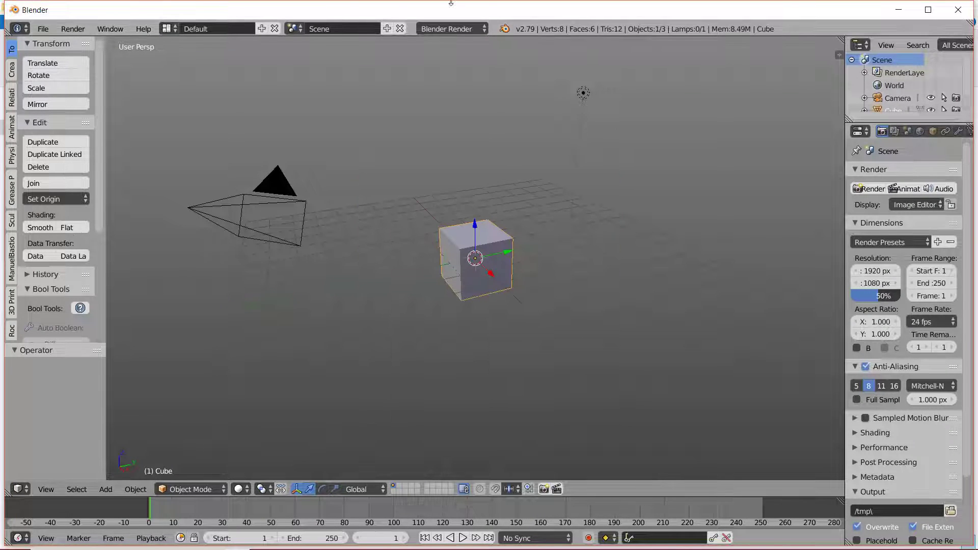
{"action": "double_click", "coordinate": [431, 20]}
Delete the default cube and show the scene properties.
{"action": "key", "text": "n"}
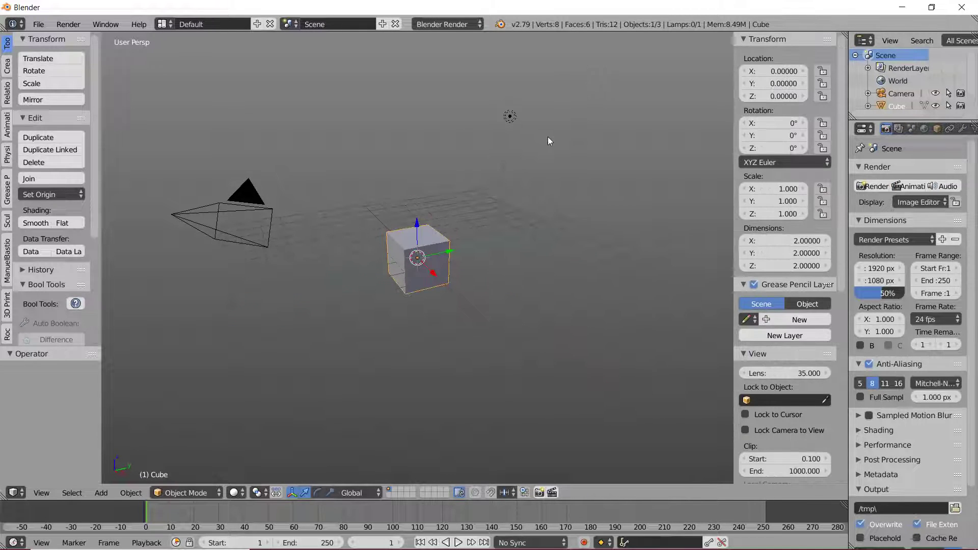
{"action": "left_click", "coordinate": [911, 128]}
{"action": "key", "text": "x"}
{"action": "left_click", "coordinate": [413, 269]}
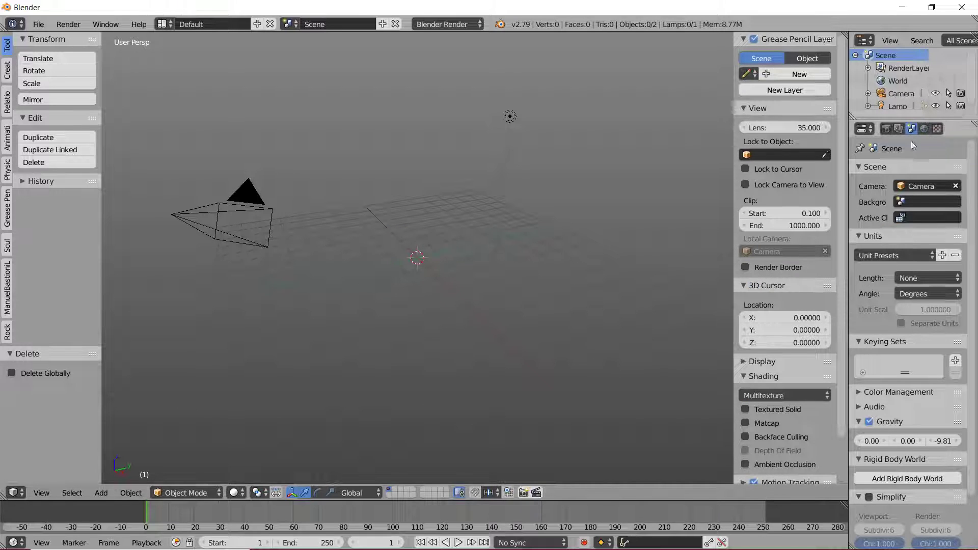
Try Metric as the scene's length unit system and return it to None.
{"action": "left_click", "coordinate": [898, 130]}
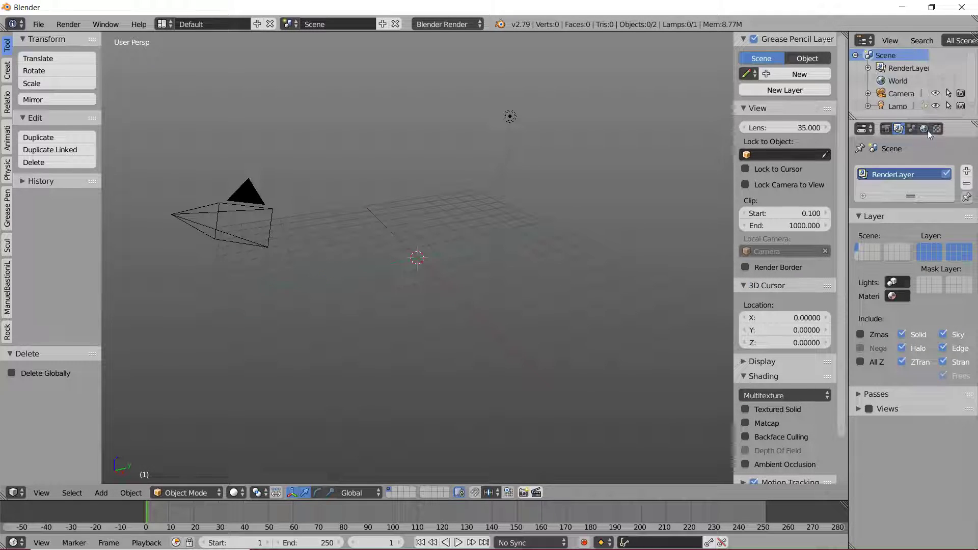
{"action": "left_click", "coordinate": [924, 129]}
{"action": "left_click", "coordinate": [912, 130]}
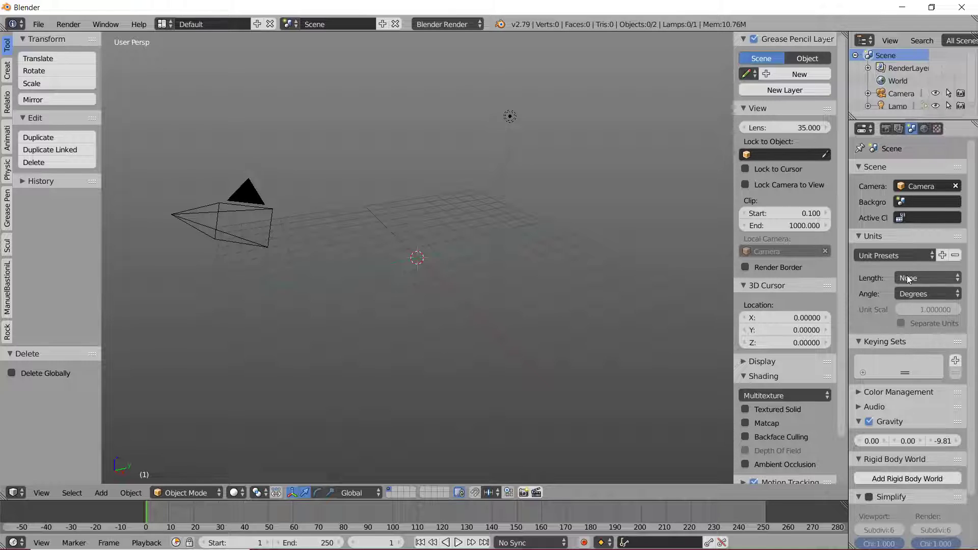
{"action": "left_click", "coordinate": [892, 257]}
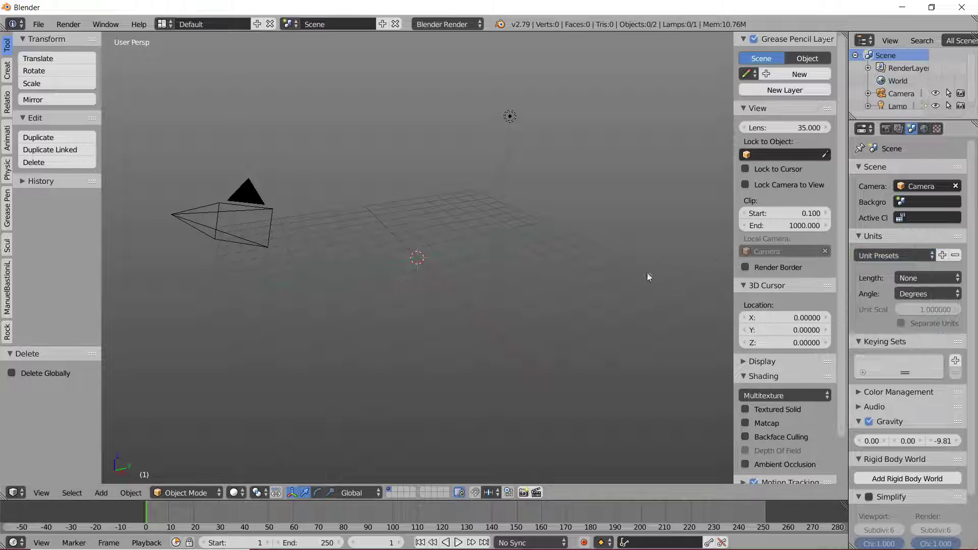
{"action": "left_click", "coordinate": [937, 276]}
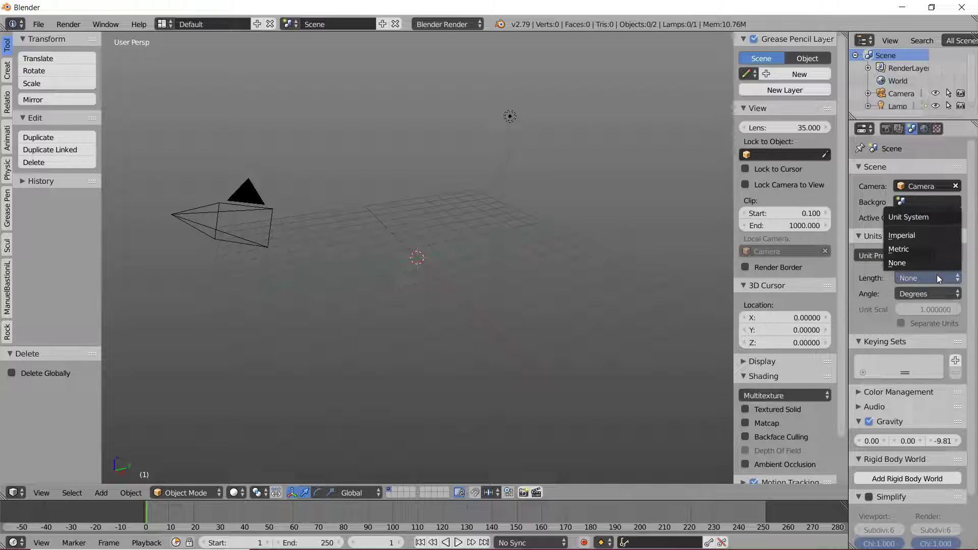
{"action": "left_click", "coordinate": [910, 249]}
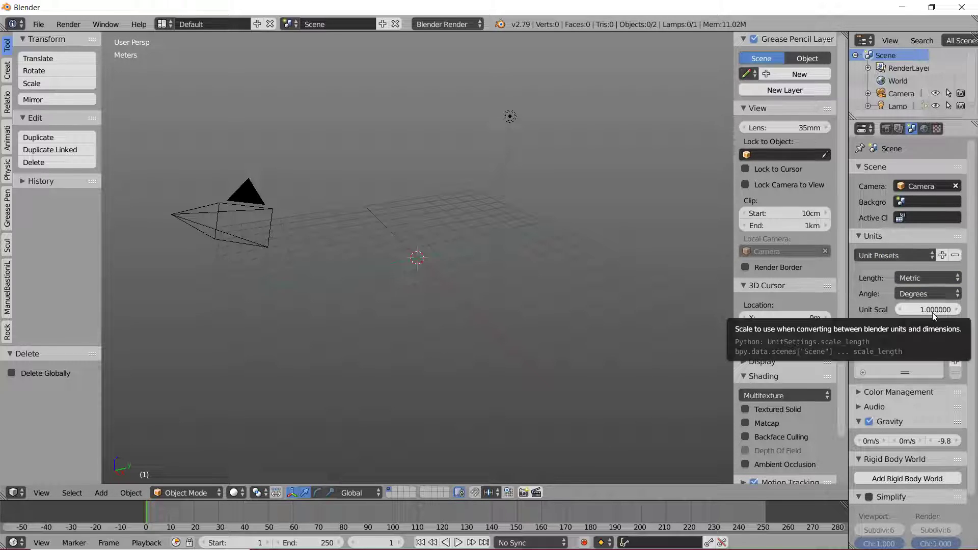
{"action": "left_click", "coordinate": [916, 278]}
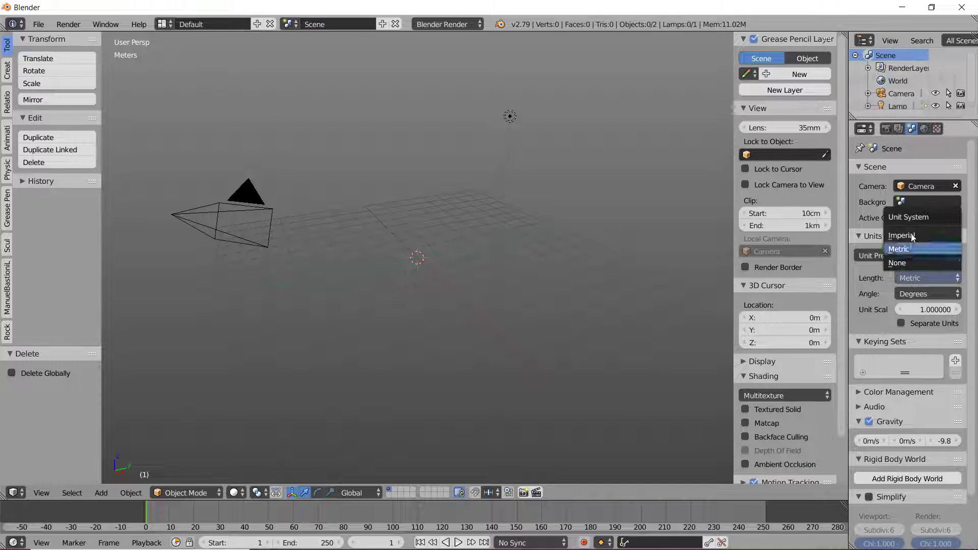
{"action": "left_click", "coordinate": [898, 263]}
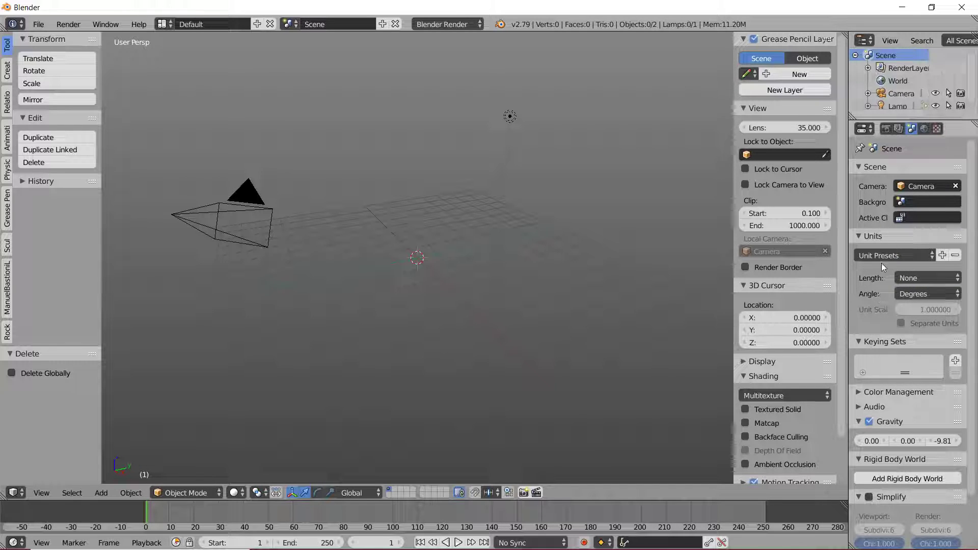
{"action": "key", "text": "n"}
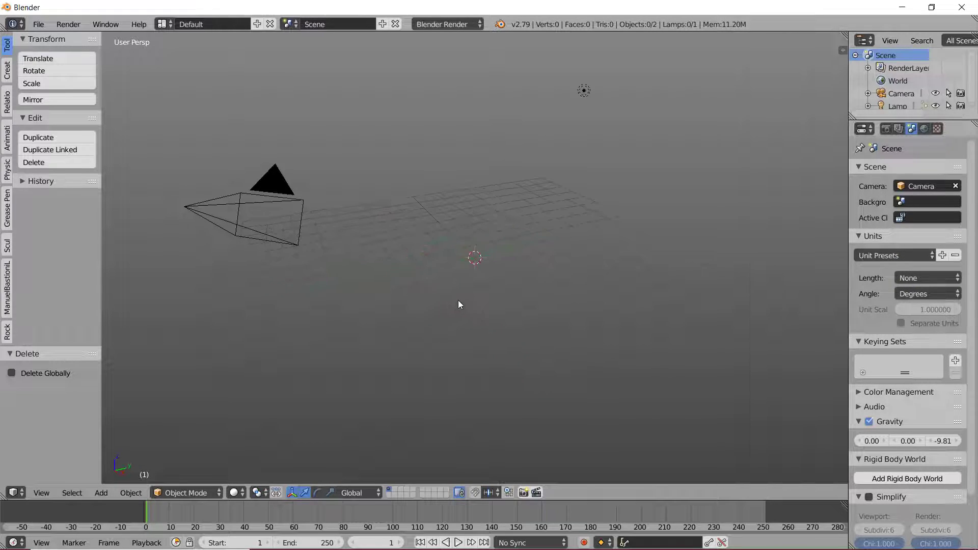
Go to the desktop and open the Trees folder.
{"action": "key", "text": "super"}
{"action": "type", "text": "b"}
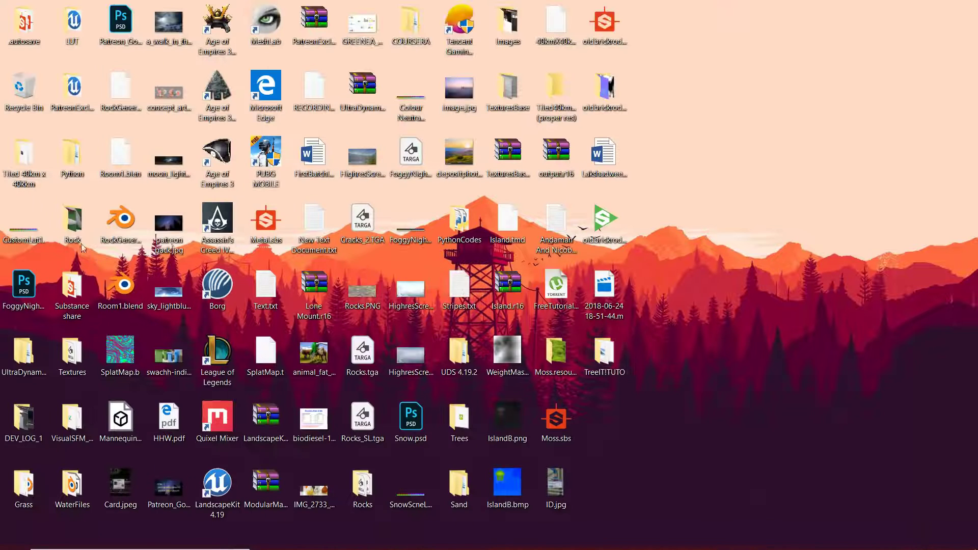
{"action": "key", "text": "super+e"}
{"action": "left_click", "coordinate": [967, 5]}
{"action": "left_click", "coordinate": [43, 164]}
{"action": "key", "text": "t"}
{"action": "key", "text": "t"}
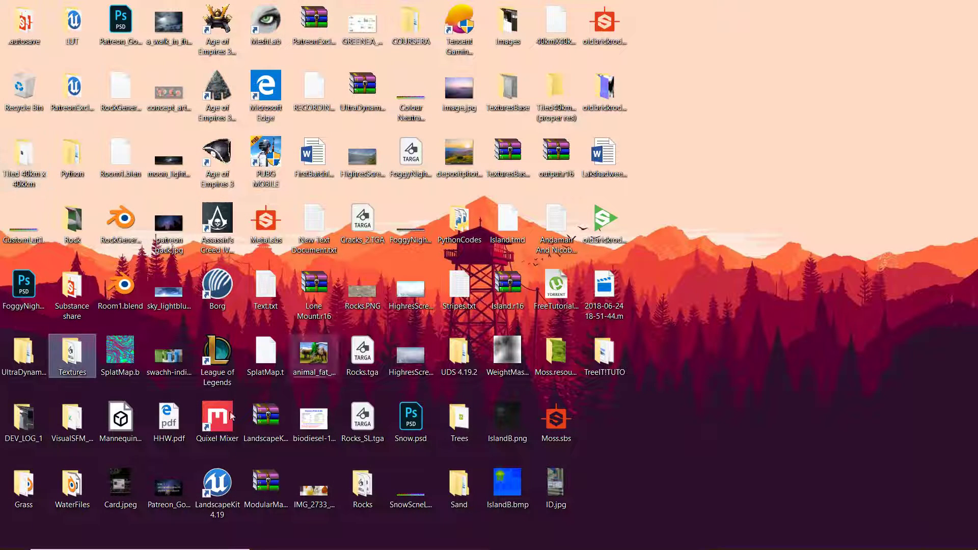
{"action": "key", "text": "t"}
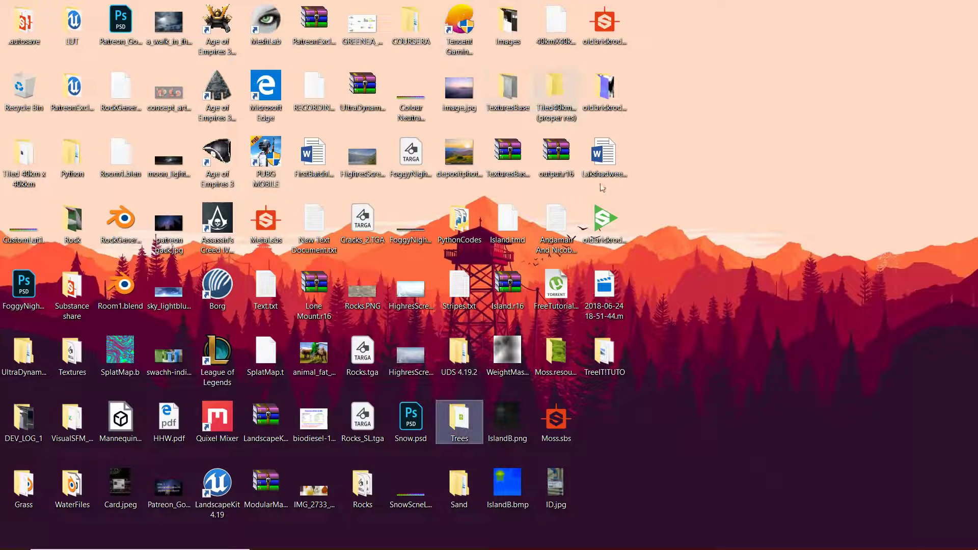
{"action": "double_click", "coordinate": [448, 417]}
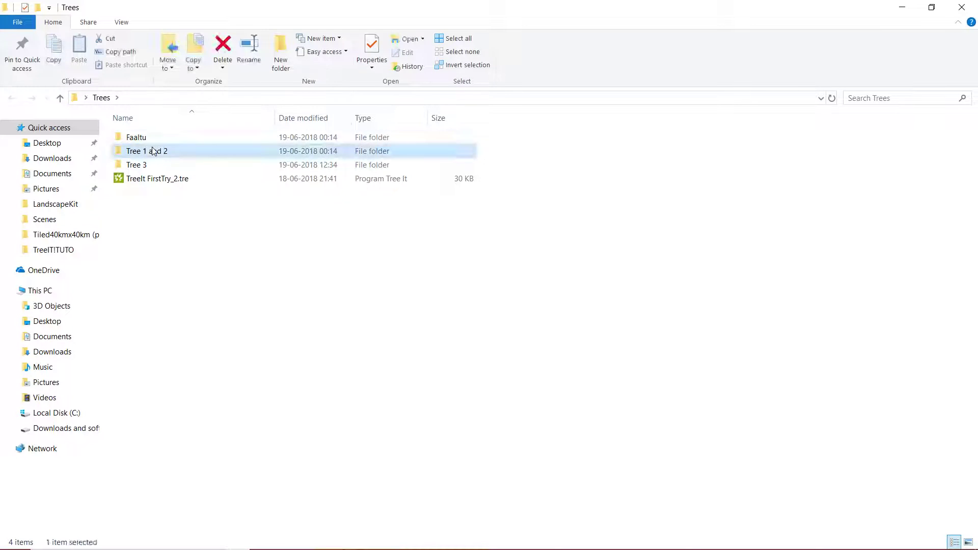
Browse through Tree 1 and 2, Try6 and Type1, and open blenderfile2.blend as a reference.
{"action": "double_click", "coordinate": [153, 150]}
{"action": "left_click", "coordinate": [147, 142]}
{"action": "double_click", "coordinate": [147, 143]}
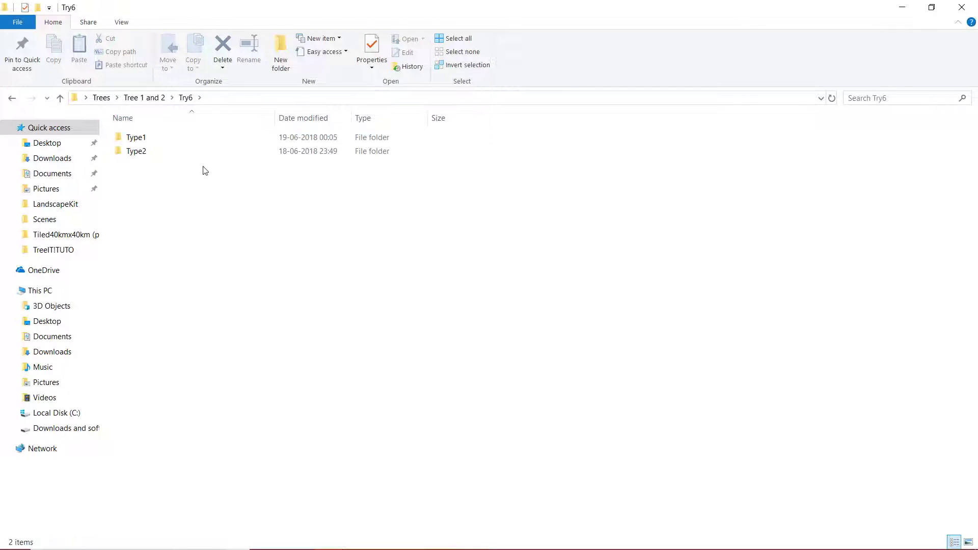
{"action": "double_click", "coordinate": [186, 138]}
{"action": "left_click", "coordinate": [225, 249]}
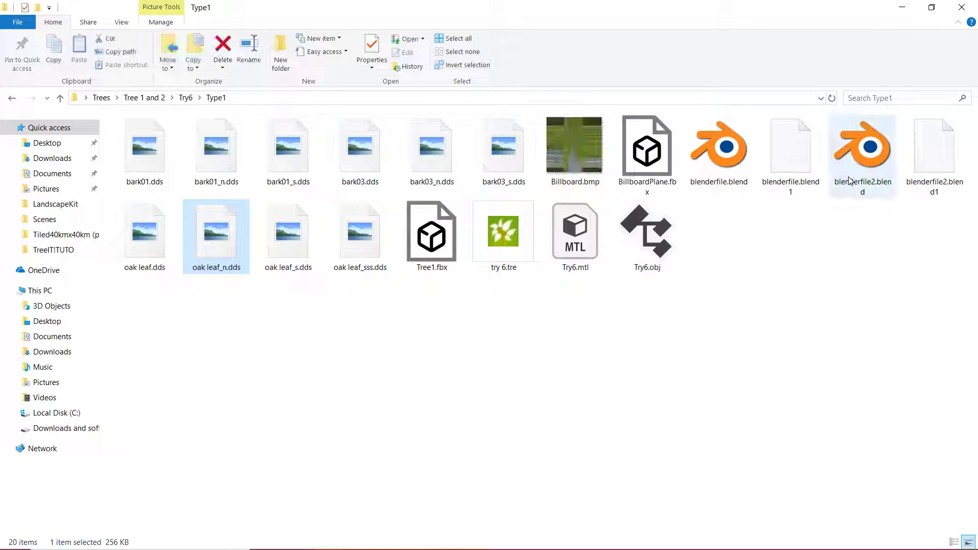
{"action": "double_click", "coordinate": [850, 181]}
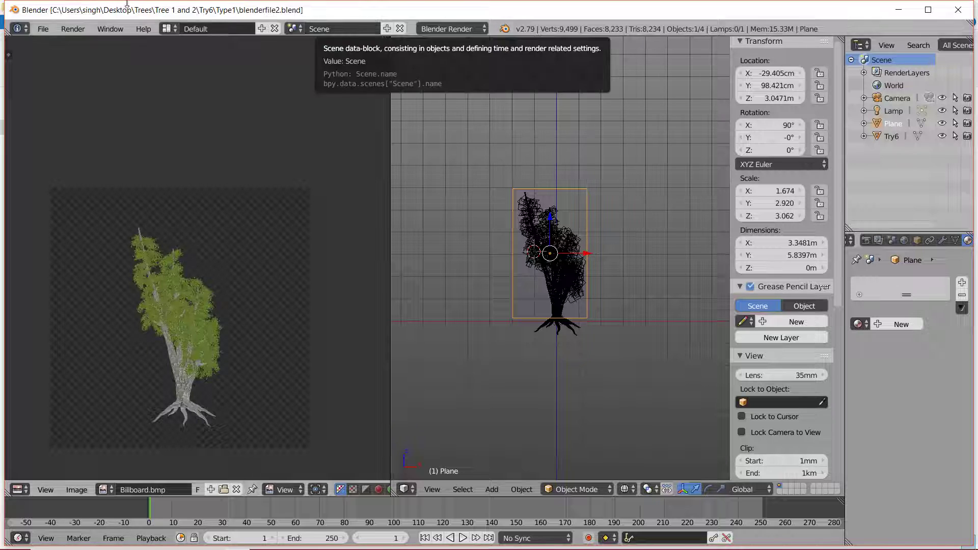
Check the scene unit settings in the maximized reference file, and close it to return to the empty Blender scene.
{"action": "double_click", "coordinate": [127, 5]}
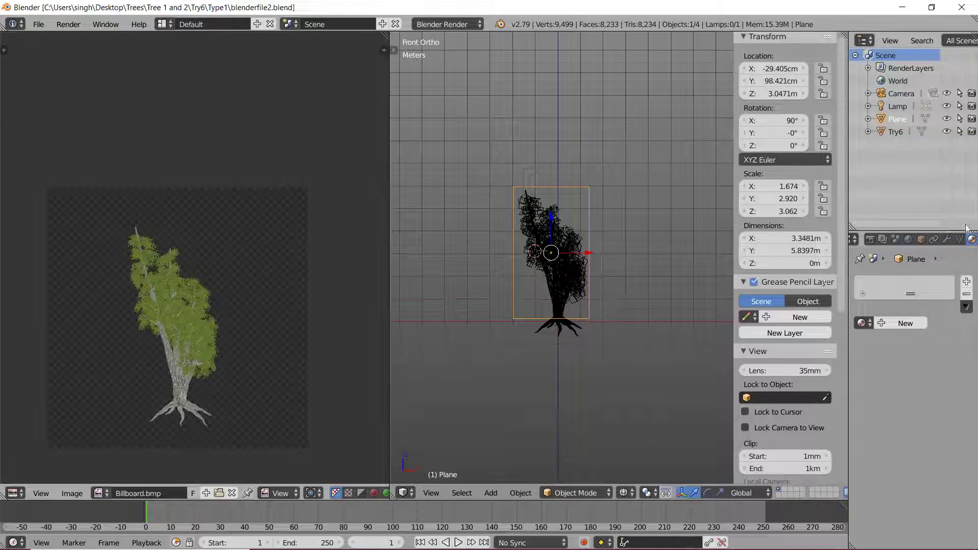
{"action": "left_click", "coordinate": [896, 239]}
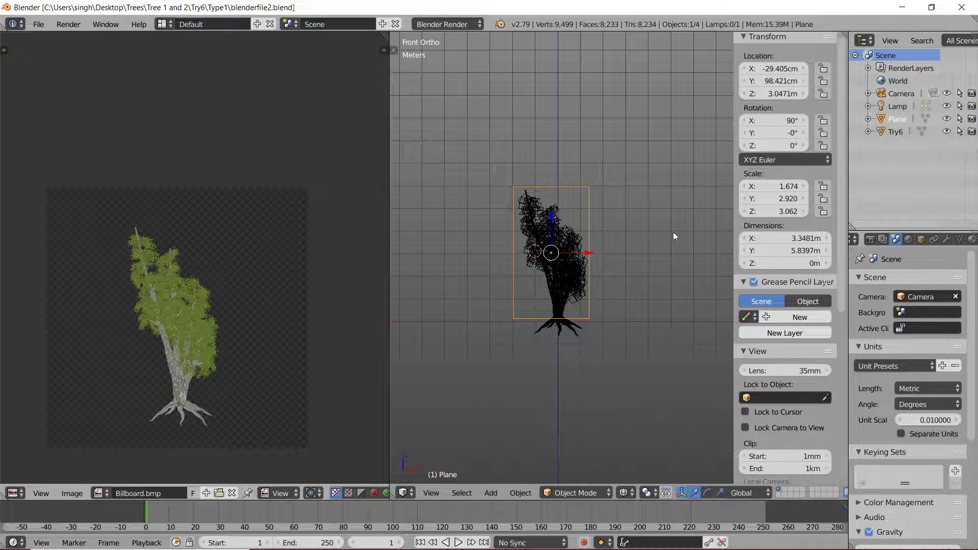
{"action": "left_click", "coordinate": [883, 240]}
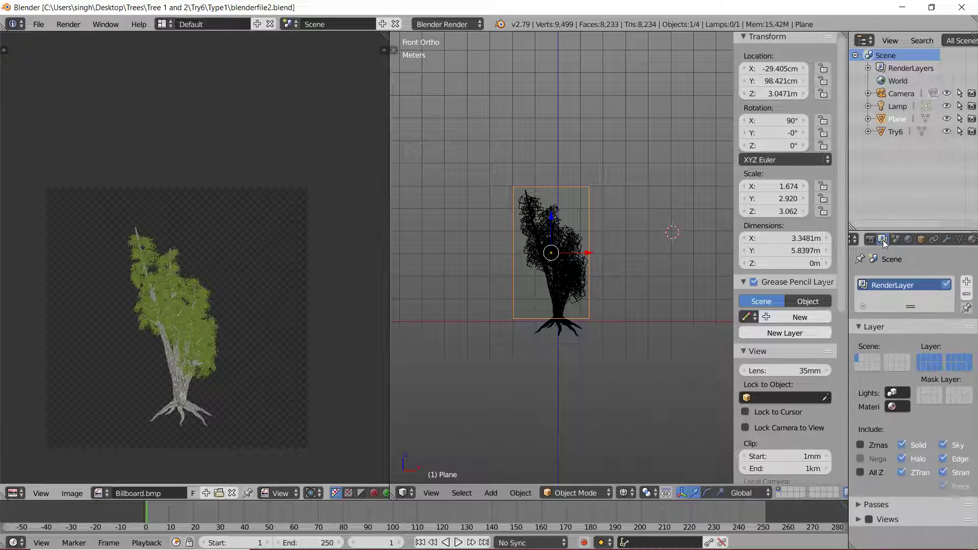
{"action": "left_click", "coordinate": [896, 239]}
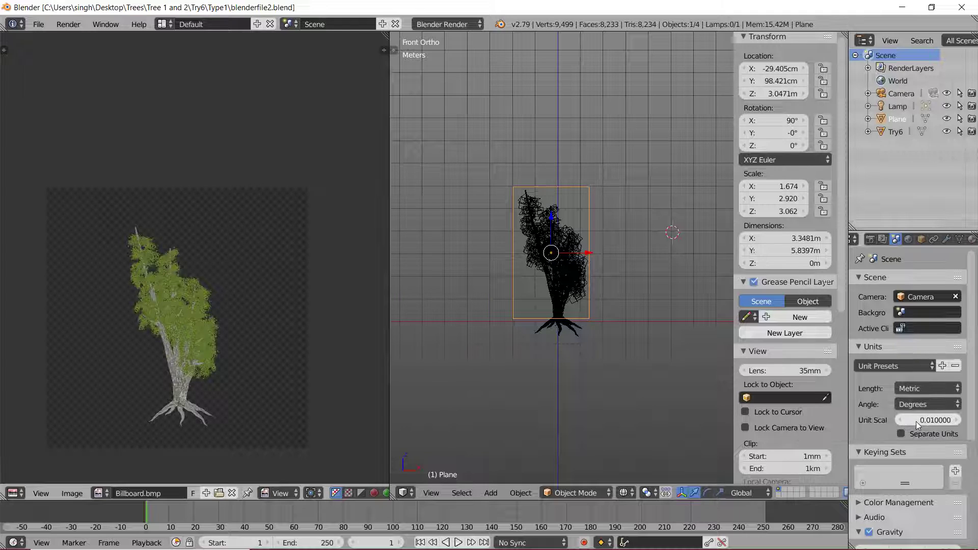
{"action": "left_click", "coordinate": [962, 7]}
{"action": "key", "text": "alt+Tab"}
{"action": "key", "text": "alt+Tab"}
{"action": "left_click", "coordinate": [469, 279]}
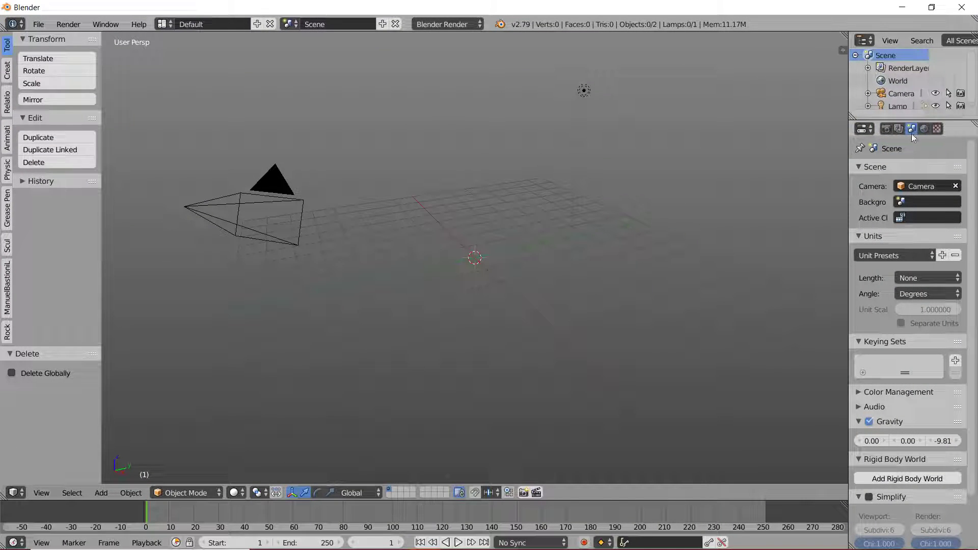
Set the scene's length units to Metric with a unit scale of 0.01.
{"action": "left_click", "coordinate": [918, 279]}
{"action": "left_click", "coordinate": [914, 249]}
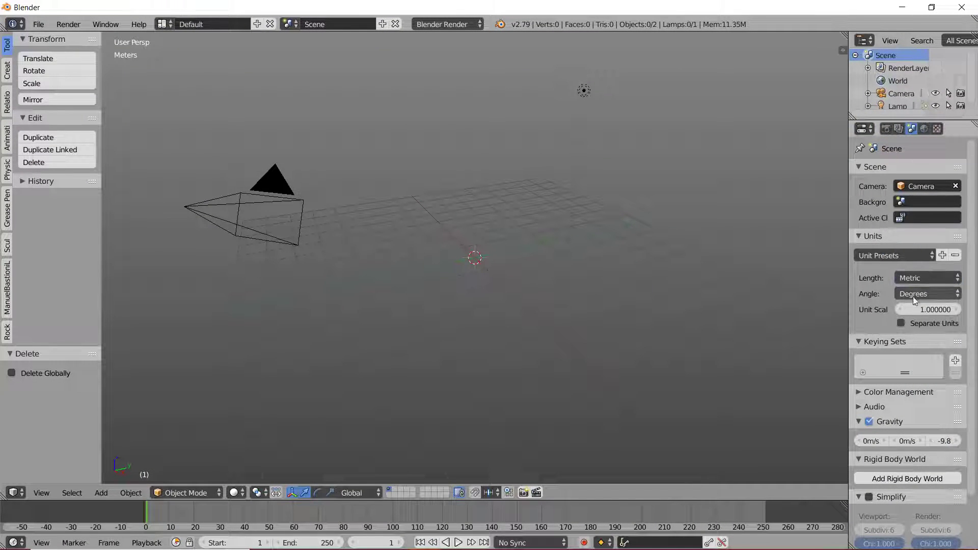
{"action": "left_click", "coordinate": [923, 311]}
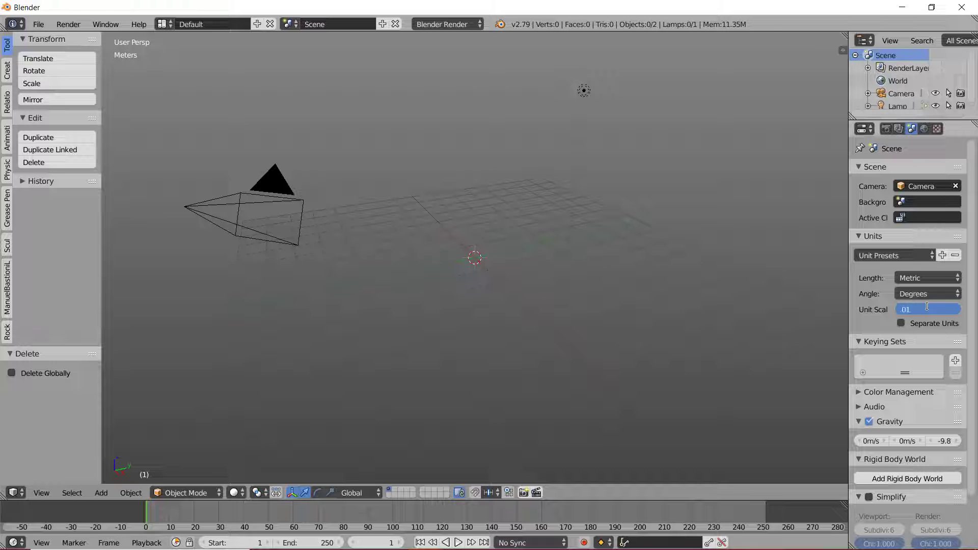
{"action": "key", "text": "Return"}
Fly around the empty scene to examine its scale relative to the camera and lamp, leaving nothing selected.
{"action": "key", "text": "Up"}
{"action": "scroll", "coordinate": [651, 241], "scroll_direction": "down", "scroll_amount": 10}
{"action": "middle_click_drag", "start_coordinate": [659, 237], "coordinate": [664, 260]}
{"action": "scroll", "coordinate": [664, 214], "scroll_direction": "up", "scroll_amount": 8}
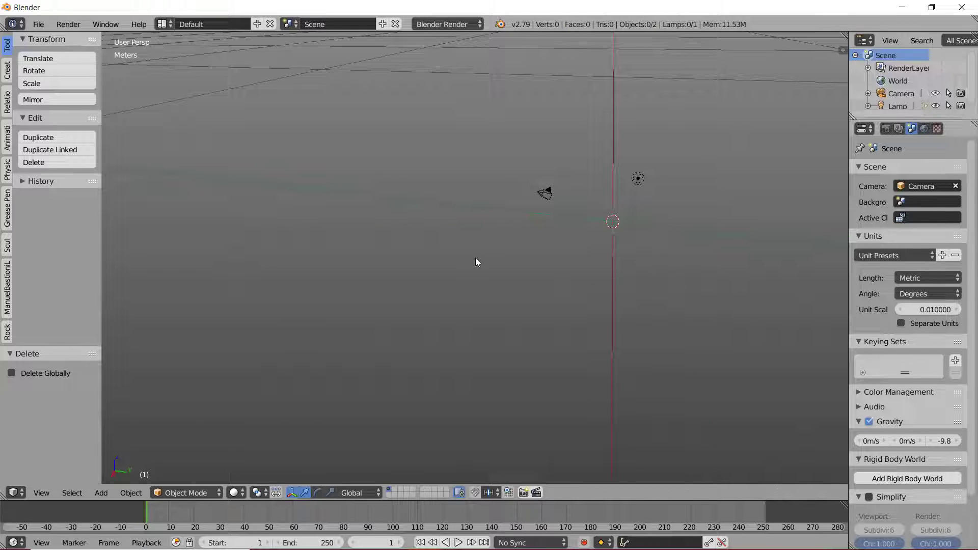
{"action": "key", "text": "shift+f"}
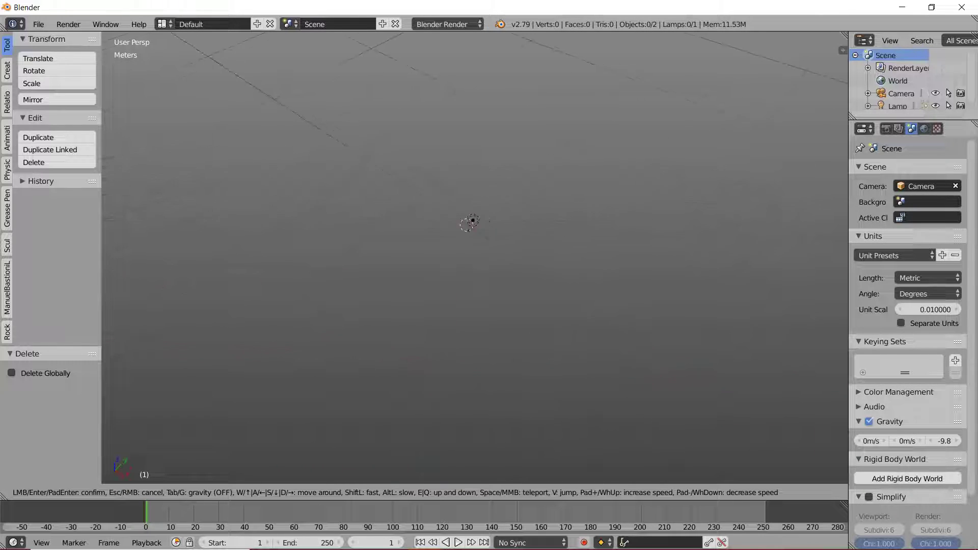
{"action": "key", "text": "w"}
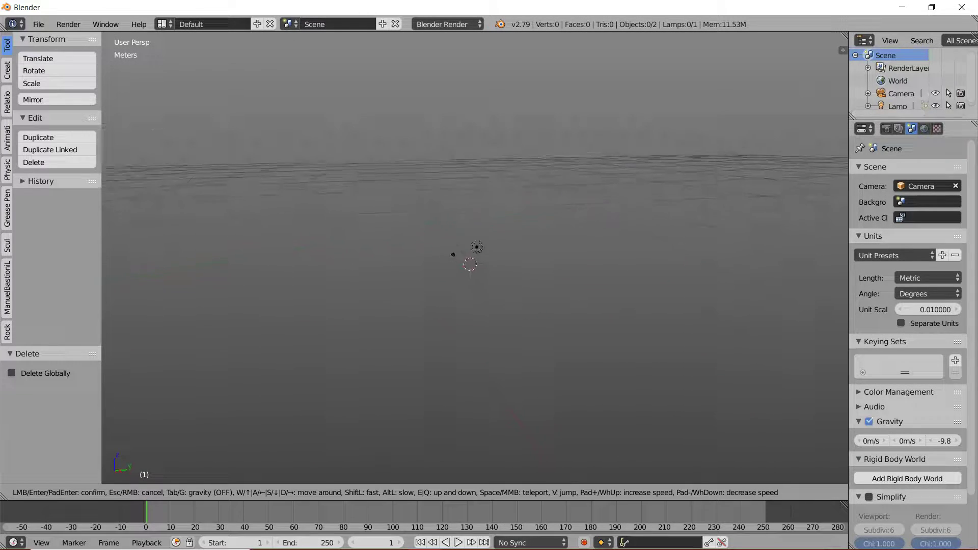
{"action": "key", "text": "e"}
{"action": "key", "text": "q"}
{"action": "key", "text": "e"}
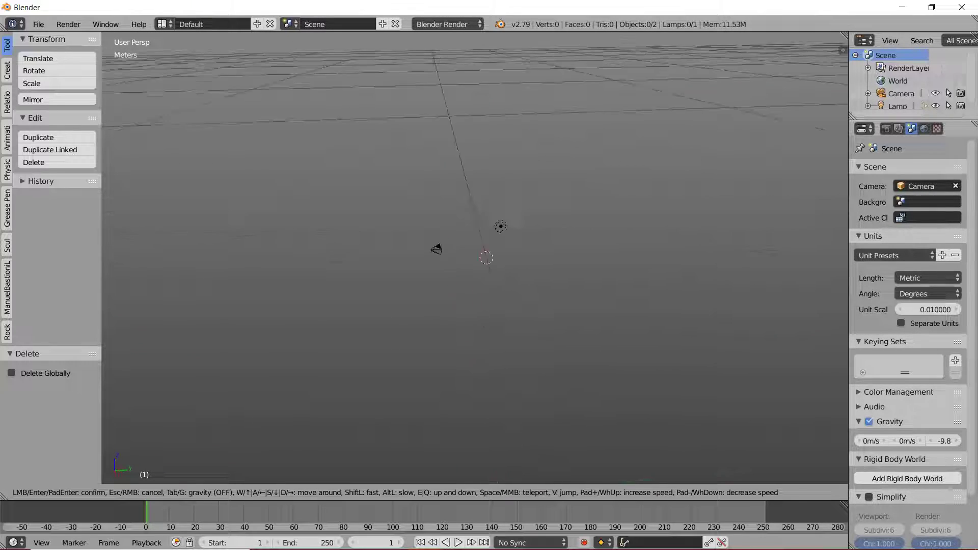
{"action": "key", "text": "q"}
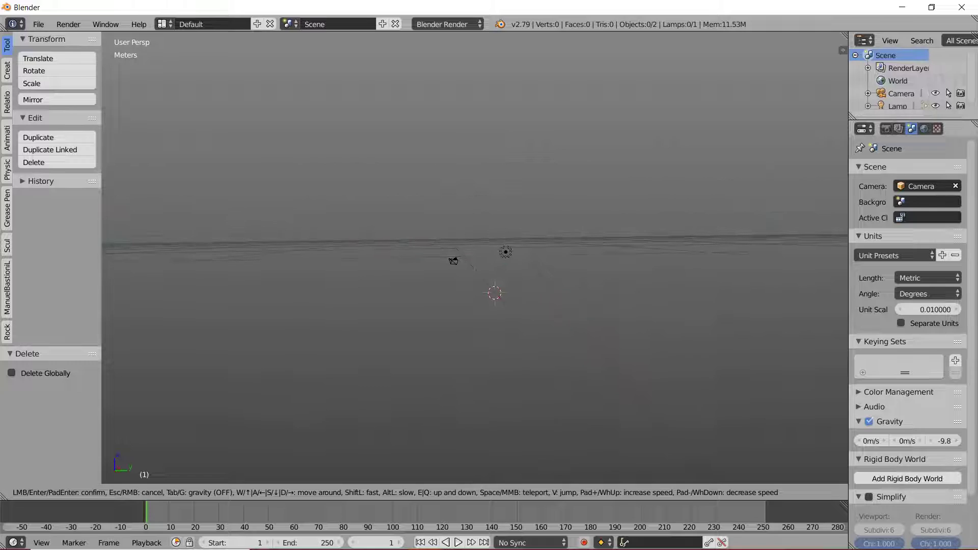
{"action": "left_click", "coordinate": [474, 257]}
{"action": "right_click", "coordinate": [423, 255]}
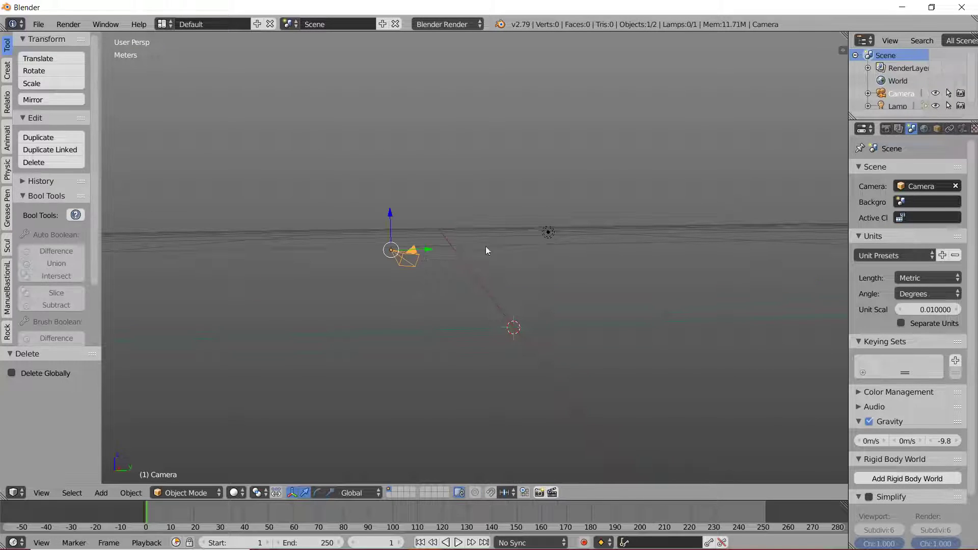
{"action": "key", "text": "a"}
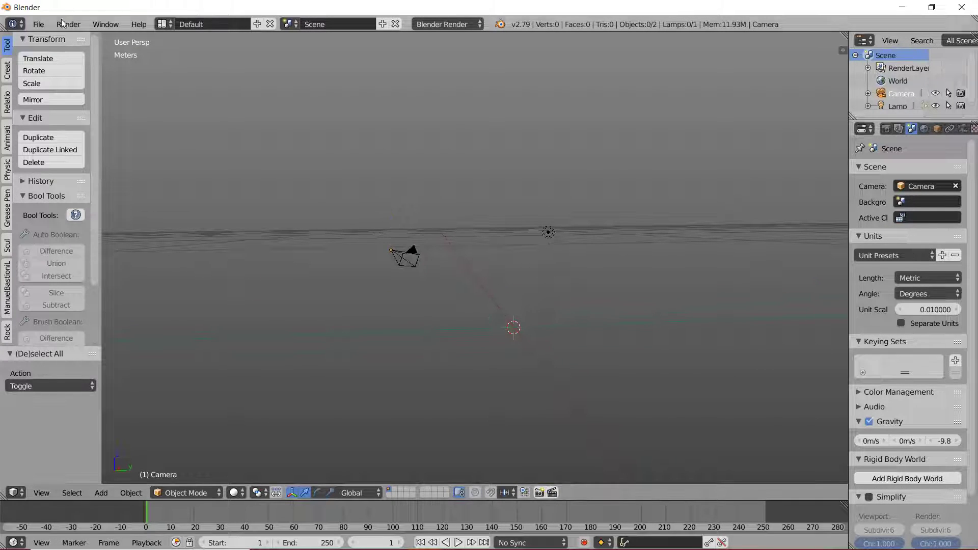
Import MainTree.obj as a Wavefront model from the desktop's TreeIT!TUTO\ModelAndTextures folder.
{"action": "left_click", "coordinate": [38, 23]}
{"action": "mouse_move", "coordinate": [68, 24]}
{"action": "mouse_move", "coordinate": [38, 24]}
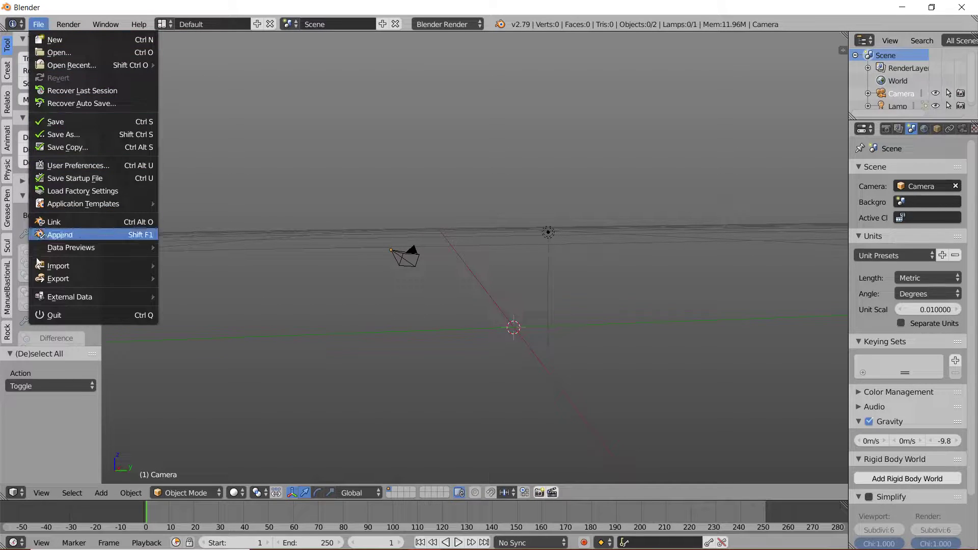
{"action": "mouse_move", "coordinate": [37, 270]}
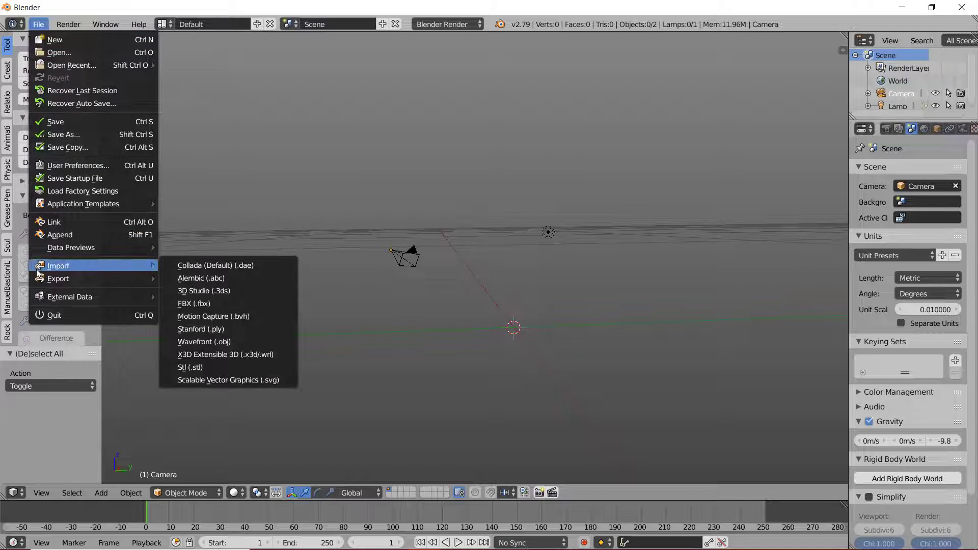
{"action": "left_click", "coordinate": [185, 341]}
{"action": "left_click", "coordinate": [44, 167]}
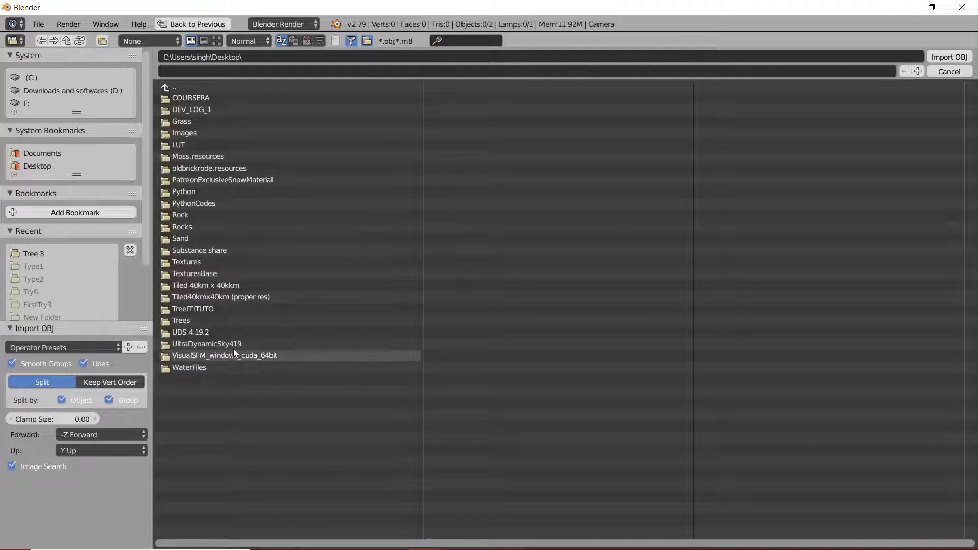
{"action": "left_click", "coordinate": [210, 309]}
{"action": "left_click", "coordinate": [213, 97]}
{"action": "left_click", "coordinate": [213, 112]}
{"action": "double_click", "coordinate": [254, 110]}
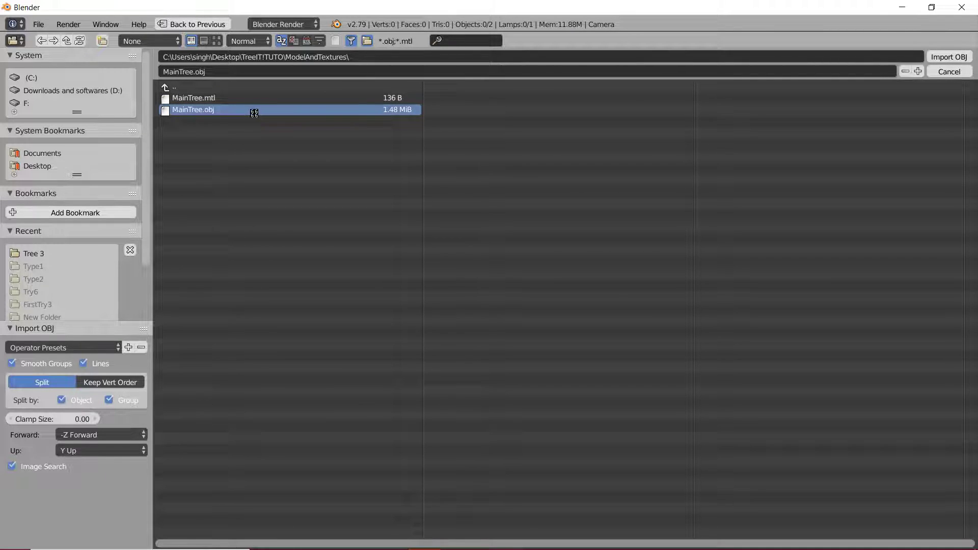
Deselect everything and fly around the imported tree to examine its roots, trunk and leaf planes.
{"action": "scroll", "coordinate": [522, 295], "scroll_direction": "down", "scroll_amount": 5}
{"action": "scroll", "coordinate": [522, 294], "scroll_direction": "up", "scroll_amount": 10}
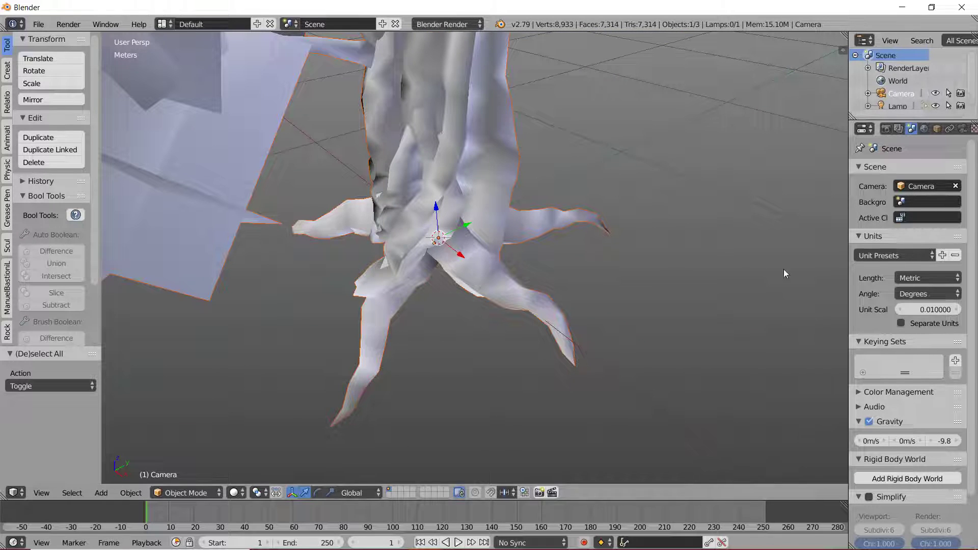
{"action": "key", "text": "a"}
{"action": "key", "text": "shift+f"}
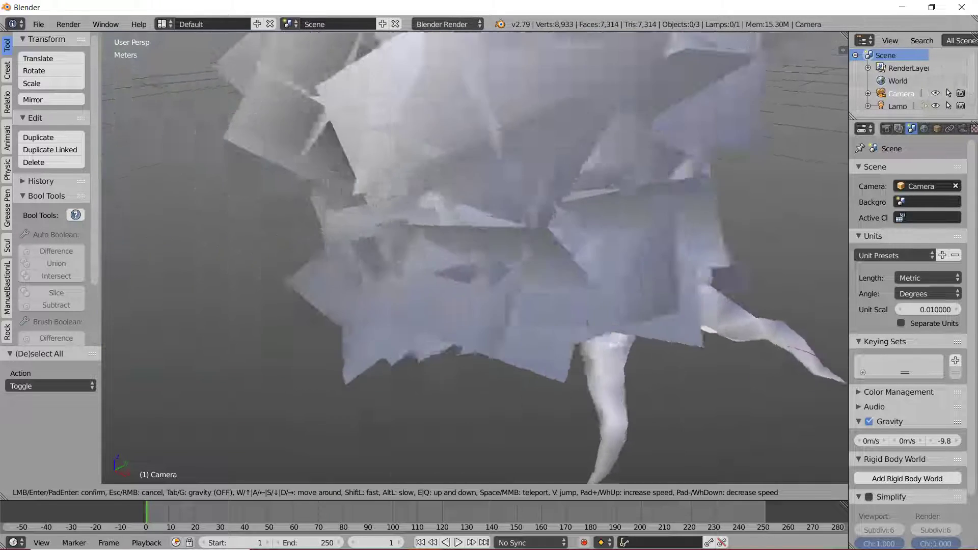
{"action": "key", "text": "s"}
{"action": "key", "text": "w"}
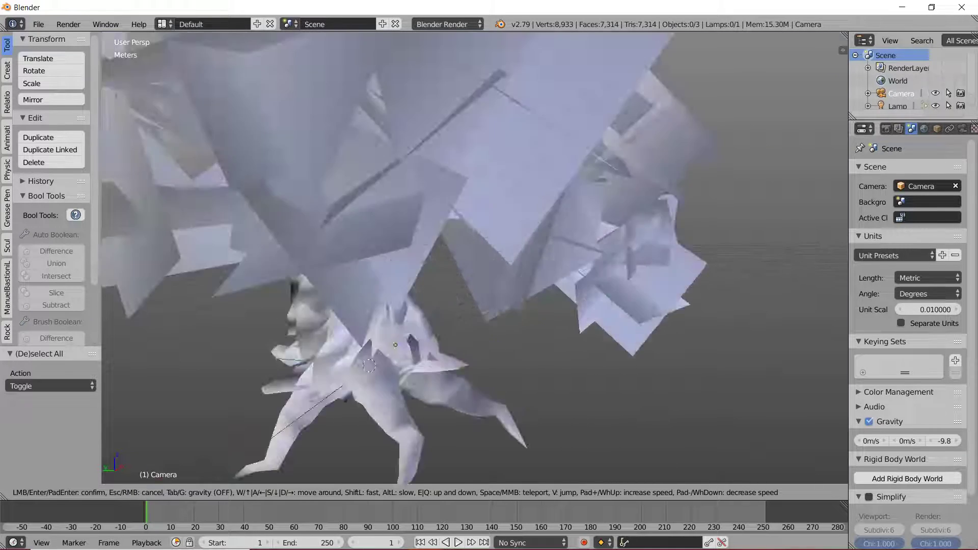
{"action": "key", "text": "s"}
{"action": "key", "text": "w"}
{"action": "key", "text": "s"}
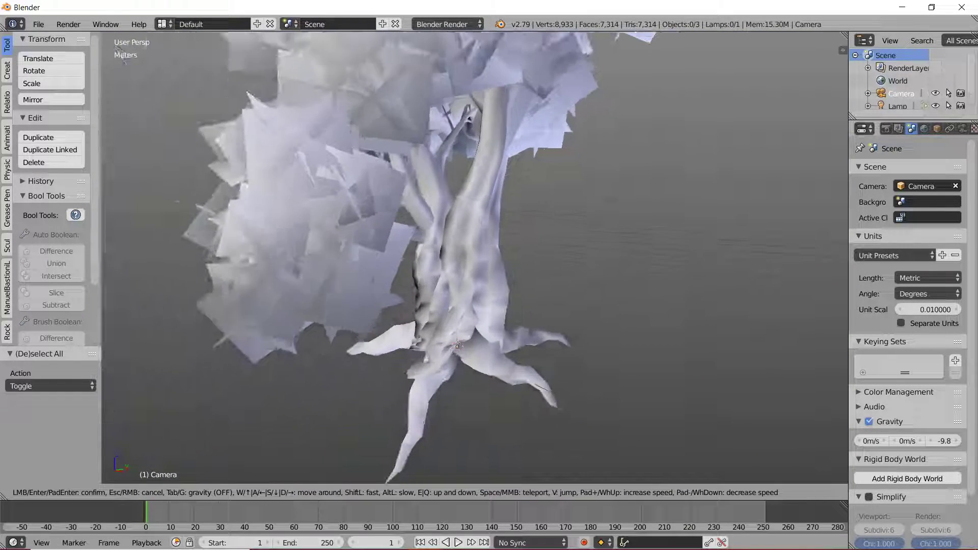
{"action": "left_click", "coordinate": [475, 258]}
Select the tree and inspect its mesh from several sides in Edit Mode, returning to Object Mode.
{"action": "right_click", "coordinate": [481, 264]}
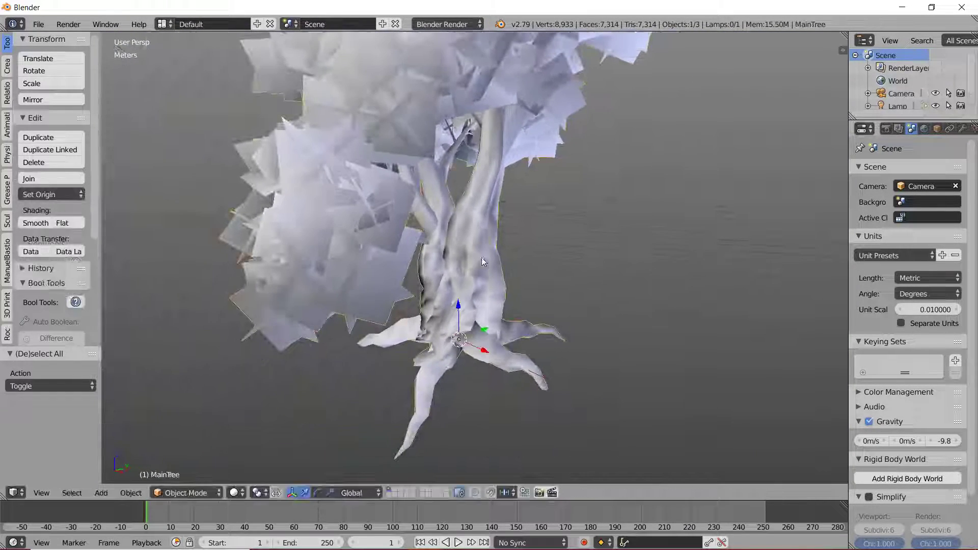
{"action": "key", "text": "Tab"}
{"action": "scroll", "coordinate": [525, 319], "scroll_direction": "up", "scroll_amount": 1}
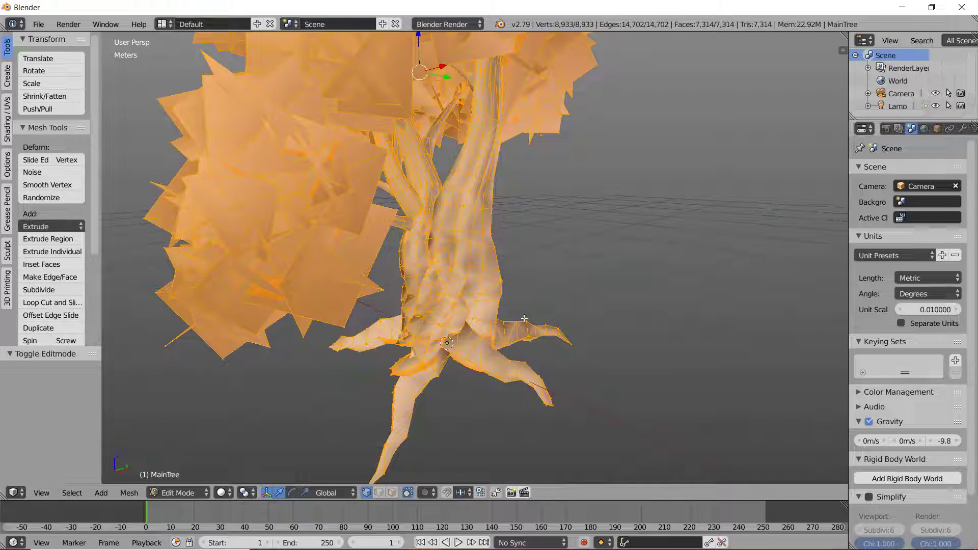
{"action": "key", "text": "Tab"}
{"action": "scroll", "coordinate": [341, 232], "scroll_direction": "down", "scroll_amount": 4}
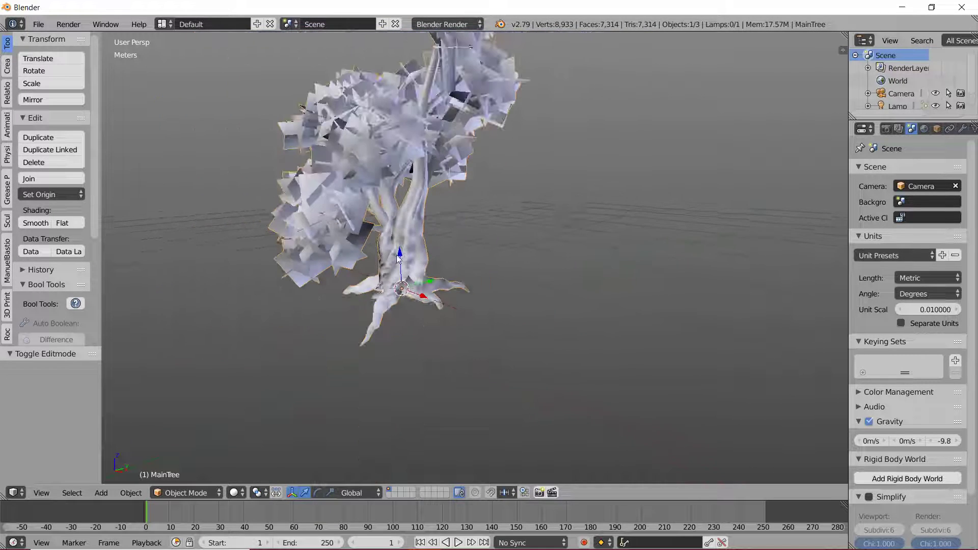
{"action": "middle_click_drag", "start_coordinate": [398, 259], "coordinate": [437, 278]}
{"action": "key", "text": "Tab"}
{"action": "left_click", "coordinate": [537, 279]}
{"action": "middle_click_drag", "start_coordinate": [578, 326], "coordinate": [403, 276]}
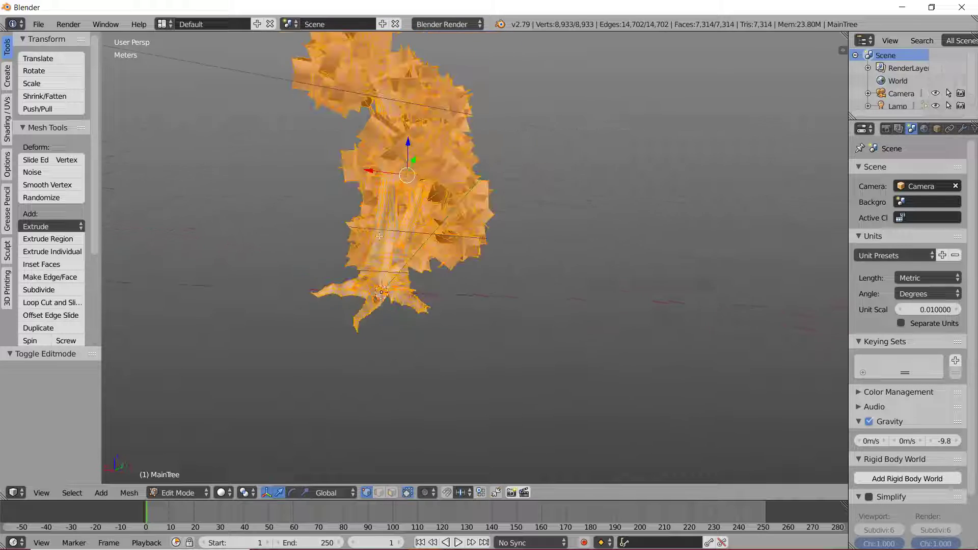
{"action": "scroll", "coordinate": [387, 255], "scroll_direction": "up", "scroll_amount": 4}
{"action": "middle_click_drag", "start_coordinate": [436, 306], "coordinate": [543, 360]}
{"action": "middle_click_drag", "start_coordinate": [254, 251], "coordinate": [445, 283]}
{"action": "key", "text": "Tab"}
{"action": "middle_click_drag", "start_coordinate": [584, 282], "coordinate": [550, 316]}
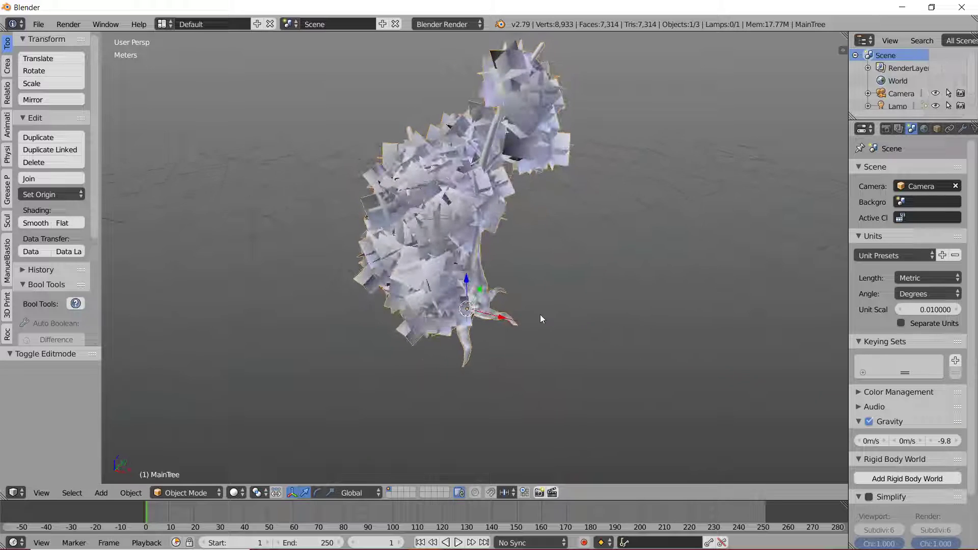
Start saving the Blender file and browse to the TreeIT!TUTO folder on the desktop.
{"action": "key", "text": "ctrl+s"}
{"action": "left_click", "coordinate": [933, 73]}
{"action": "key", "text": "ctrl+s"}
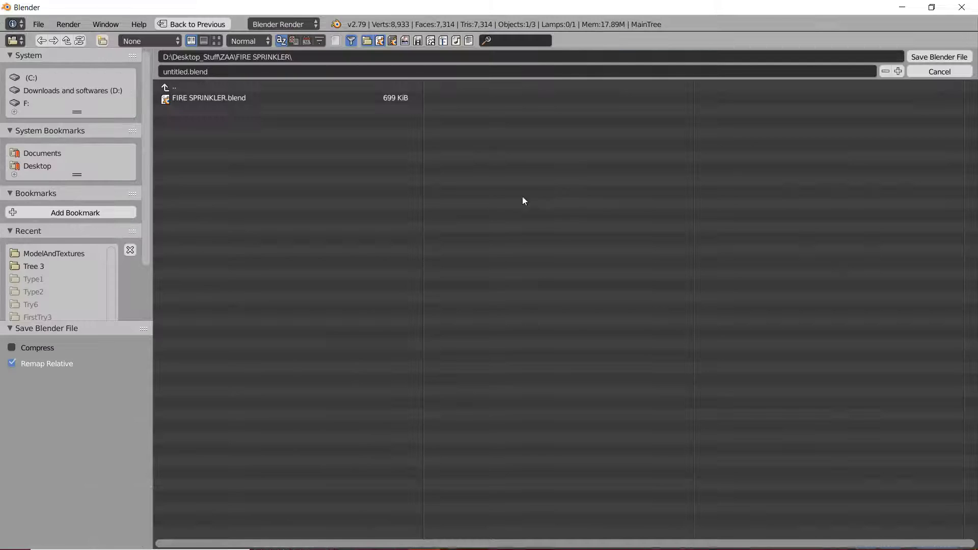
{"action": "left_click", "coordinate": [175, 86]}
{"action": "left_click", "coordinate": [188, 86]}
{"action": "left_click", "coordinate": [188, 86]}
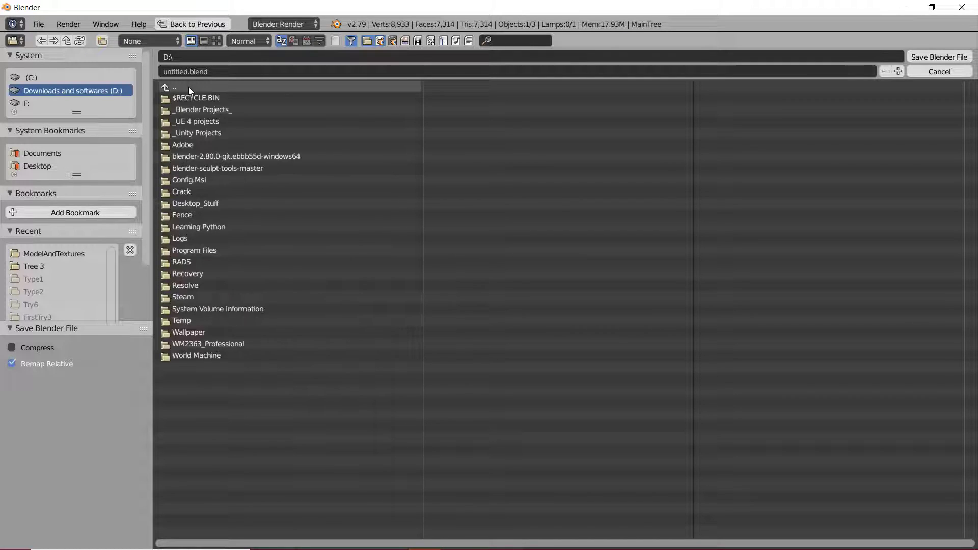
{"action": "left_click", "coordinate": [189, 86]}
{"action": "left_click", "coordinate": [50, 166]}
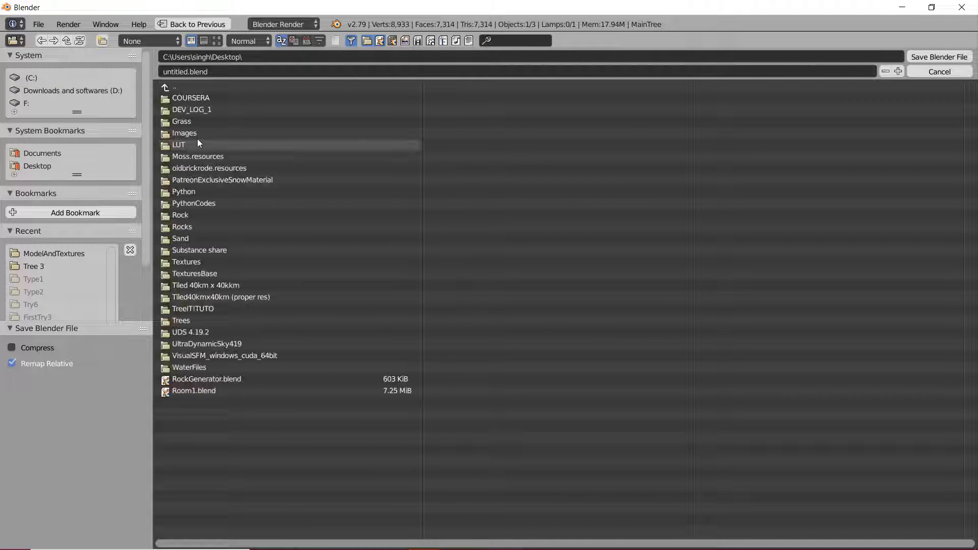
{"action": "left_click", "coordinate": [218, 309]}
{"action": "left_click", "coordinate": [268, 99]}
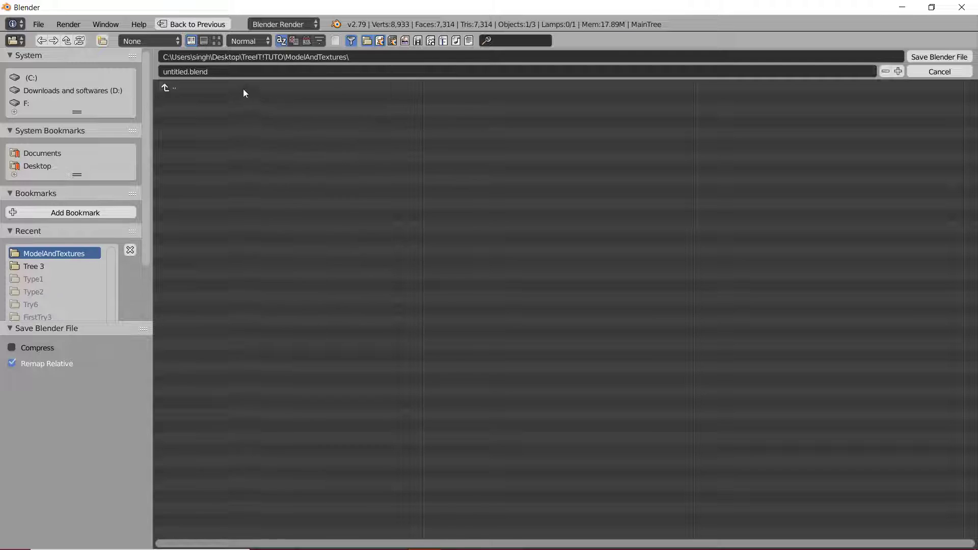
{"action": "left_click", "coordinate": [244, 87]}
Name the file Main.blend and save it in the TreeIT!TUTO folder.
{"action": "left_click", "coordinate": [337, 67]}
{"action": "type", "text": "Main"}
{"action": "key", "text": "Return"}
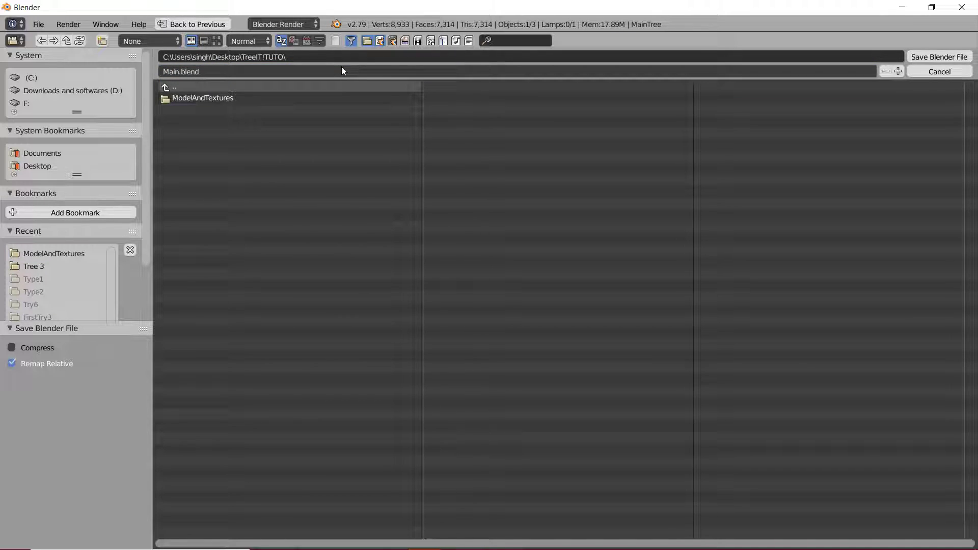
{"action": "left_click", "coordinate": [945, 55]}
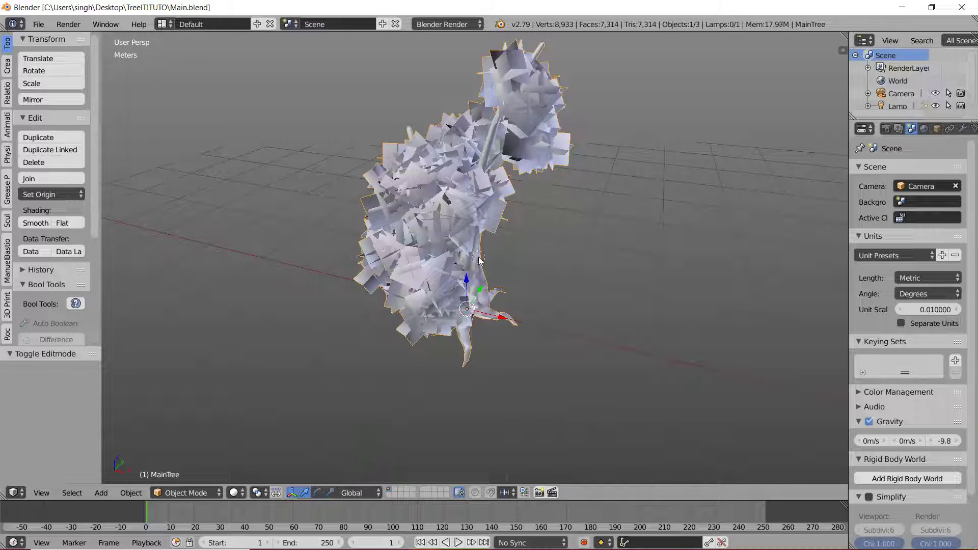
Save over Main.blend, launch the LandscapeKit 4.19 project from the desktop and switch back to Blender.
{"action": "key", "text": "ctrl+s"}
{"action": "left_click", "coordinate": [528, 260]}
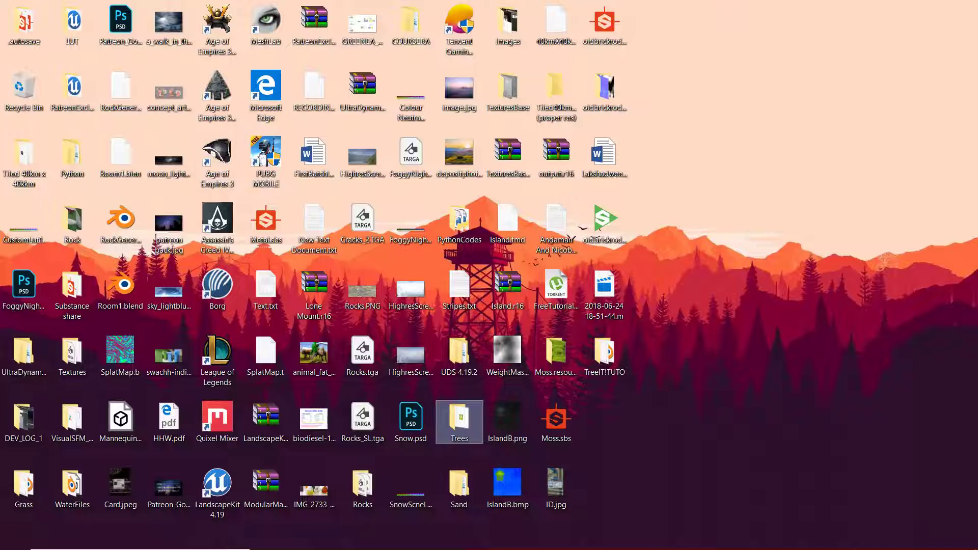
{"action": "key", "text": "alt+Tab"}
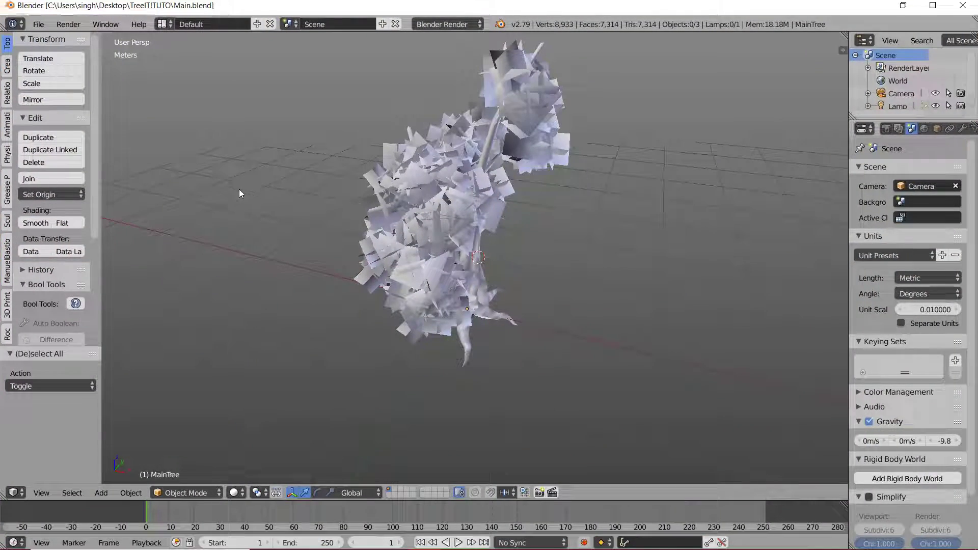
{"action": "key", "text": "super+d"}
{"action": "left_click", "coordinate": [216, 481]}
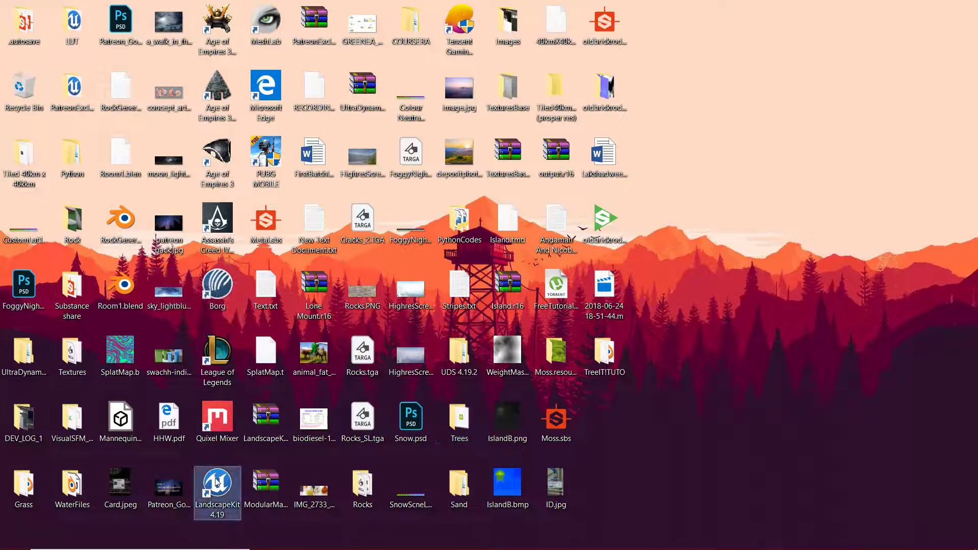
{"action": "key", "text": "alt+Tab"}
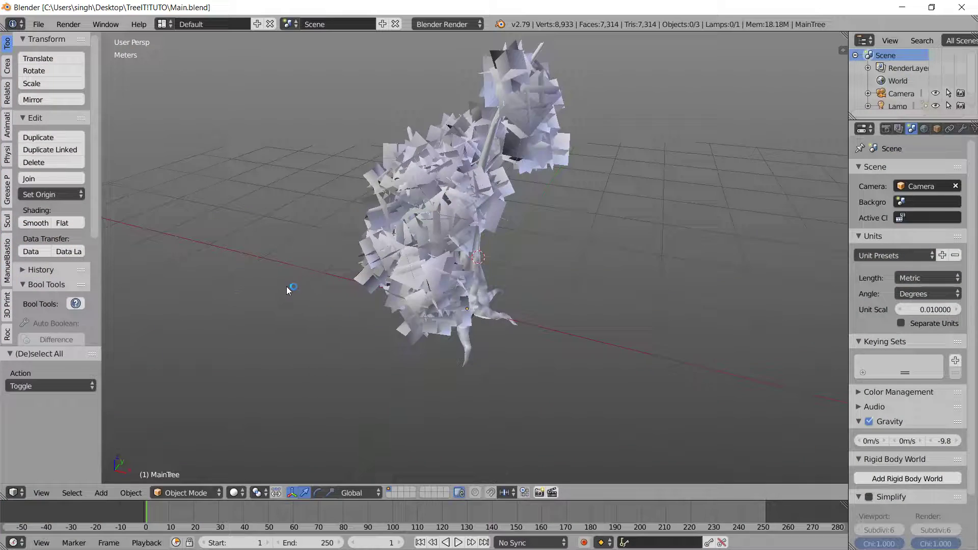
Fly around the tree to examine its roots, trunk and foliage at close range and from a distance.
{"action": "mouse_move", "coordinate": [287, 286]}
{"action": "middle_mouse_down"}
{"action": "mouse_move", "coordinate": [378, 288]}
{"action": "mouse_move", "coordinate": [295, 289]}
{"action": "middle_mouse_up"}
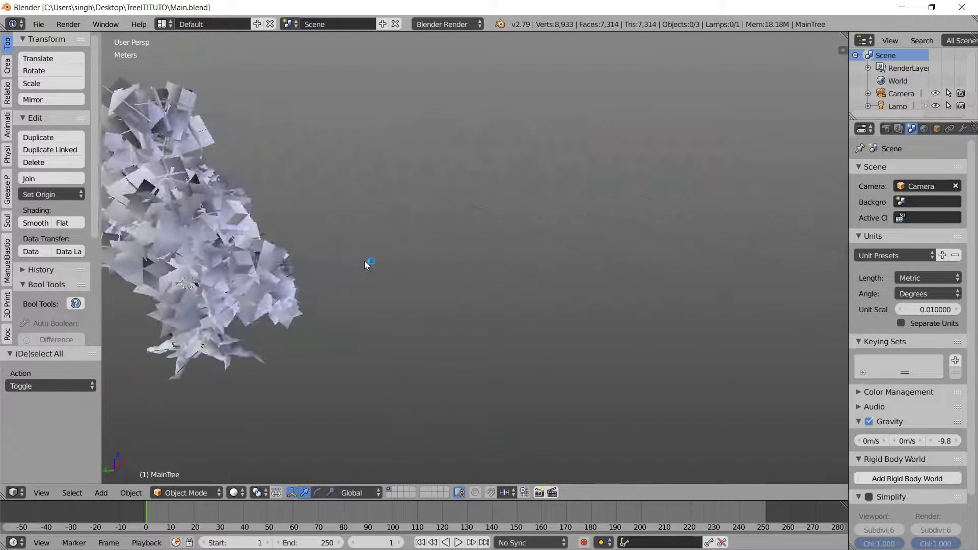
{"action": "key", "text": "shift+f"}
{"action": "key", "text": "w"}
{"action": "key", "text": "w"}
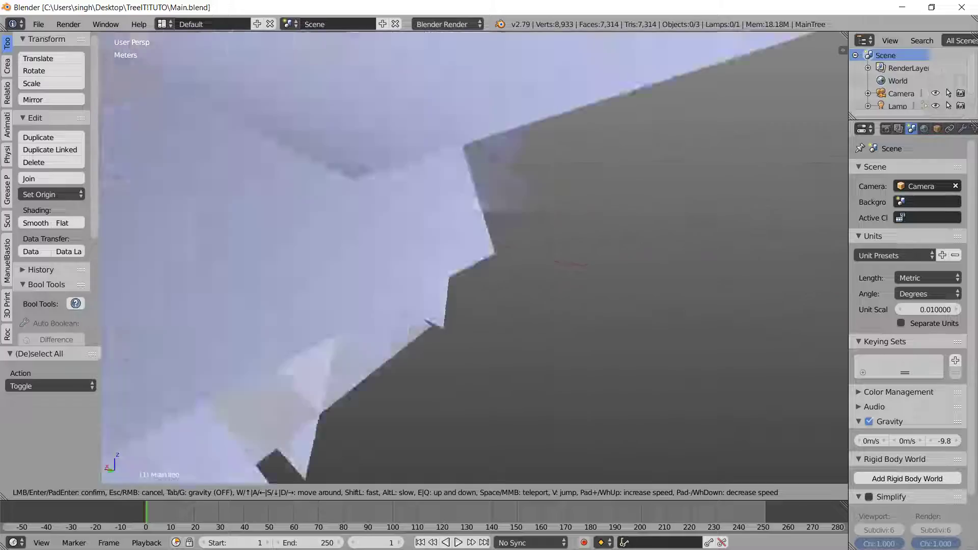
{"action": "key", "text": "w"}
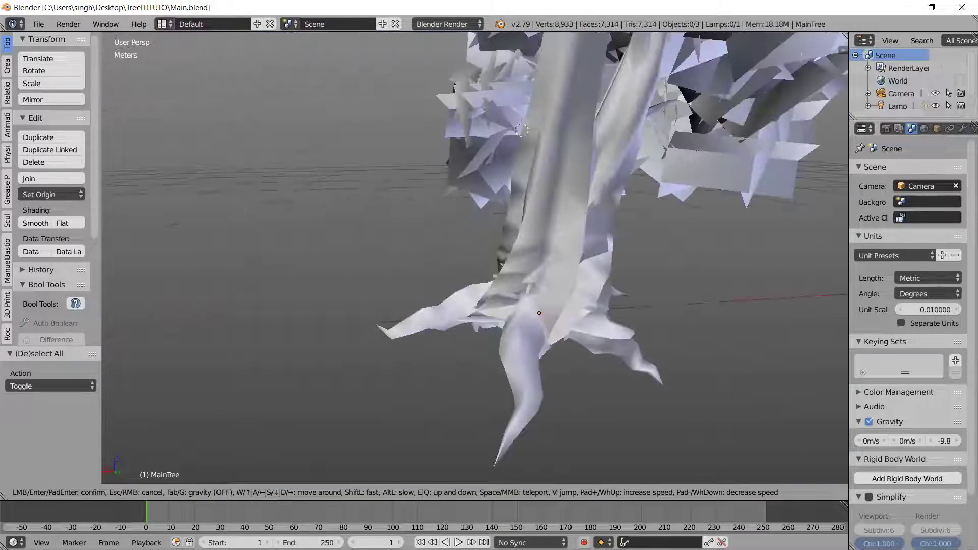
{"action": "key", "text": "s"}
{"action": "key", "text": "w"}
{"action": "key", "text": "a"}
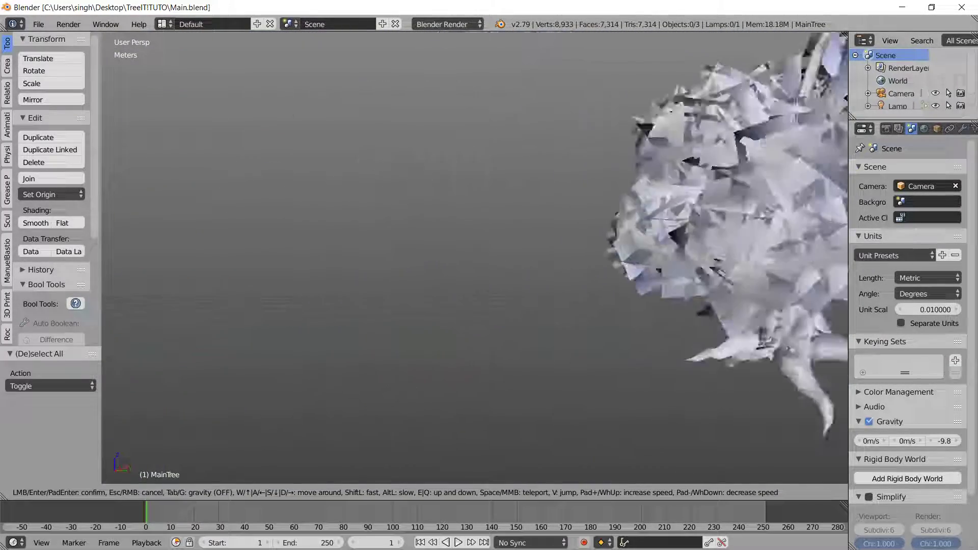
{"action": "key", "text": "s"}
{"action": "key", "text": "w"}
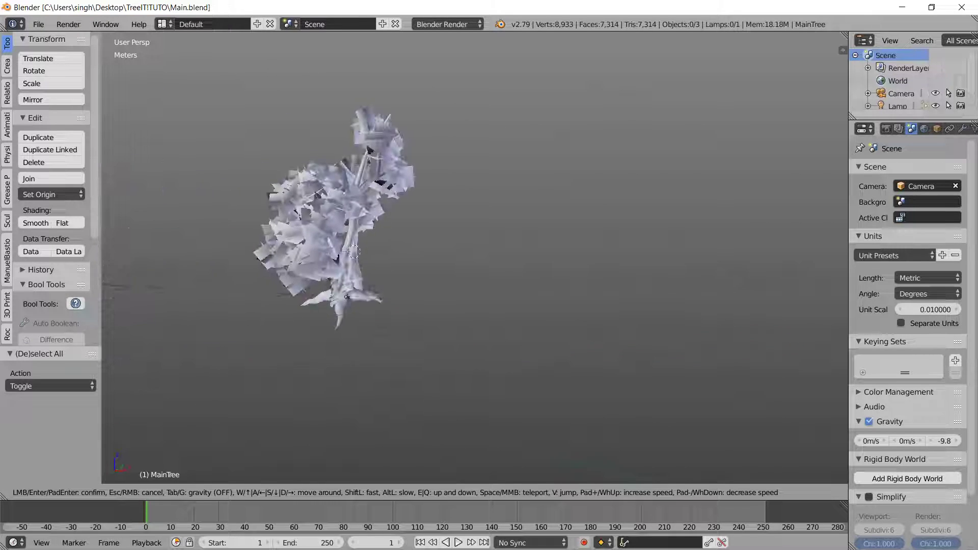
{"action": "left_click", "coordinate": [475, 258]}
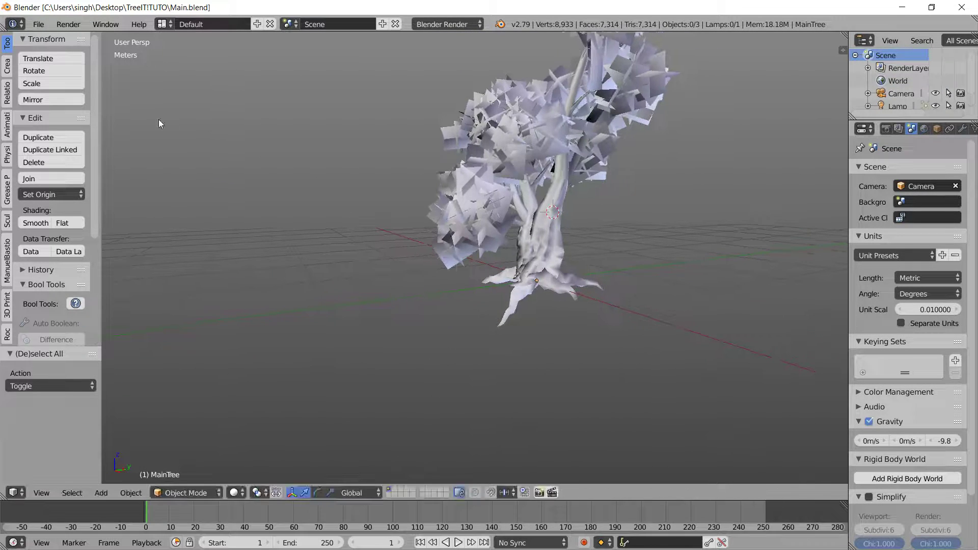
Select the tree and save over Main.blend.
{"action": "left_click", "coordinate": [38, 24]}
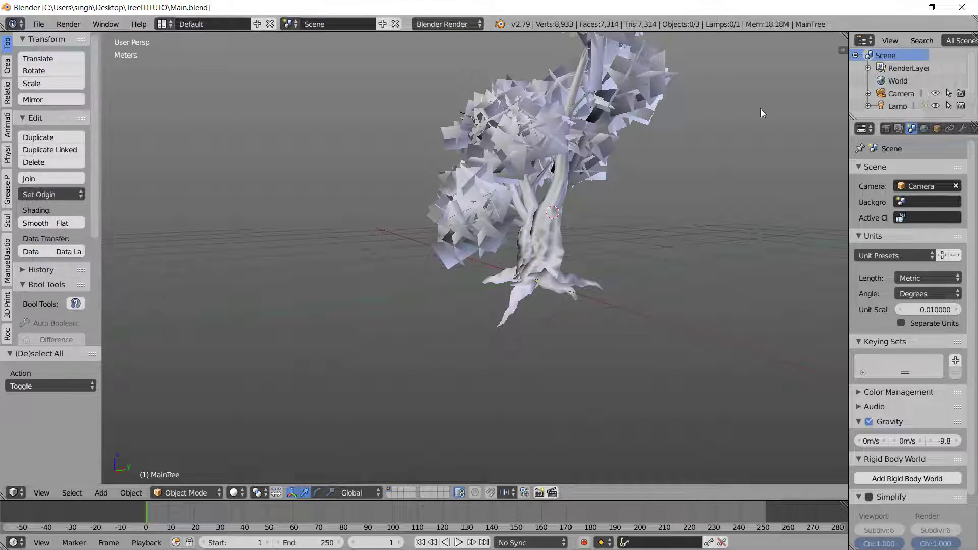
{"action": "scroll", "coordinate": [600, 205], "scroll_direction": "up", "scroll_amount": 4}
{"action": "middle_click_drag", "start_coordinate": [600, 204], "coordinate": [564, 332]}
{"action": "scroll", "coordinate": [562, 331], "scroll_direction": "down", "scroll_amount": 7}
{"action": "middle_click_drag", "start_coordinate": [511, 309], "coordinate": [372, 306]}
{"action": "scroll", "coordinate": [530, 416], "scroll_direction": "up", "scroll_amount": 4}
{"action": "middle_click_drag", "start_coordinate": [372, 305], "coordinate": [460, 356], "text": "shift"}
{"action": "scroll", "coordinate": [569, 284], "scroll_direction": "down", "scroll_amount": 3}
{"action": "right_click", "coordinate": [492, 363]}
{"action": "scroll", "coordinate": [491, 363], "scroll_direction": "up", "scroll_amount": 6}
{"action": "scroll", "coordinate": [492, 363], "scroll_direction": "down", "scroll_amount": 3}
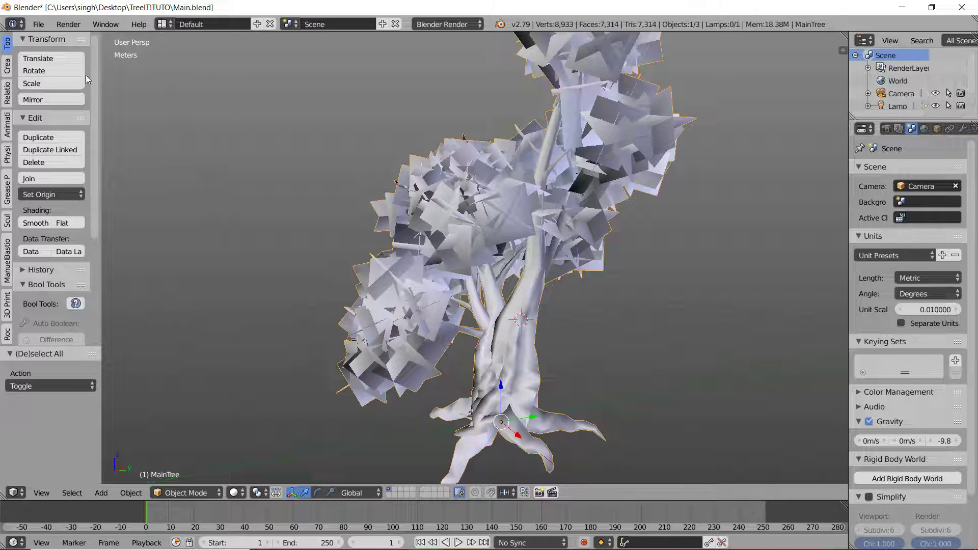
{"action": "key", "text": "ctrl+s"}
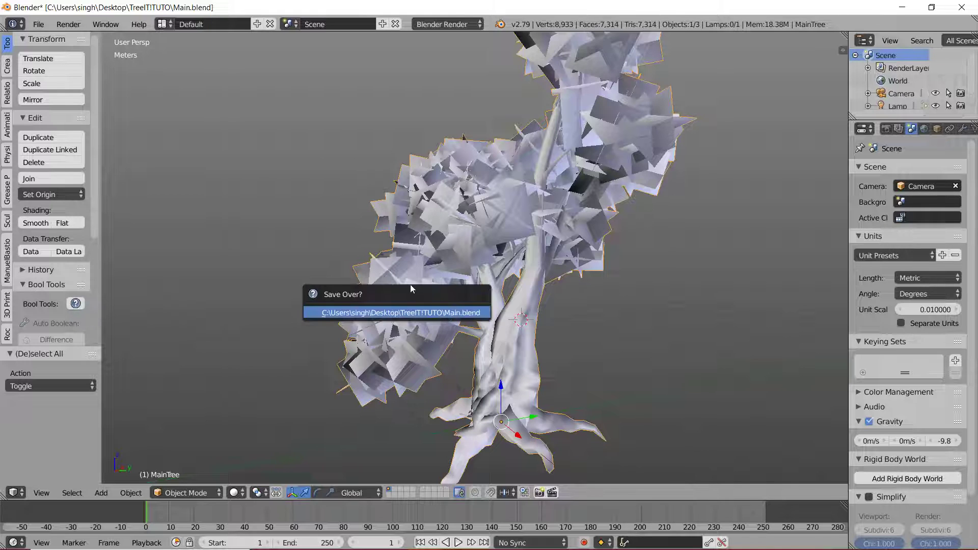
{"action": "left_click", "coordinate": [401, 312]}
{"action": "left_click", "coordinate": [38, 24]}
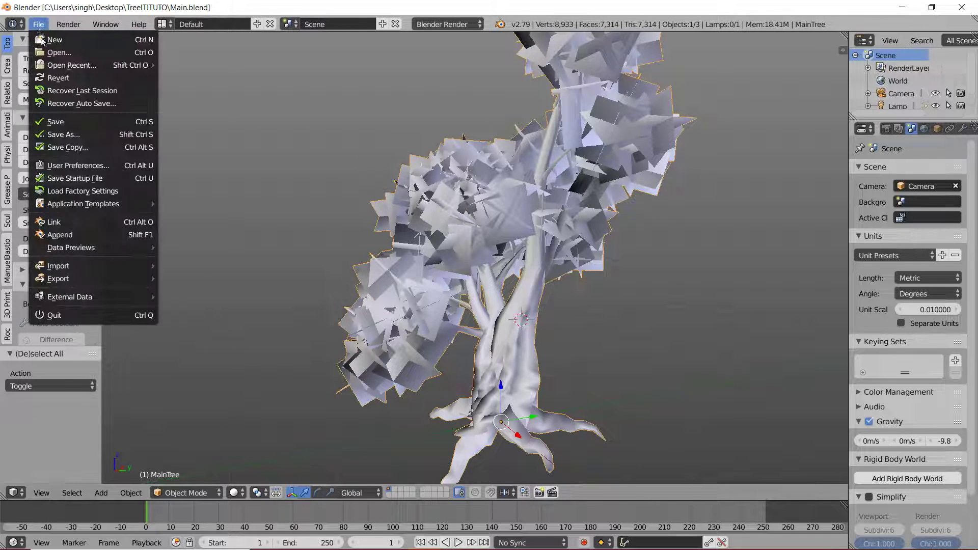
{"action": "mouse_move", "coordinate": [143, 287]}
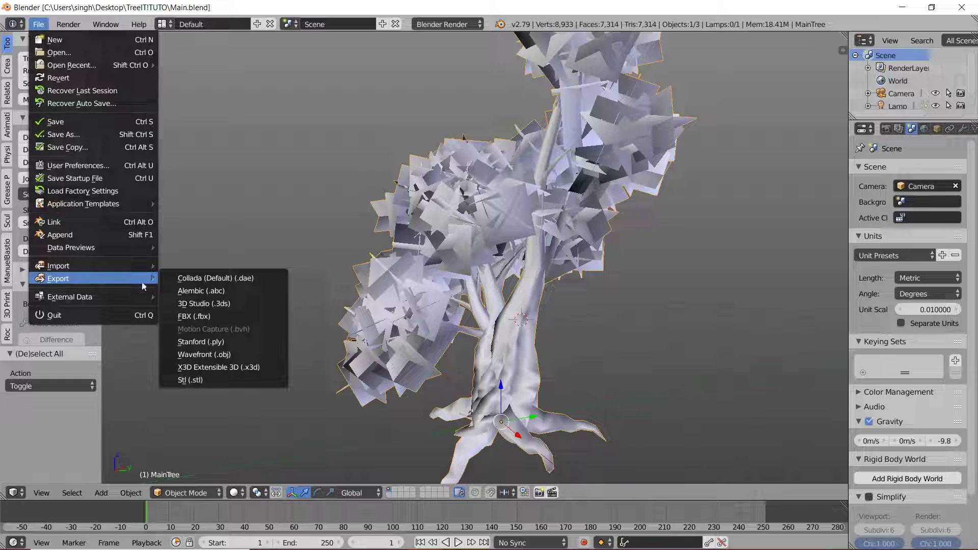
{"action": "left_click", "coordinate": [214, 317]}
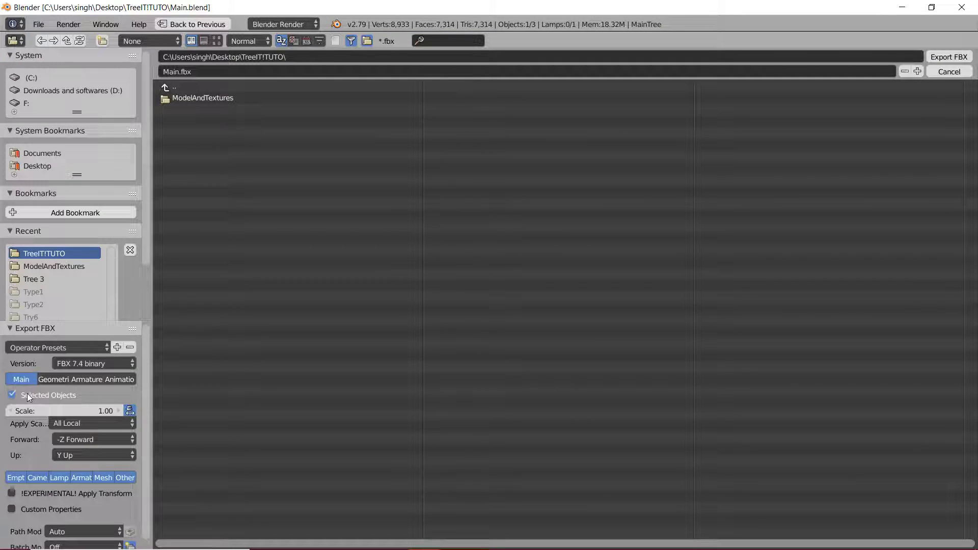
{"action": "left_click", "coordinate": [949, 72]}
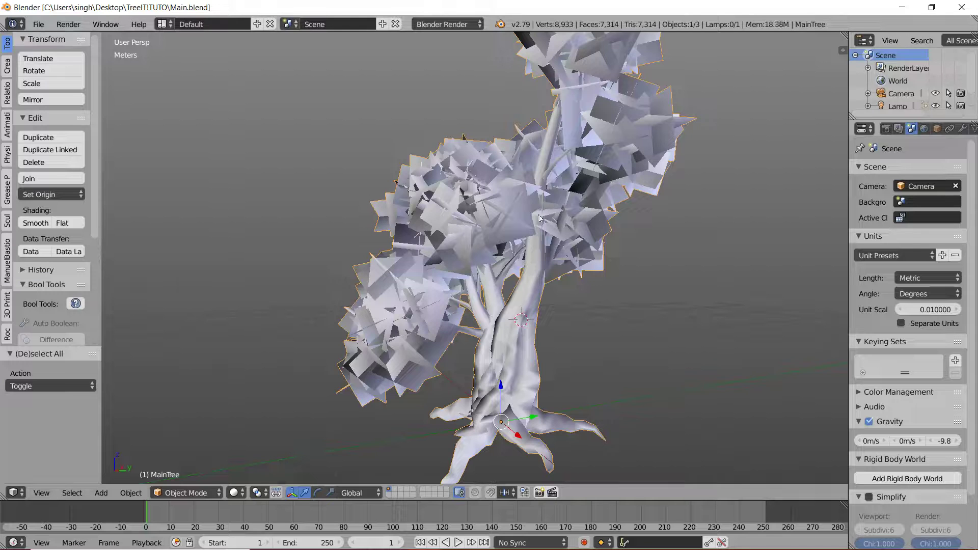
Set up an FBX export of the selected tree with geometry smoothing set to Edge and Loose Edges enabled.
{"action": "left_click", "coordinate": [38, 24]}
{"action": "mouse_move", "coordinate": [60, 279]}
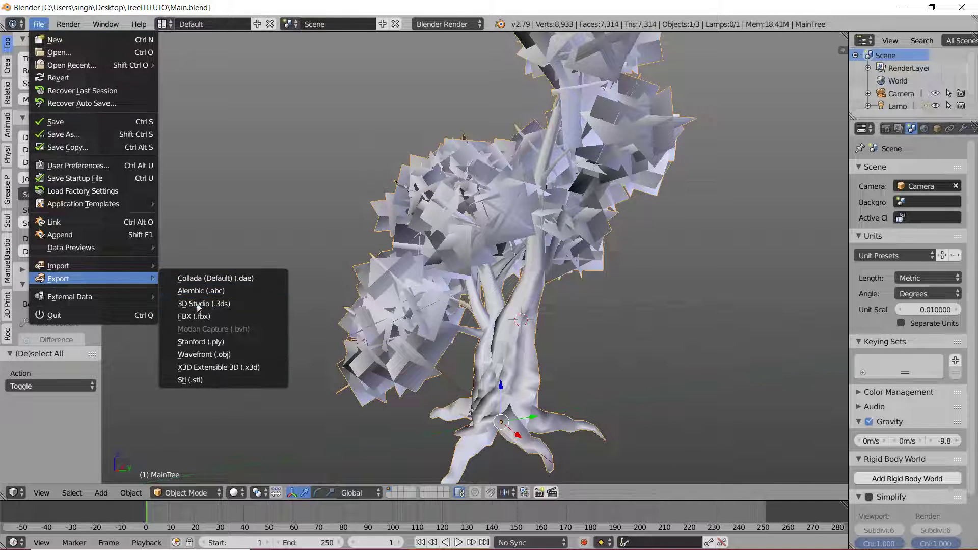
{"action": "left_click", "coordinate": [193, 316]}
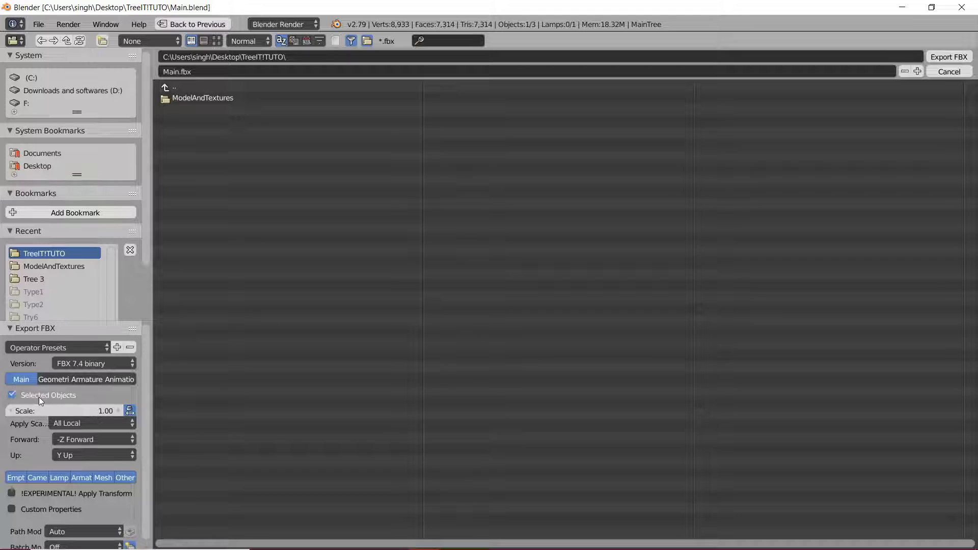
{"action": "left_click", "coordinate": [57, 380]}
{"action": "left_click", "coordinate": [66, 429]}
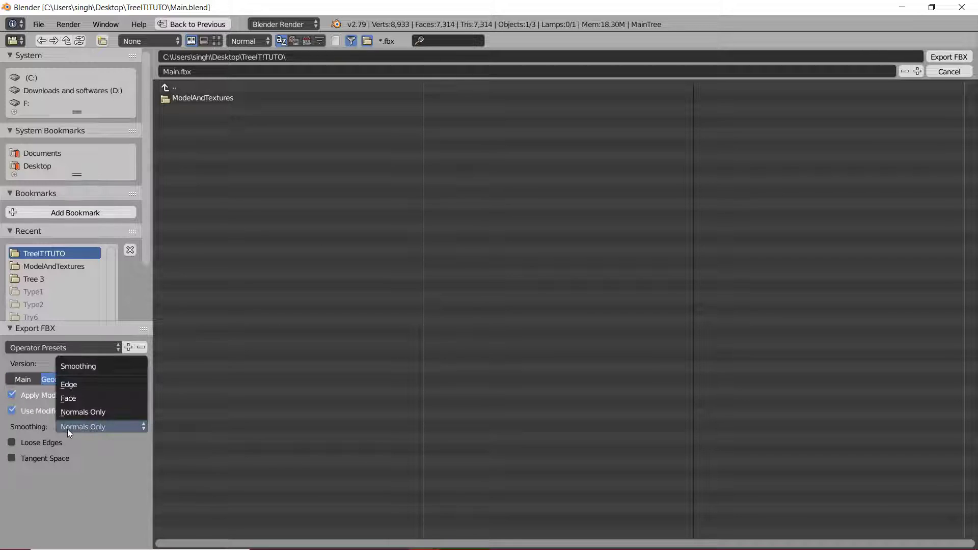
{"action": "left_click", "coordinate": [68, 385]}
{"action": "left_click", "coordinate": [45, 443]}
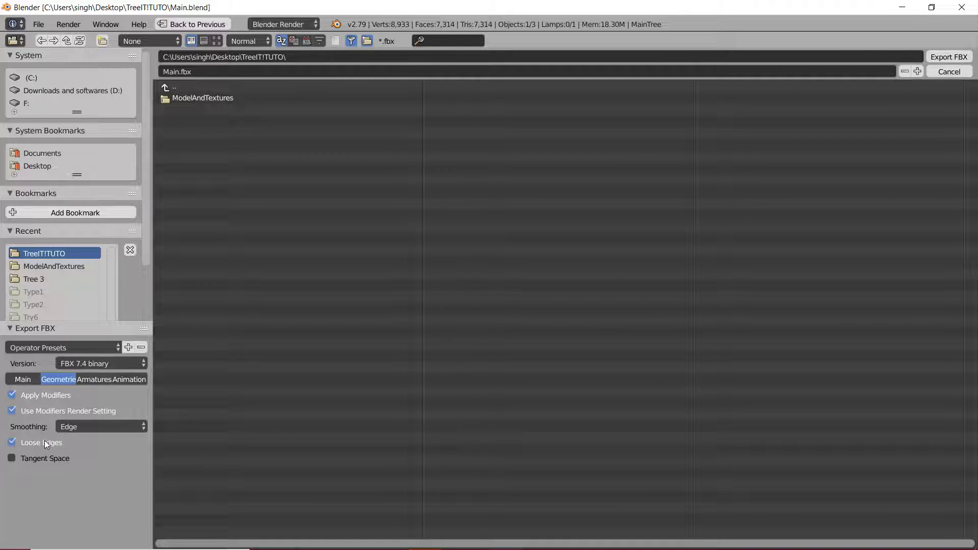
{"action": "left_click", "coordinate": [71, 427]}
Name the FBX file Tree1 and export it to the TreeIT!TUTO folder.
{"action": "left_click", "coordinate": [209, 71]}
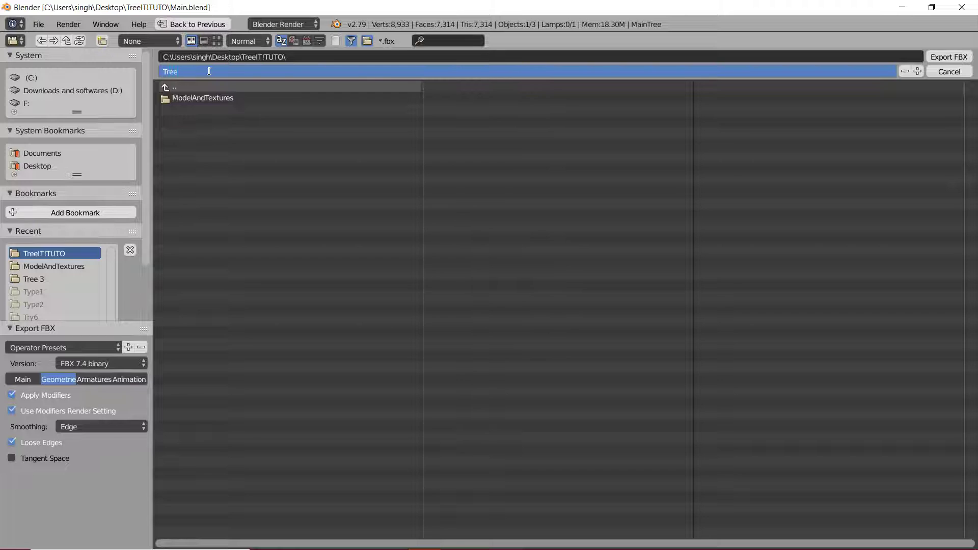
{"action": "type", "text": "Tree1"}
{"action": "key", "text": "Return"}
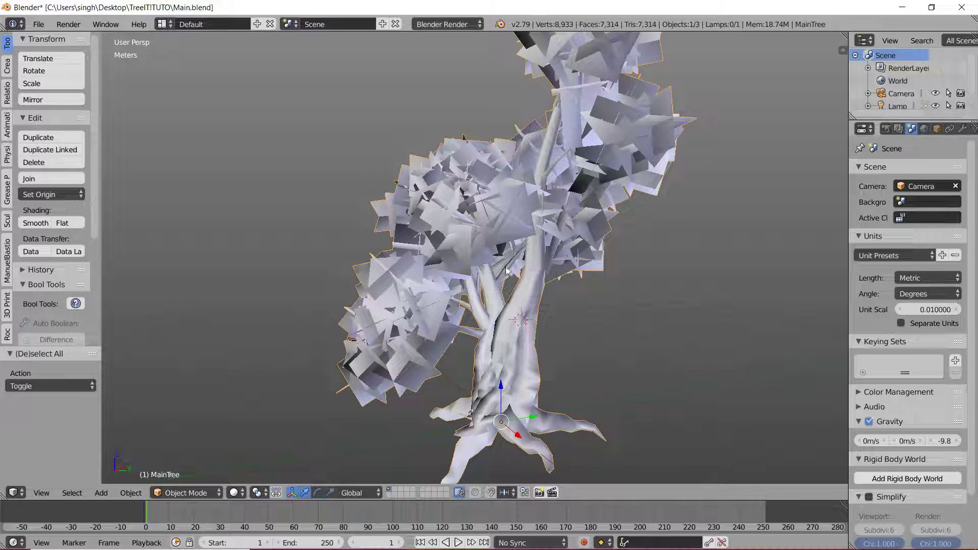
Save over Main.blend and close Blender.
{"action": "scroll", "coordinate": [511, 267], "scroll_direction": "down", "scroll_amount": 6}
{"action": "key", "text": "ctrl+s"}
{"action": "left_click", "coordinate": [469, 264]}
{"action": "left_click", "coordinate": [965, 6]}
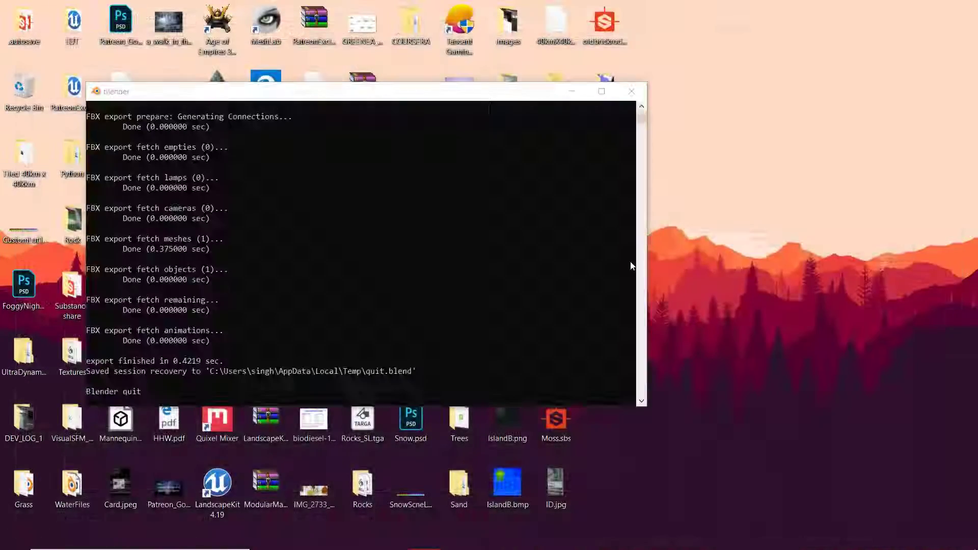